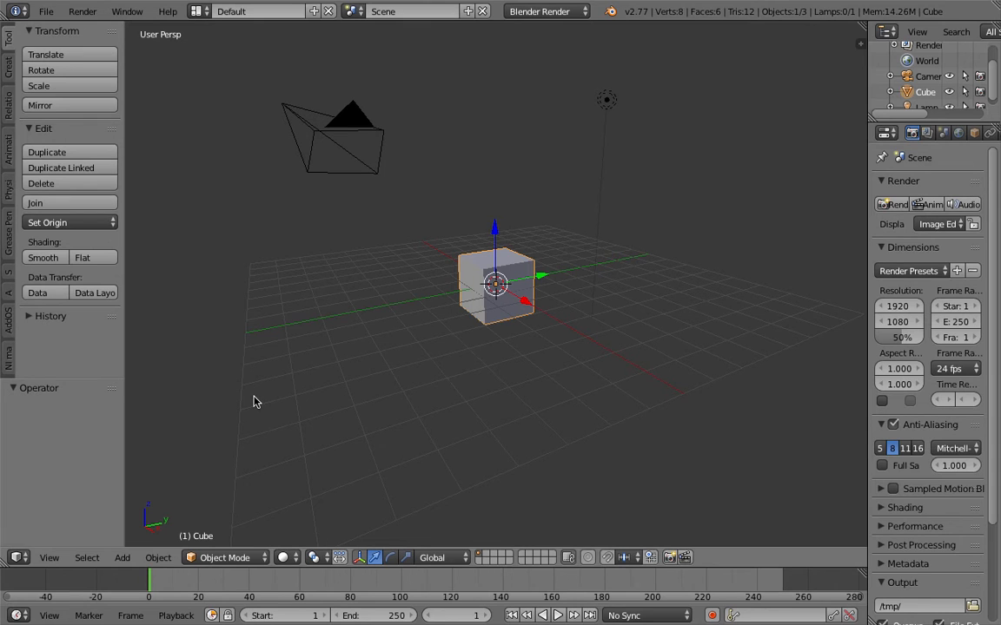
- Switch the scene's render engine to Cycles Render
{"action": "middle_click_drag", "start_coordinate": [253, 401], "coordinate": [463, 296]}
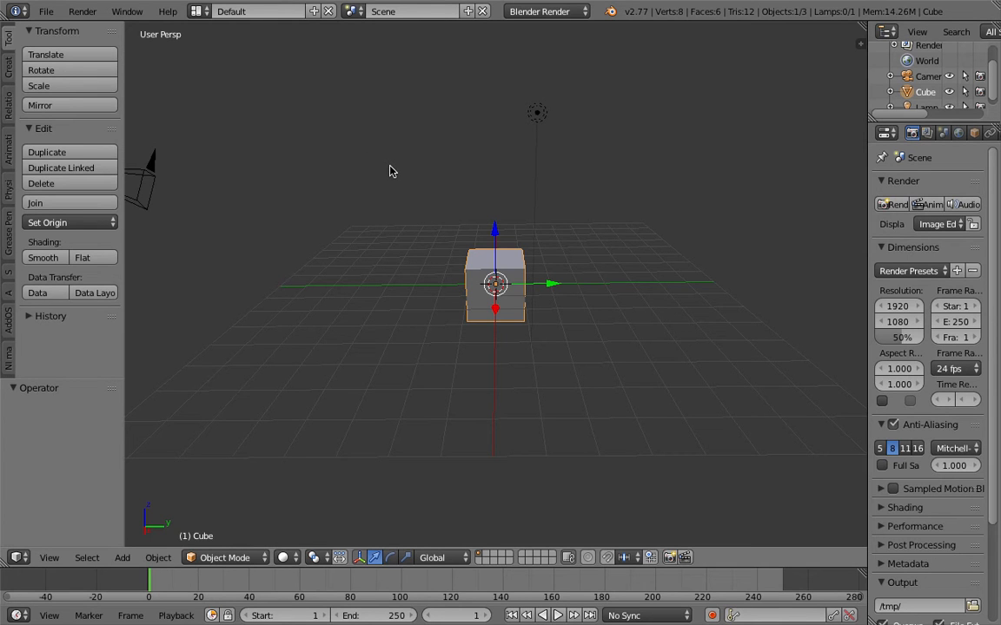
{"action": "middle_click_drag", "start_coordinate": [469, 181], "coordinate": [420, 183]}
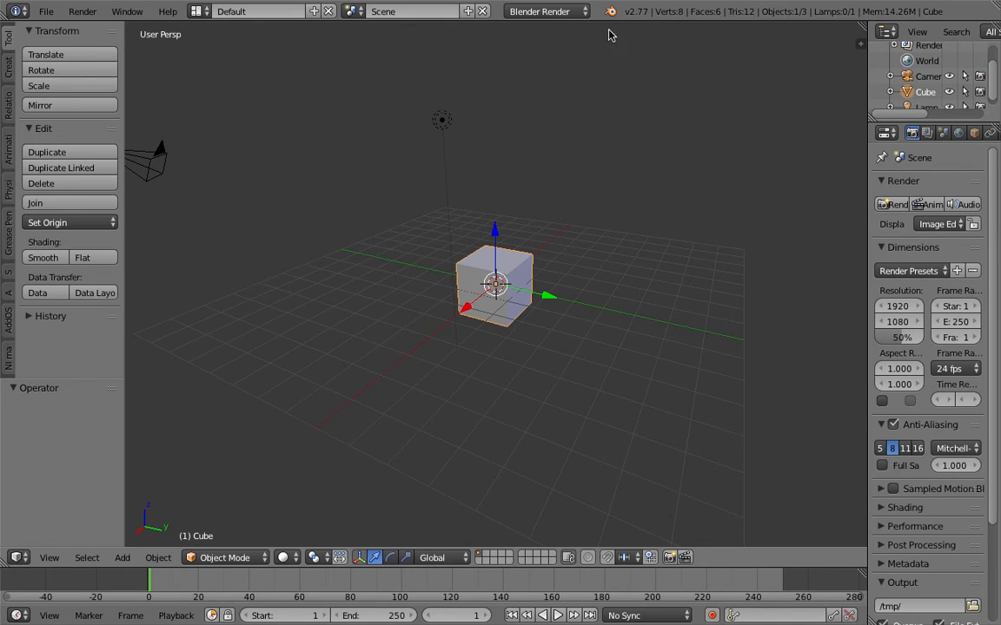
{"action": "left_click", "coordinate": [565, 14]}
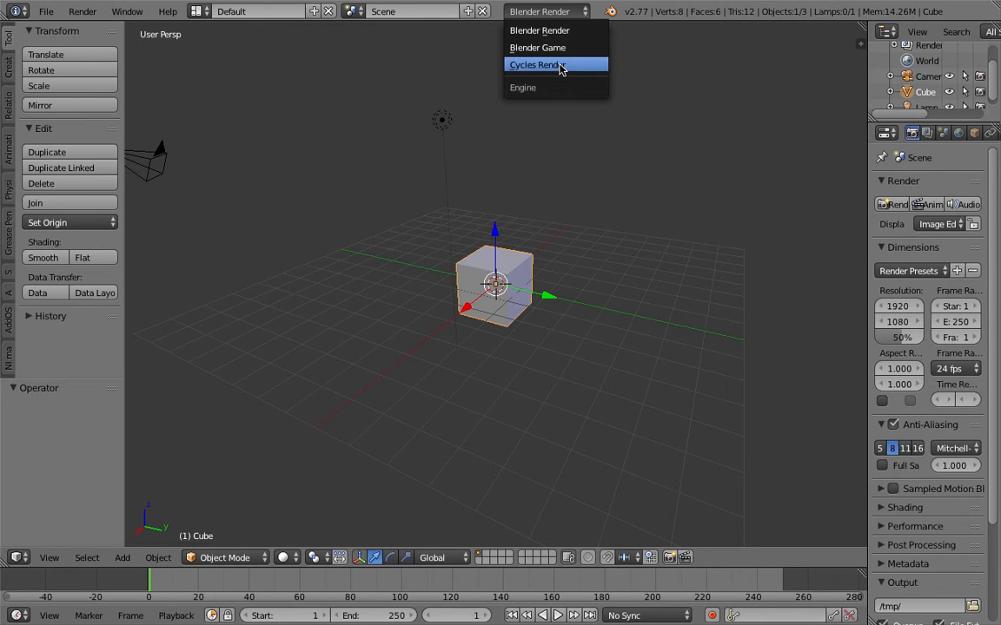
{"action": "left_click", "coordinate": [562, 66]}
{"action": "middle_click_drag", "start_coordinate": [512, 104], "coordinate": [365, 100]}
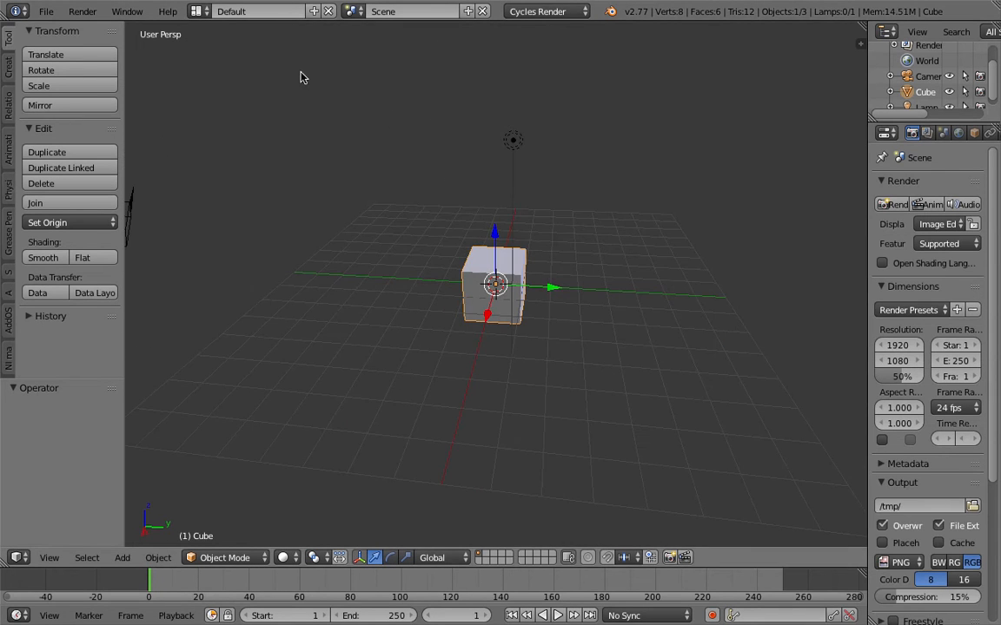
- Switch the screen layout to Compositing and enlarge the 3D view by shrinking the node editor and image editor
{"action": "left_click", "coordinate": [196, 11]}
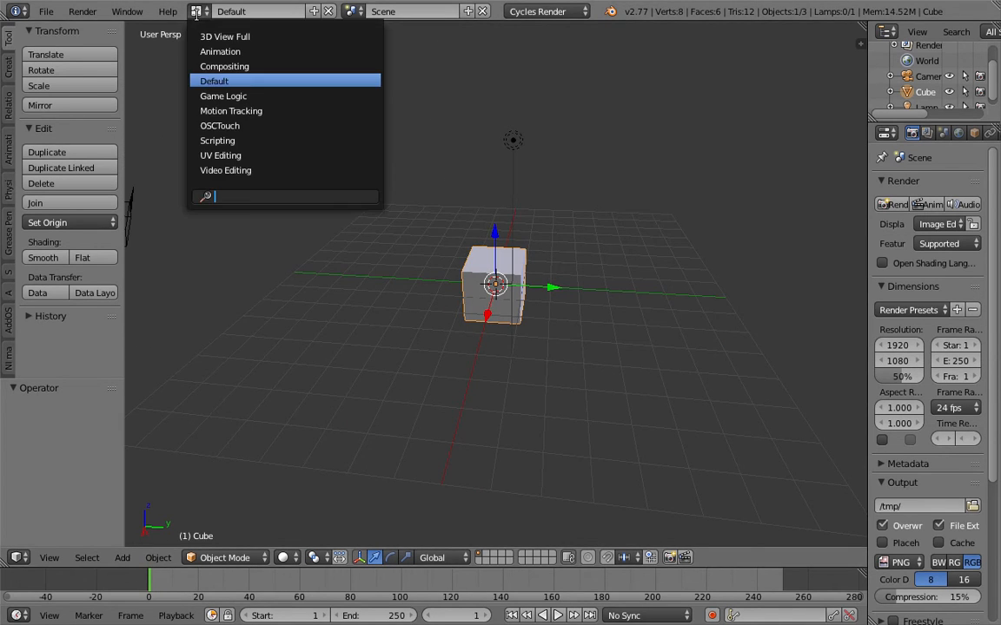
{"action": "left_click", "coordinate": [247, 66]}
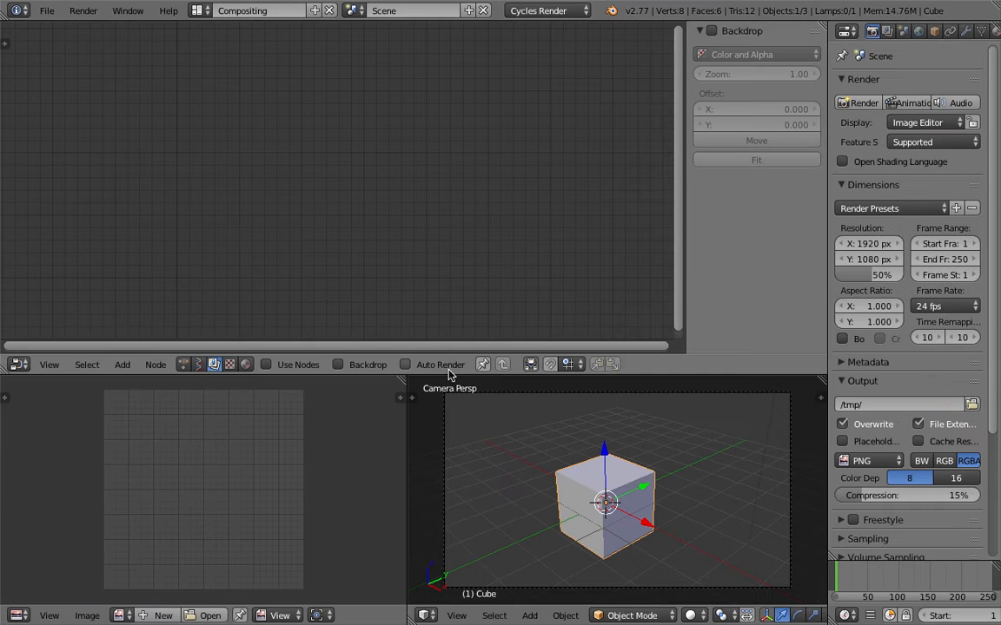
{"action": "left_click_drag", "start_coordinate": [462, 366], "coordinate": [463, 317]}
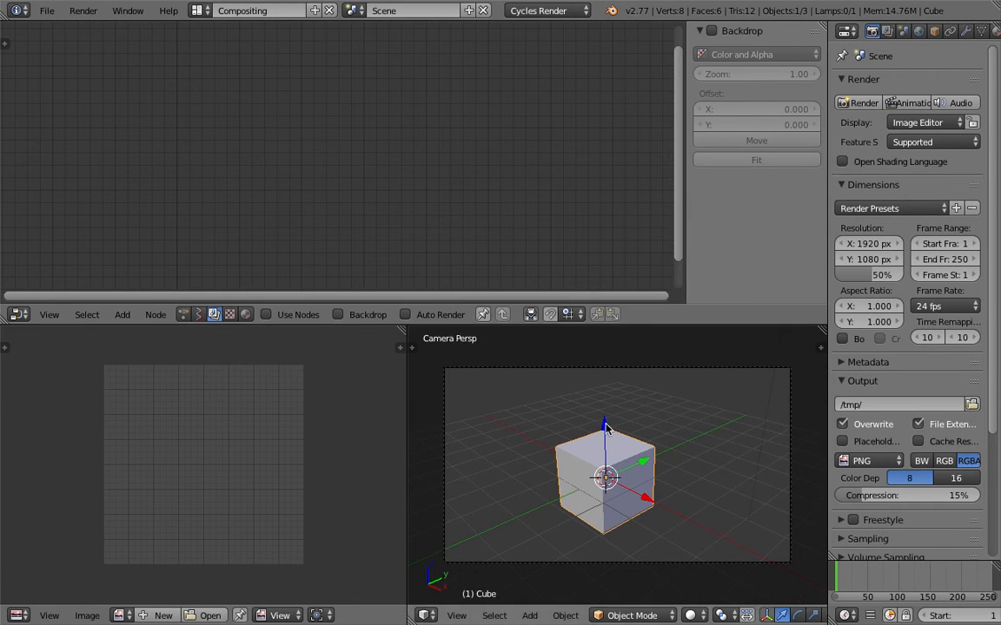
{"action": "middle_click_drag", "start_coordinate": [590, 408], "coordinate": [621, 429]}
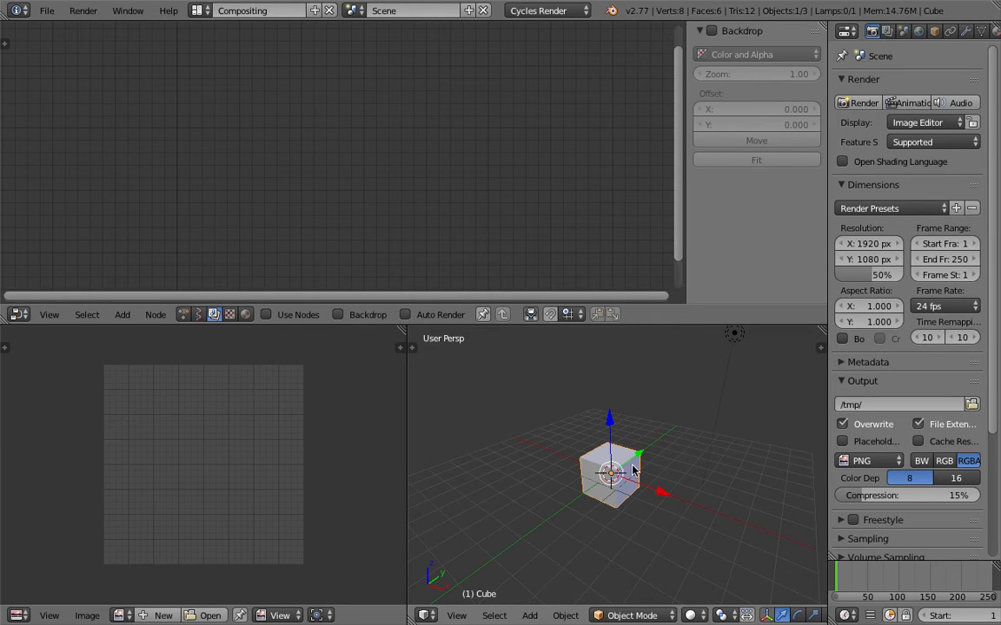
{"action": "middle_click_drag", "start_coordinate": [633, 470], "coordinate": [470, 435]}
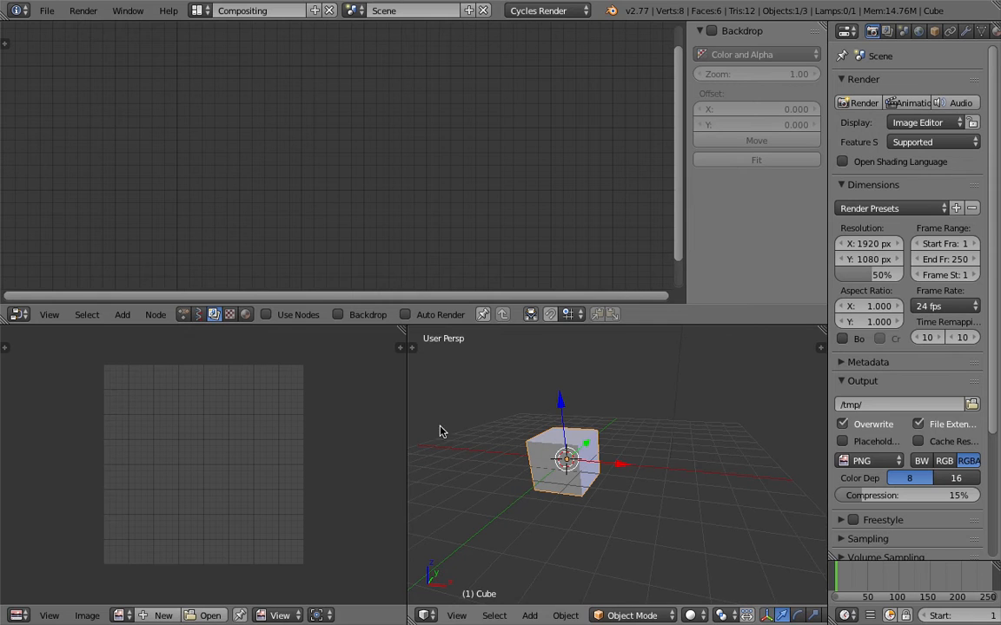
{"action": "left_click_drag", "start_coordinate": [407, 411], "coordinate": [291, 409]}
{"action": "middle_click_drag", "start_coordinate": [515, 443], "coordinate": [603, 445]}
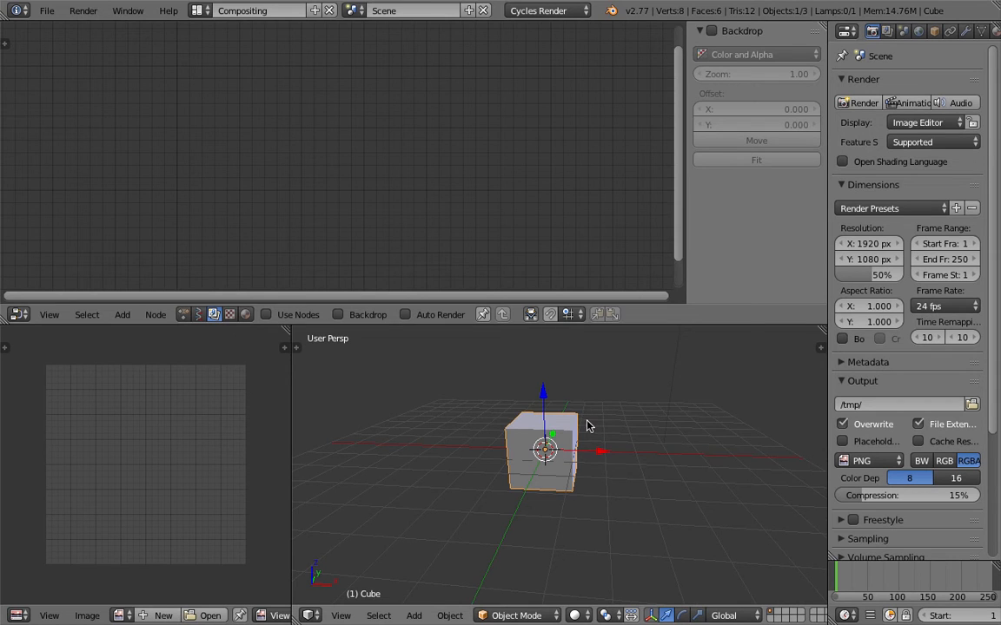
- Set the node editor to display shader nodes and enable Use Nodes for the cube's material
{"action": "middle_click_drag", "start_coordinate": [558, 438], "coordinate": [446, 379]}
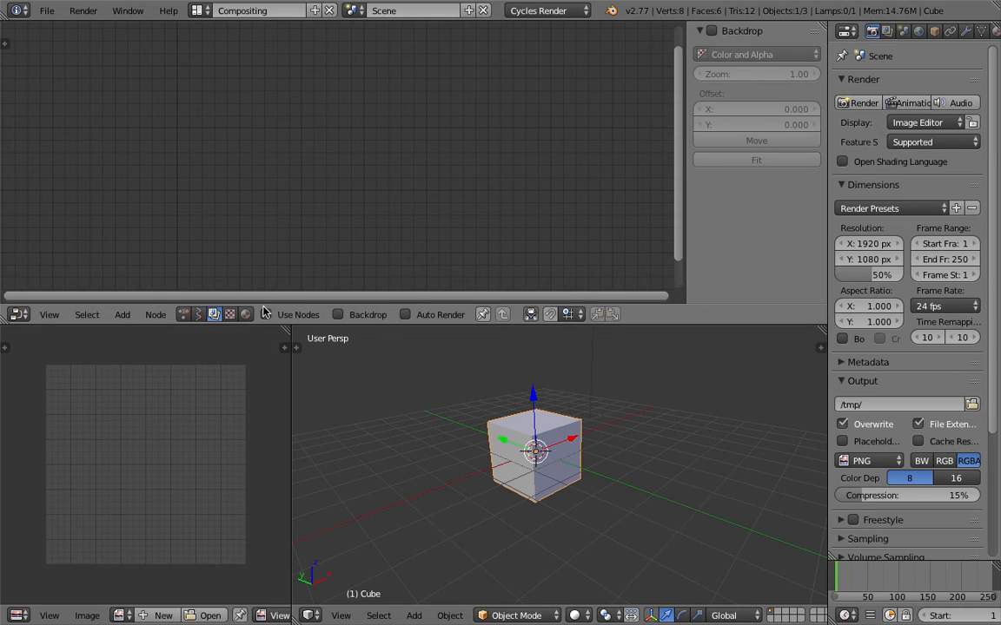
{"action": "middle_click_drag", "start_coordinate": [365, 391], "coordinate": [464, 415]}
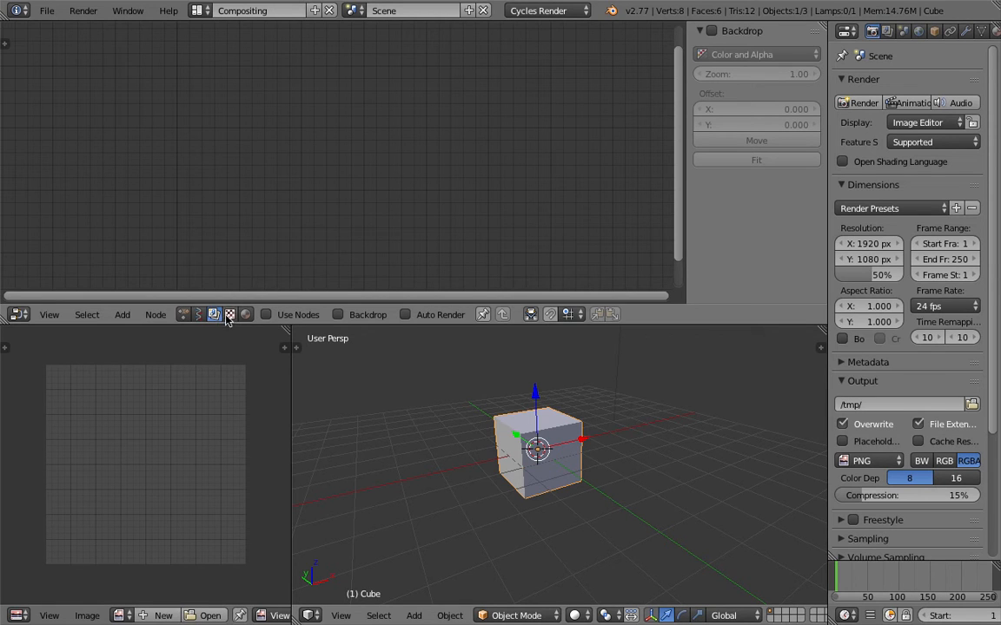
{"action": "scroll", "coordinate": [260, 129], "scroll_direction": "down", "scroll_amount": 1}
{"action": "scroll", "coordinate": [289, 141], "scroll_direction": "down", "scroll_amount": 1}
{"action": "middle_click_drag", "start_coordinate": [296, 142], "coordinate": [330, 147]}
{"action": "left_click", "coordinate": [246, 315]}
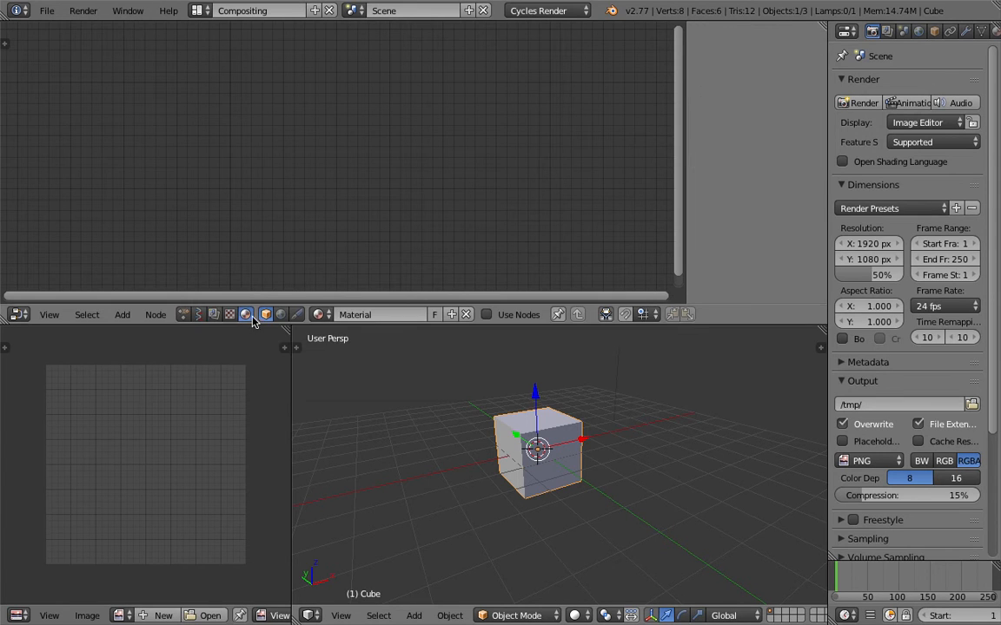
{"action": "middle_click_drag", "start_coordinate": [448, 423], "coordinate": [456, 421]}
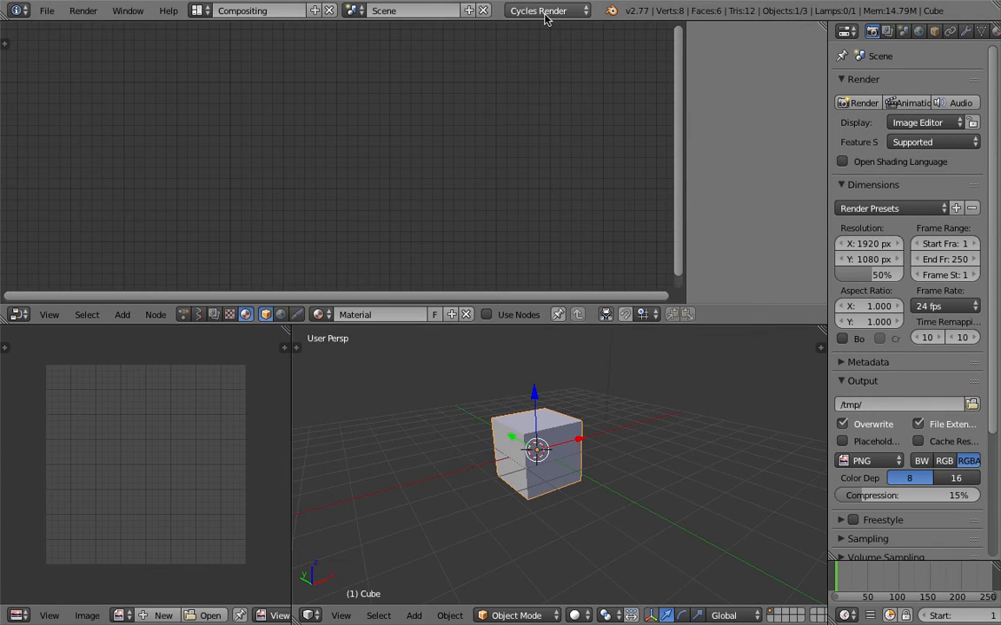
{"action": "left_click", "coordinate": [512, 318]}
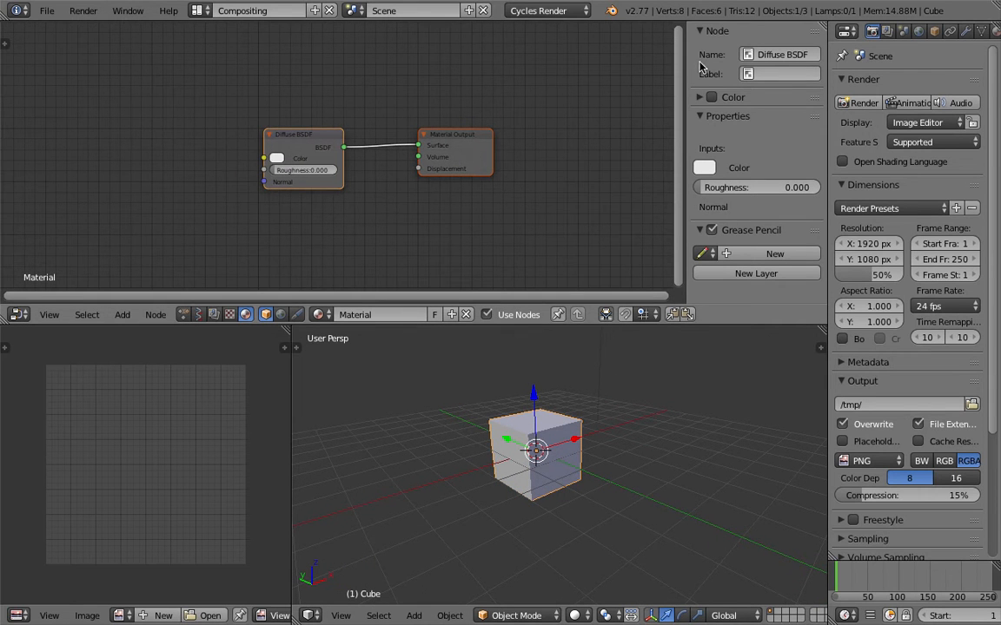
- Show the cube's material settings, widen the properties area and expand the Volume section
{"action": "left_click", "coordinate": [950, 33]}
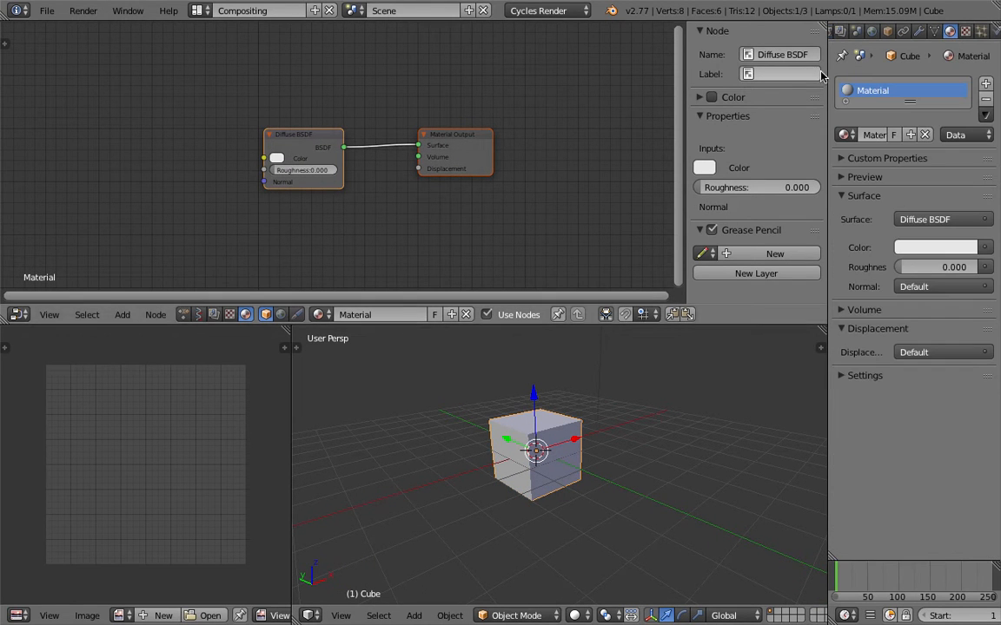
{"action": "left_click_drag", "start_coordinate": [828, 76], "coordinate": [745, 76]}
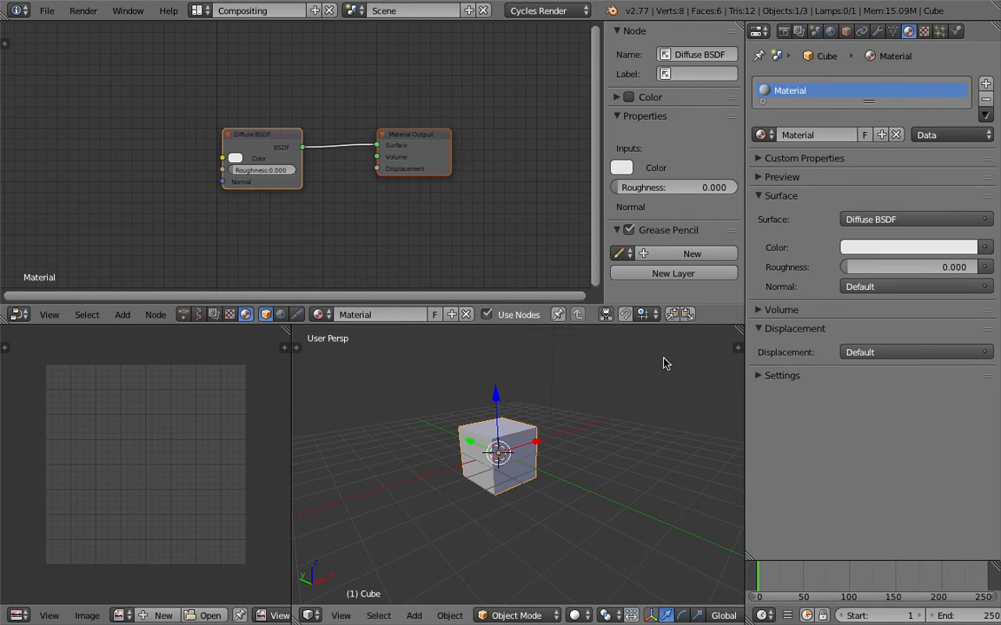
{"action": "left_click", "coordinate": [761, 310]}
{"action": "middle_click_drag", "start_coordinate": [194, 179], "coordinate": [324, 158]}
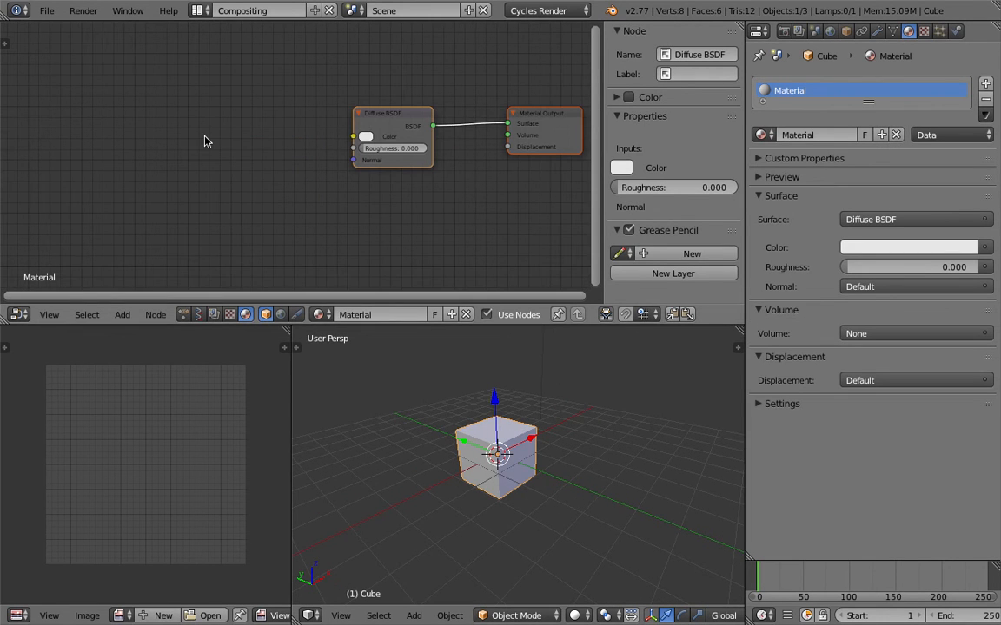
{"action": "key", "text": "shift+a"}
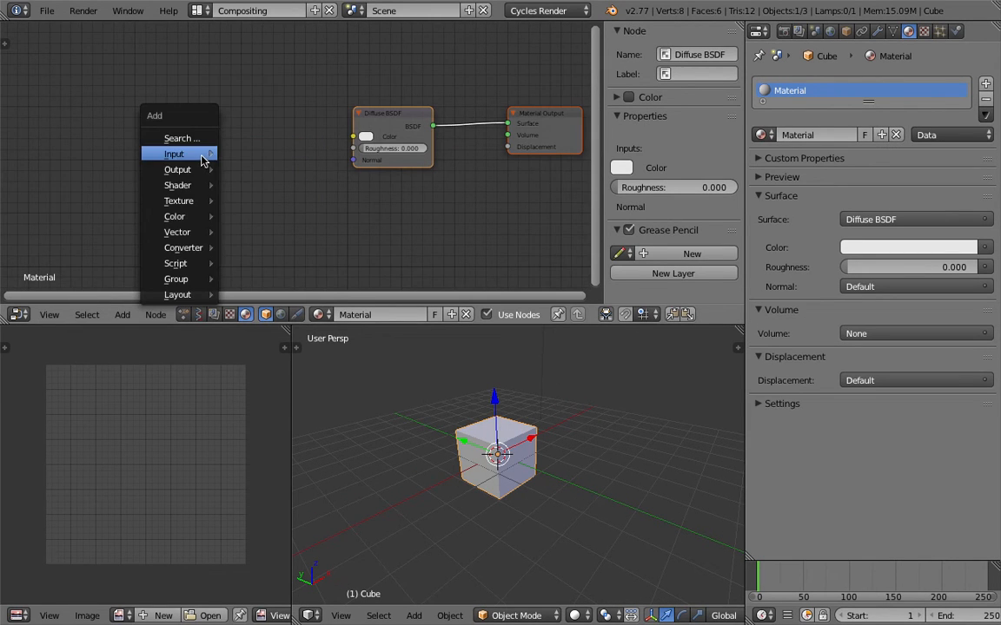
{"action": "mouse_move", "coordinate": [202, 157]}
{"action": "middle_click_drag", "start_coordinate": [324, 81], "coordinate": [219, 99]}
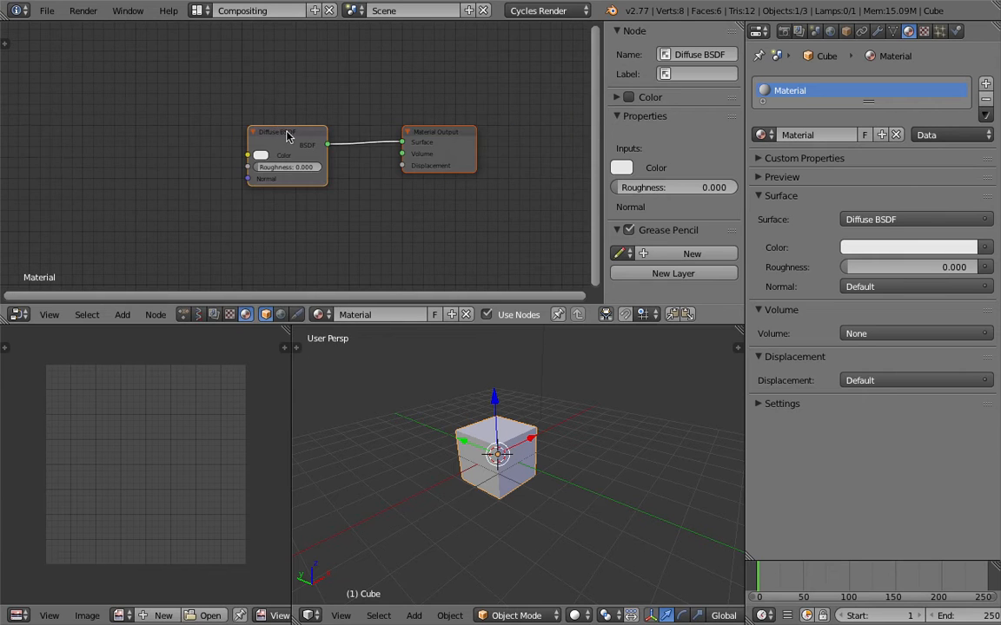
- Reposition the Diffuse BSDF and Material Output nodes, leaving free space ahead of the Diffuse BSDF node
{"action": "left_click_drag", "start_coordinate": [285, 131], "coordinate": [272, 146]}
{"action": "left_click", "coordinate": [440, 137]}
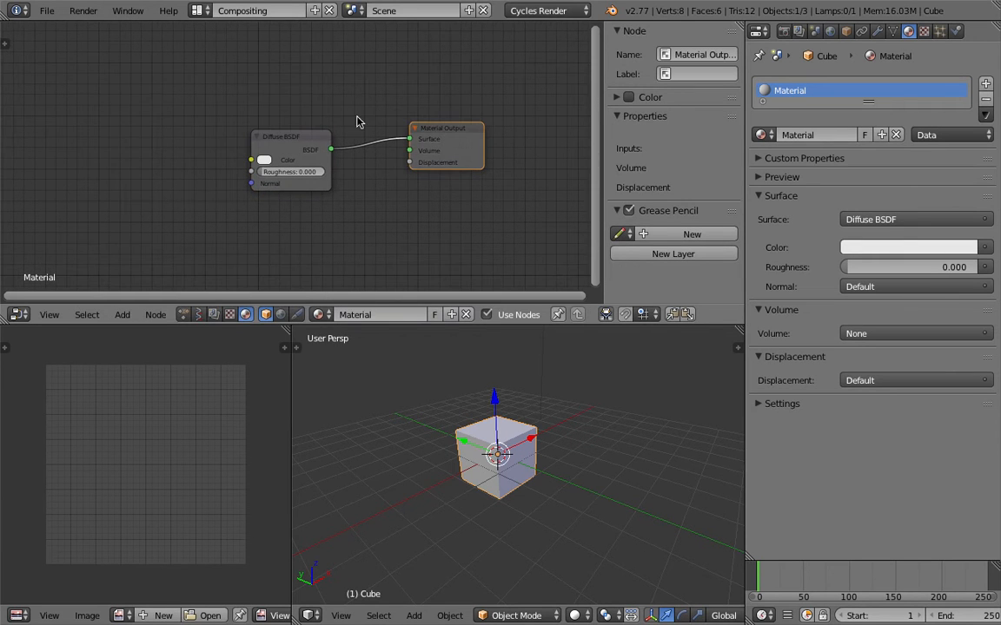
{"action": "middle_click_drag", "start_coordinate": [190, 191], "coordinate": [214, 195]}
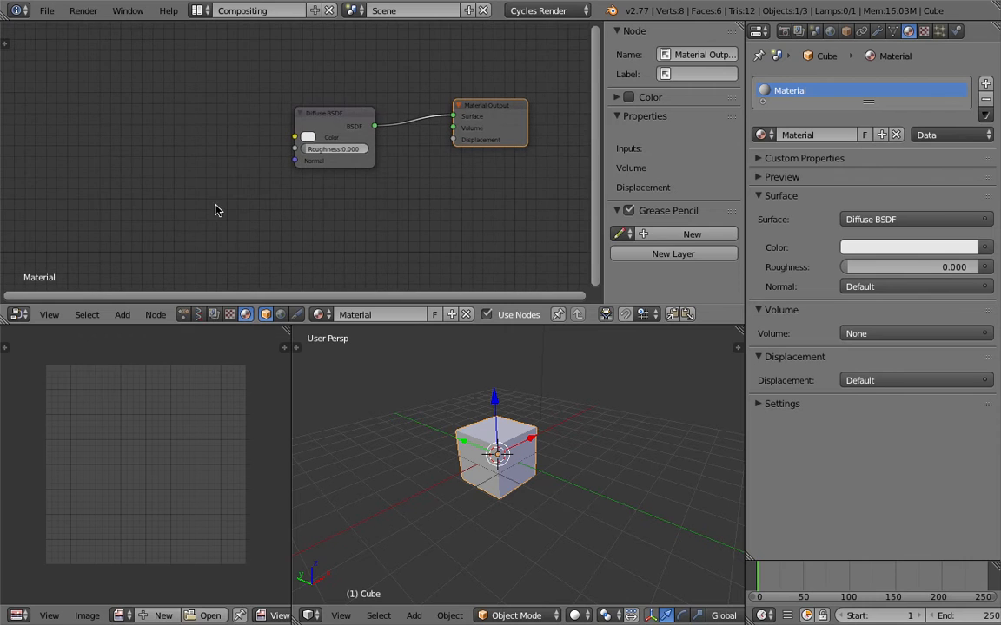
{"action": "middle_click_drag", "start_coordinate": [207, 166], "coordinate": [213, 165]}
- Search for and add a ColorRamp node, placing it in front of the Diffuse BSDF node
{"action": "key", "text": "shift+a"}
{"action": "left_click", "coordinate": [108, 96]}
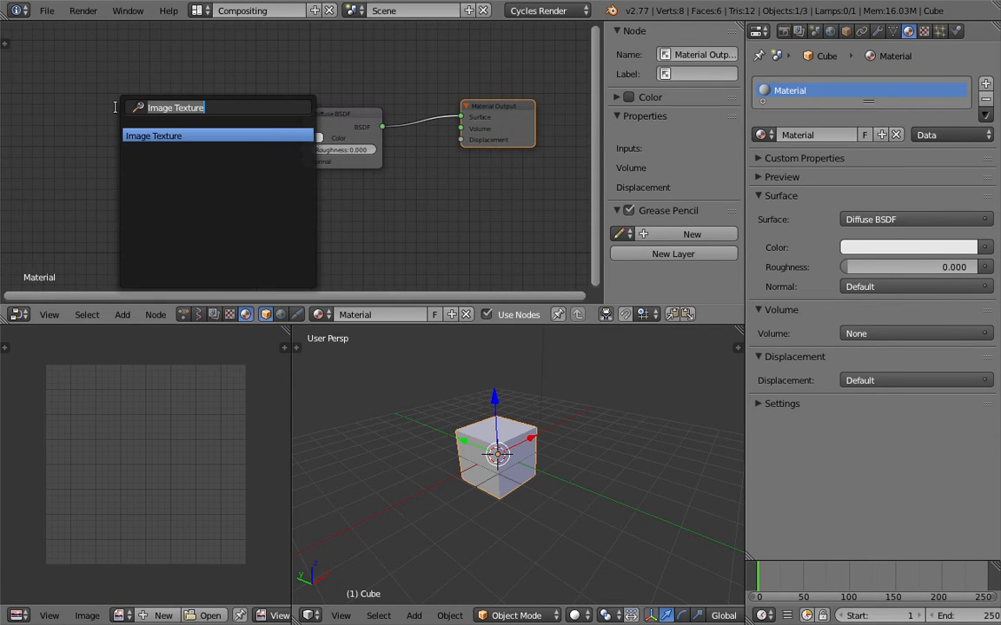
{"action": "type", "text": "color"}
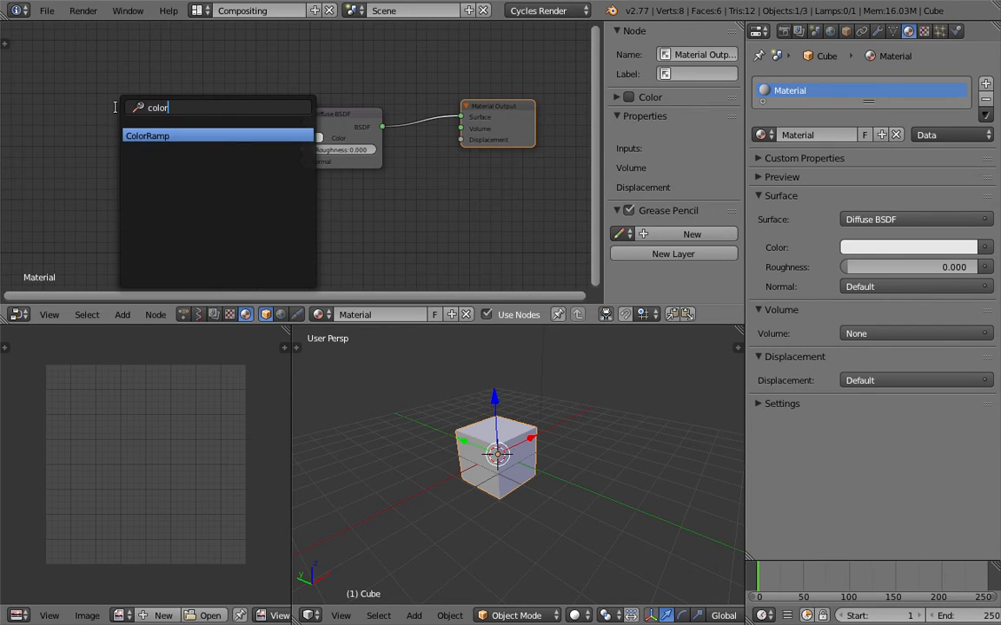
{"action": "key", "text": "Return"}
{"action": "left_click", "coordinate": [133, 68]}
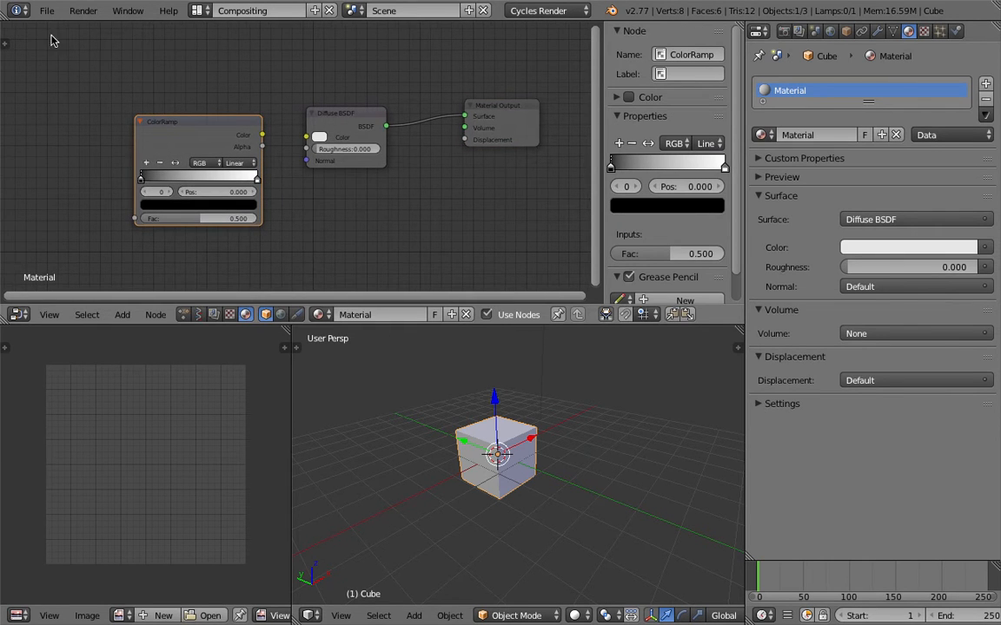
- Save the file to the Desktop as AN_Cycles_Exploration_001.blend
{"action": "key", "text": "ctrl+s"}
{"action": "left_click", "coordinate": [219, 70]}
{"action": "left_click_drag", "start_coordinate": [230, 70], "coordinate": [182, 54]}
{"action": "type", "text": "AN_Cyc"}
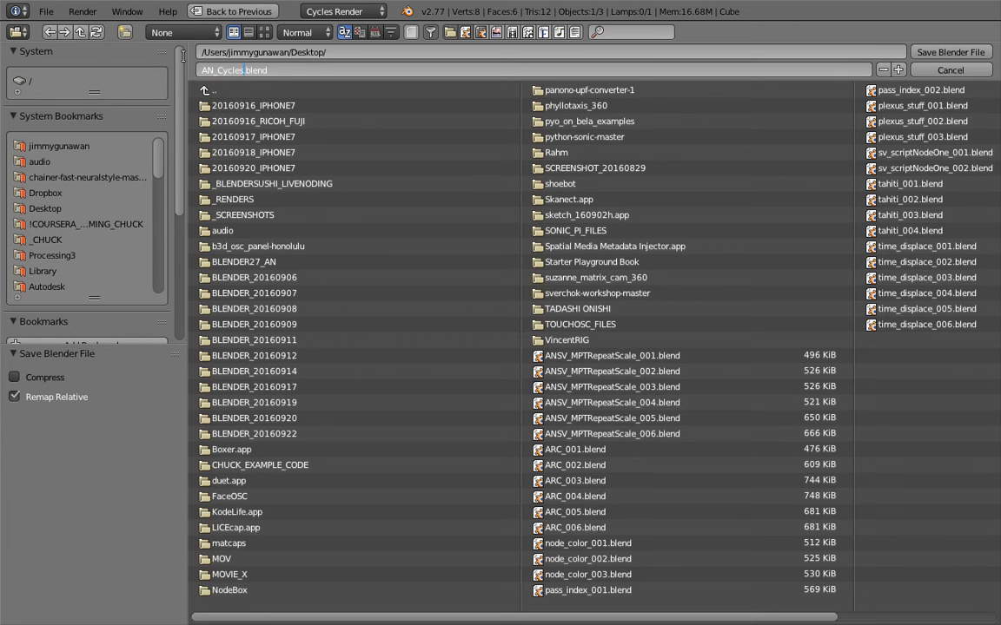
{"action": "type", "text": "les_Exploration_001"}
{"action": "key", "text": "Return"}
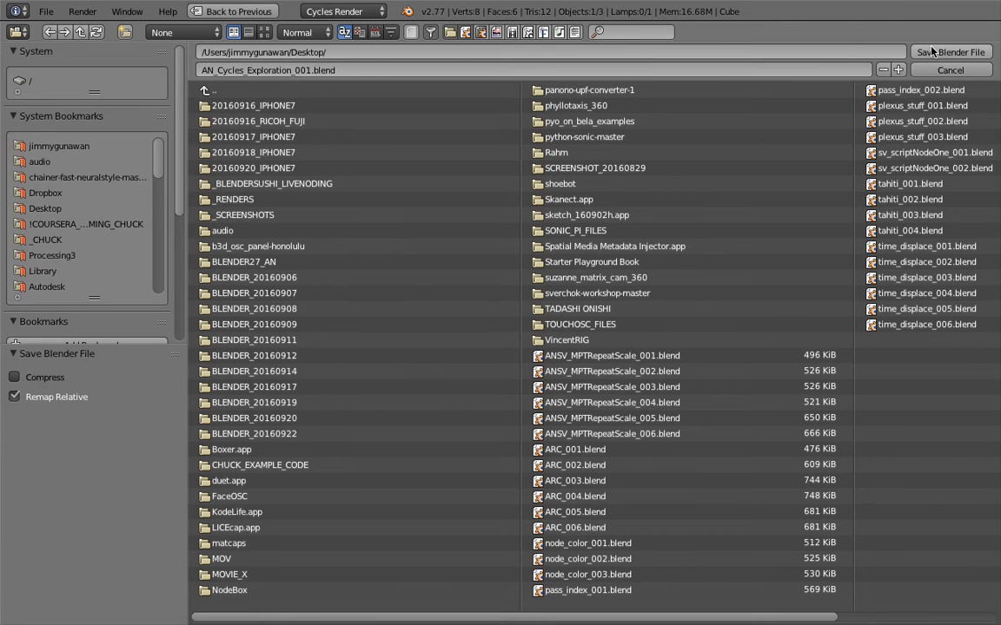
{"action": "left_click", "coordinate": [951, 52]}
- Hide the node editor's properties sidebar and set the ColorRamp's Fac to 1.000
{"action": "middle_click_drag", "start_coordinate": [421, 267], "coordinate": [449, 262]}
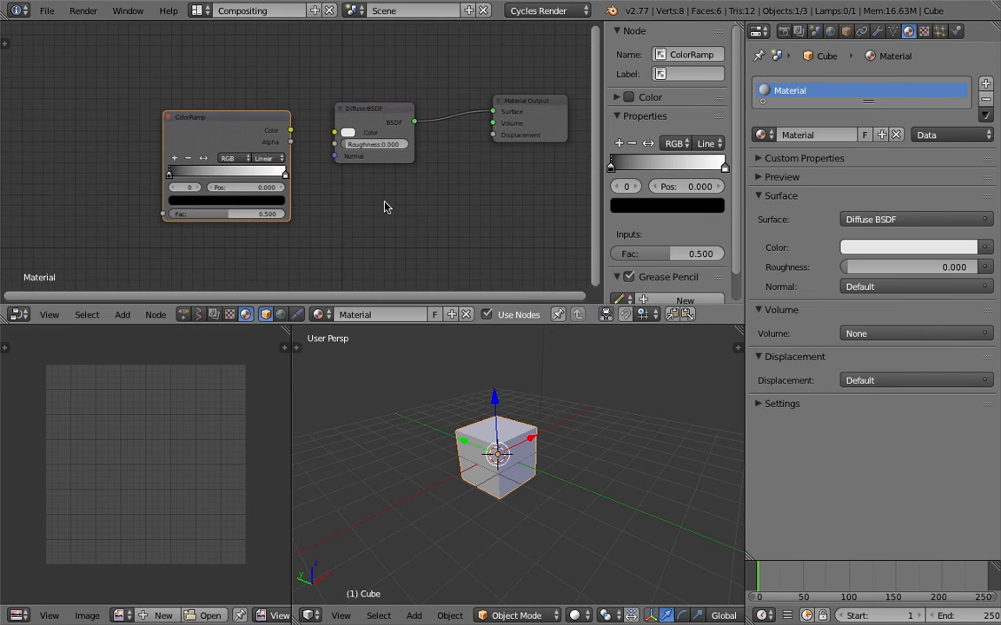
{"action": "left_click_drag", "start_coordinate": [603, 162], "coordinate": [755, 172]}
{"action": "middle_click_drag", "start_coordinate": [435, 172], "coordinate": [389, 179]}
{"action": "scroll", "coordinate": [389, 179], "scroll_direction": "up", "scroll_amount": 1}
{"action": "middle_click_drag", "start_coordinate": [259, 157], "coordinate": [250, 151]}
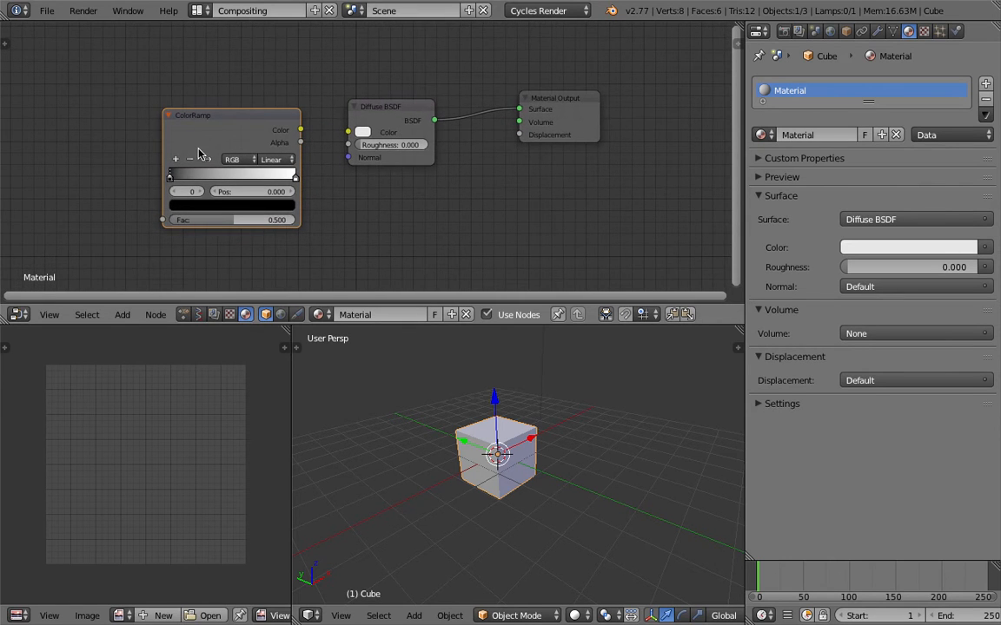
{"action": "left_click_drag", "start_coordinate": [234, 222], "coordinate": [300, 222]}
{"action": "middle_click_drag", "start_coordinate": [539, 449], "coordinate": [516, 443]}
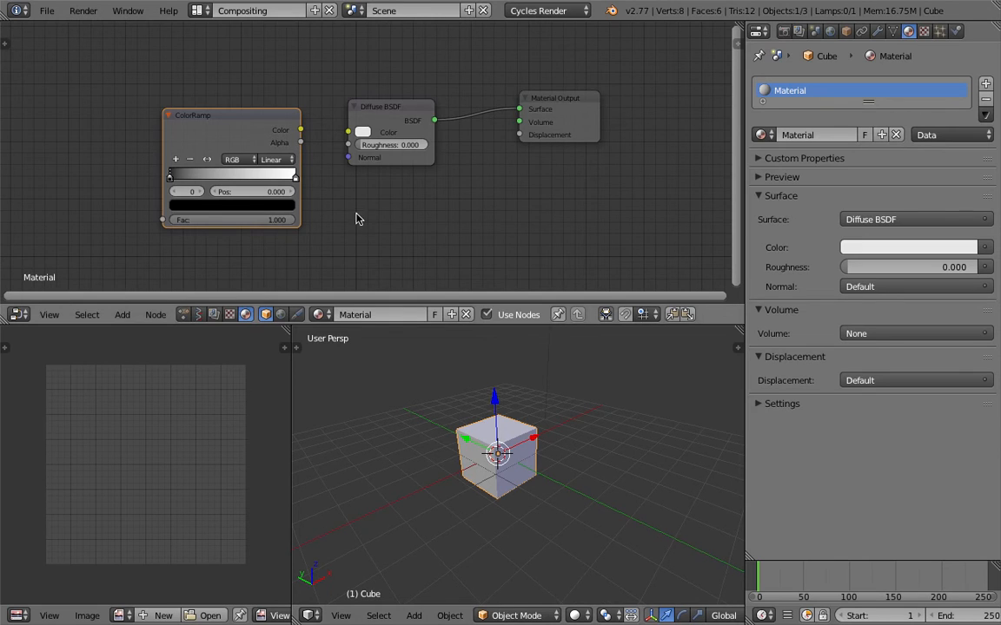
- Rearrange the Diffuse BSDF and Material Output nodes and connect the ColorRamp's Color output to the Diffuse BSDF's Color input
{"action": "left_click_drag", "start_coordinate": [366, 107], "coordinate": [407, 96]}
{"action": "left_click", "coordinate": [553, 111]}
{"action": "left_click_drag", "start_coordinate": [552, 111], "coordinate": [567, 122]}
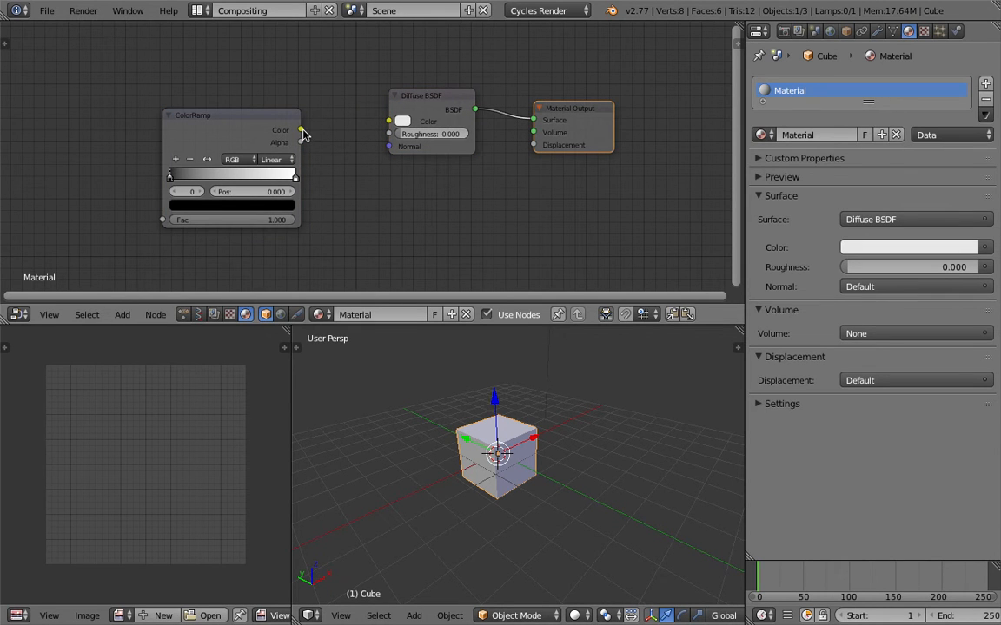
{"action": "left_click_drag", "start_coordinate": [300, 130], "coordinate": [388, 121]}
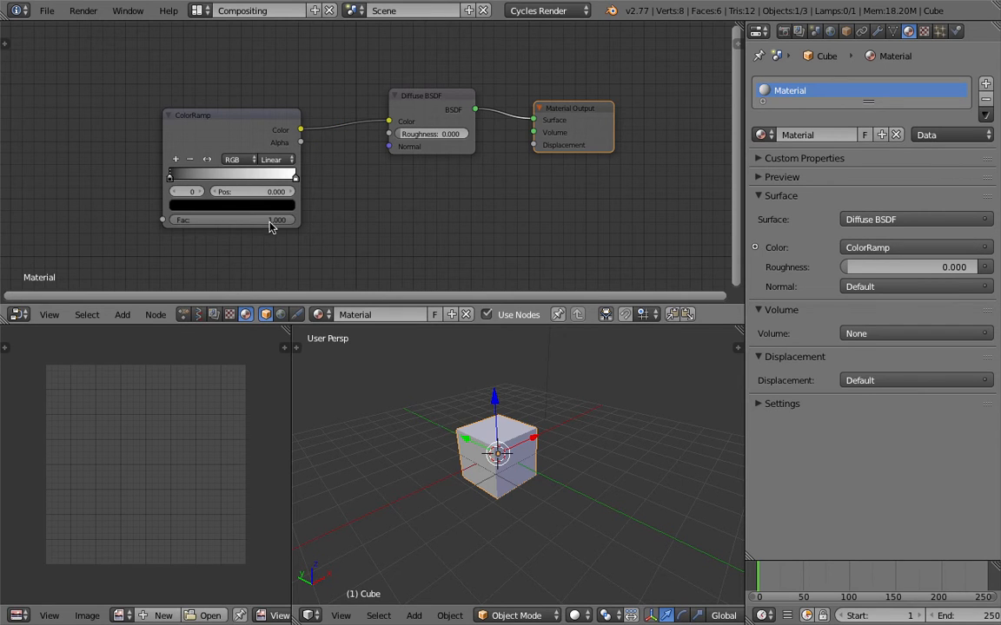
- Switch the viewport shading to Rendered and lower the ColorRamp's Fac to 0.000
{"action": "left_click_drag", "start_coordinate": [296, 220], "coordinate": [190, 220]}
{"action": "left_click", "coordinate": [576, 615]}
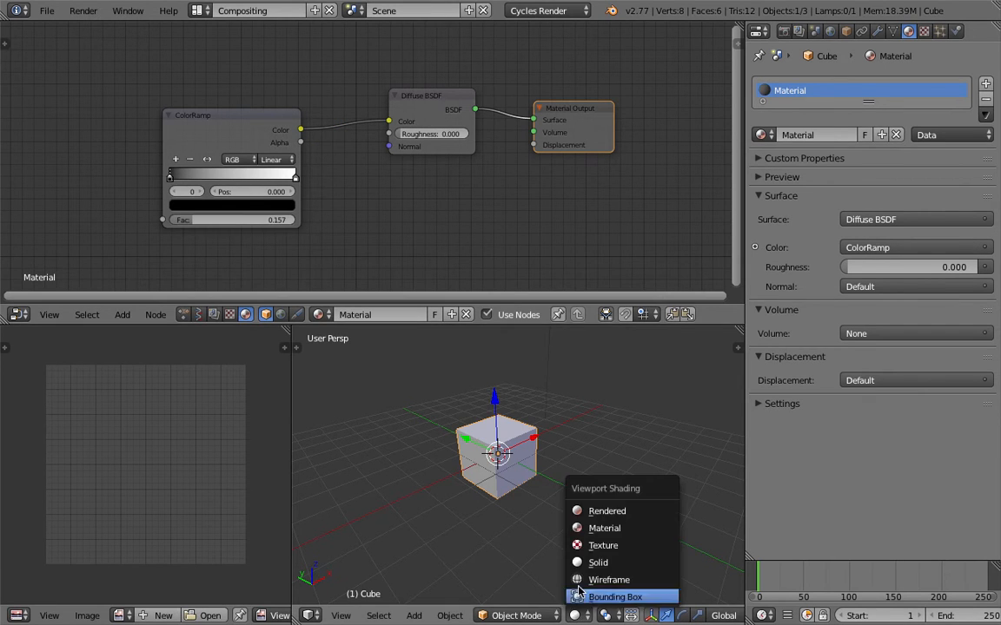
{"action": "left_click", "coordinate": [606, 520]}
{"action": "mouse_move", "coordinate": [521, 418]}
{"action": "middle_mouse_down"}
{"action": "mouse_move", "coordinate": [567, 435]}
{"action": "mouse_move", "coordinate": [528, 452]}
{"action": "middle_mouse_up"}
{"action": "scroll", "coordinate": [528, 448], "scroll_direction": "up", "scroll_amount": 1}
{"action": "left_click_drag", "start_coordinate": [228, 224], "coordinate": [184, 224]}
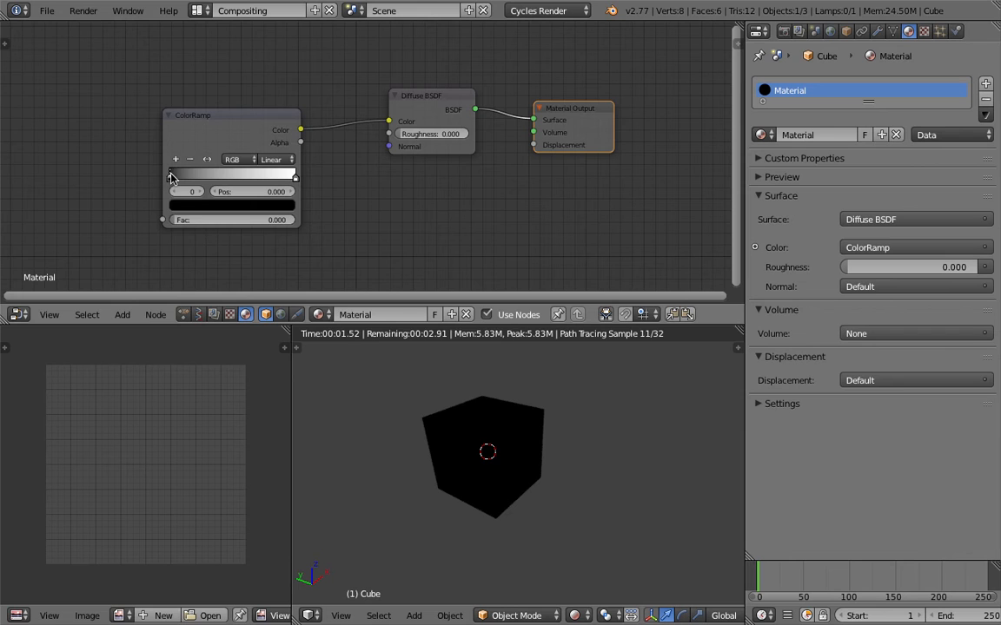
- Raise the ColorRamp's Fac to 1.000 and change the ramp's first color stop from black to bright red
{"action": "left_click_drag", "start_coordinate": [183, 220], "coordinate": [291, 220]}
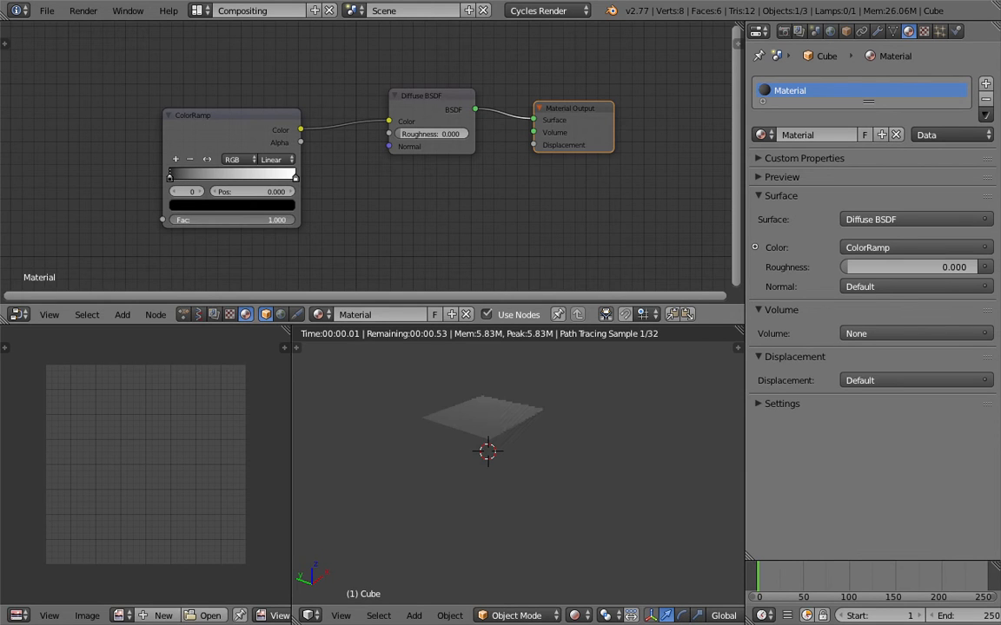
{"action": "left_click", "coordinate": [178, 181]}
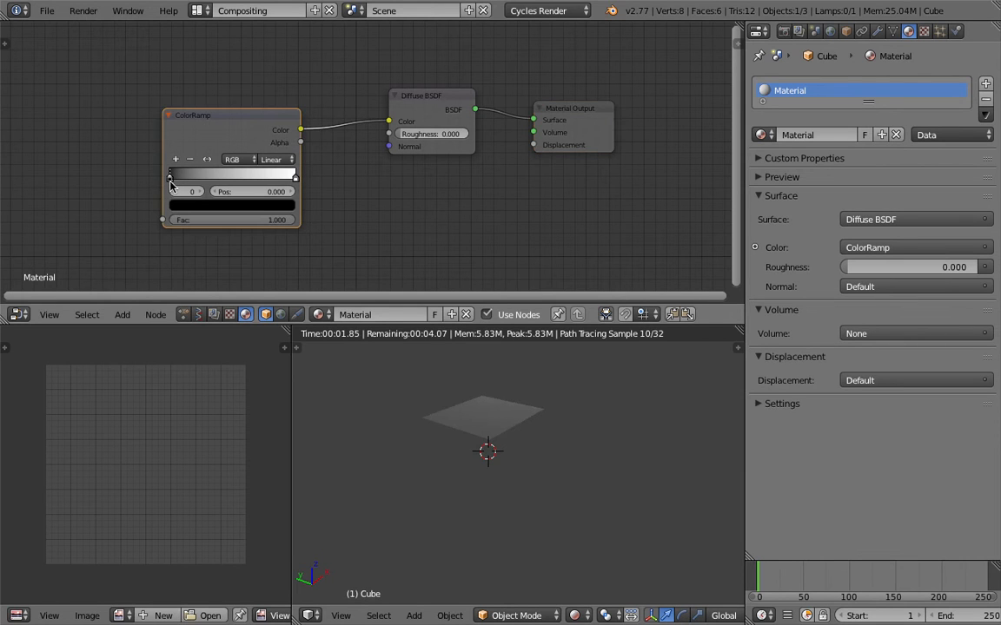
{"action": "left_click", "coordinate": [178, 205]}
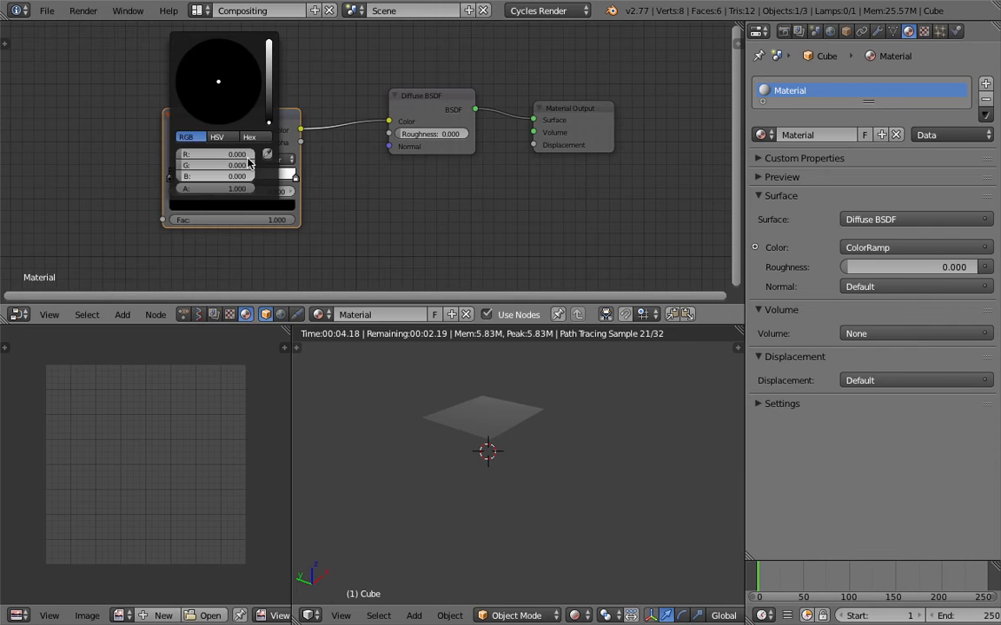
{"action": "left_click_drag", "start_coordinate": [269, 93], "coordinate": [269, 39]}
{"action": "left_click_drag", "start_coordinate": [225, 99], "coordinate": [216, 125]}
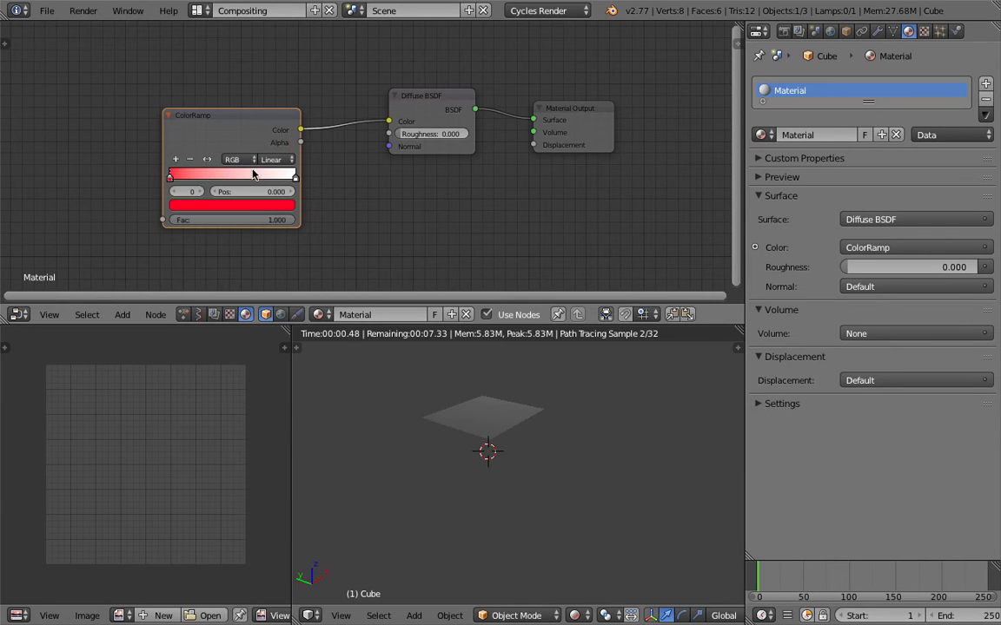
- Color the ramp's end stop at position 1.000 blue and set the ColorRamp's Fac back to 0.000
{"action": "left_click", "coordinate": [295, 179]}
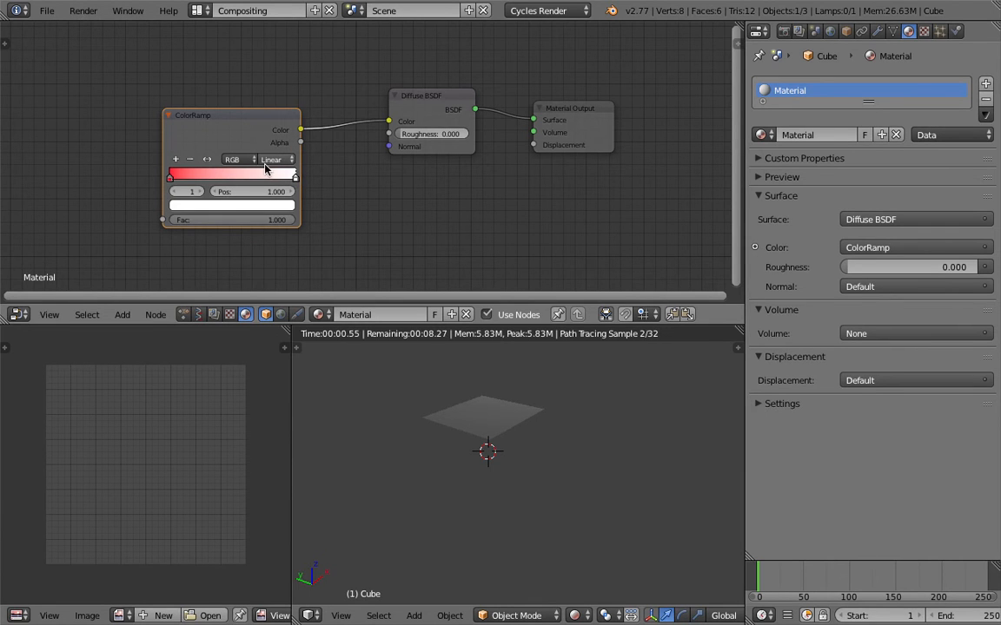
{"action": "left_click", "coordinate": [263, 206]}
{"action": "left_click_drag", "start_coordinate": [244, 60], "coordinate": [250, 51]}
{"action": "left_click_drag", "start_coordinate": [234, 221], "coordinate": [175, 221]}
- Move the ColorRamp node closer to the Diffuse BSDF node
{"action": "middle_click_drag", "start_coordinate": [463, 215], "coordinate": [514, 204]}
{"action": "left_click", "coordinate": [57, 13]}
{"action": "middle_click_drag", "start_coordinate": [327, 271], "coordinate": [311, 271]}
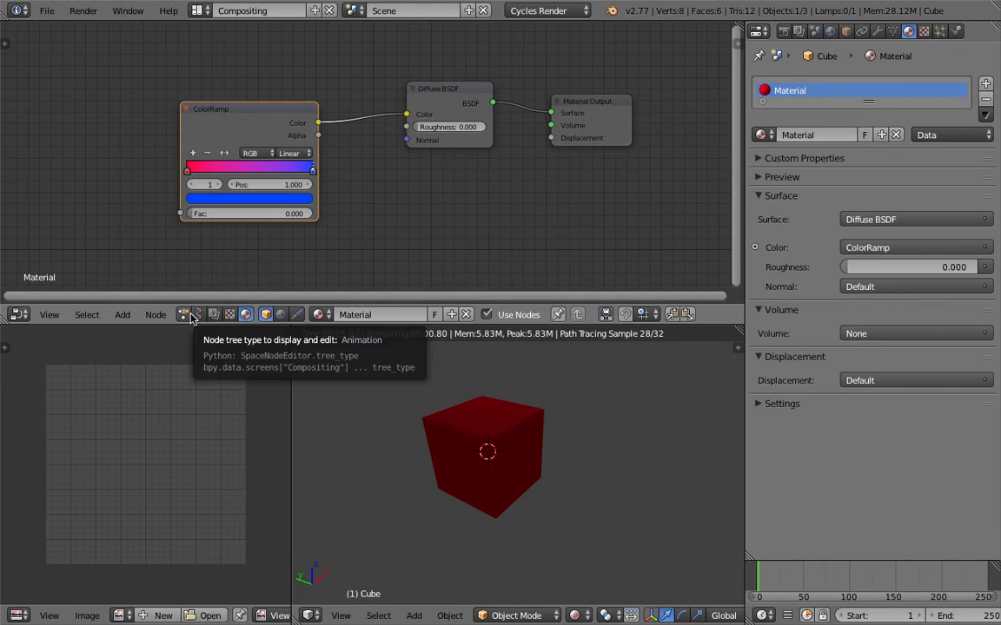
{"action": "left_click_drag", "start_coordinate": [269, 113], "coordinate": [299, 112]}
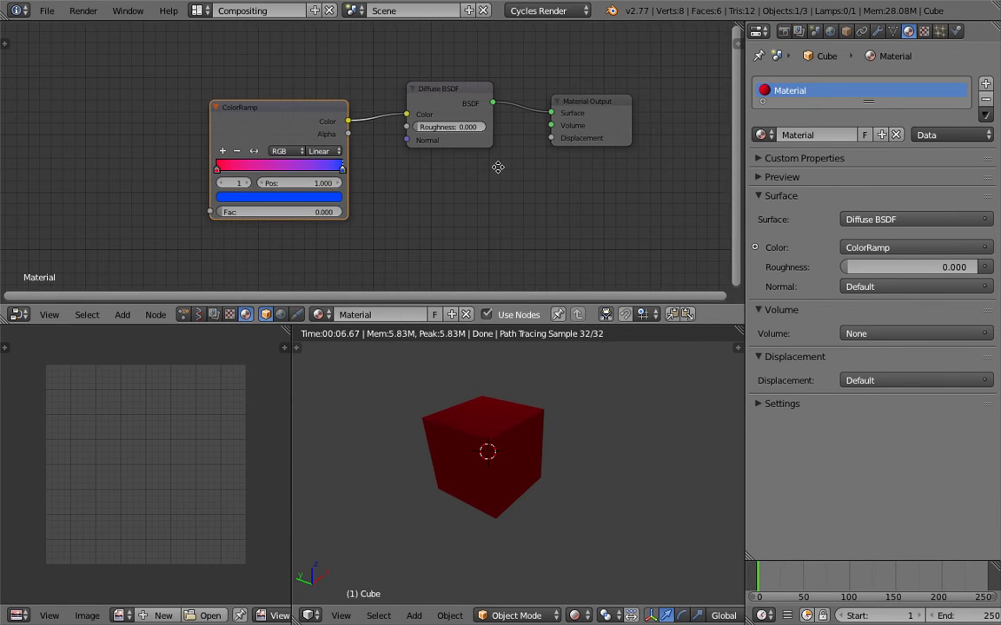
{"action": "middle_click_drag", "start_coordinate": [496, 164], "coordinate": [481, 161]}
- Switch the node editor to the Animation node tree type and create a new node tree
{"action": "left_click", "coordinate": [188, 314]}
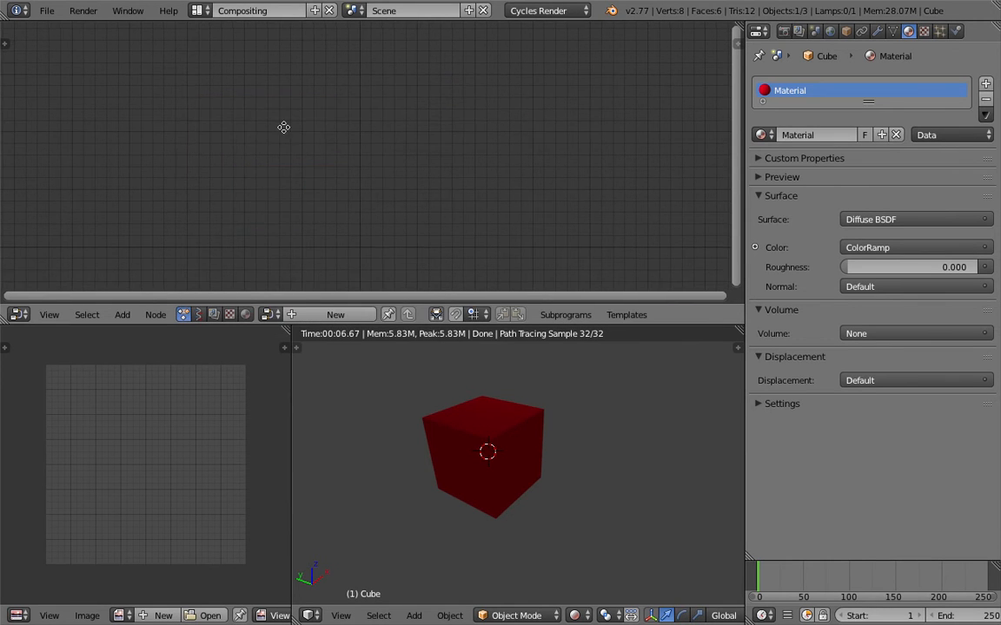
{"action": "left_click", "coordinate": [311, 314]}
{"action": "key", "text": "shift+a"}
{"action": "left_click", "coordinate": [281, 155]}
{"action": "type", "text": "cyc"}
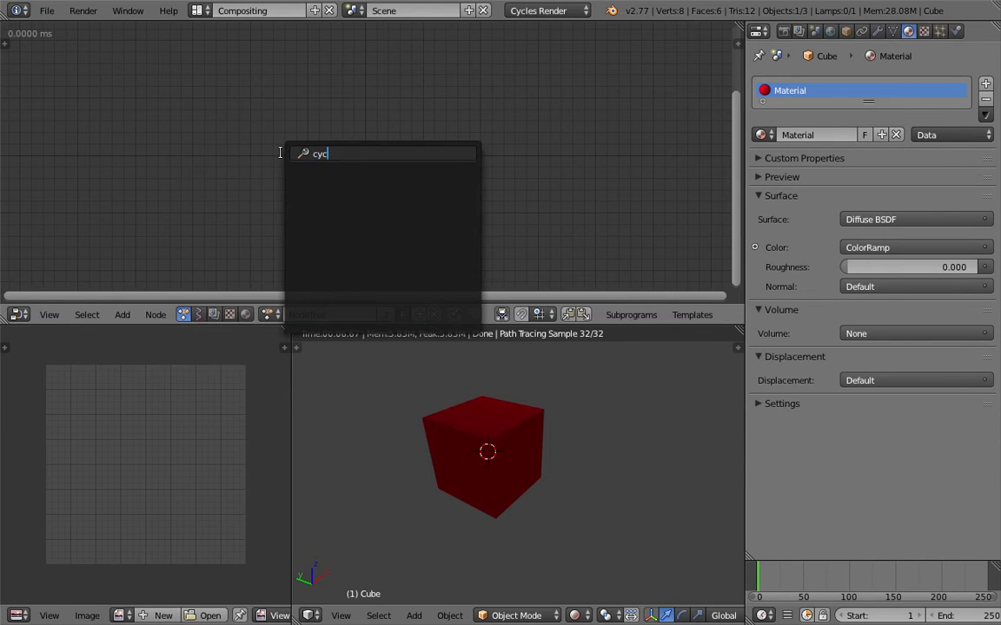
{"action": "key", "text": "Escape"}
- Search the available nodes for "cyc" and place a Cycles Material Output node in the empty node tree
{"action": "key", "text": "shift+a"}
{"action": "left_click", "coordinate": [275, 169]}
{"action": "type", "text": "cyce"}
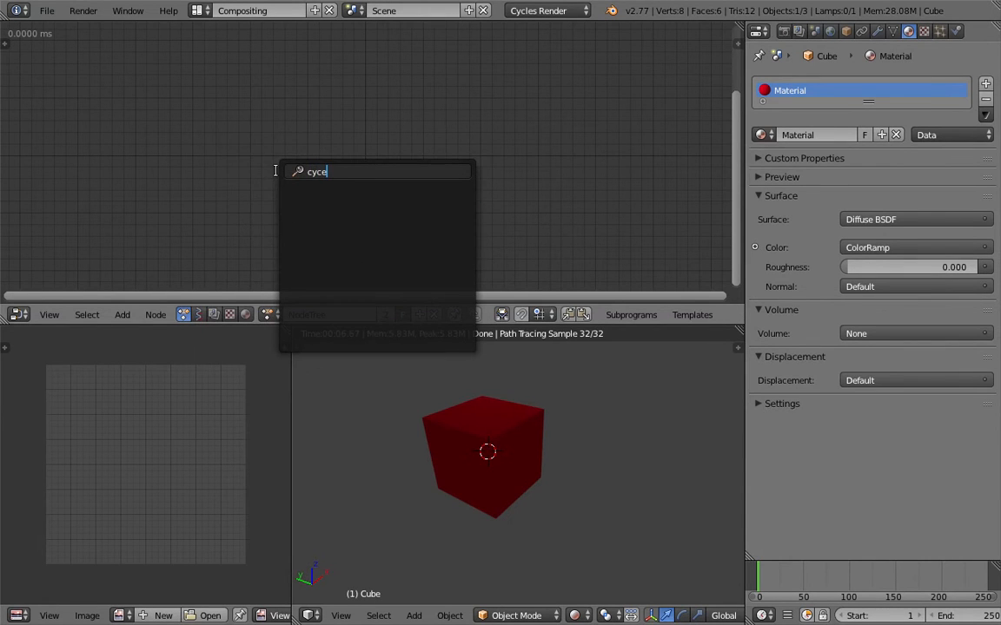
{"action": "key", "text": "BackSpace"}
{"action": "key", "text": "Down"}
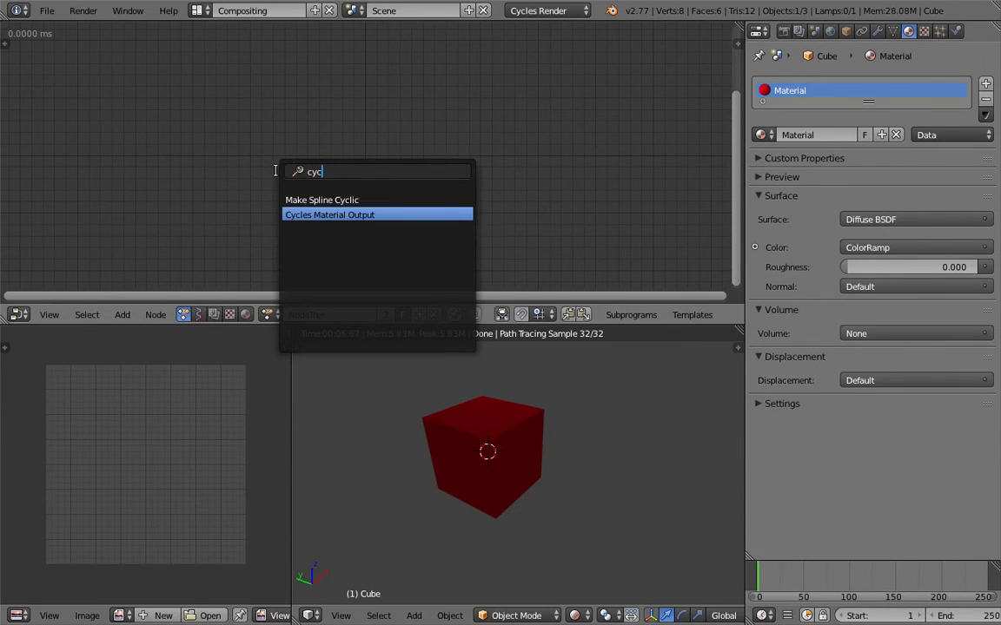
{"action": "left_click", "coordinate": [304, 153]}
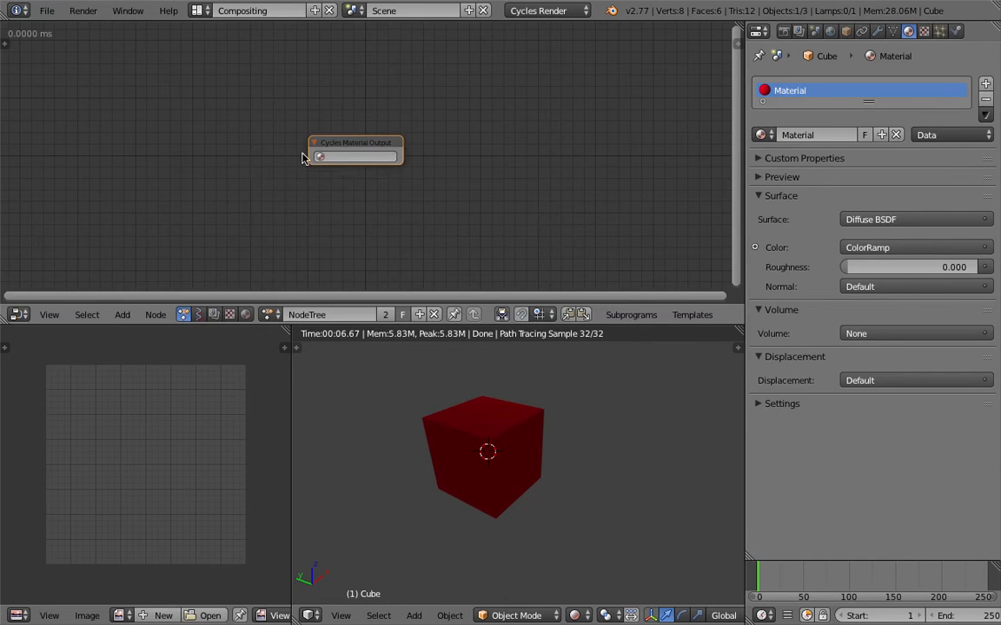
- Choose Material as the Cycles Material Output node's material and ColorRamp as the shader node it controls
{"action": "scroll", "coordinate": [332, 158], "scroll_direction": "up", "scroll_amount": 2}
{"action": "left_click", "coordinate": [329, 159]}
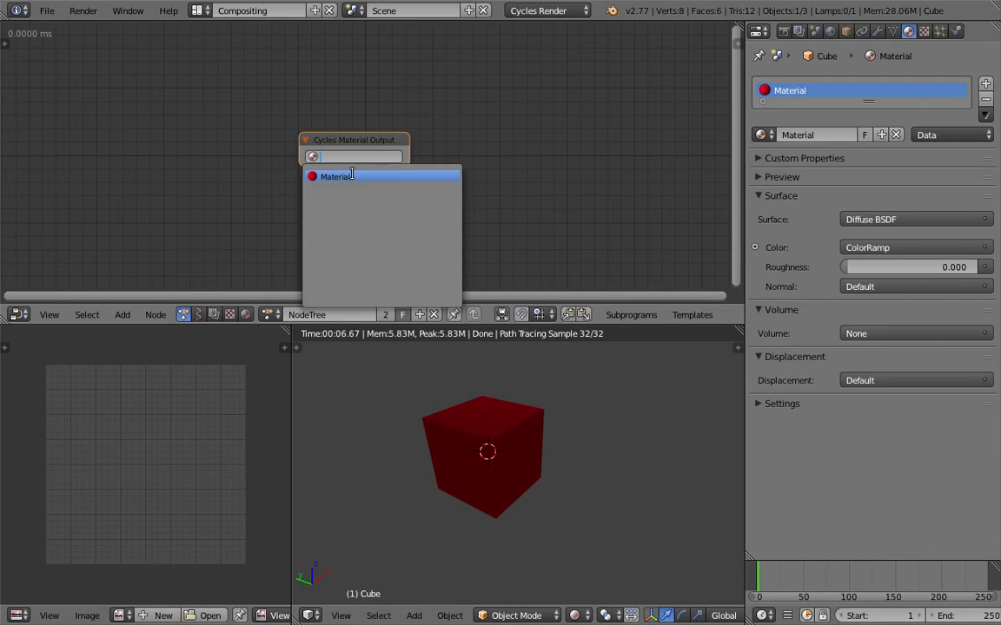
{"action": "left_click", "coordinate": [351, 176]}
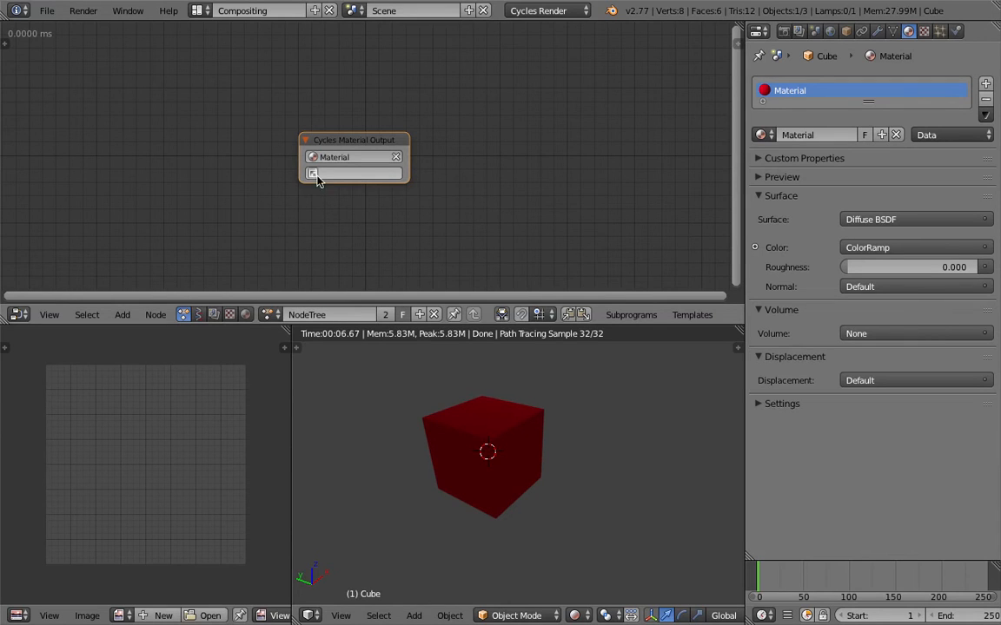
{"action": "scroll", "coordinate": [368, 177], "scroll_direction": "up", "scroll_amount": 2}
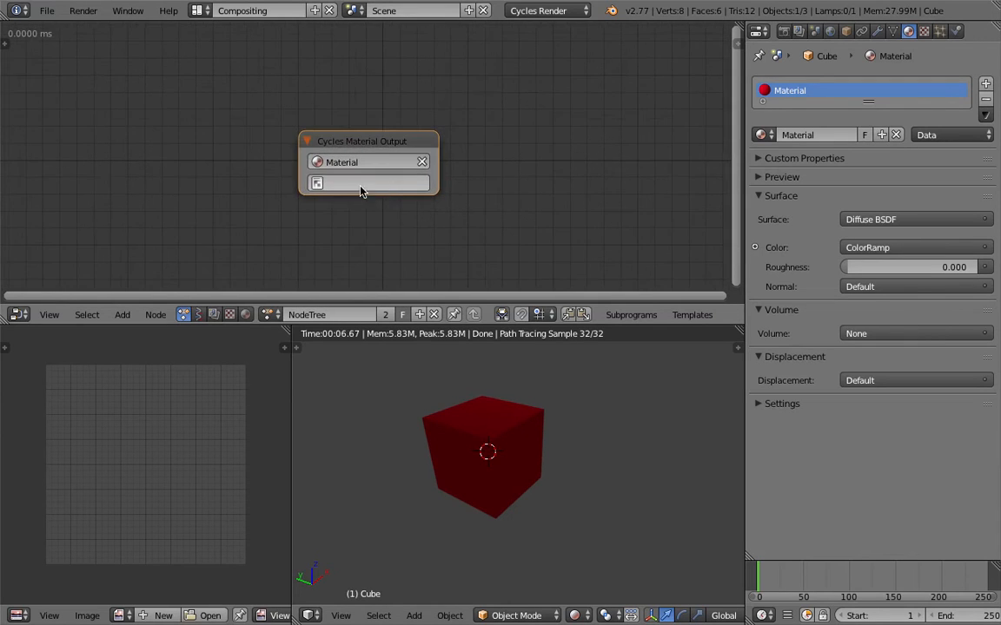
{"action": "scroll", "coordinate": [369, 186], "scroll_direction": "up", "scroll_amount": 1}
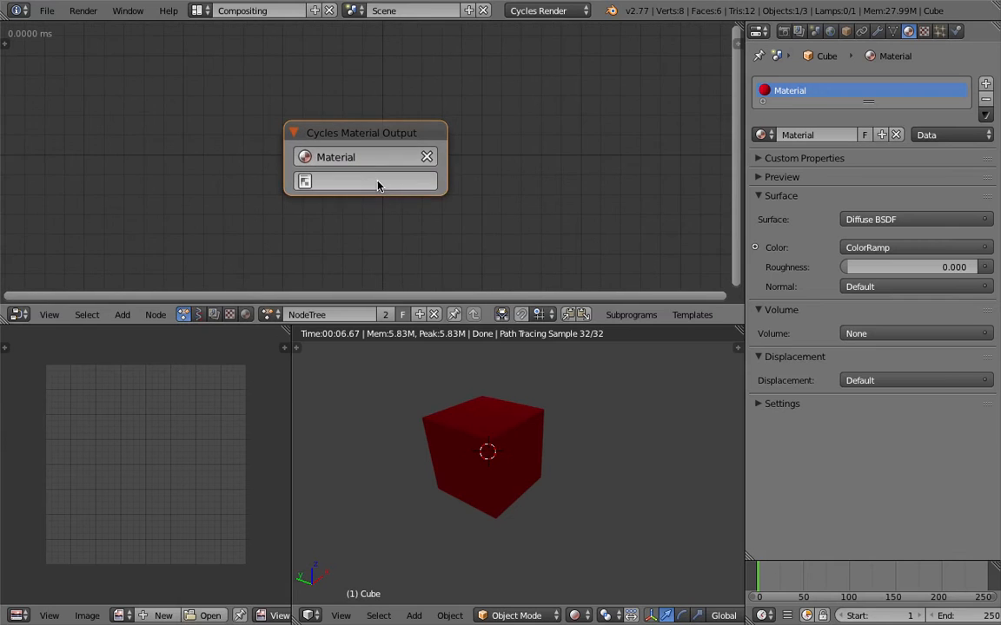
{"action": "left_click", "coordinate": [375, 181]}
{"action": "key", "text": "Down"}
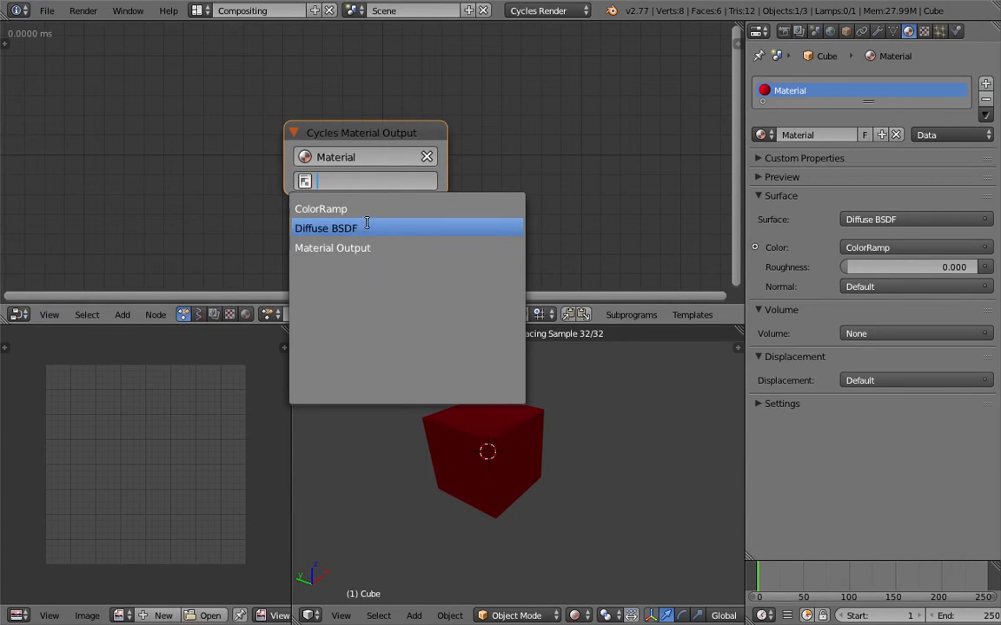
{"action": "left_click", "coordinate": [367, 204]}
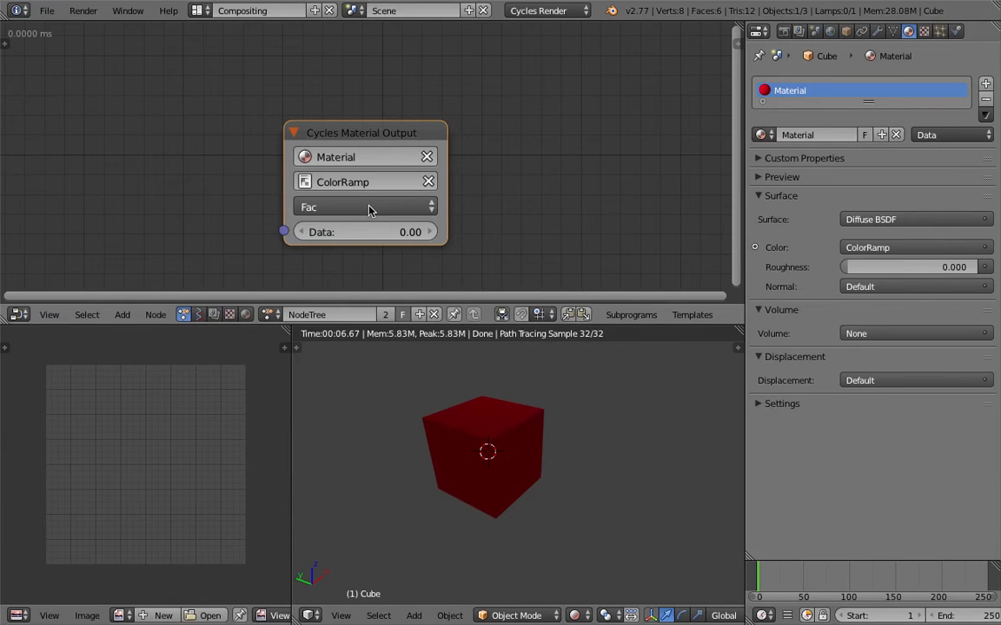
{"action": "left_click", "coordinate": [379, 165]}
{"action": "left_click", "coordinate": [380, 206]}
{"action": "left_click", "coordinate": [382, 165]}
{"action": "left_click", "coordinate": [382, 228]}
{"action": "left_click", "coordinate": [384, 163]}
{"action": "left_click", "coordinate": [384, 190]}
{"action": "scroll", "coordinate": [222, 148], "scroll_direction": "down", "scroll_amount": 3}
{"action": "middle_click_drag", "start_coordinate": [184, 170], "coordinate": [219, 161]}
{"action": "scroll", "coordinate": [221, 161], "scroll_direction": "up", "scroll_amount": 1}
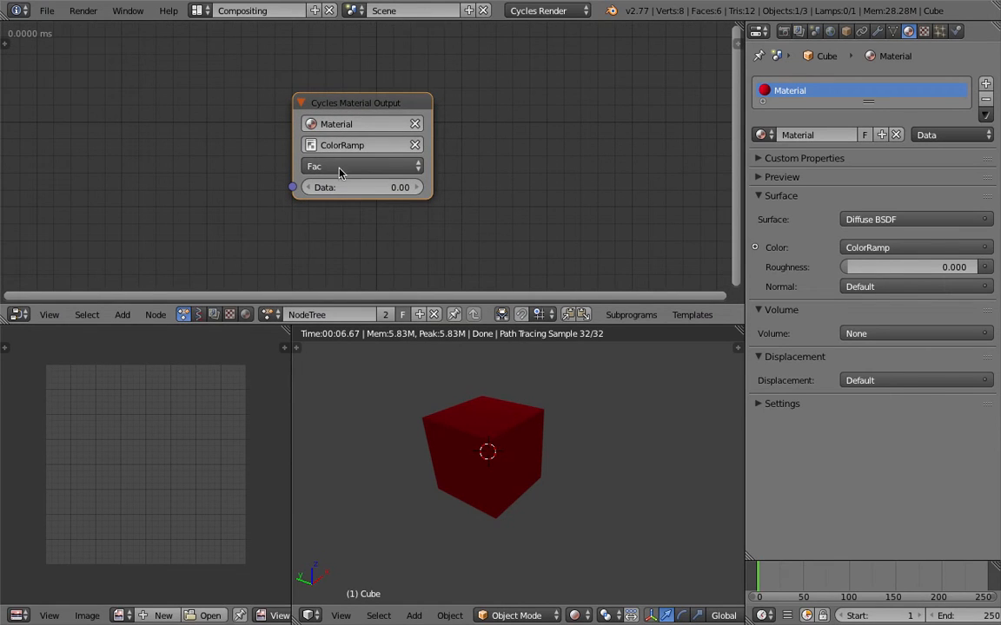
- Switch to the material's shader nodes and tighten the layout by moving the Material Output and Diffuse BSDF nodes closer to the ColorRamp
{"action": "left_click", "coordinate": [246, 315]}
{"action": "middle_click_drag", "start_coordinate": [193, 202], "coordinate": [269, 276]}
{"action": "scroll", "coordinate": [335, 200], "scroll_direction": "down", "scroll_amount": 7}
{"action": "middle_click_drag", "start_coordinate": [351, 190], "coordinate": [239, 247]}
{"action": "scroll", "coordinate": [189, 211], "scroll_direction": "up", "scroll_amount": 5}
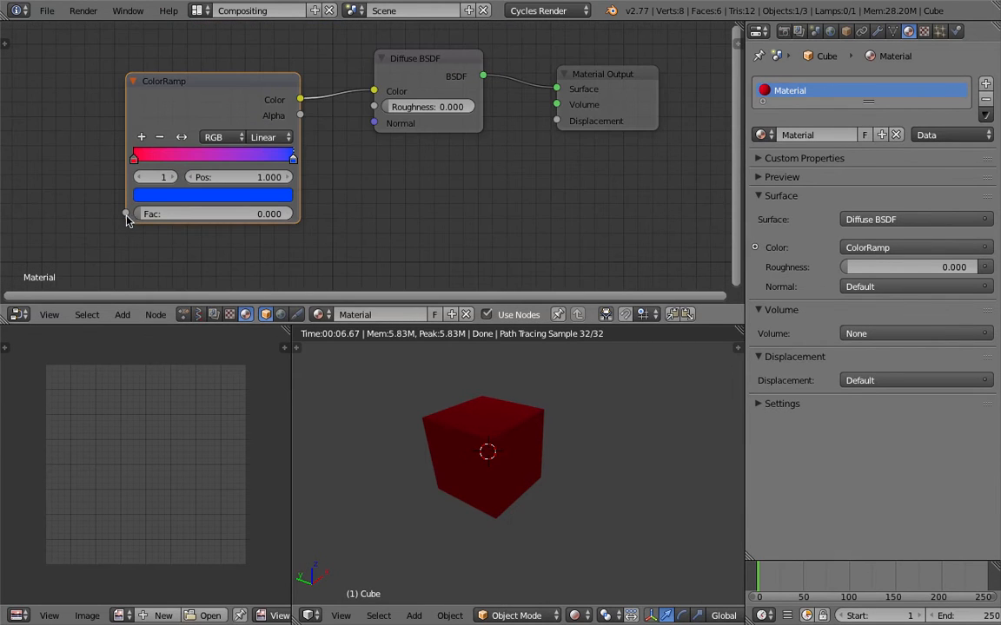
{"action": "left_click_drag", "start_coordinate": [587, 79], "coordinate": [573, 70]}
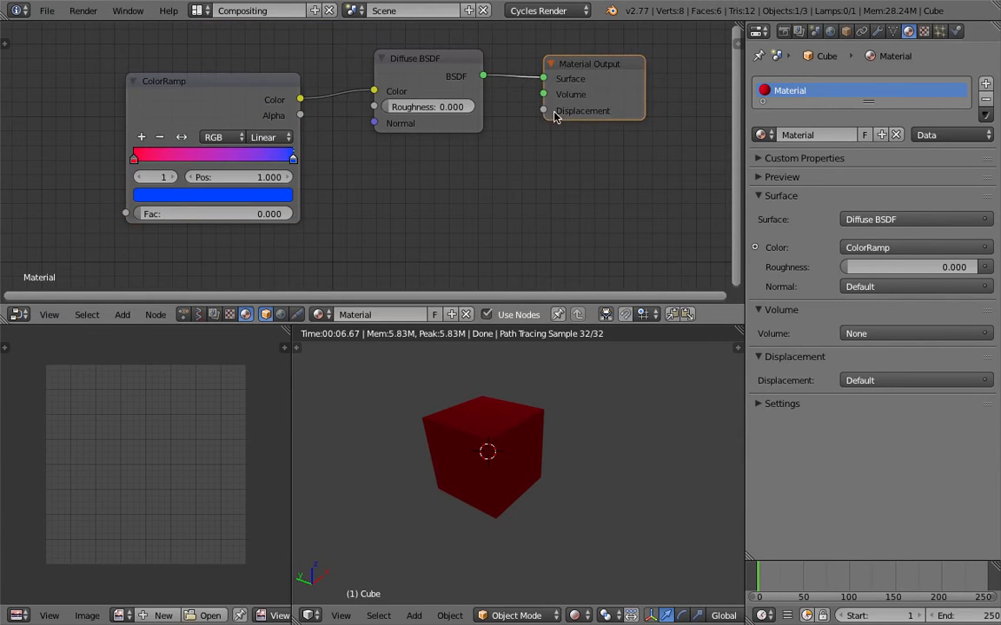
{"action": "scroll", "coordinate": [526, 108], "scroll_direction": "down", "scroll_amount": 1}
{"action": "left_click_drag", "start_coordinate": [430, 74], "coordinate": [416, 81]}
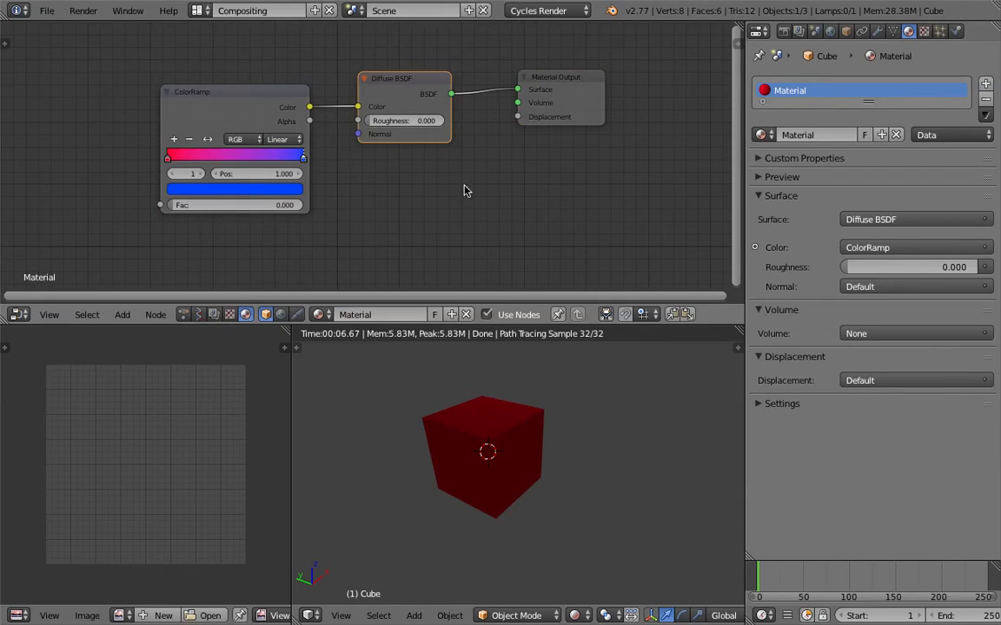
- Return to the Animation node tree and choose ColorRamp again as the Cycles Material Output's target node
{"action": "left_click", "coordinate": [179, 316]}
{"action": "middle_click_drag", "start_coordinate": [238, 258], "coordinate": [255, 137]}
{"action": "scroll", "coordinate": [261, 140], "scroll_direction": "up", "scroll_amount": 6}
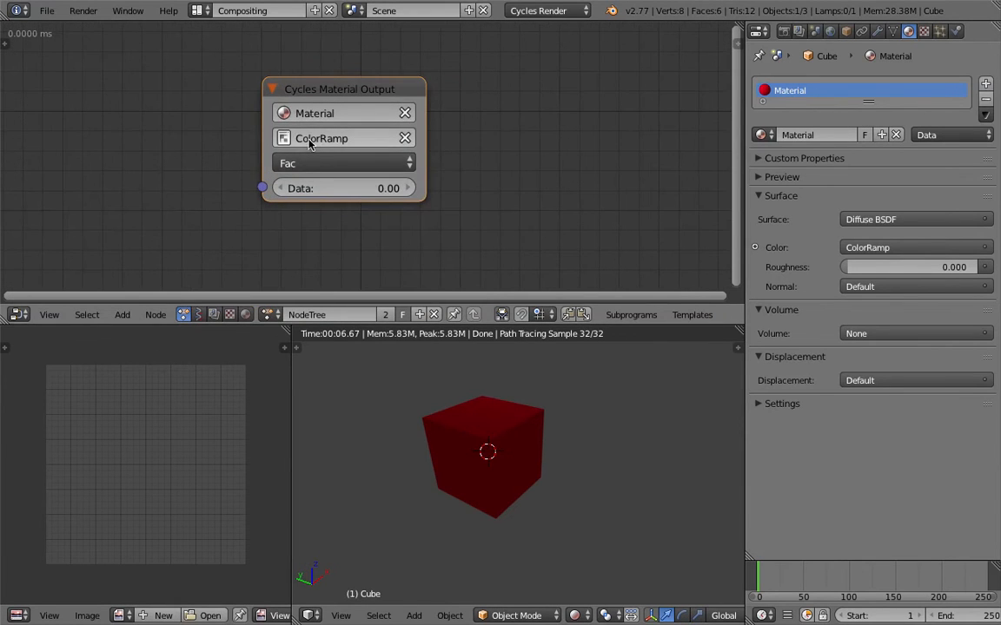
{"action": "left_click", "coordinate": [315, 137]}
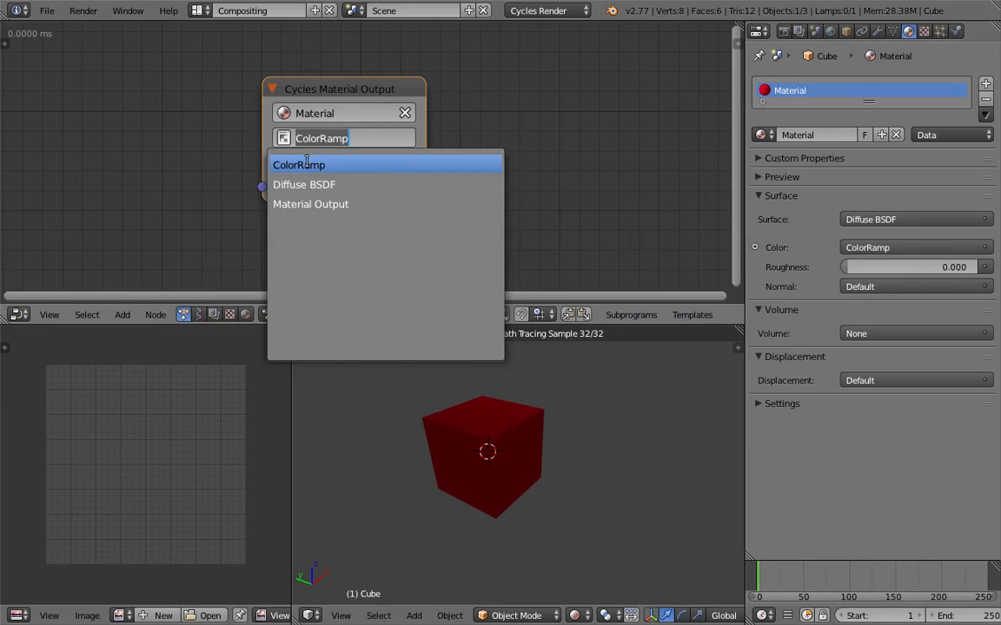
{"action": "left_click", "coordinate": [304, 164]}
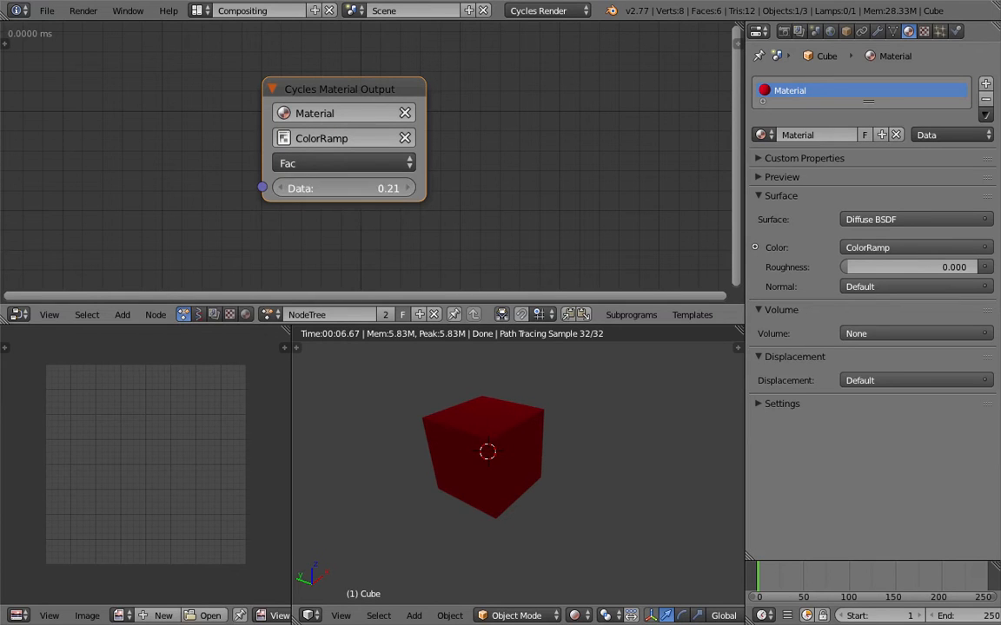
- Set the Cycles Material Output's Data to 0.57 and scrub the timeline to frame 85 to update the cube's color
{"action": "left_click_drag", "start_coordinate": [347, 189], "coordinate": [353, 189]}
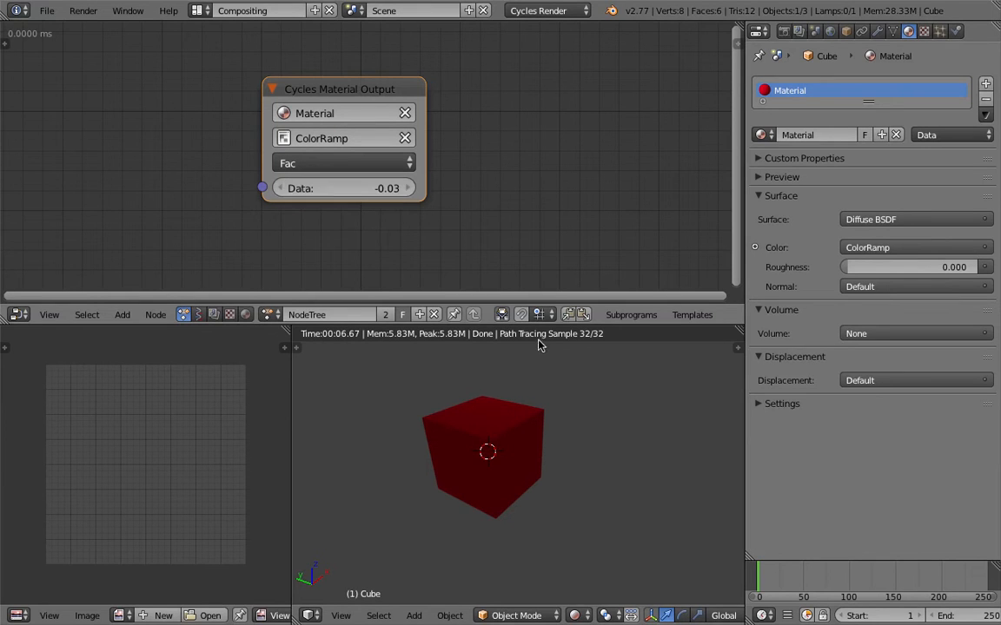
{"action": "left_click_drag", "start_coordinate": [758, 572], "coordinate": [805, 577]}
{"action": "left_click_drag", "start_coordinate": [377, 186], "coordinate": [408, 187]}
{"action": "left_click_drag", "start_coordinate": [794, 573], "coordinate": [837, 579]}
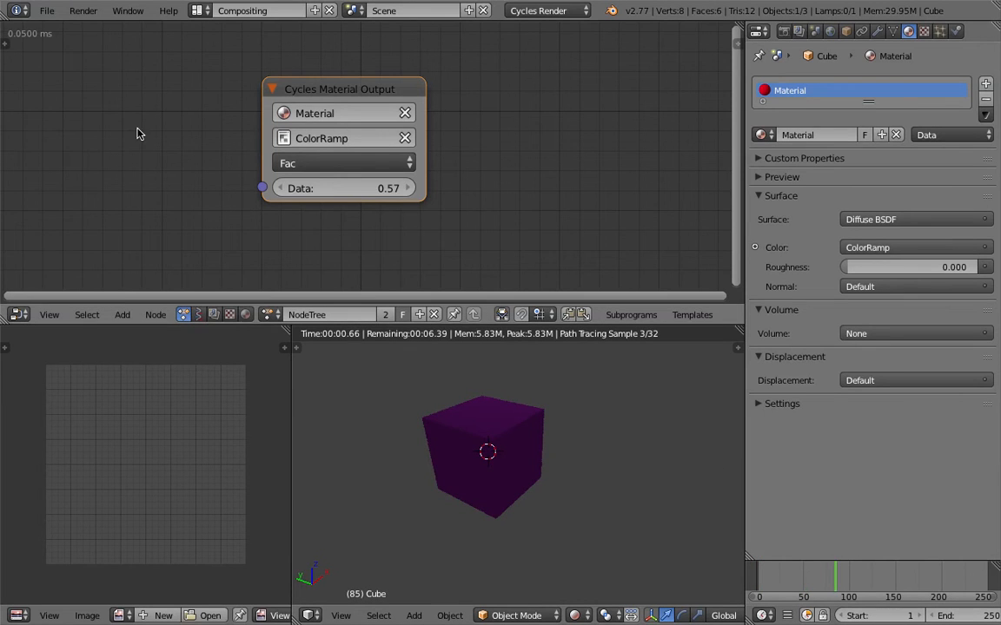
- Open the node editor's tool shelf at the Animation Nodes settings and widen it
{"action": "left_click", "coordinate": [10, 42]}
{"action": "left_click", "coordinate": [10, 108]}
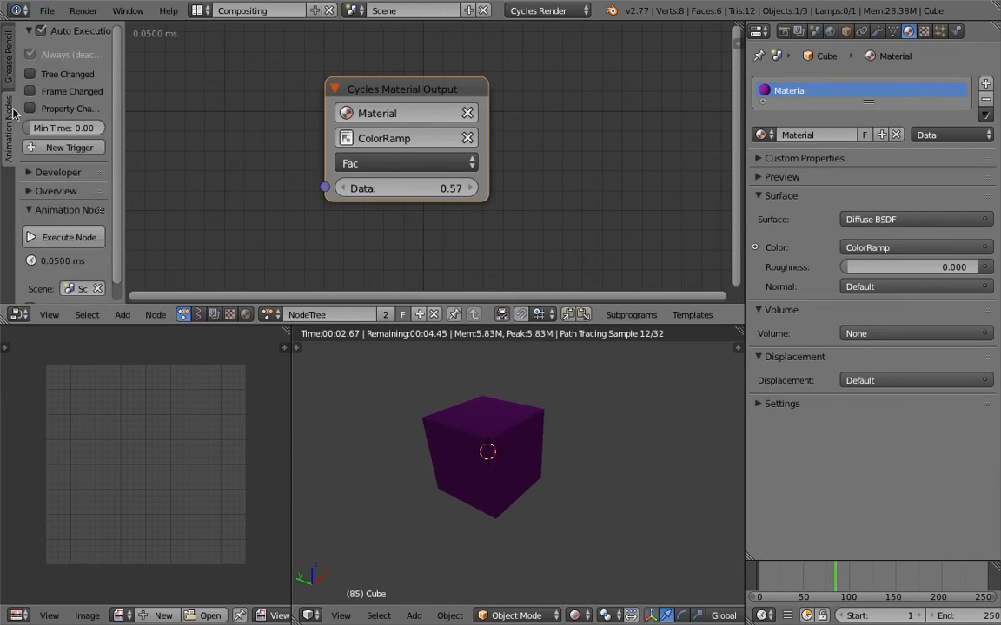
{"action": "left_click_drag", "start_coordinate": [123, 65], "coordinate": [219, 141]}
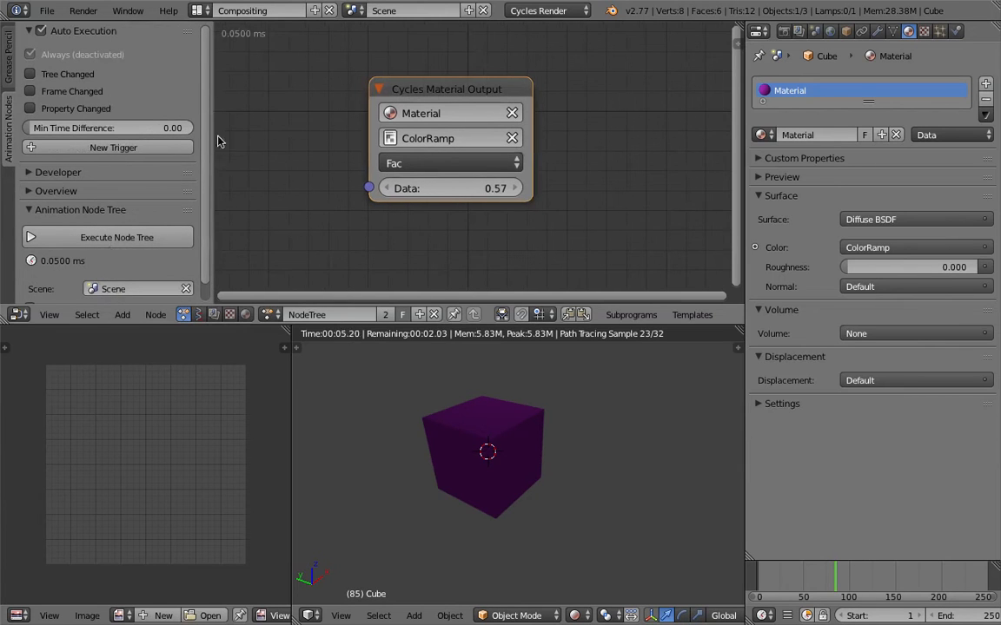
- Check the ColorRamp's Fac value in the material's shader nodes
{"action": "left_click", "coordinate": [245, 315]}
{"action": "middle_click_drag", "start_coordinate": [337, 208], "coordinate": [464, 256]}
{"action": "scroll", "coordinate": [461, 246], "scroll_direction": "down", "scroll_amount": 4}
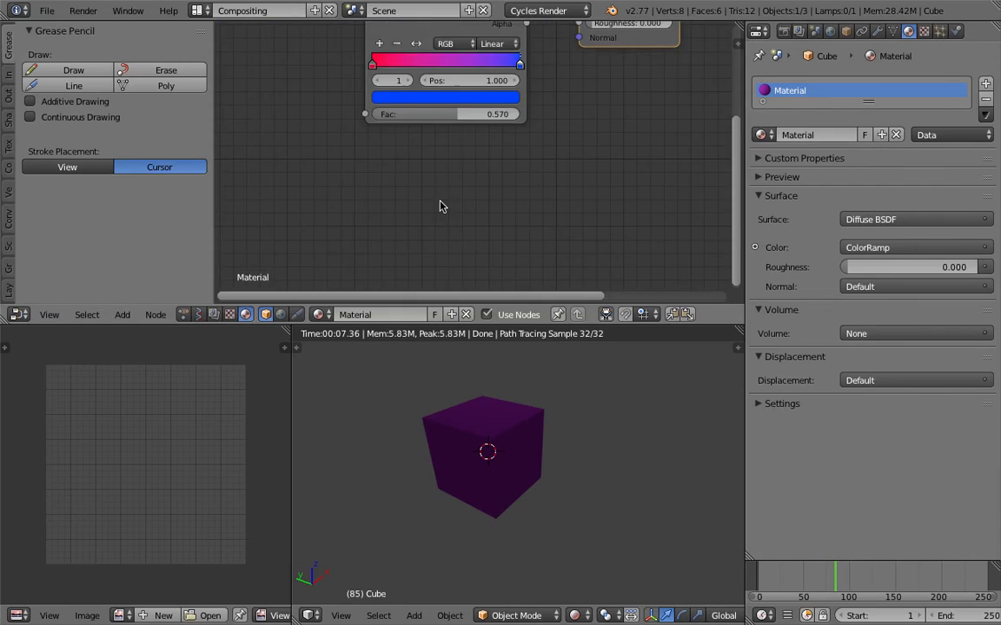
{"action": "middle_click_drag", "start_coordinate": [440, 201], "coordinate": [452, 235]}
{"action": "middle_click_drag", "start_coordinate": [414, 154], "coordinate": [342, 203]}
{"action": "scroll", "coordinate": [396, 219], "scroll_direction": "down", "scroll_amount": 2}
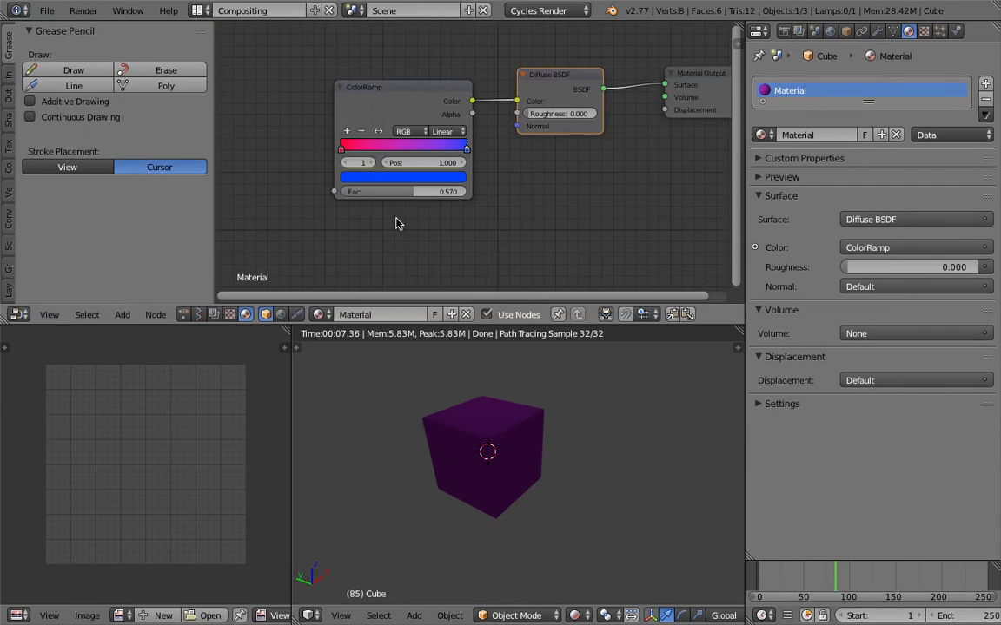
- Return to the Animation node tree and enable Tree Changed, Frame Changed and Property Changed under Auto Execution
{"action": "left_click", "coordinate": [184, 315]}
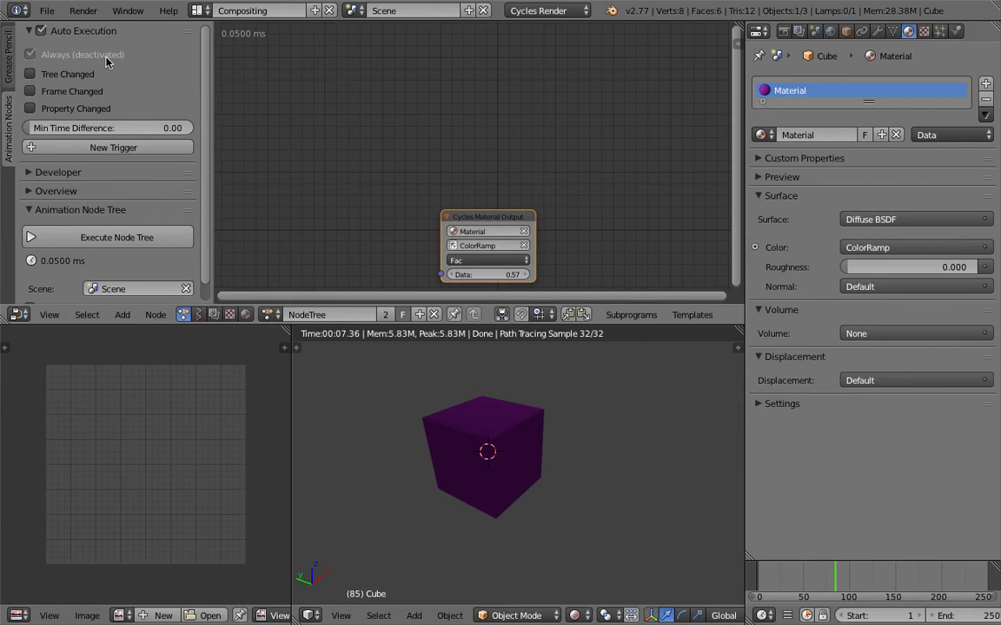
{"action": "left_click", "coordinate": [56, 33]}
{"action": "left_click", "coordinate": [54, 32]}
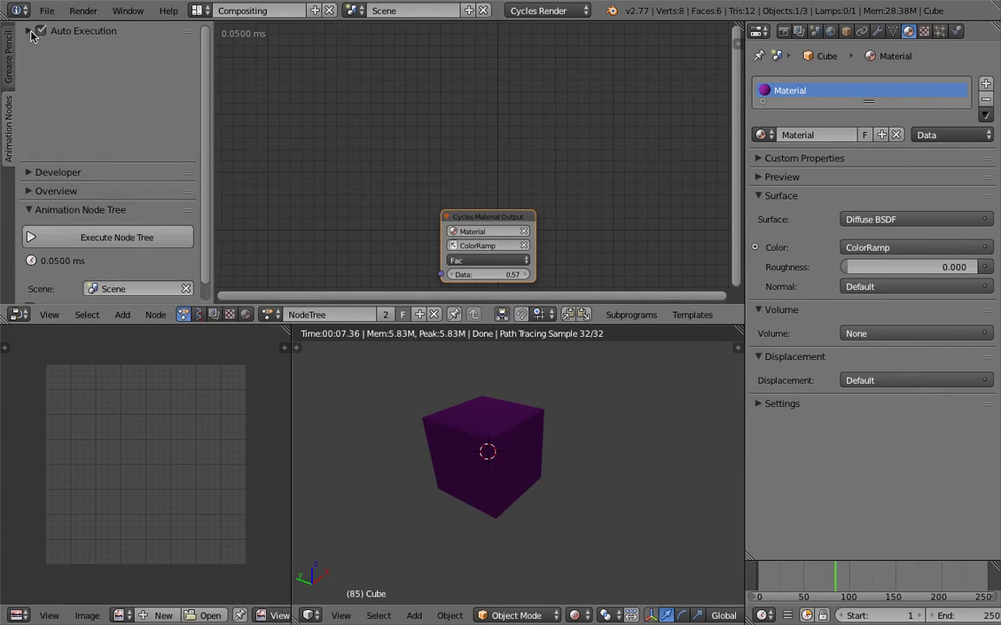
{"action": "key", "text": "Home"}
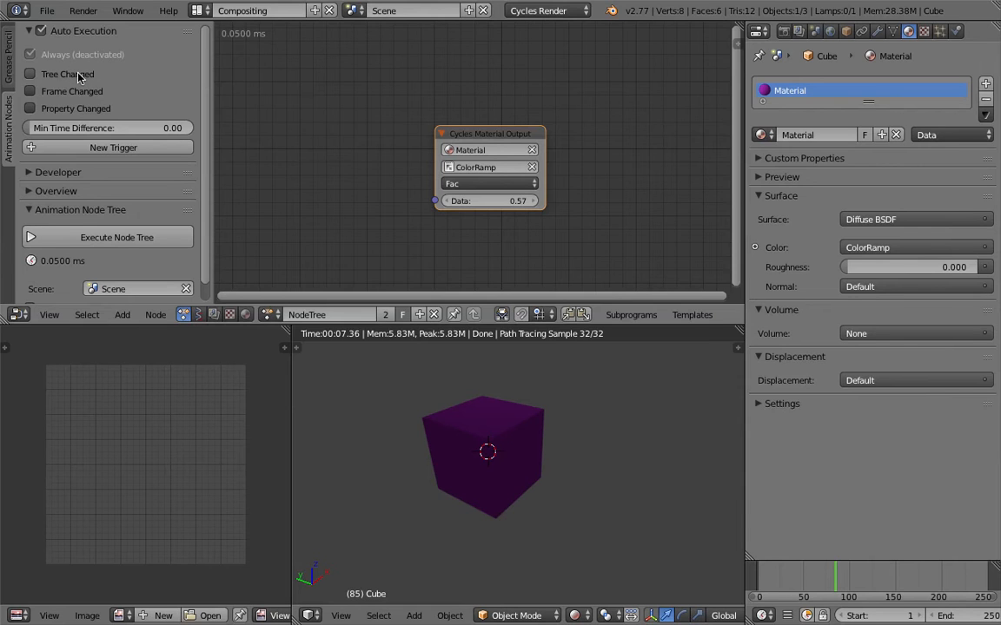
{"action": "left_click_drag", "start_coordinate": [79, 76], "coordinate": [81, 109]}
- Lower the Cycles Material Output's Data to 0.09
{"action": "left_click_drag", "start_coordinate": [526, 200], "coordinate": [487, 202]}
{"action": "left_click", "coordinate": [518, 184]}
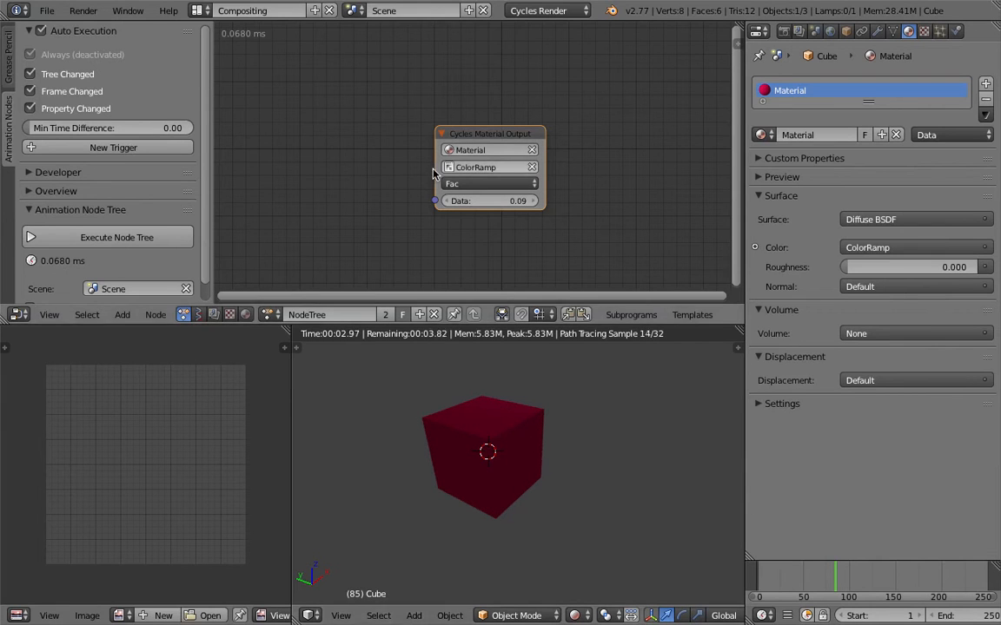
- Add a Random Number node and space it apart from the Cycles Material Output node
{"action": "middle_click_drag", "start_coordinate": [388, 226], "coordinate": [400, 193]}
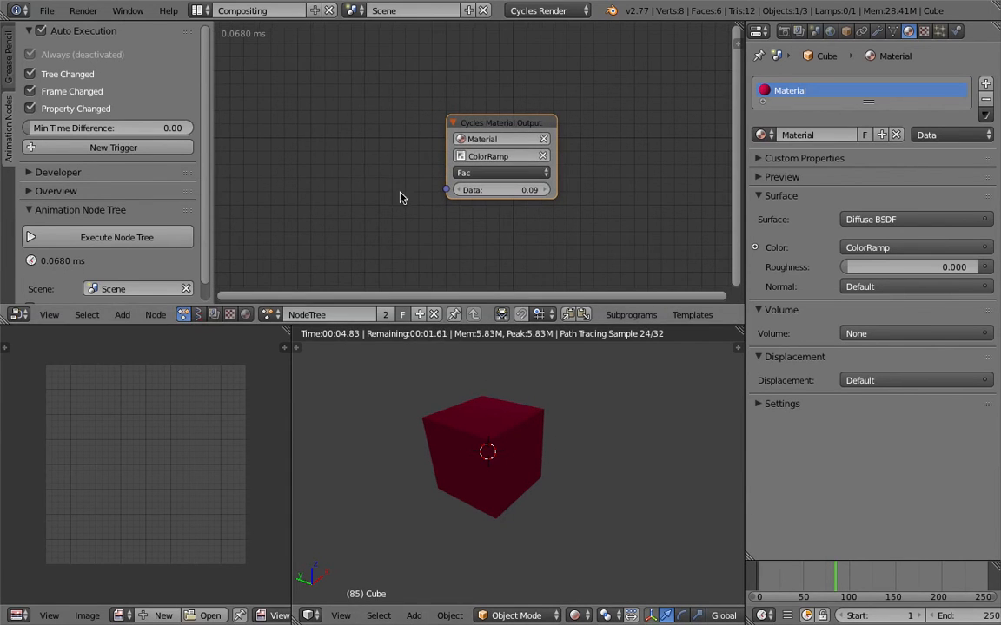
{"action": "key", "text": "shift+a"}
{"action": "left_click", "coordinate": [343, 132]}
{"action": "type", "text": "randopm"}
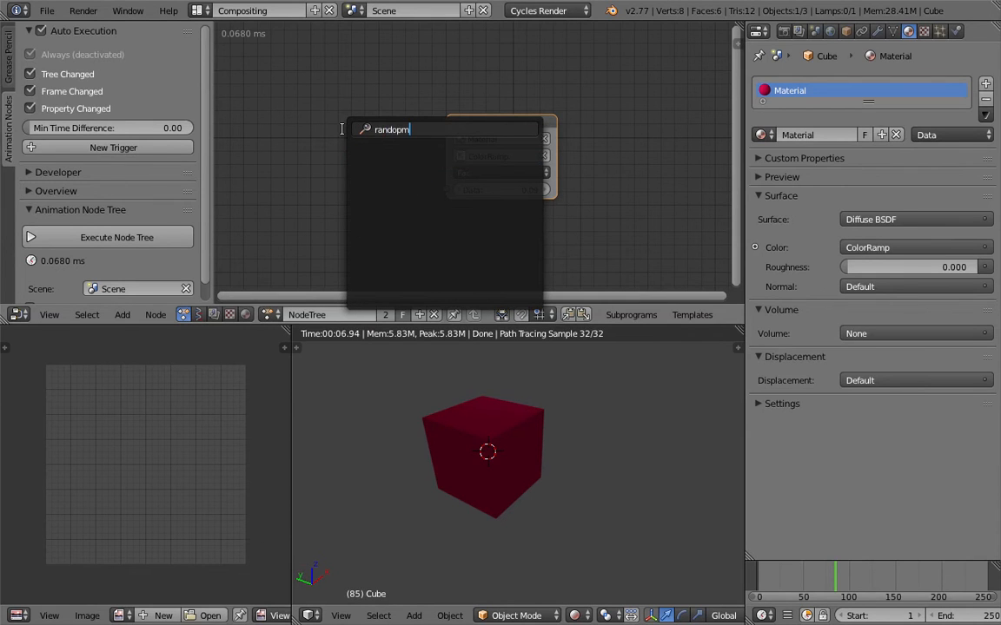
{"action": "key", "text": "BackSpace"}
{"action": "key", "text": "BackSpace"}
{"action": "type", "text": "m"}
{"action": "key", "text": "Down"}
{"action": "key", "text": "Down"}
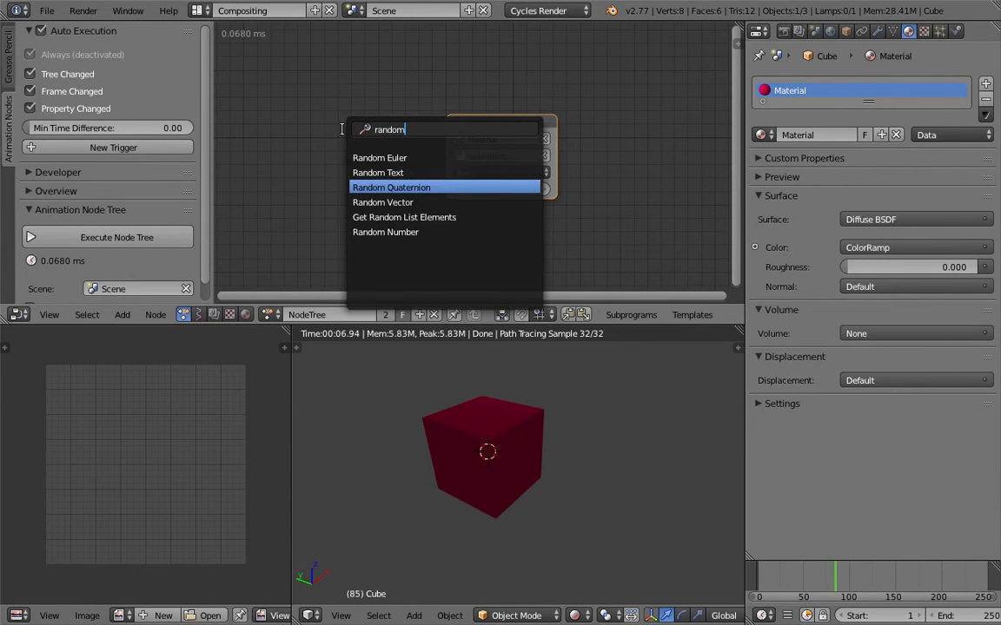
{"action": "key", "text": "Down"}
{"action": "key", "text": "Down"}
{"action": "key", "text": "Down"}
{"action": "key", "text": "Return"}
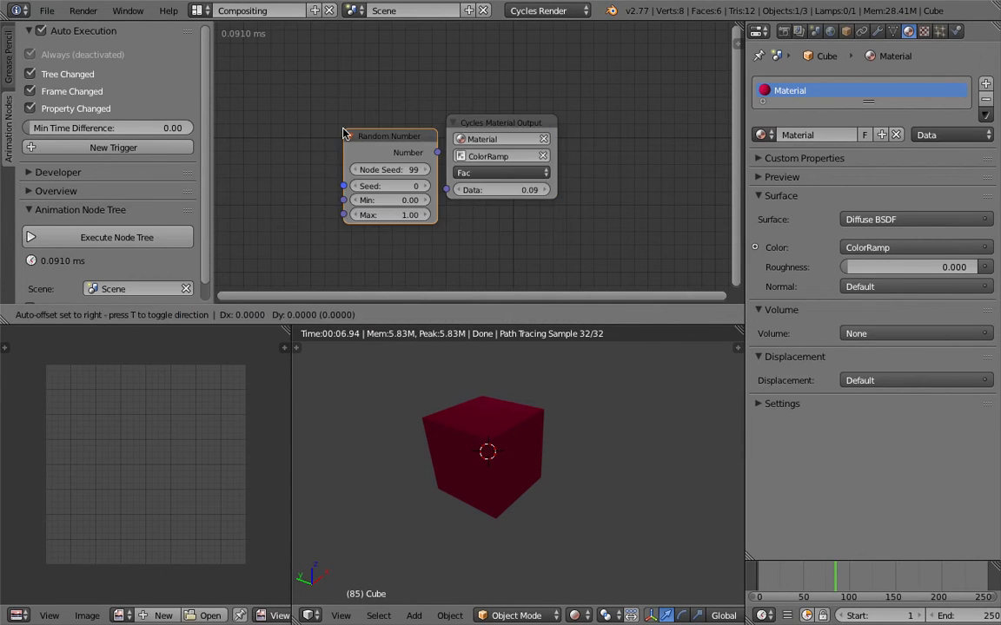
{"action": "left_click", "coordinate": [312, 132]}
{"action": "middle_click_drag", "start_coordinate": [244, 145], "coordinate": [310, 137]}
{"action": "left_click_drag", "start_coordinate": [415, 133], "coordinate": [392, 198]}
{"action": "middle_click_drag", "start_coordinate": [471, 159], "coordinate": [429, 106]}
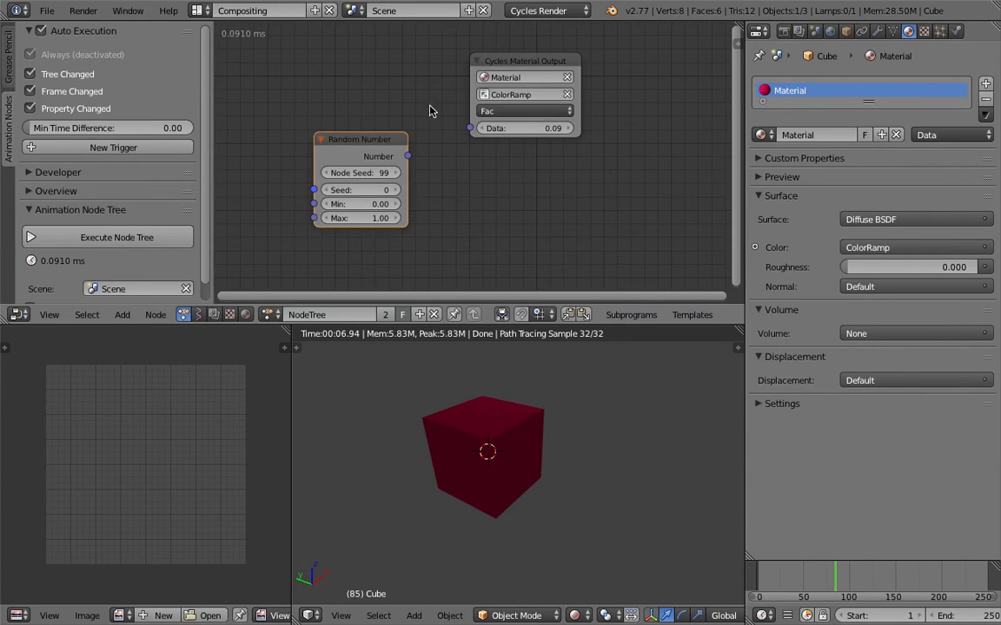
- Add a Debug Drawer node and link the Random Number output to it and to the Cycles Material Output's Data
{"action": "key", "text": "ctrl+a"}
{"action": "type", "text": "debug"}
{"action": "key", "text": "Down"}
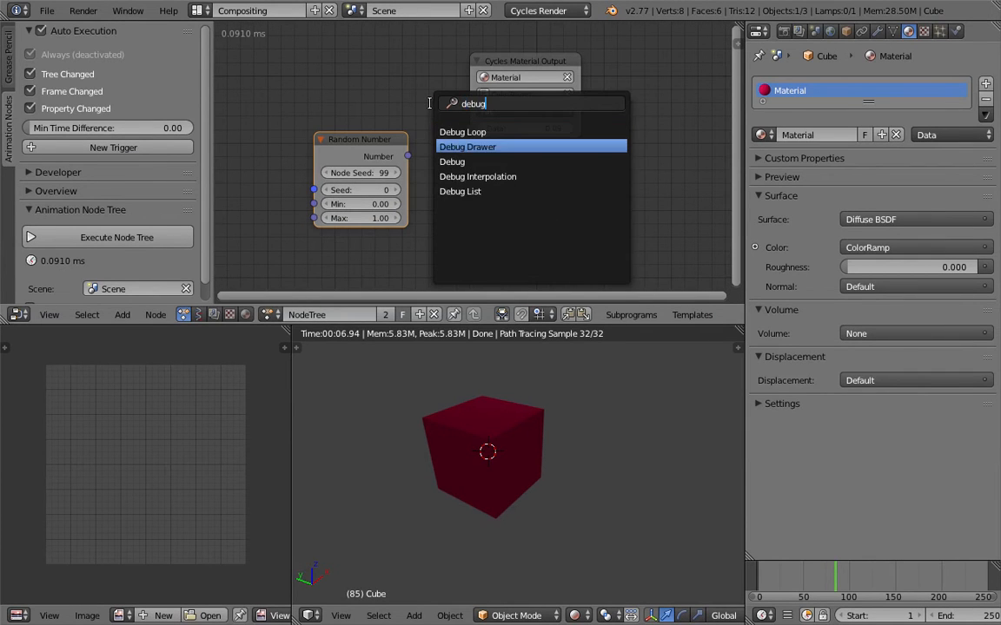
{"action": "key", "text": "Return"}
{"action": "left_click", "coordinate": [535, 191]}
{"action": "left_click_drag", "start_coordinate": [407, 156], "coordinate": [565, 221]}
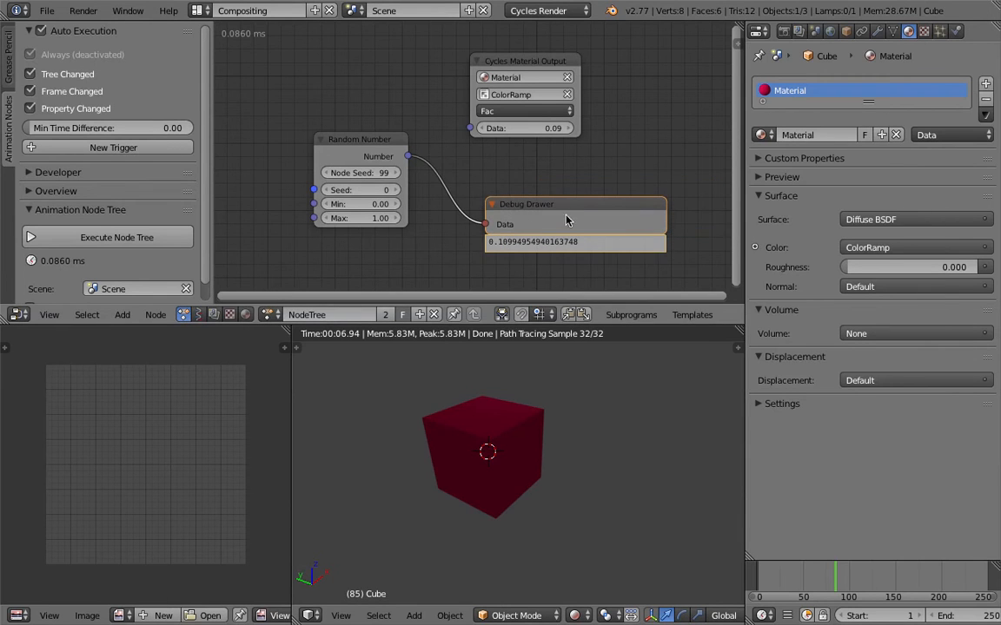
{"action": "left_click_drag", "start_coordinate": [417, 158], "coordinate": [470, 128]}
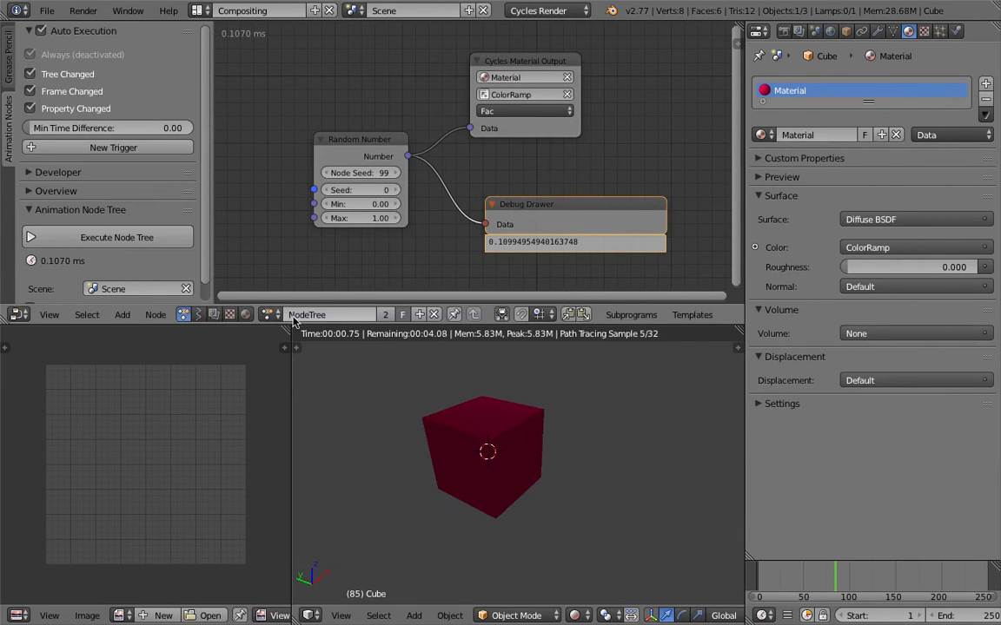
- Check the ColorRamp's Fac in the material's shader nodes against the random number
{"action": "left_click", "coordinate": [246, 314]}
{"action": "key", "text": "Home"}
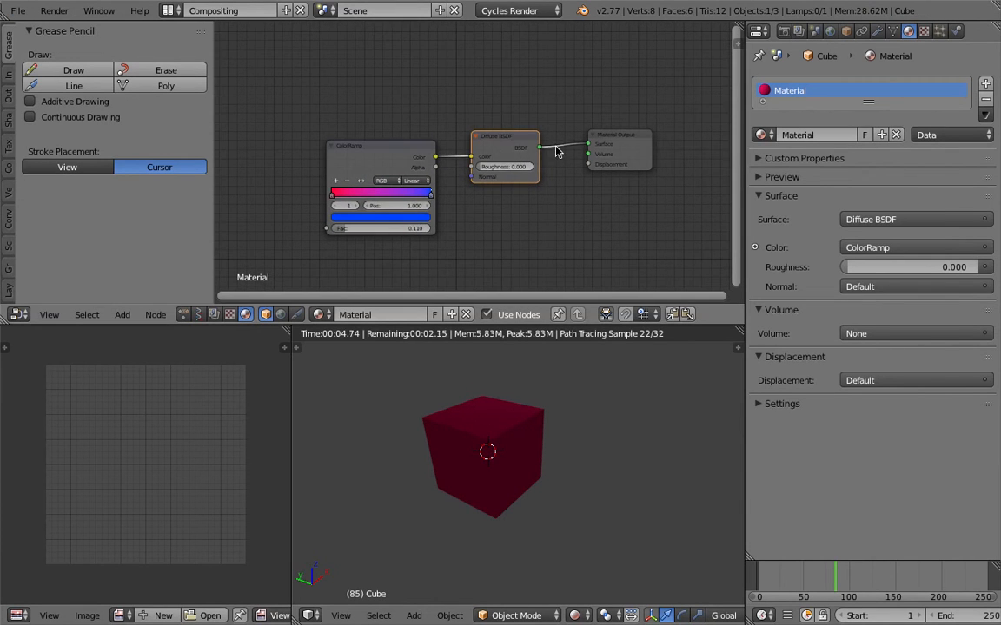
{"action": "left_click", "coordinate": [594, 127]}
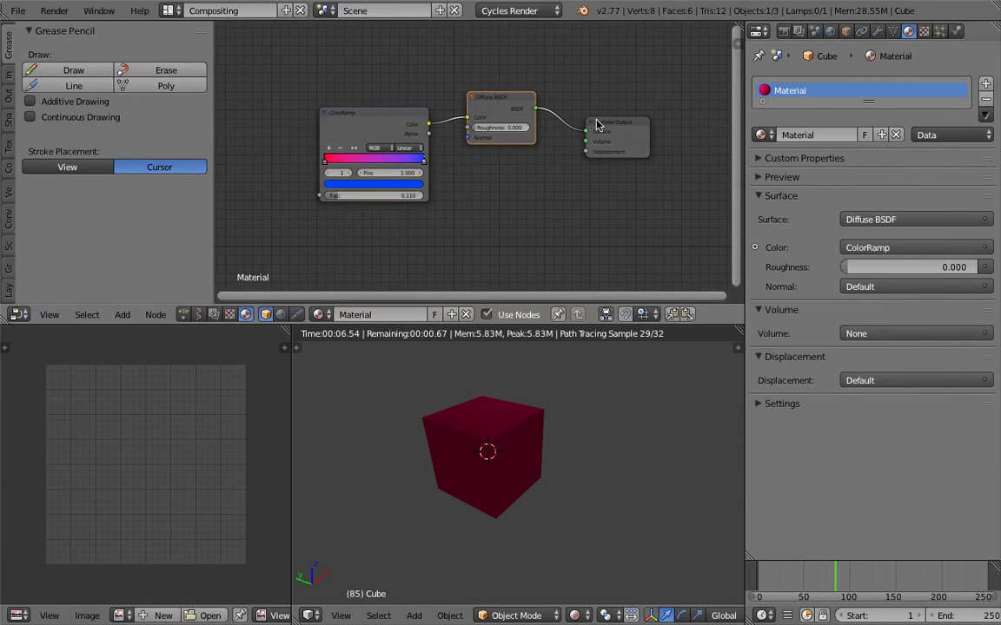
{"action": "scroll", "coordinate": [554, 114], "scroll_direction": "up", "scroll_amount": 1}
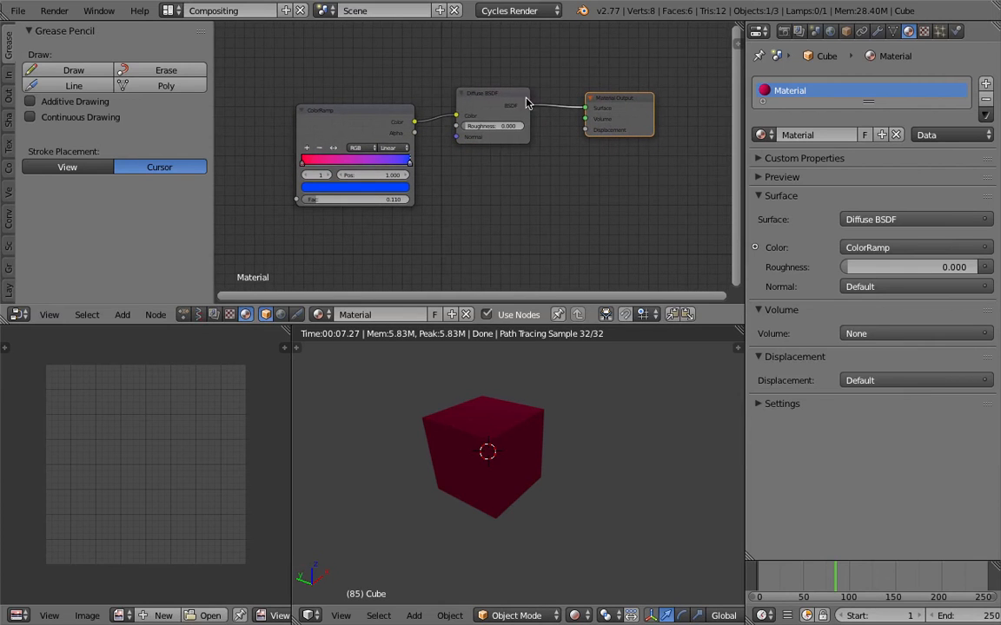
- Return to the Animation node tree and set the Random Number's Node Seed to 142 and Seed to 60
{"action": "left_click", "coordinate": [183, 314]}
{"action": "scroll", "coordinate": [340, 241], "scroll_direction": "up", "scroll_amount": 2}
{"action": "middle_click_drag", "start_coordinate": [340, 241], "coordinate": [366, 78]}
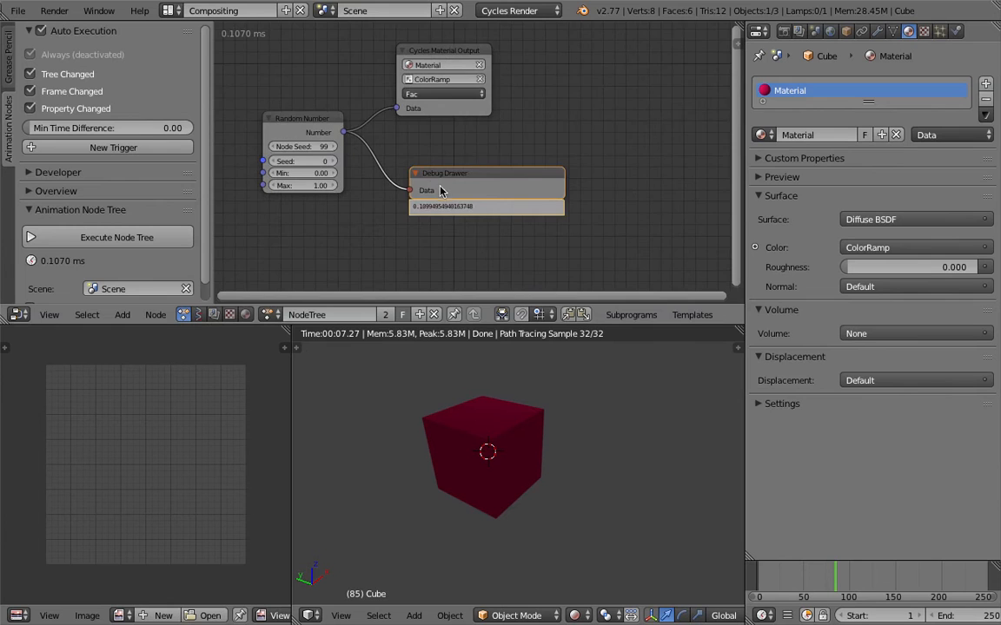
{"action": "scroll", "coordinate": [440, 190], "scroll_direction": "up", "scroll_amount": 1}
{"action": "middle_click_drag", "start_coordinate": [475, 229], "coordinate": [499, 251]}
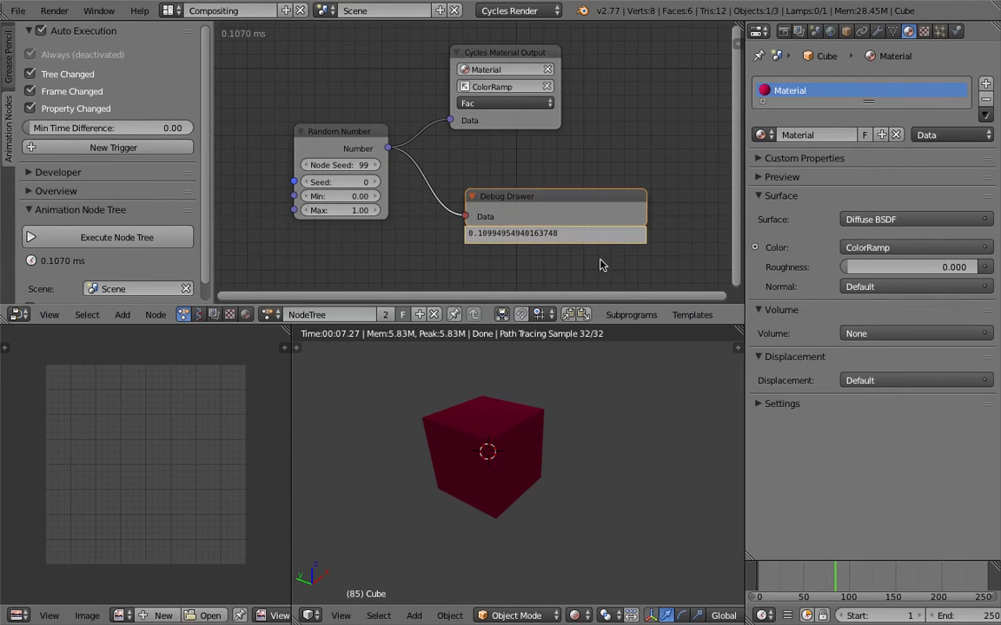
{"action": "middle_click_drag", "start_coordinate": [550, 419], "coordinate": [595, 431]}
{"action": "left_click", "coordinate": [615, 422]}
{"action": "left_click_drag", "start_coordinate": [344, 182], "coordinate": [381, 165]}
{"action": "left_click_drag", "start_coordinate": [474, 122], "coordinate": [508, 133]}
- Try targeting the Diffuse BSDF's Roughness and the Material Output node in the Cycles Material Output
{"action": "left_click", "coordinate": [524, 98]}
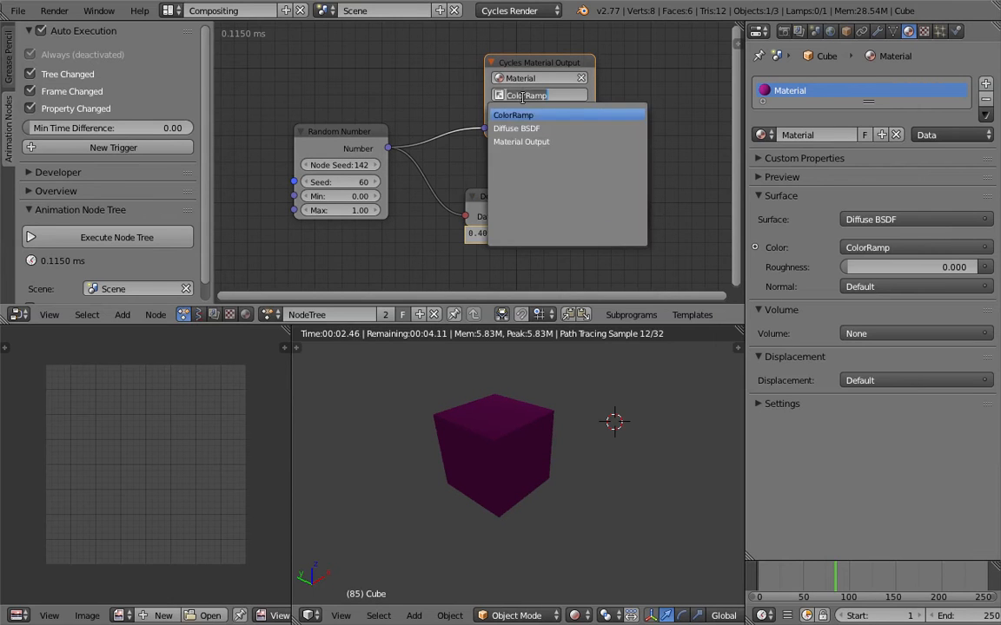
{"action": "left_click", "coordinate": [516, 128]}
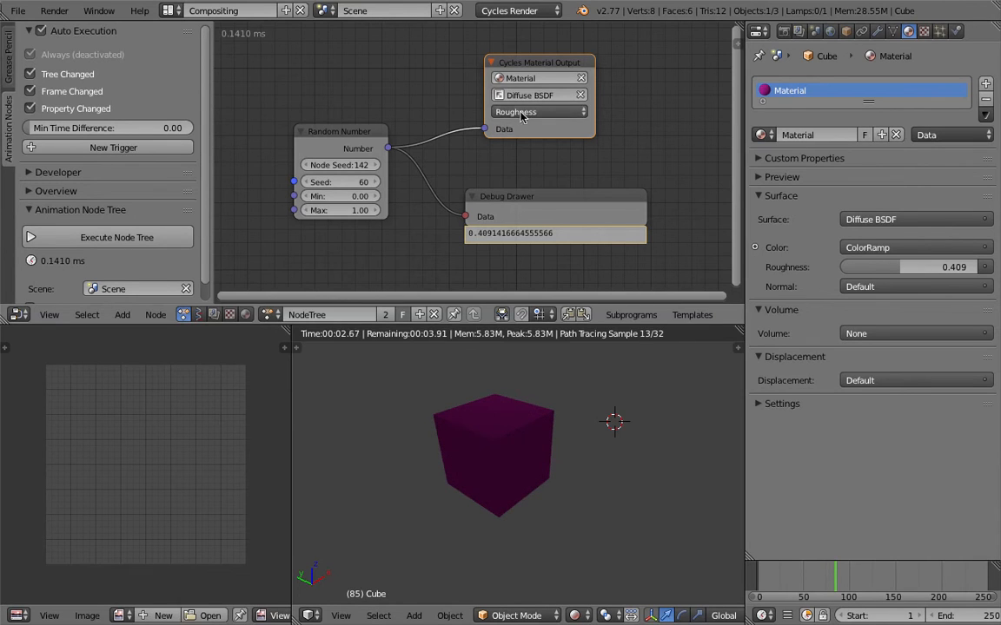
{"action": "left_click", "coordinate": [524, 96]}
{"action": "left_click", "coordinate": [546, 139]}
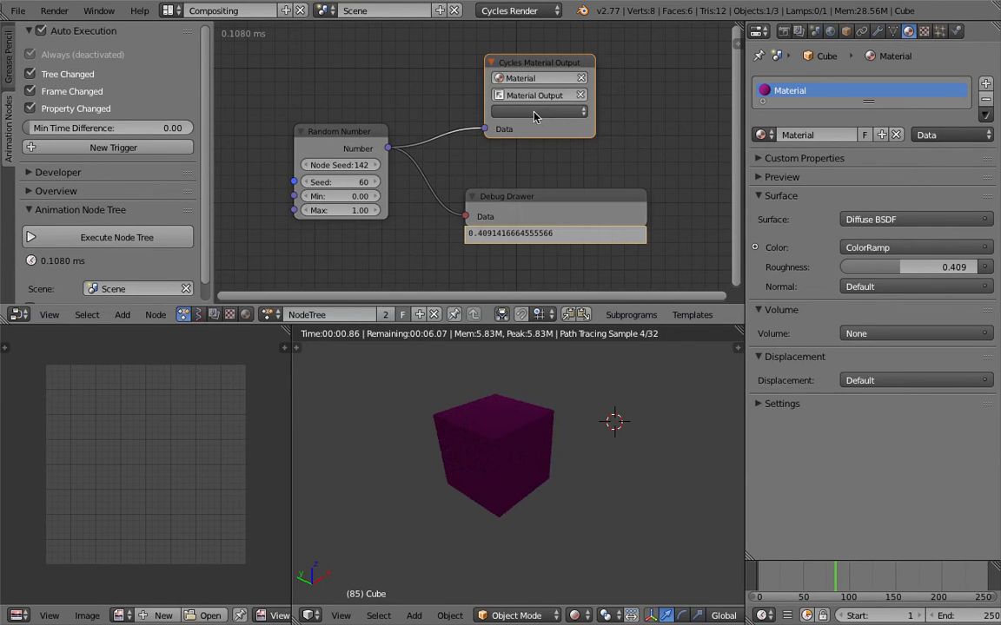
{"action": "left_click", "coordinate": [533, 116]}
{"action": "left_click", "coordinate": [492, 95]}
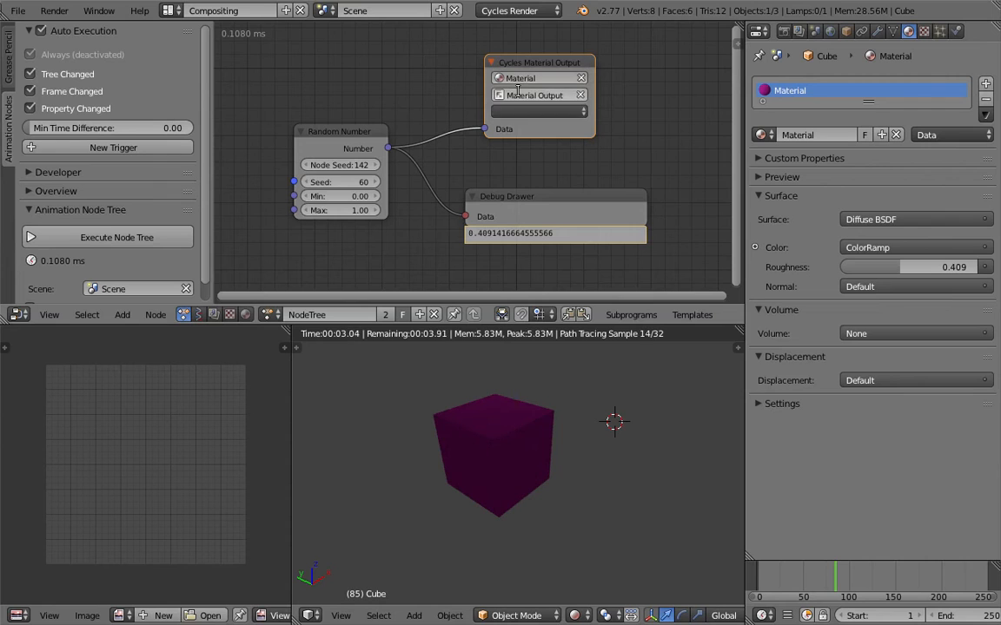
- Set the Cycles Material Output's target node back to ColorRamp
{"action": "left_click", "coordinate": [521, 96]}
{"action": "left_click", "coordinate": [528, 110]}
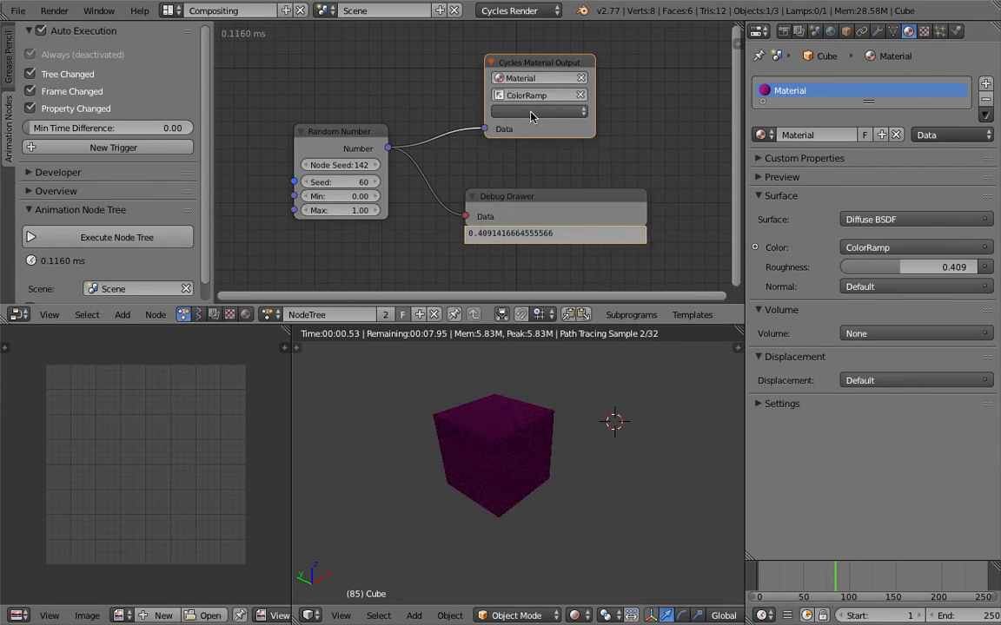
{"action": "middle_click_drag", "start_coordinate": [386, 88], "coordinate": [397, 88]}
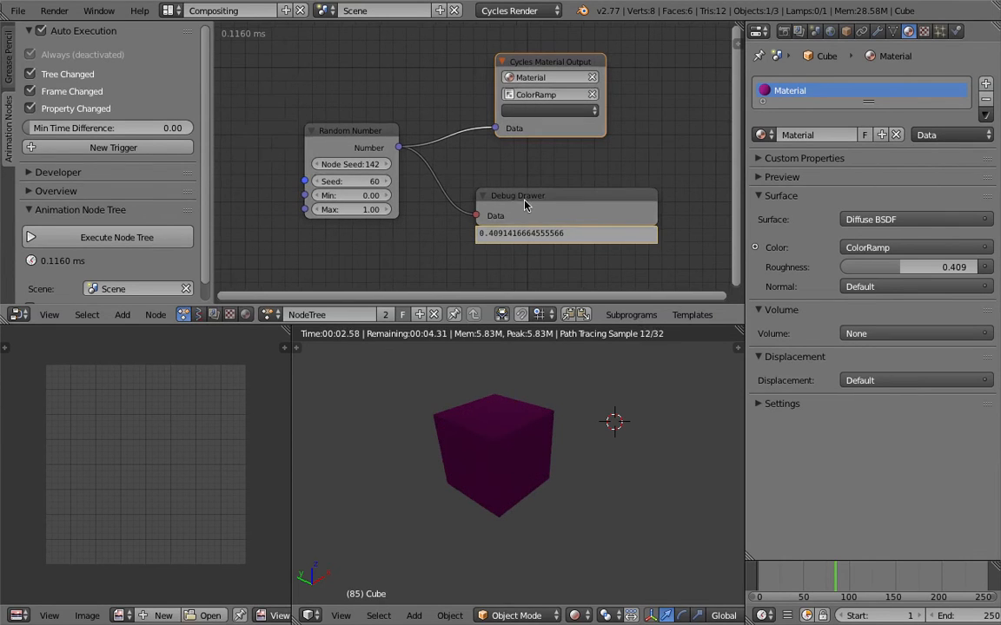
- Set the Random Number node's Seed to 55
{"action": "left_click_drag", "start_coordinate": [524, 201], "coordinate": [522, 177]}
{"action": "left_click_drag", "start_coordinate": [347, 180], "coordinate": [317, 116]}
{"action": "scroll", "coordinate": [385, 172], "scroll_direction": "down", "scroll_amount": 2}
{"action": "scroll", "coordinate": [380, 168], "scroll_direction": "up", "scroll_amount": 1}
{"action": "left_click", "coordinate": [526, 77]}
{"action": "scroll", "coordinate": [500, 85], "scroll_direction": "up", "scroll_amount": 2}
{"action": "scroll", "coordinate": [489, 91], "scroll_direction": "down", "scroll_amount": 1}
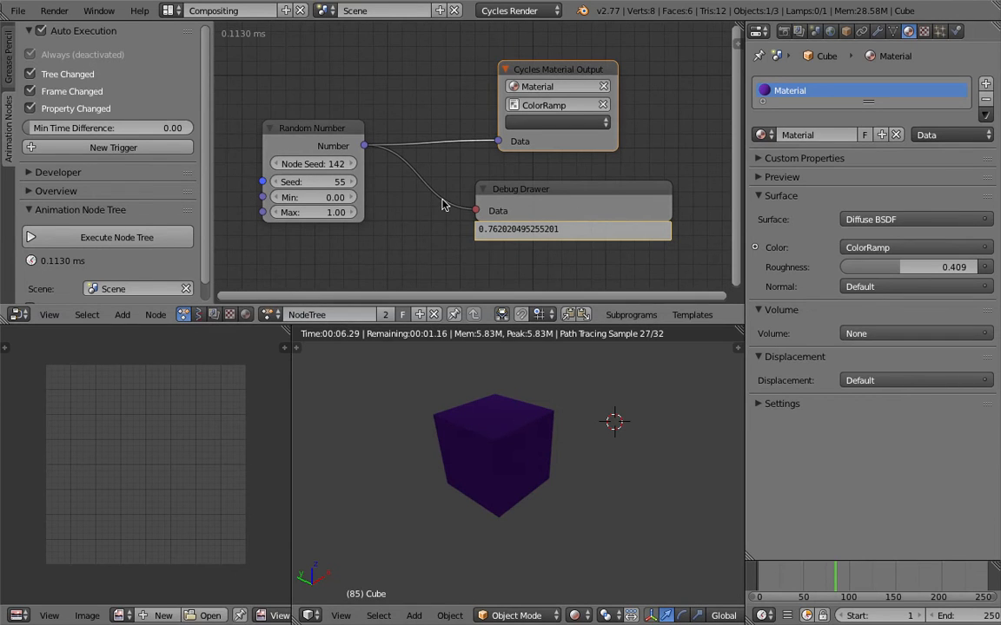
- Rearrange the Cycles Material Output, Random Number and Debug Drawer nodes for a clearer layout
{"action": "left_click_drag", "start_coordinate": [503, 69], "coordinate": [521, 69]}
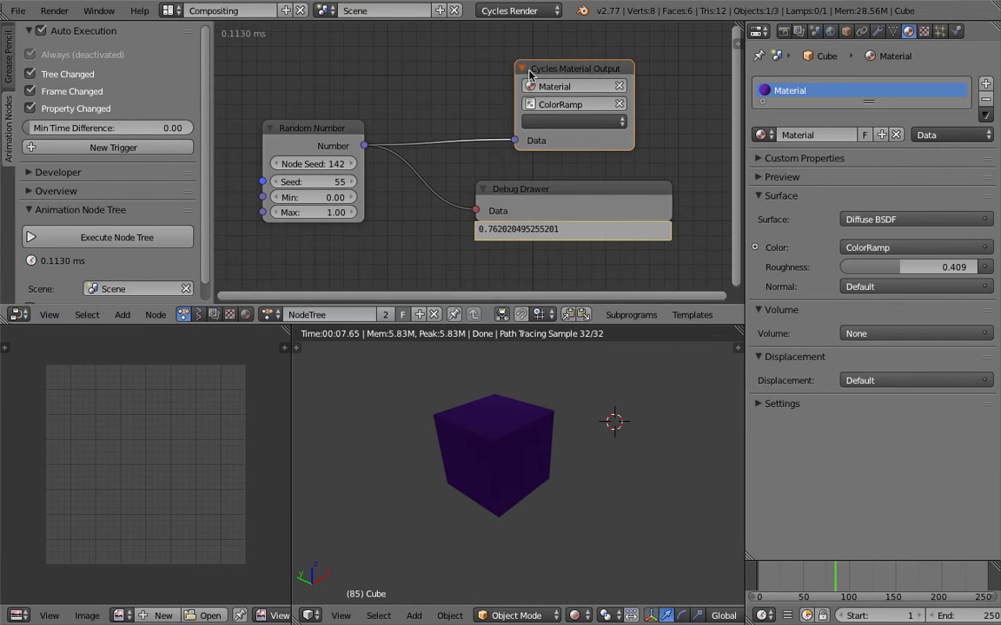
{"action": "left_click_drag", "start_coordinate": [323, 132], "coordinate": [348, 136]}
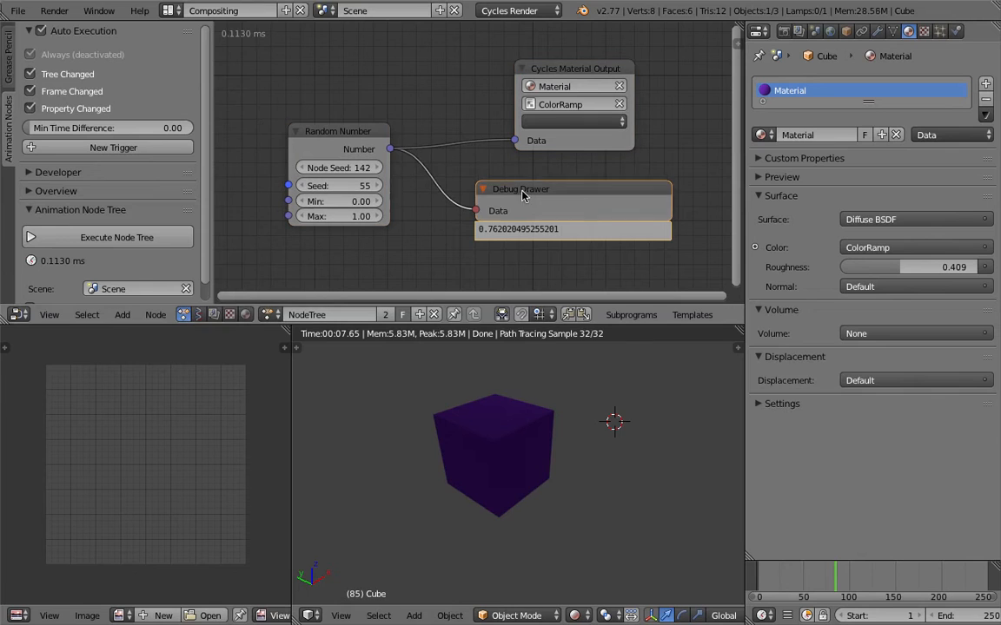
{"action": "left_click_drag", "start_coordinate": [525, 195], "coordinate": [535, 198]}
- Duplicate the cube four times in the 3D view to form a row of five cubes
{"action": "scroll", "coordinate": [516, 458], "scroll_direction": "down", "scroll_amount": 5}
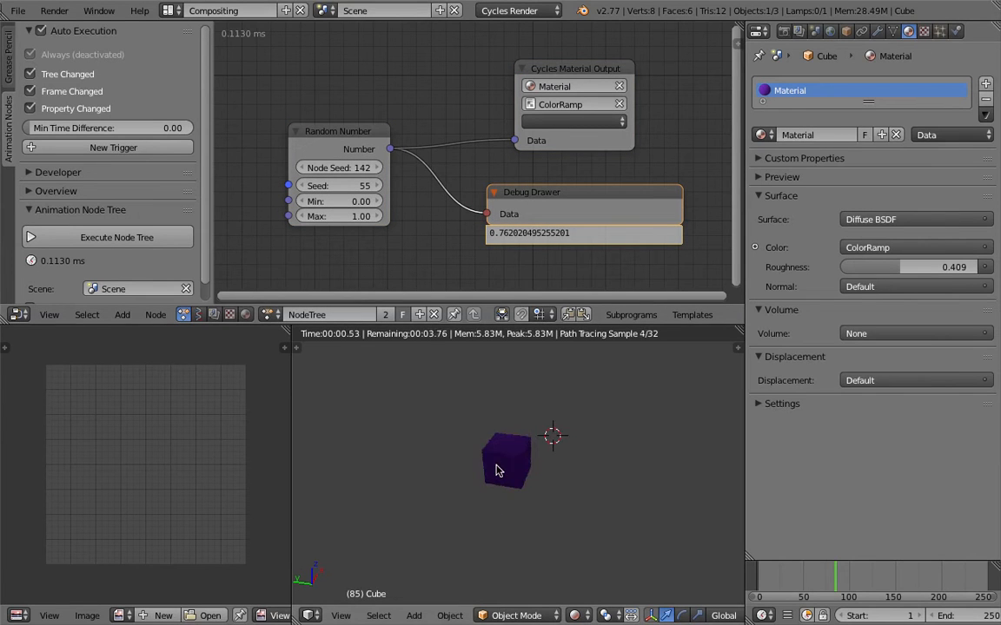
{"action": "key", "text": "shift+d"}
{"action": "left_click", "coordinate": [443, 455]}
{"action": "key", "text": "shift+d"}
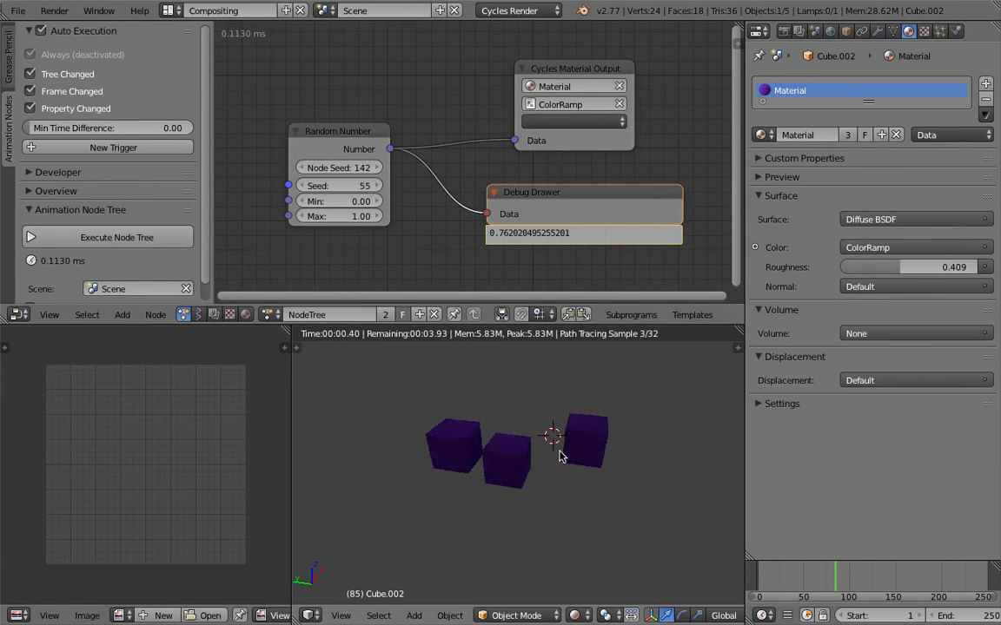
{"action": "left_click", "coordinate": [541, 486]}
{"action": "key", "text": "shift+d"}
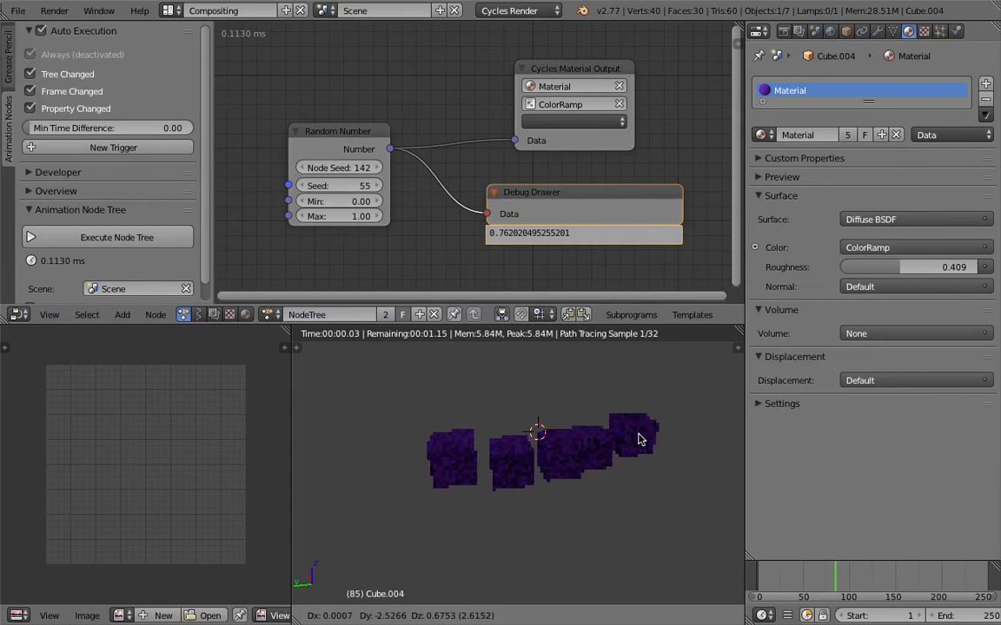
{"action": "left_click", "coordinate": [635, 441]}
{"action": "key", "text": "shift+d"}
{"action": "middle_click_drag", "start_coordinate": [493, 424], "coordinate": [561, 440]}
{"action": "scroll", "coordinate": [560, 440], "scroll_direction": "up", "scroll_amount": 2}
{"action": "middle_click_drag", "start_coordinate": [610, 478], "coordinate": [623, 466], "text": "shift"}
{"action": "middle_click_drag", "start_coordinate": [560, 457], "coordinate": [558, 419]}
{"action": "scroll", "coordinate": [531, 442], "scroll_direction": "down", "scroll_amount": 2}
{"action": "right_click", "coordinate": [459, 443]}
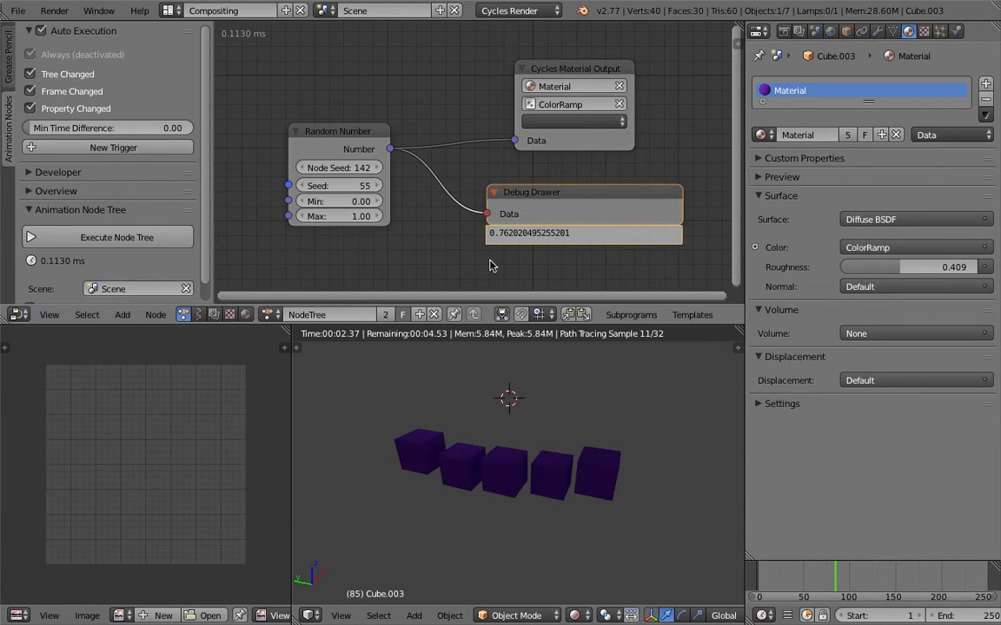
- Show the mesh data properties containing Vertex Colors and select the leftmost cube in the row
{"action": "scroll", "coordinate": [489, 265], "scroll_direction": "down", "scroll_amount": 2}
{"action": "left_click_drag", "start_coordinate": [528, 182], "coordinate": [518, 188]}
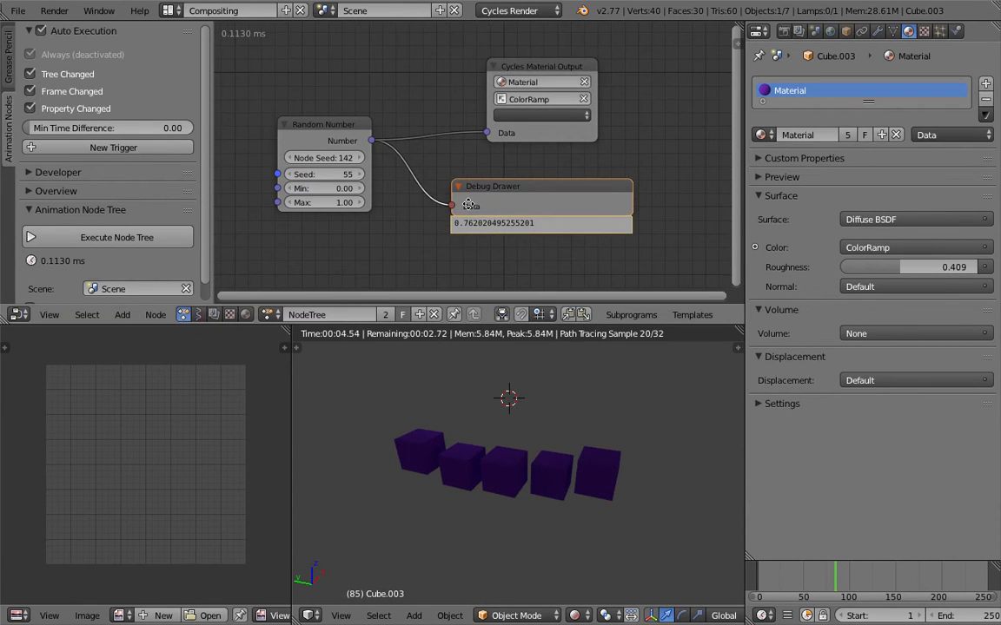
{"action": "middle_click_drag", "start_coordinate": [467, 204], "coordinate": [467, 212]}
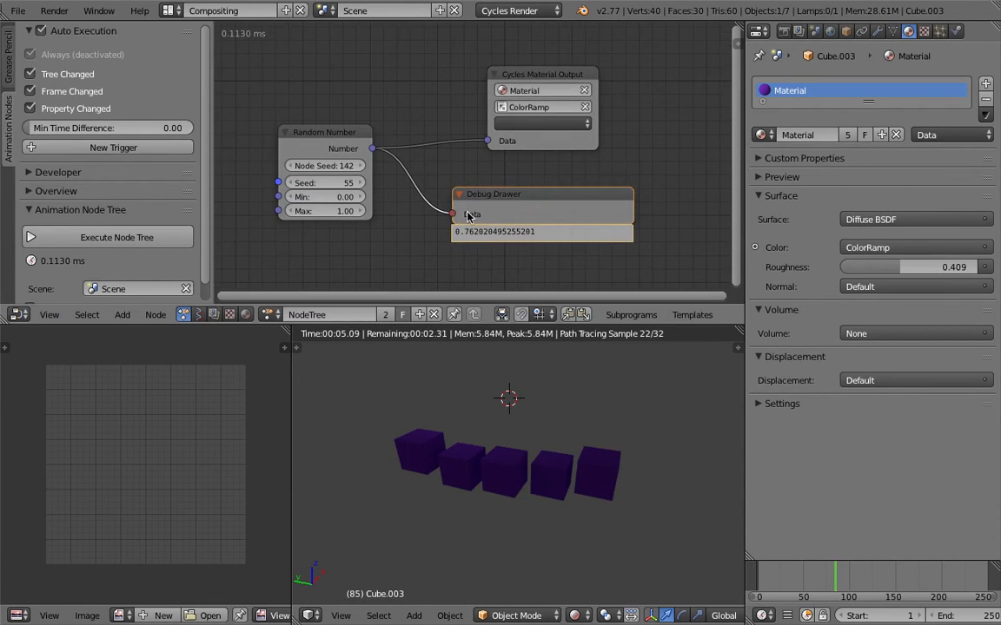
{"action": "left_click", "coordinate": [245, 315]}
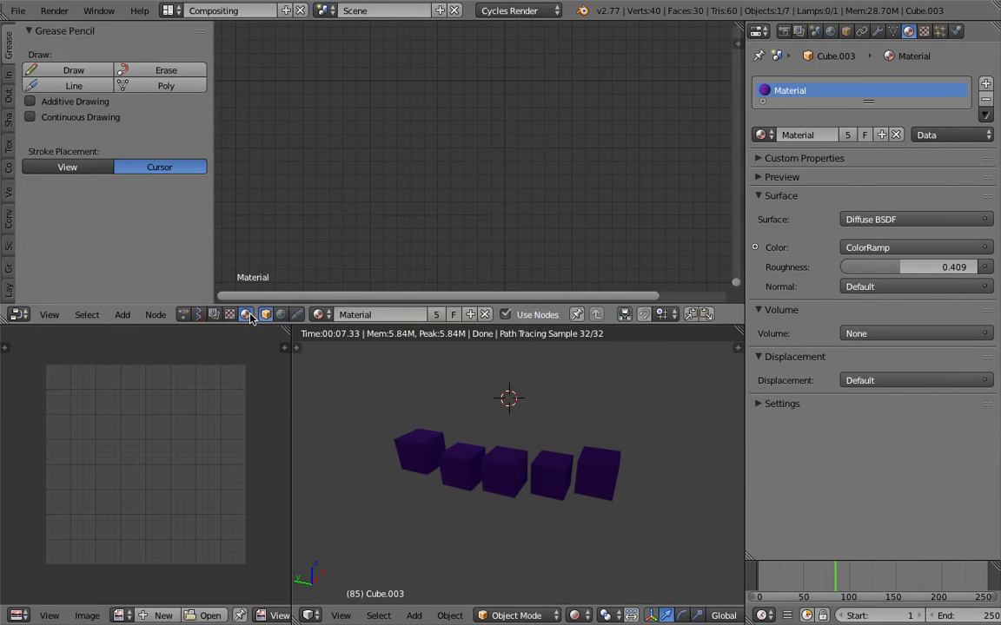
{"action": "left_click", "coordinate": [894, 32]}
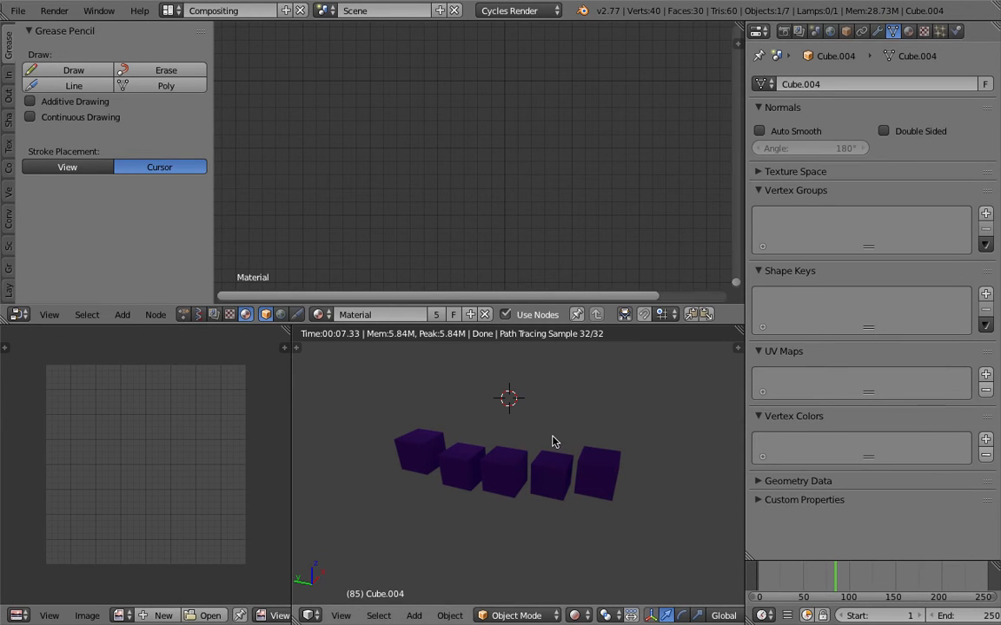
{"action": "middle_click_drag", "start_coordinate": [552, 433], "coordinate": [540, 429]}
{"action": "right_click", "coordinate": [424, 449]}
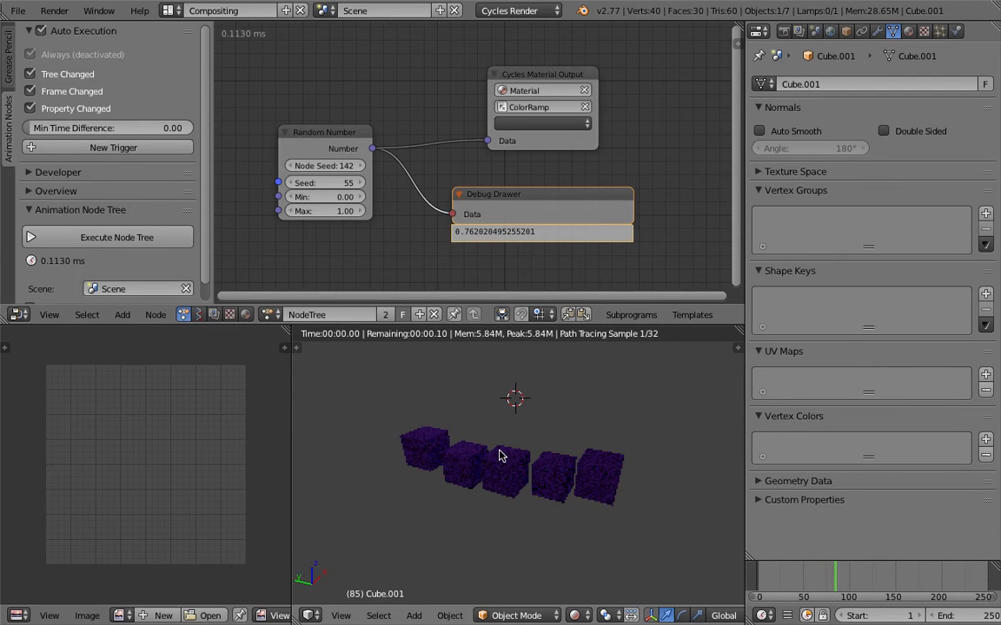
- Delete the Cycles Material Output and Debug Drawer nodes from the Animation node tree
{"action": "middle_click_drag", "start_coordinate": [556, 495], "coordinate": [462, 418]}
{"action": "scroll", "coordinate": [468, 207], "scroll_direction": "down", "scroll_amount": 2}
{"action": "middle_click_drag", "start_coordinate": [469, 207], "coordinate": [442, 206]}
{"action": "left_click", "coordinate": [499, 97]}
{"action": "left_click_drag", "start_coordinate": [499, 98], "coordinate": [572, 87]}
{"action": "key", "text": "x"}
{"action": "left_click", "coordinate": [489, 189]}
{"action": "key", "text": "x"}
- Add a Set Vertex Color node and place it to the right of the Random Number node
{"action": "key", "text": "space"}
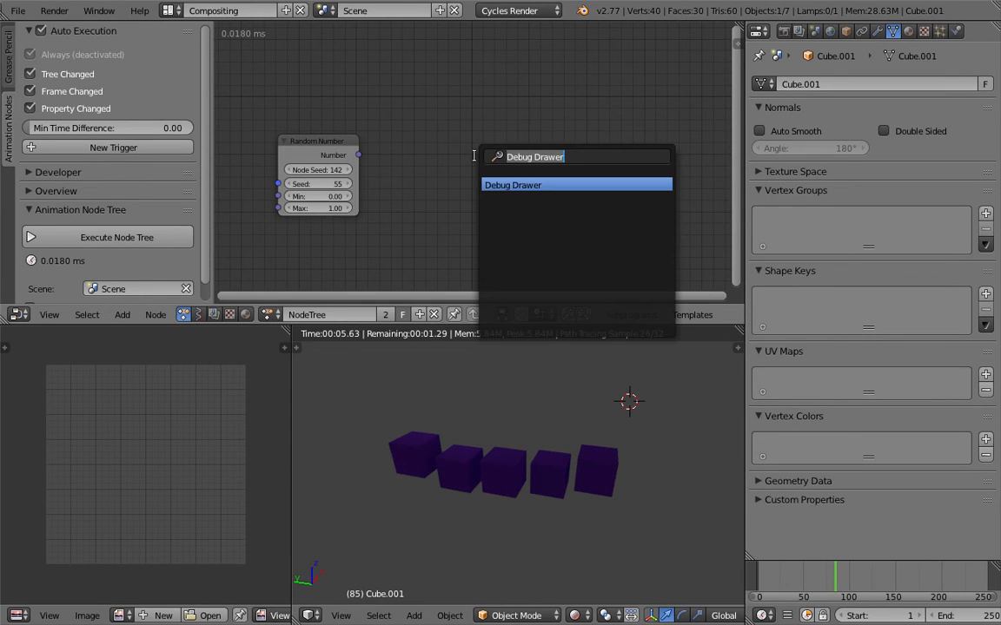
{"action": "type", "text": "set v"}
{"action": "key", "text": "Down"}
{"action": "key", "text": "Return"}
{"action": "left_click", "coordinate": [419, 140]}
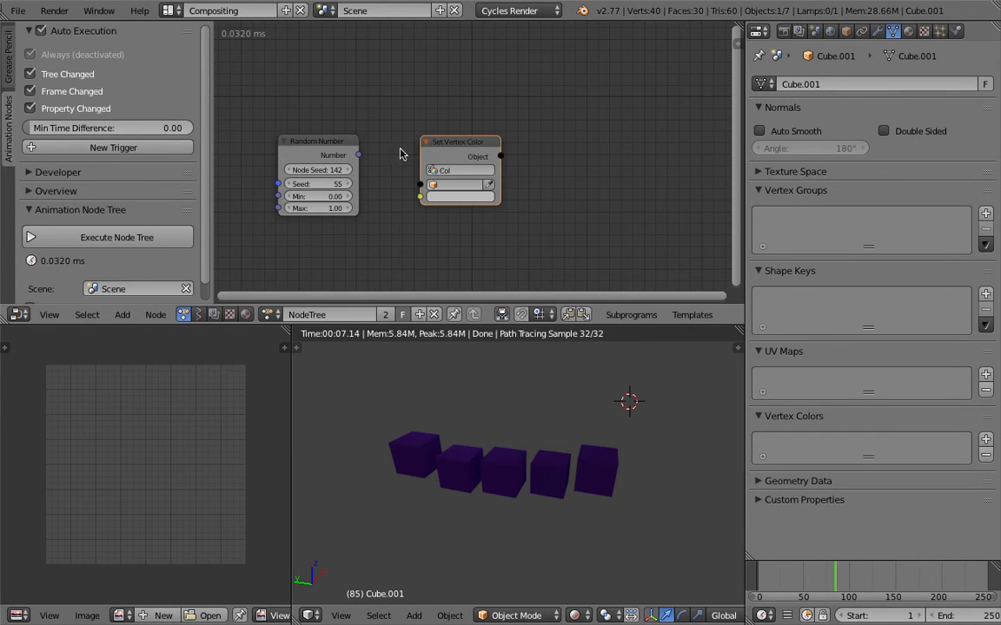
{"action": "left_click_drag", "start_coordinate": [463, 144], "coordinate": [512, 139]}
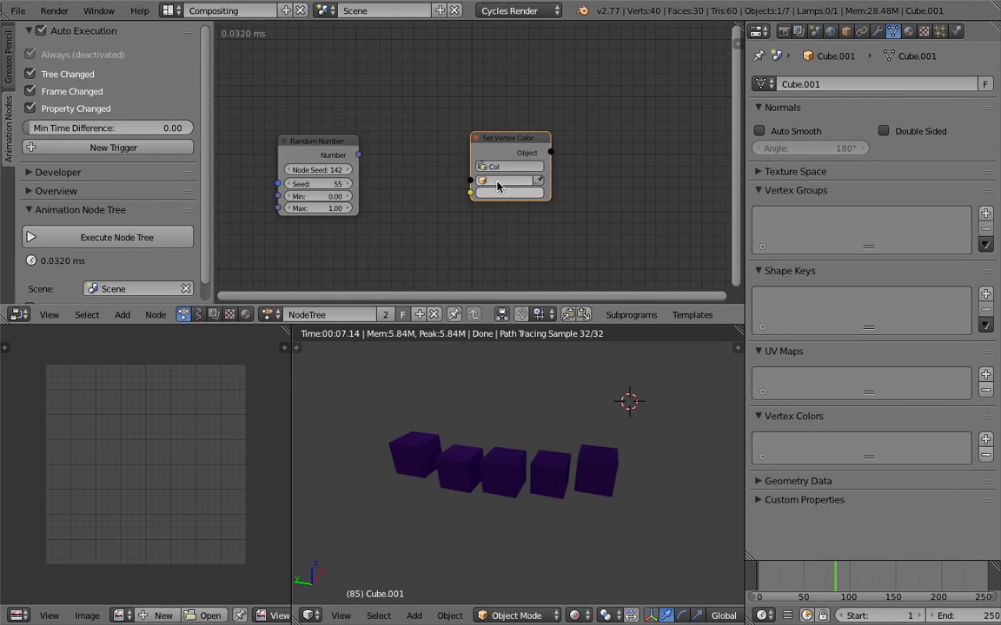
- Switch the 3D view to Solid shading, then select all five cubes and put them in a new group
{"action": "left_click", "coordinate": [574, 615]}
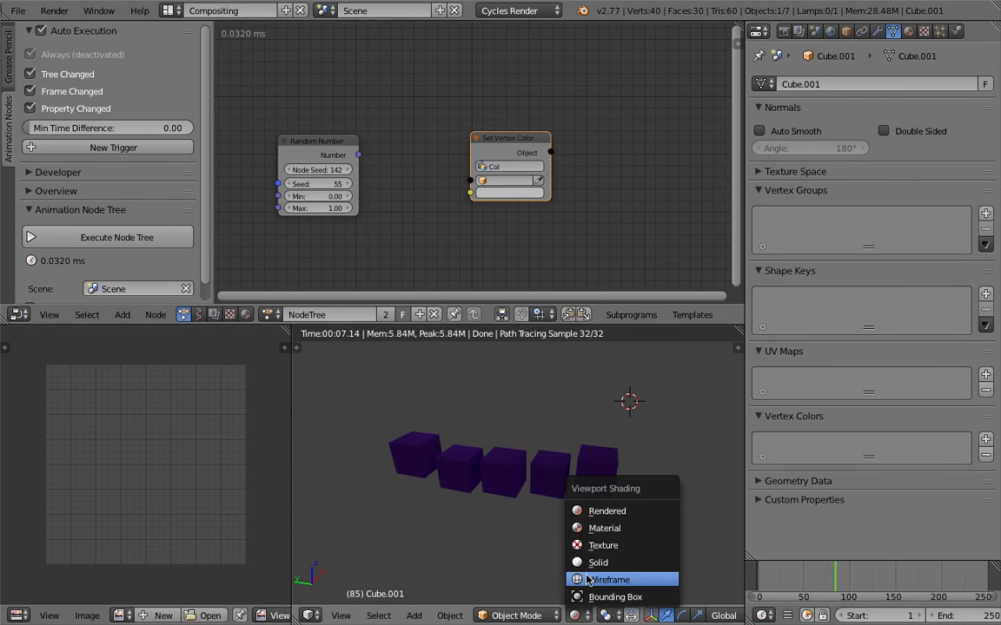
{"action": "left_click", "coordinate": [597, 563]}
{"action": "right_click", "coordinate": [421, 439], "text": "shift"}
{"action": "right_click", "coordinate": [501, 474], "text": "shift"}
{"action": "right_click", "coordinate": [556, 474], "text": "shift"}
{"action": "right_click", "coordinate": [596, 473], "text": "shift"}
{"action": "middle_click_drag", "start_coordinate": [576, 409], "coordinate": [546, 402]}
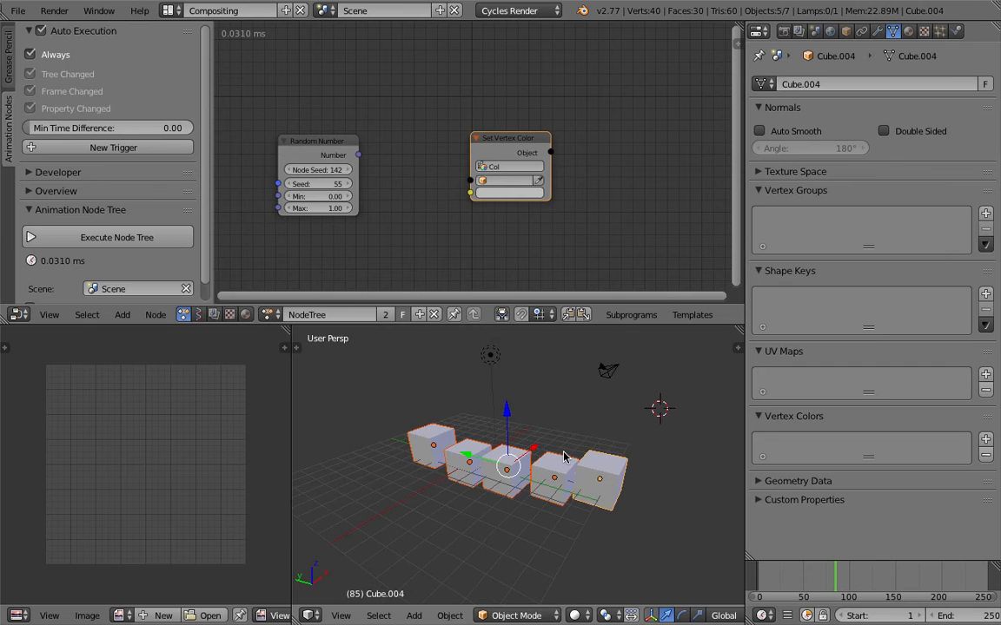
{"action": "key", "text": "ctrl+g"}
- Add an Objects from Group node left of the Random Number node and set it to Group
{"action": "middle_click_drag", "start_coordinate": [434, 166], "coordinate": [615, 176]}
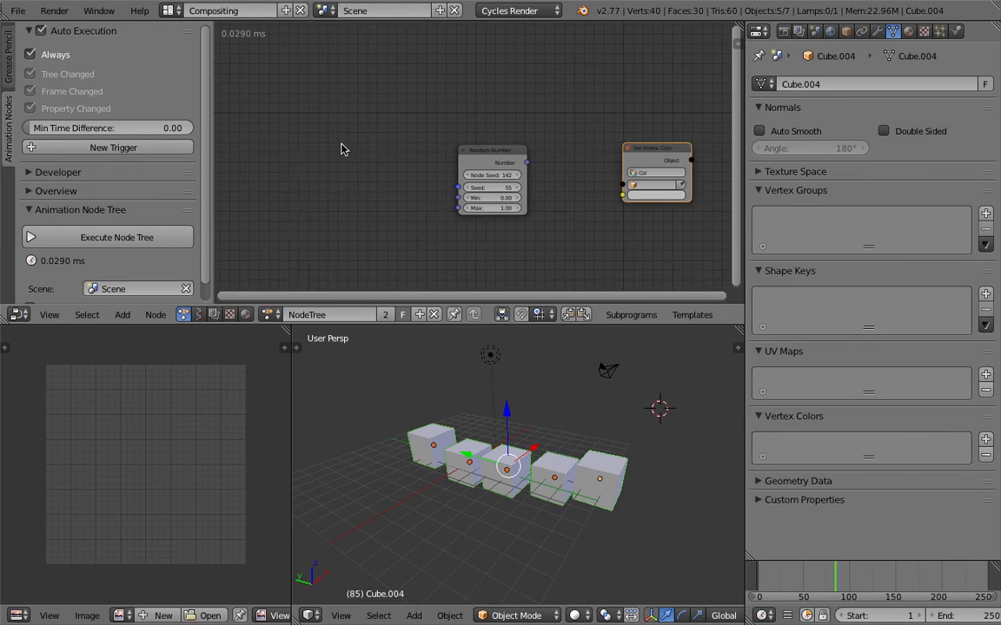
{"action": "key", "text": "shift+a"}
{"action": "left_click", "coordinate": [337, 144]}
{"action": "type", "text": "objects"}
{"action": "key", "text": "Down"}
{"action": "key", "text": "Up"}
{"action": "key", "text": "Return"}
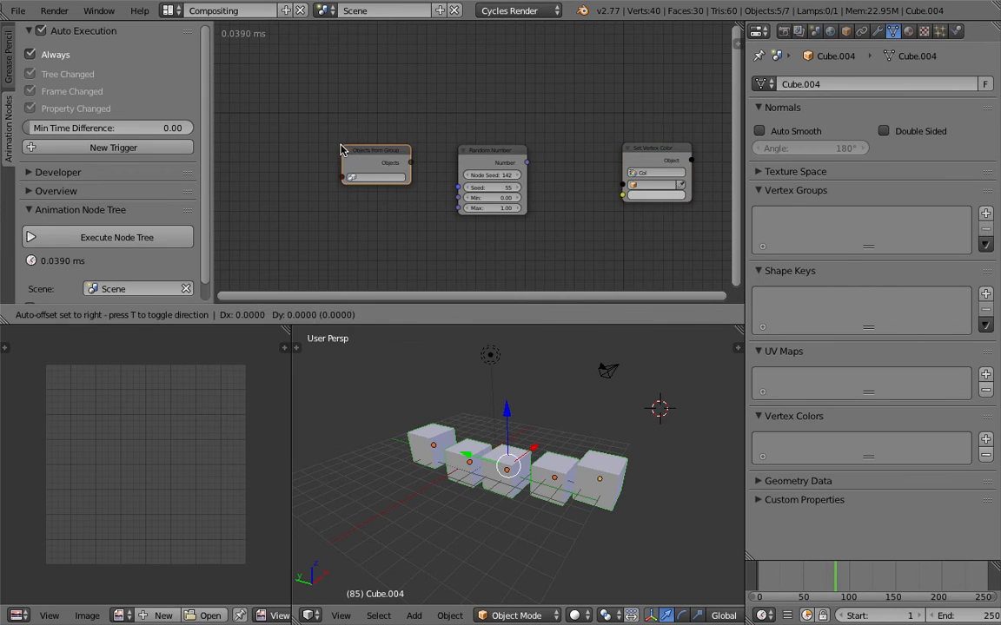
{"action": "left_click", "coordinate": [331, 145]}
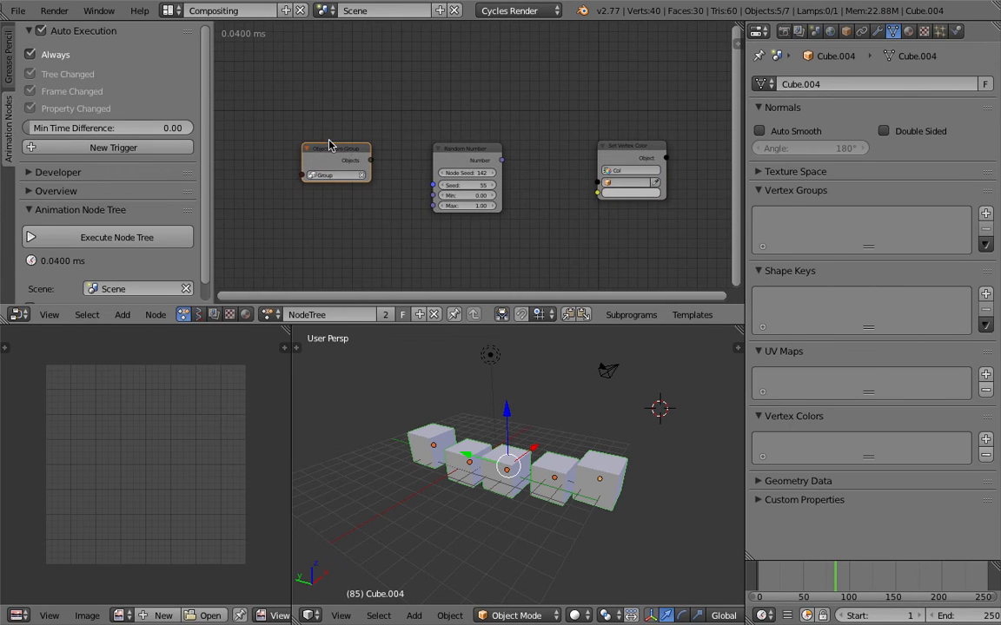
- Move the Random Number and Set Vertex Color nodes up and to the right to make room in the tree
{"action": "left_click_drag", "start_coordinate": [455, 164], "coordinate": [556, 106]}
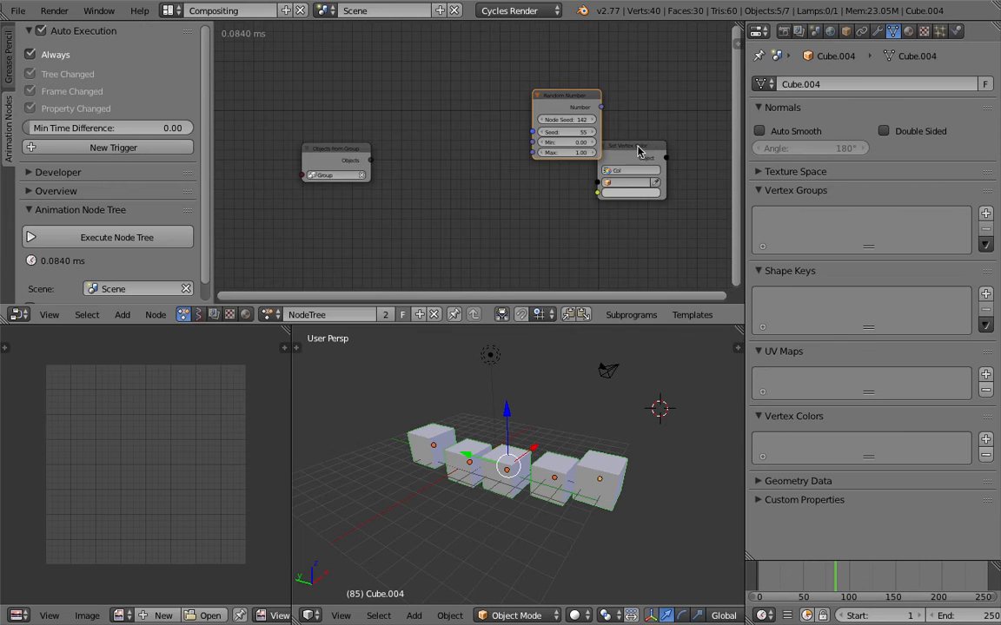
{"action": "left_click_drag", "start_coordinate": [639, 149], "coordinate": [679, 120]}
{"action": "middle_click_drag", "start_coordinate": [524, 107], "coordinate": [510, 109]}
- Create a loop through 'Objects' from the Objects from Group node, placing its Invoke Subprogram and Loop Input nodes
{"action": "left_click", "coordinate": [332, 154]}
{"action": "left_click_drag", "start_coordinate": [356, 161], "coordinate": [457, 152]}
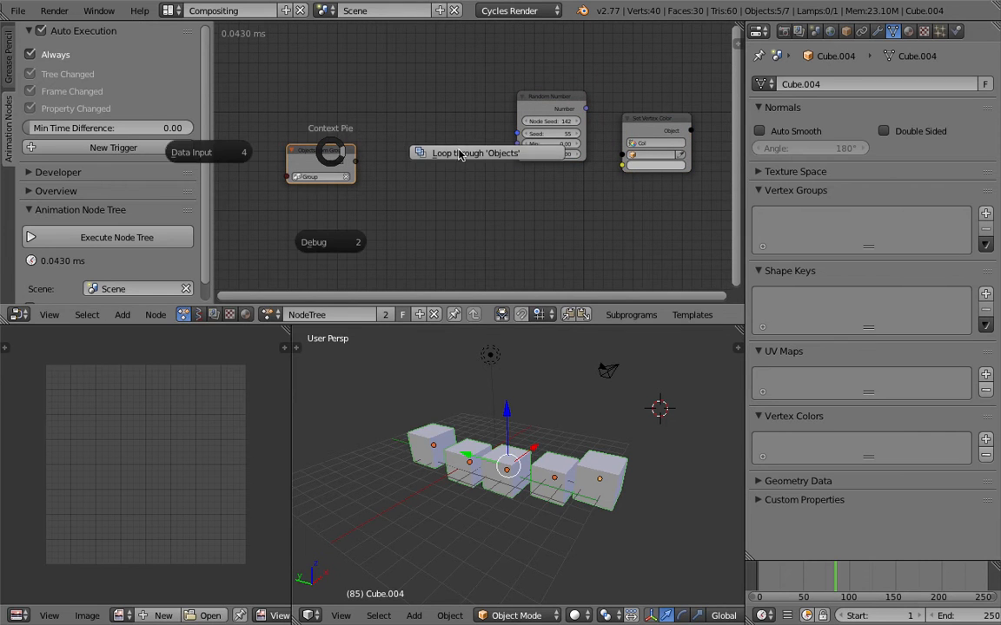
{"action": "left_click", "coordinate": [458, 152]}
{"action": "left_click", "coordinate": [451, 153]}
{"action": "left_click", "coordinate": [450, 151]}
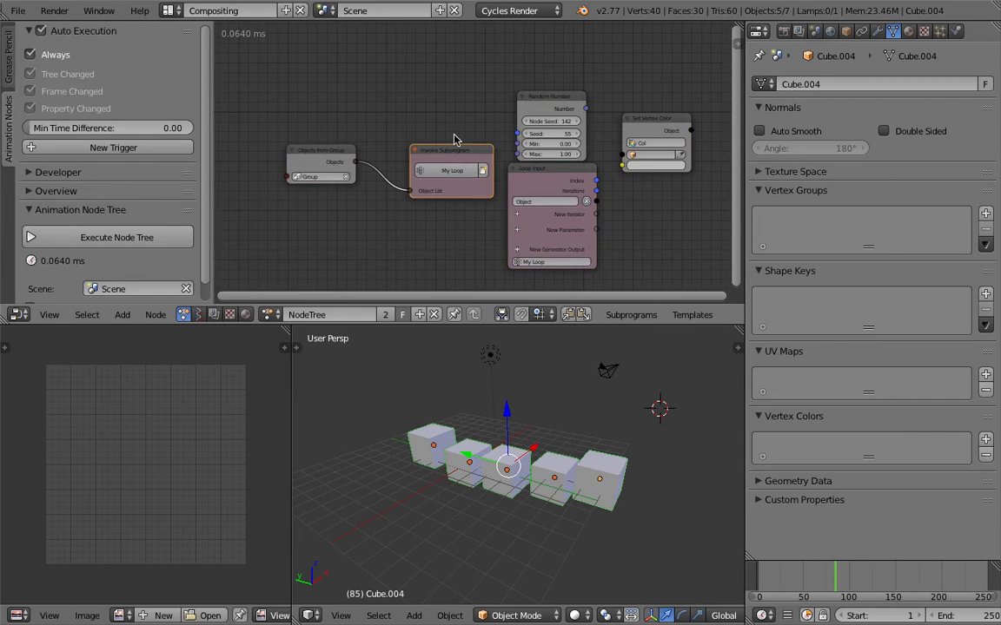
- Link the Loop Input's Object output to the Set Vertex Color node's Object input and space out the surrounding nodes
{"action": "middle_click_drag", "start_coordinate": [456, 136], "coordinate": [339, 125]}
{"action": "scroll", "coordinate": [469, 174], "scroll_direction": "up", "scroll_amount": 1}
{"action": "left_click_drag", "start_coordinate": [487, 190], "coordinate": [593, 129]}
{"action": "left_click_drag", "start_coordinate": [425, 73], "coordinate": [401, 64]}
{"action": "scroll", "coordinate": [538, 169], "scroll_direction": "up", "scroll_amount": 1}
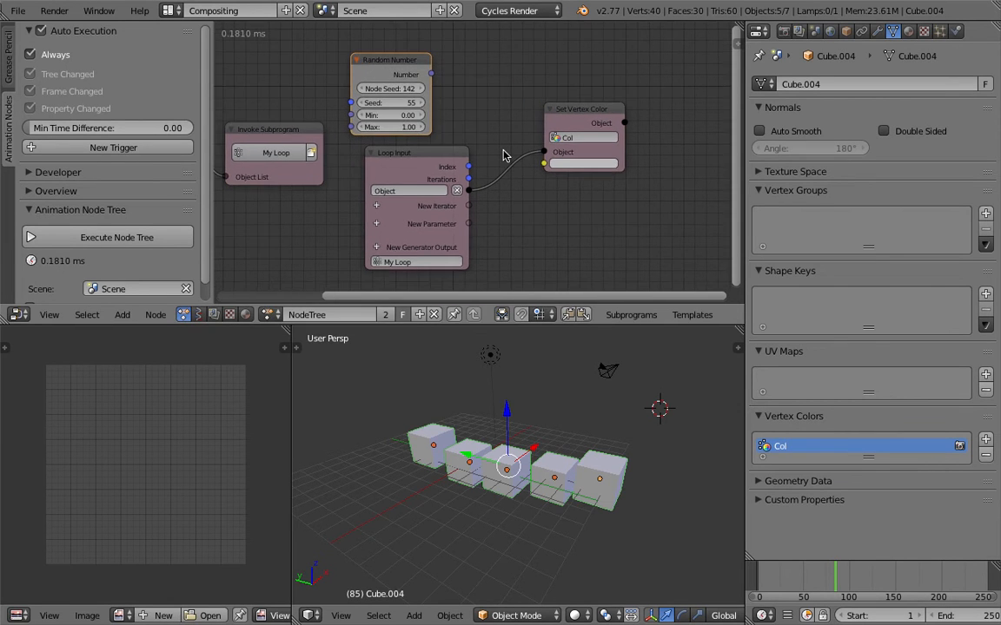
{"action": "left_click_drag", "start_coordinate": [565, 106], "coordinate": [612, 139]}
{"action": "middle_click_drag", "start_coordinate": [538, 208], "coordinate": [466, 194]}
{"action": "middle_click_drag", "start_coordinate": [506, 473], "coordinate": [536, 380]}
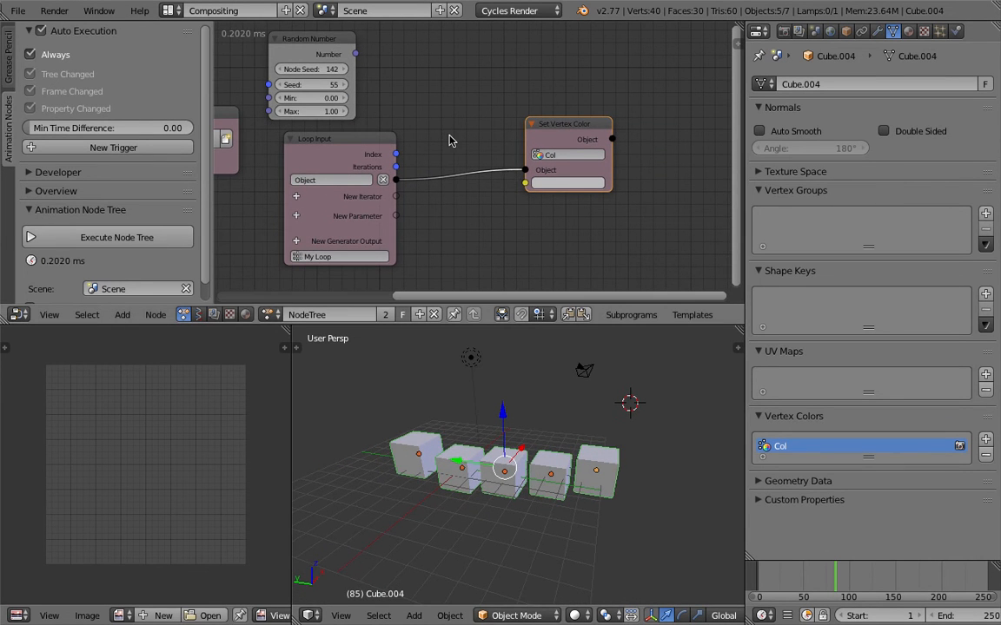
- Add a Combine Vector node between the Loop Input and Set Vertex Color nodes
{"action": "scroll", "coordinate": [449, 136], "scroll_direction": "down", "scroll_amount": 2}
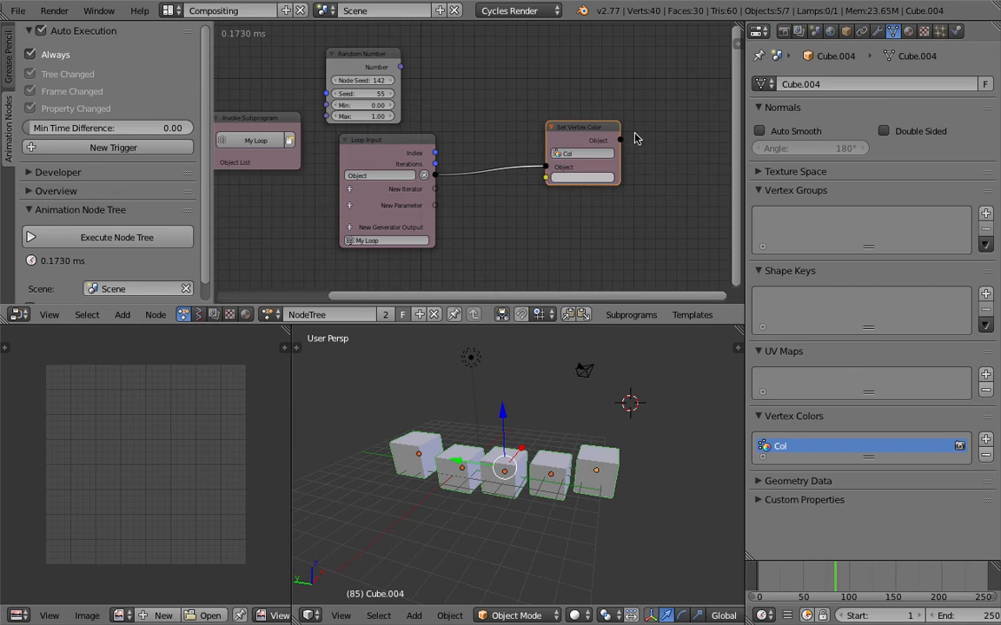
{"action": "key", "text": "shift+a"}
{"action": "left_click", "coordinate": [500, 105]}
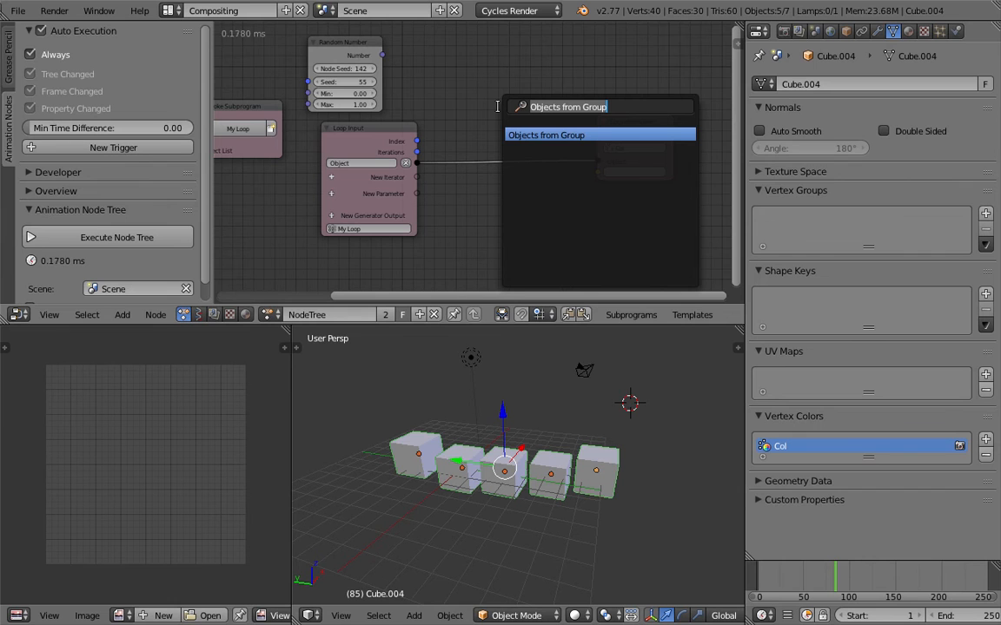
{"action": "type", "text": "combine v"}
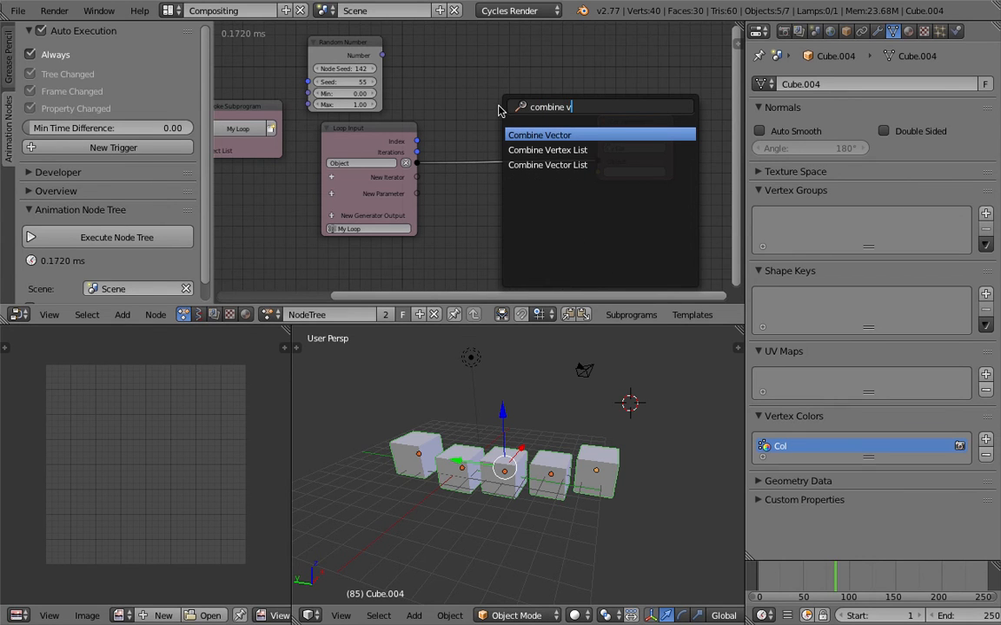
{"action": "key", "text": "Return"}
{"action": "left_click", "coordinate": [479, 159]}
{"action": "middle_click_drag", "start_coordinate": [478, 159], "coordinate": [435, 130]}
{"action": "left_click_drag", "start_coordinate": [599, 91], "coordinate": [641, 72]}
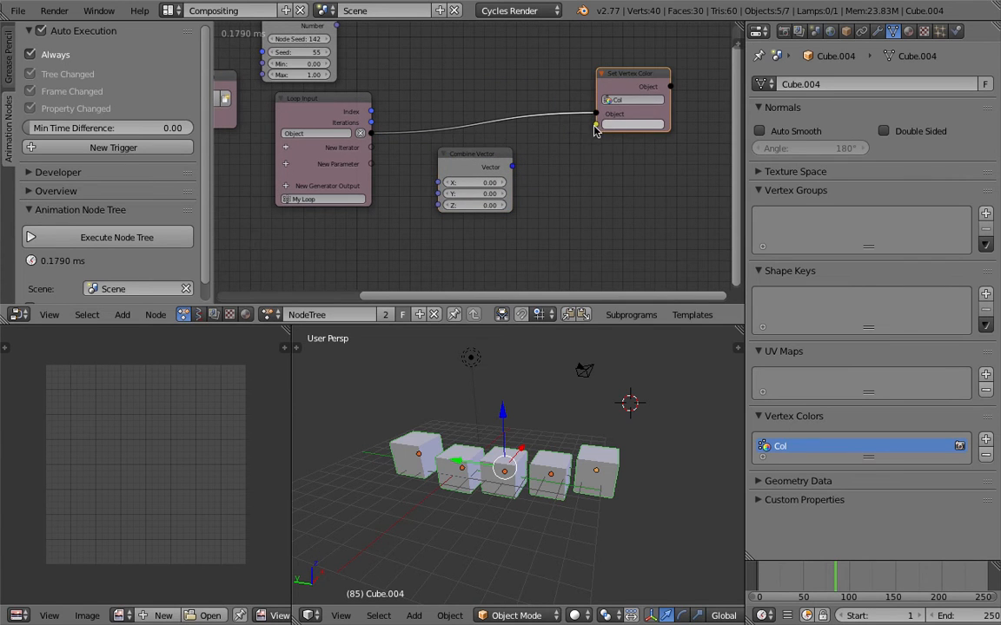
- Examine the colour input socket of the Set Vertex Color node in relation to the Combine Vector output
{"action": "scroll", "coordinate": [595, 130], "scroll_direction": "up", "scroll_amount": 4}
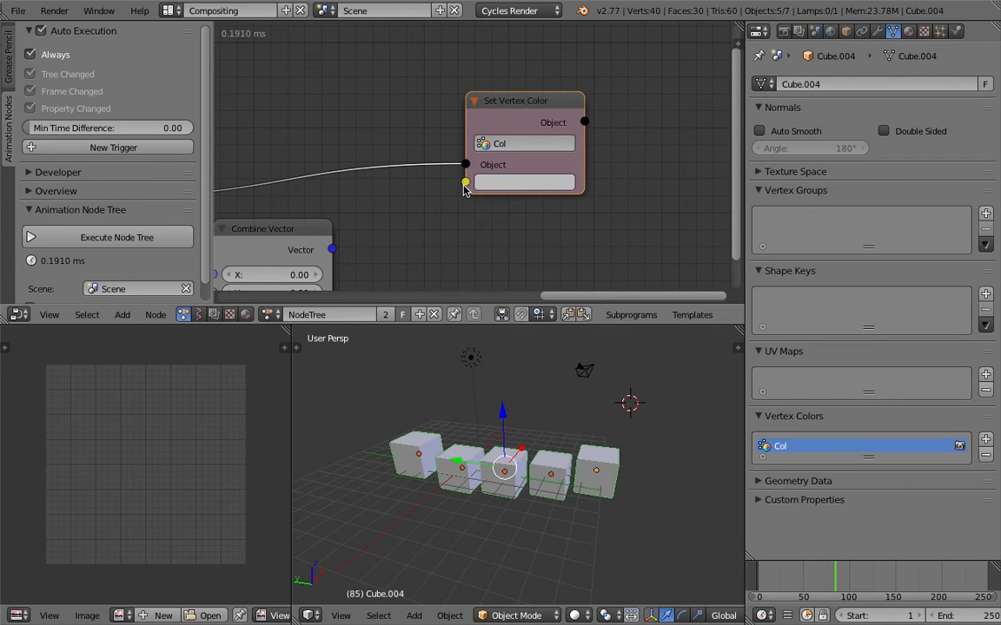
{"action": "middle_click_drag", "start_coordinate": [460, 185], "coordinate": [539, 177]}
{"action": "scroll", "coordinate": [488, 214], "scroll_direction": "down", "scroll_amount": 1}
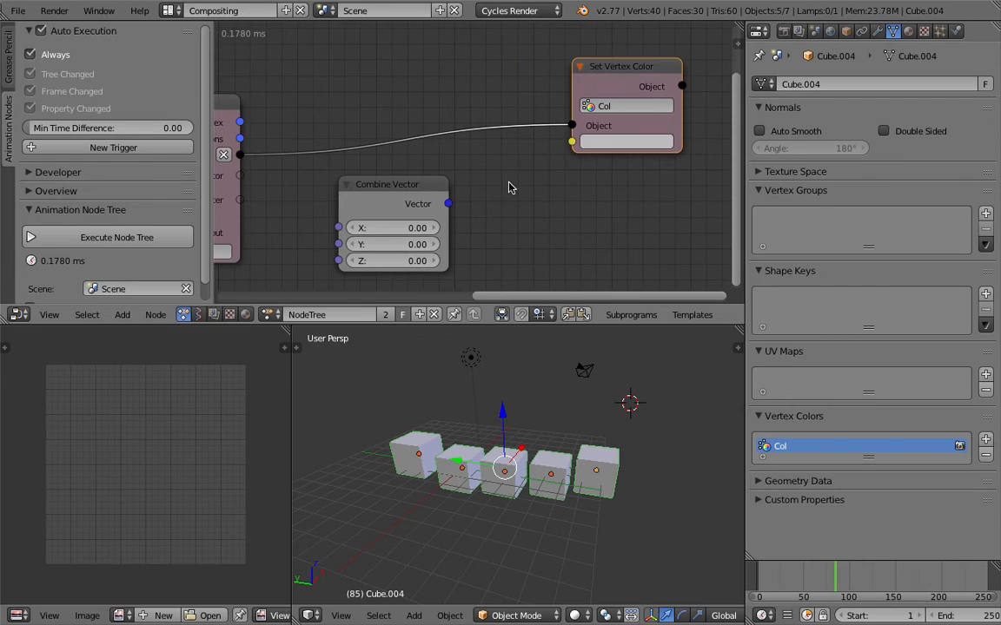
{"action": "scroll", "coordinate": [528, 181], "scroll_direction": "down", "scroll_amount": 1}
{"action": "middle_click_drag", "start_coordinate": [475, 214], "coordinate": [481, 210]}
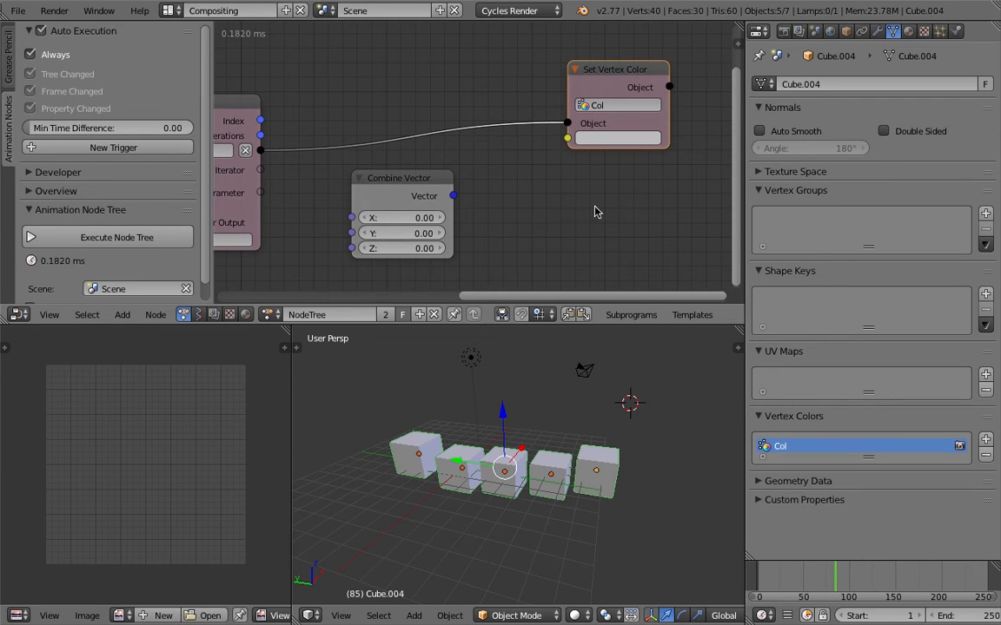
{"action": "middle_click_drag", "start_coordinate": [420, 201], "coordinate": [437, 176]}
{"action": "scroll", "coordinate": [456, 206], "scroll_direction": "down", "scroll_amount": 2}
{"action": "middle_click_drag", "start_coordinate": [496, 212], "coordinate": [502, 205]}
{"action": "scroll", "coordinate": [529, 185], "scroll_direction": "down", "scroll_amount": 1}
{"action": "key", "text": "shift+a"}
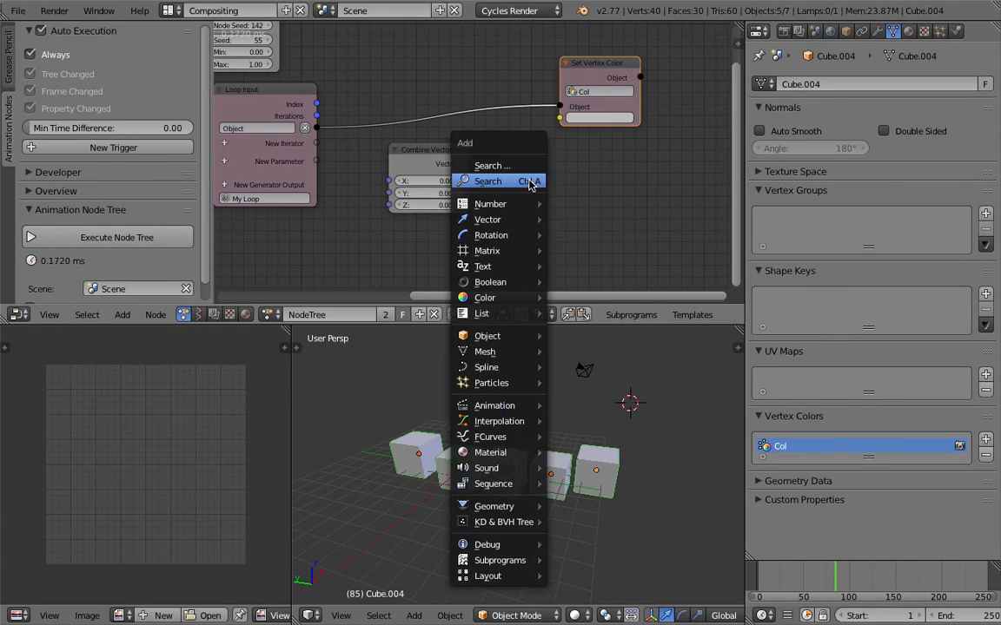
{"action": "left_click", "coordinate": [529, 182]}
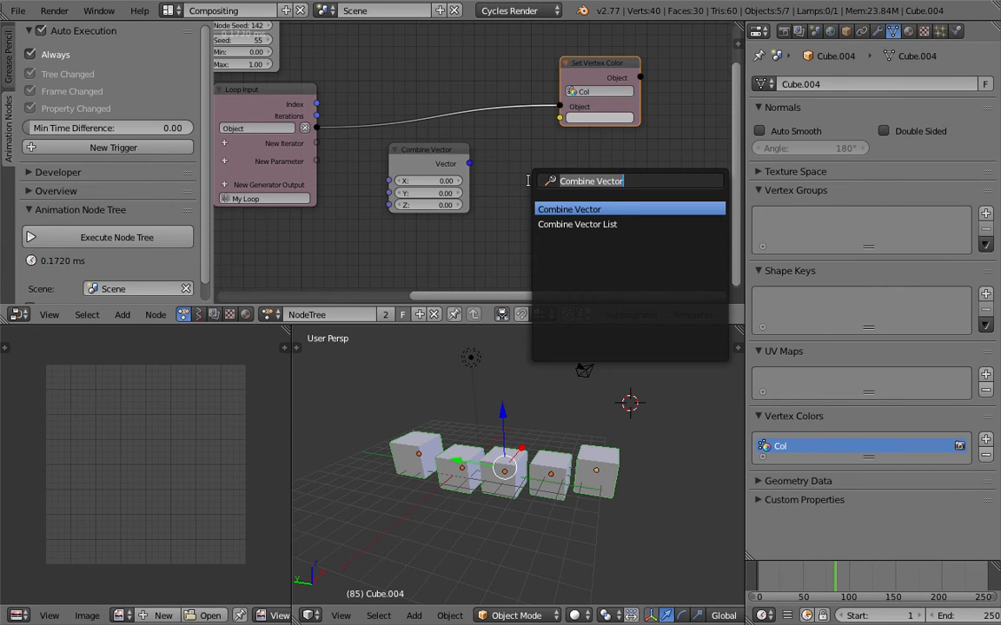
{"action": "type", "text": "float li"}
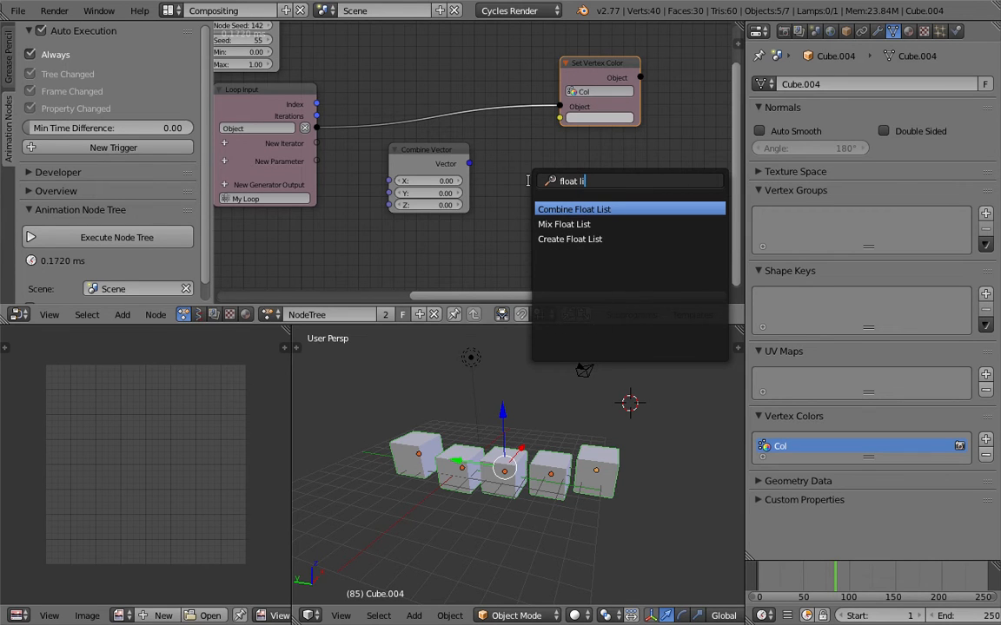
{"action": "key", "text": "Down"}
{"action": "key", "text": "Return"}
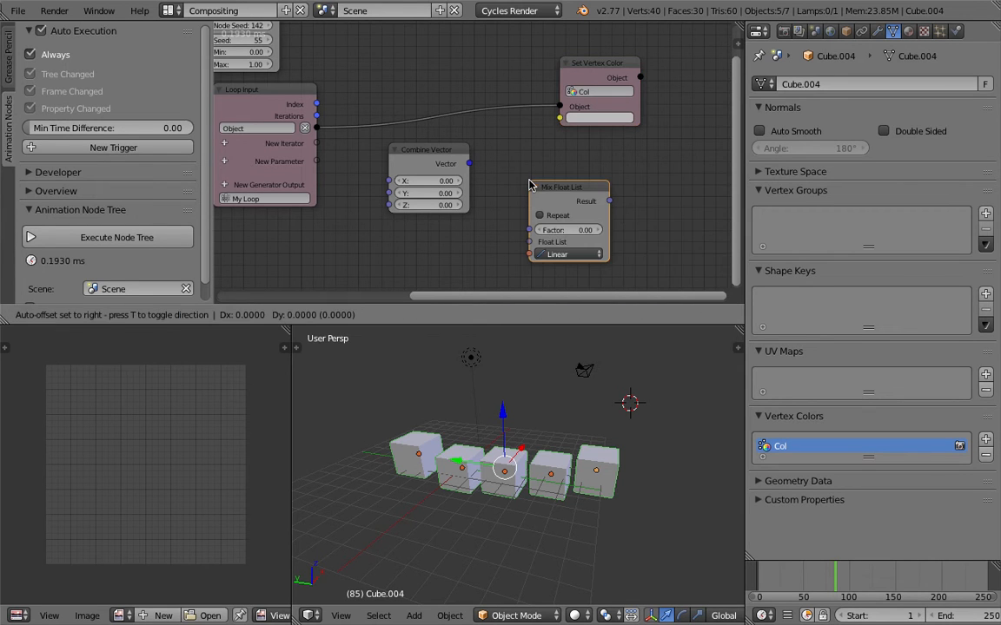
{"action": "left_click", "coordinate": [529, 181]}
{"action": "key", "text": "x"}
- Add a Create Float List node to the right of Combine Vector and extend it to four inputs
{"action": "key", "text": "ctrl+a"}
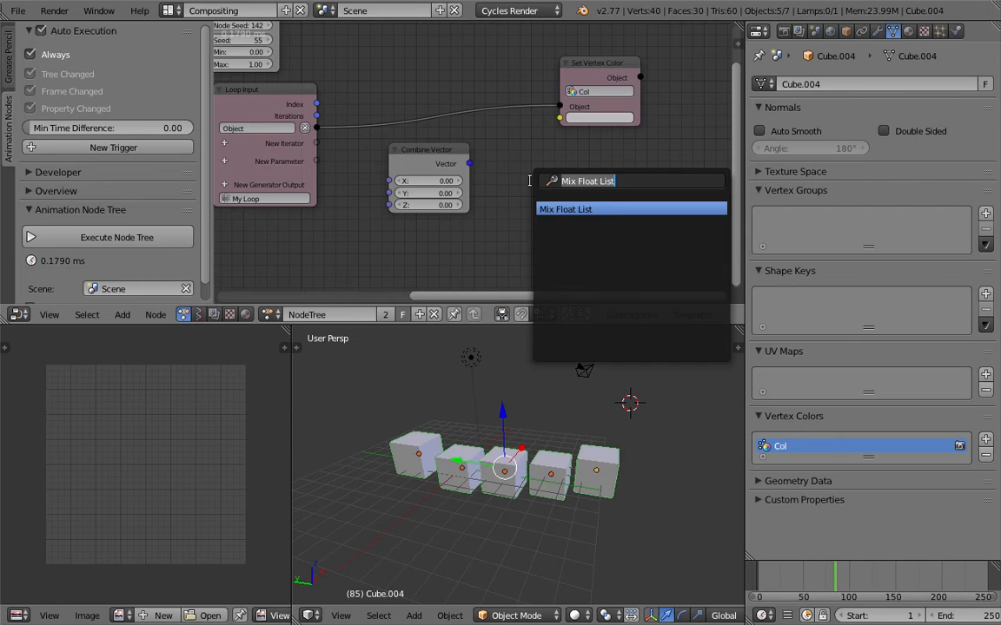
{"action": "type", "text": "float"}
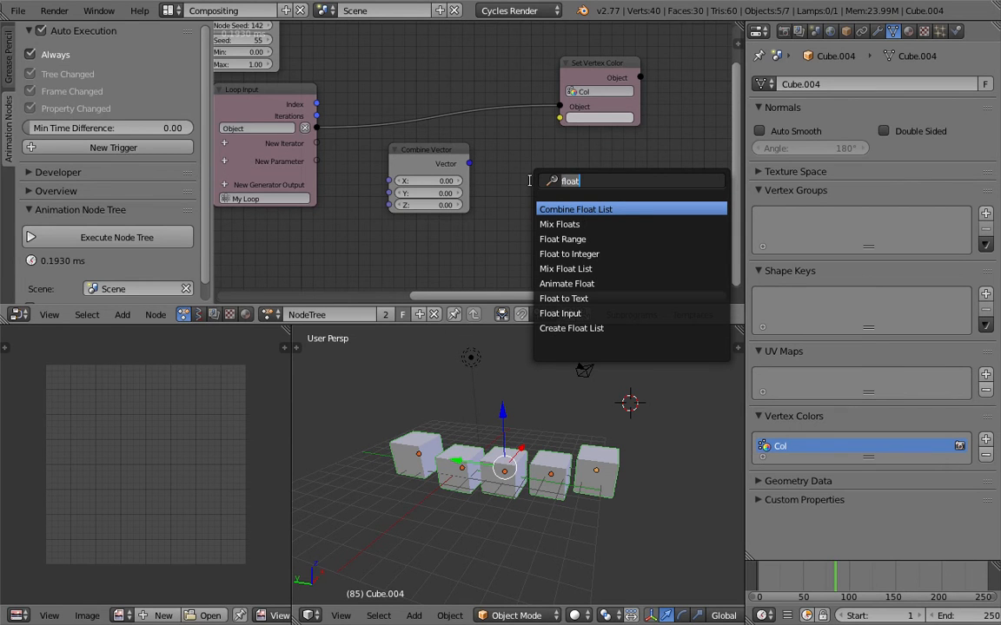
{"action": "key", "text": "BackSpace"}
{"action": "key", "text": "BackSpace"}
{"action": "key", "text": "BackSpace"}
{"action": "key", "text": "BackSpace"}
{"action": "key", "text": "BackSpace"}
{"action": "type", "text": "create fl"}
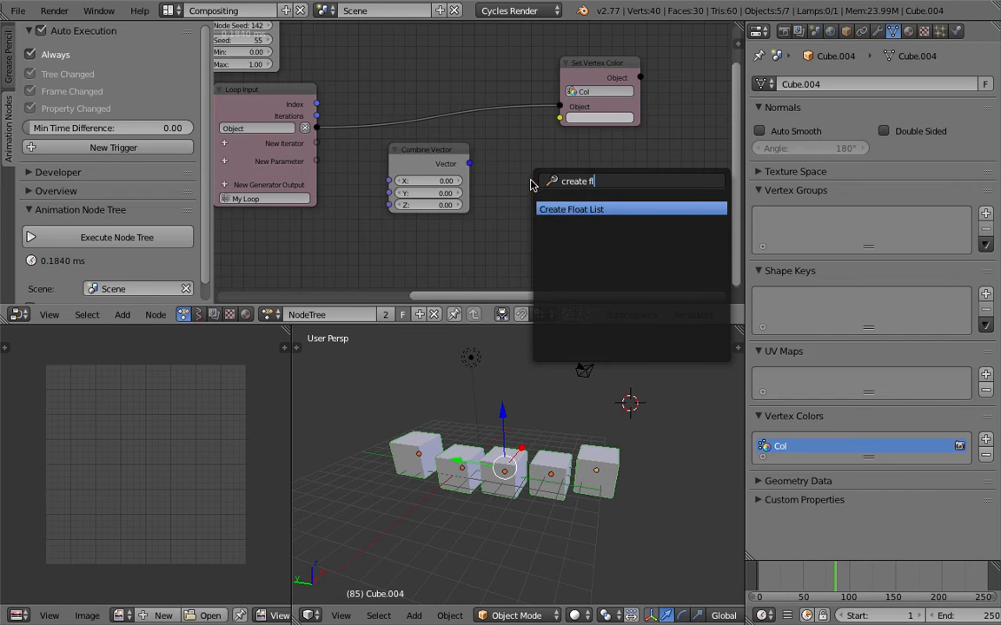
{"action": "key", "text": "Return"}
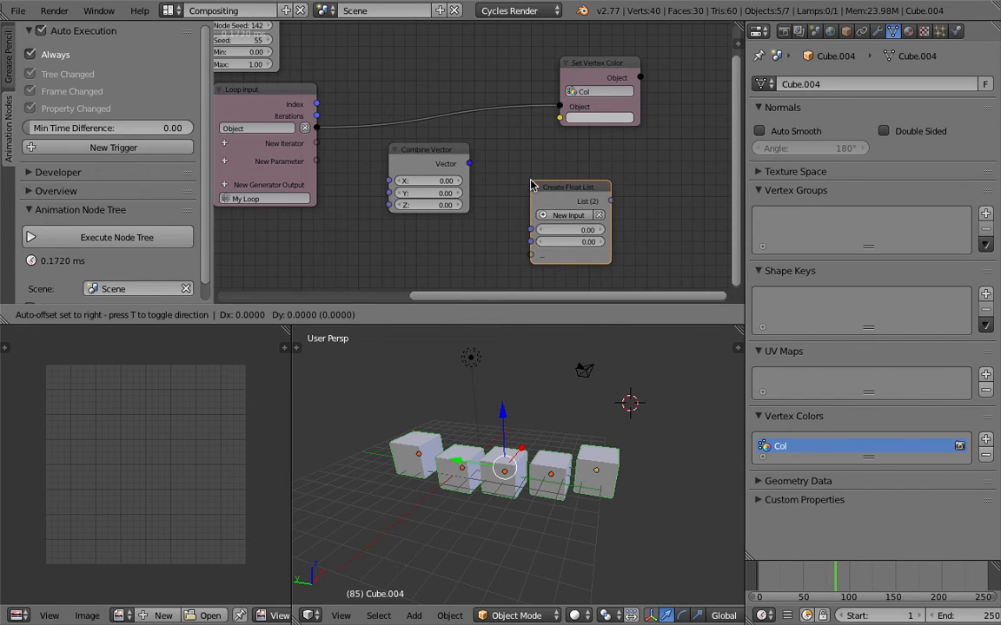
{"action": "left_click_drag", "start_coordinate": [614, 203], "coordinate": [540, 171]}
- Add a Convert node and link it between the Create Float List output and the Set Vertex Color node's Color input
{"action": "key", "text": "shift+a"}
{"action": "left_click", "coordinate": [628, 167]}
{"action": "type", "text": "conve"}
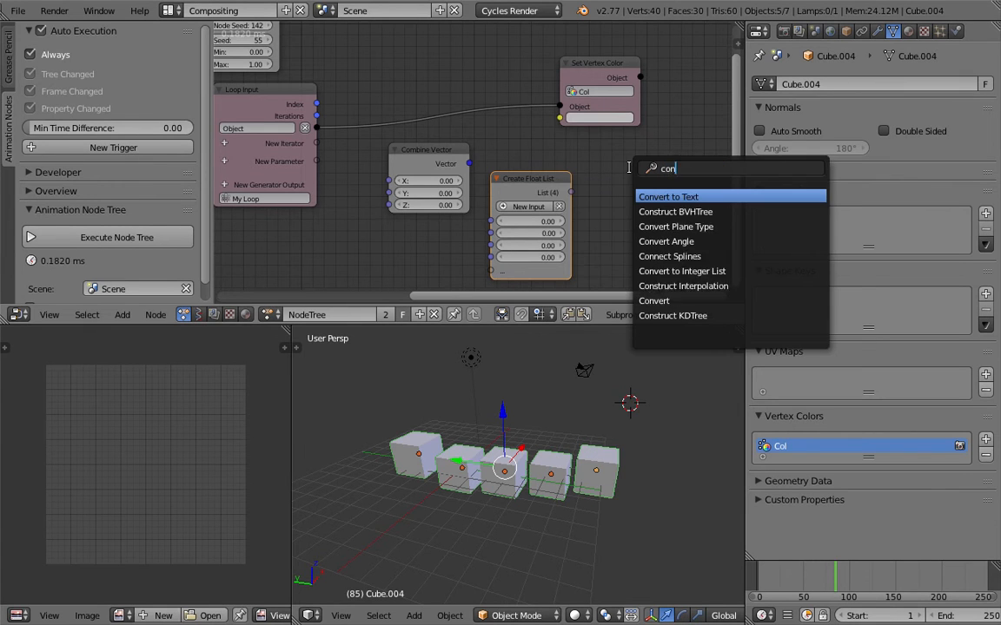
{"action": "key", "text": "Down"}
{"action": "key", "text": "Down"}
{"action": "key", "text": "Down"}
{"action": "key", "text": "Down"}
{"action": "key", "text": "Return"}
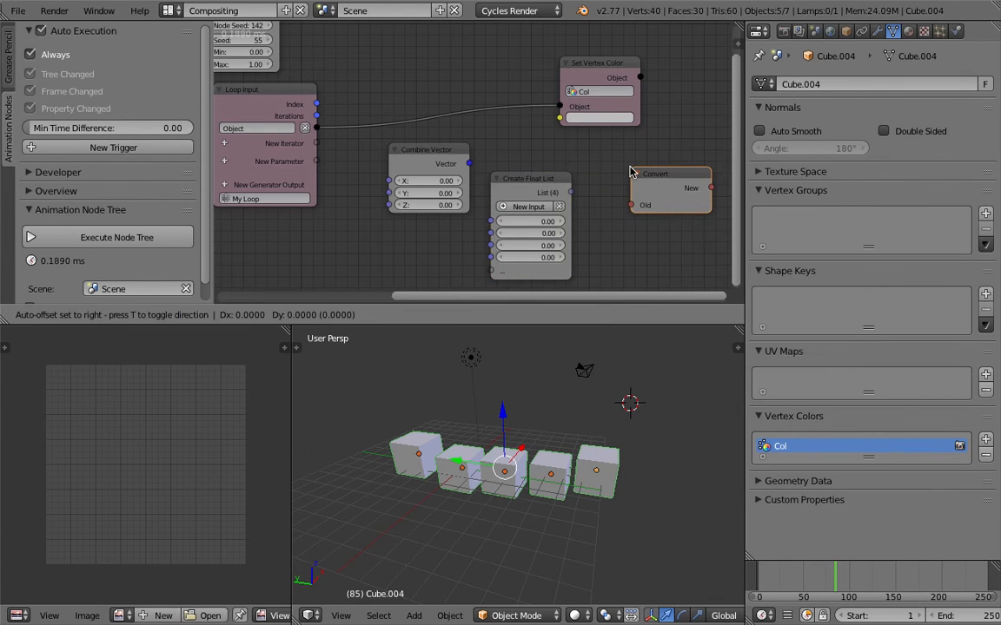
{"action": "left_click_drag", "start_coordinate": [712, 187], "coordinate": [560, 118]}
{"action": "left_click_drag", "start_coordinate": [632, 205], "coordinate": [571, 193]}
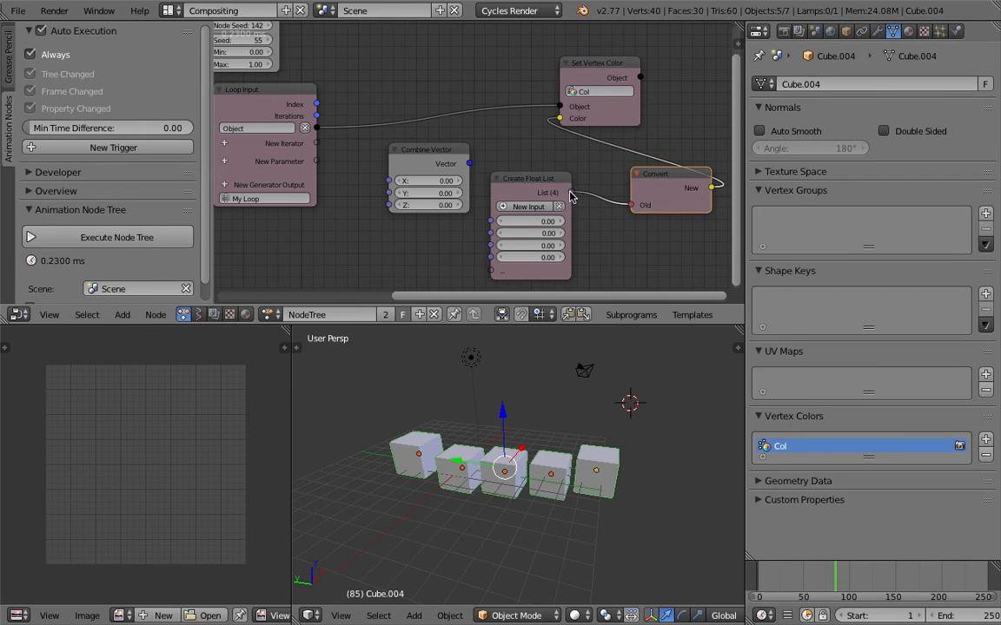
- Rearrange the Convert and Set Vertex Color nodes and delete the Combine Vector node
{"action": "left_click_drag", "start_coordinate": [660, 181], "coordinate": [618, 191]}
{"action": "left_click_drag", "start_coordinate": [619, 66], "coordinate": [702, 78]}
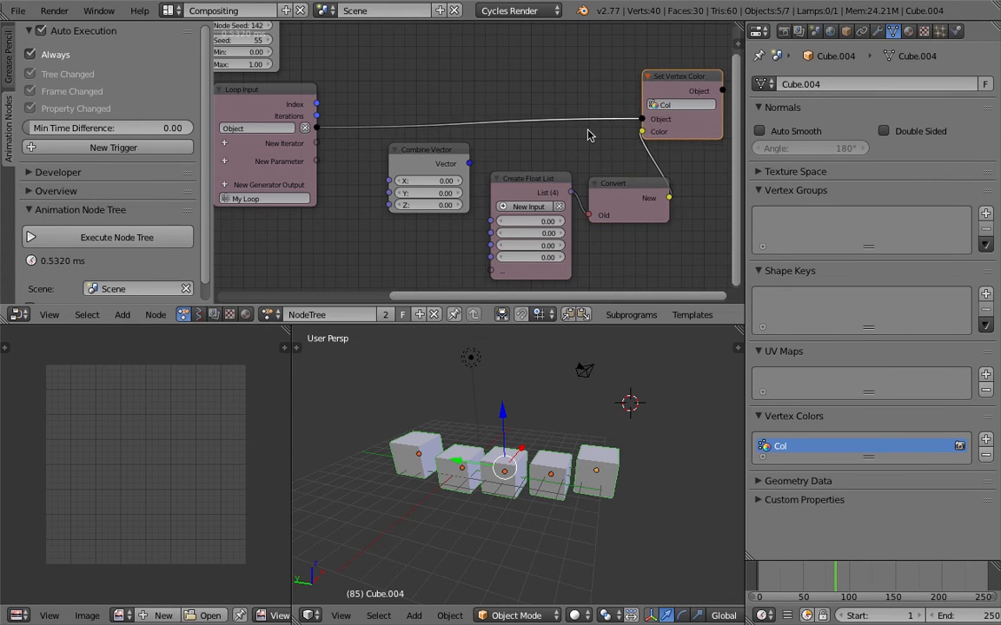
{"action": "middle_click_drag", "start_coordinate": [426, 144], "coordinate": [420, 130]}
{"action": "left_click_drag", "start_coordinate": [419, 140], "coordinate": [406, 174]}
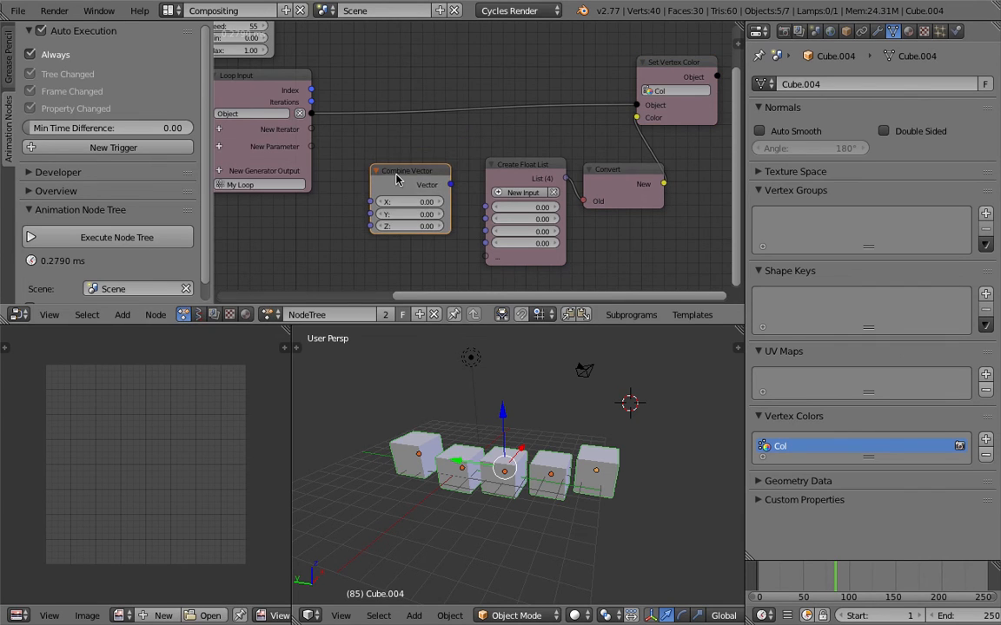
{"action": "middle_click_drag", "start_coordinate": [406, 175], "coordinate": [460, 182]}
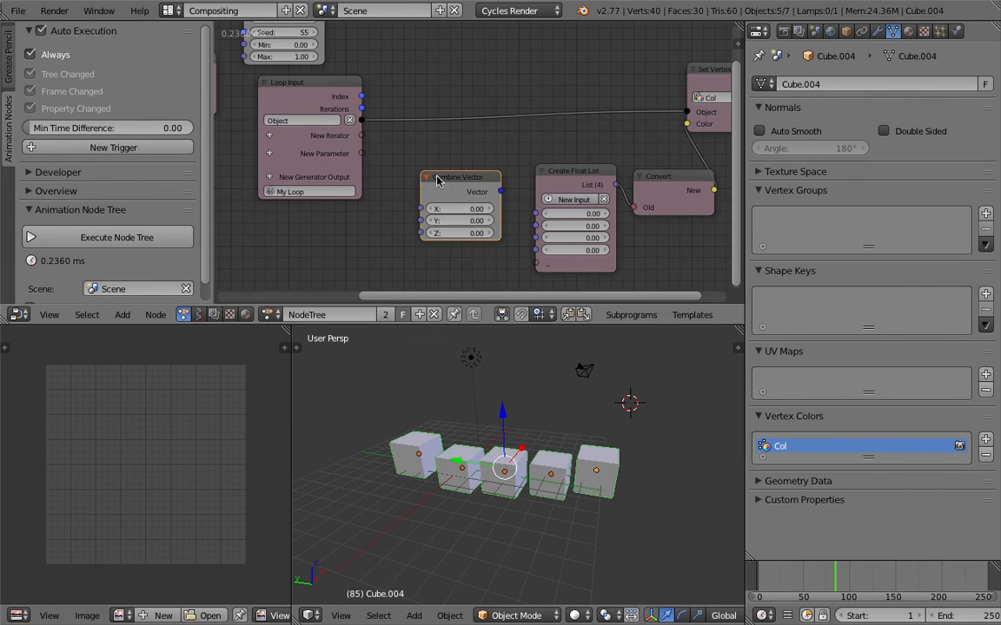
{"action": "key", "text": "x"}
- Add a Combine Color node between the Loop Input and Create Float List nodes
{"action": "key", "text": "ctrl+a"}
{"action": "type", "text": "random"}
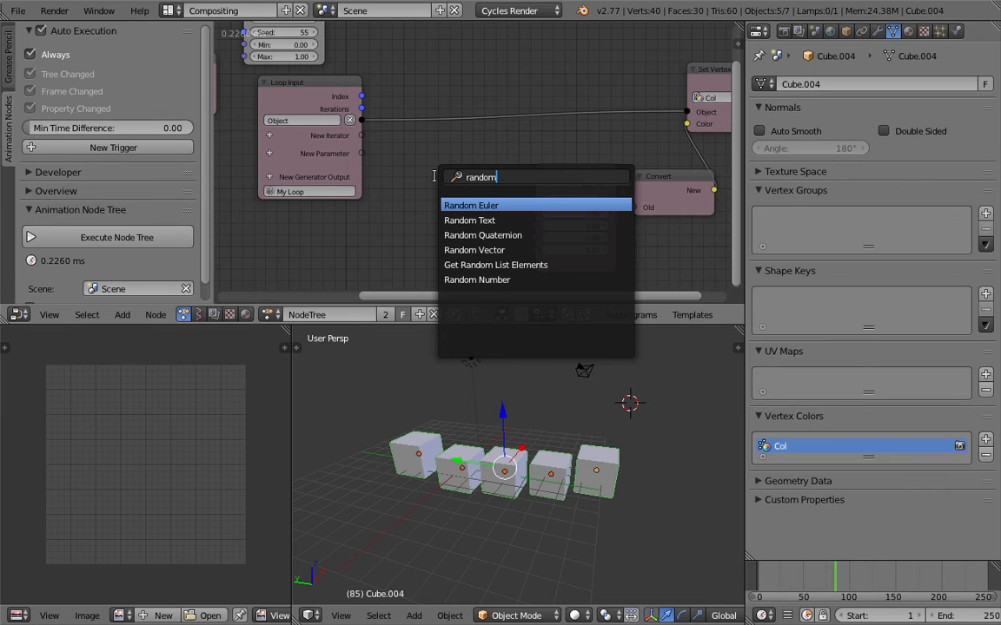
{"action": "key", "text": "ctrl+a"}
{"action": "type", "text": "comb"}
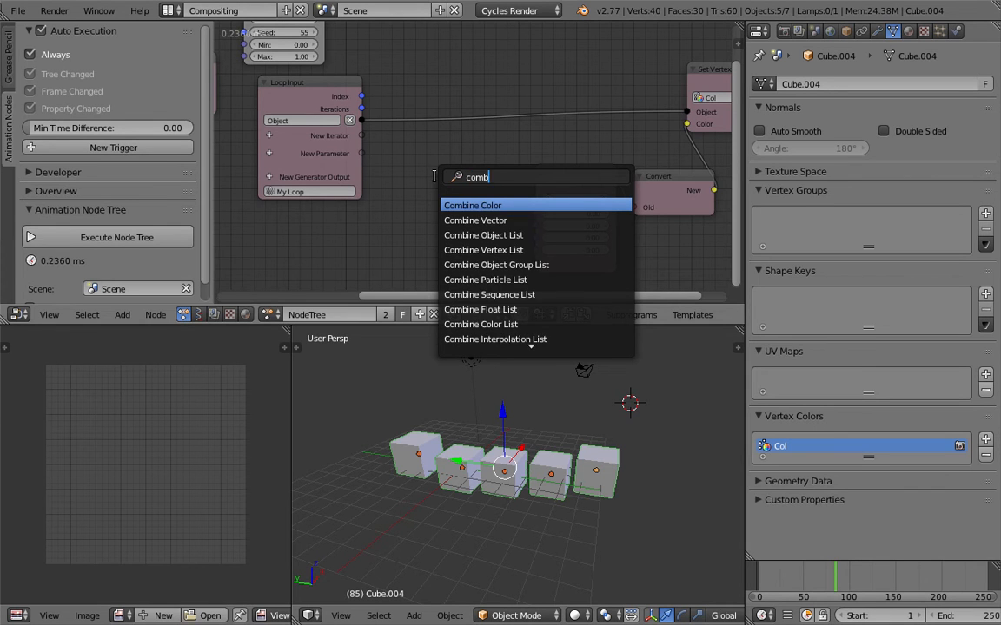
{"action": "type", "text": "in"}
{"action": "key", "text": "Return"}
{"action": "left_click", "coordinate": [435, 176]}
{"action": "left_click_drag", "start_coordinate": [449, 180], "coordinate": [425, 176]}
{"action": "scroll", "coordinate": [426, 174], "scroll_direction": "down", "scroll_amount": 1}
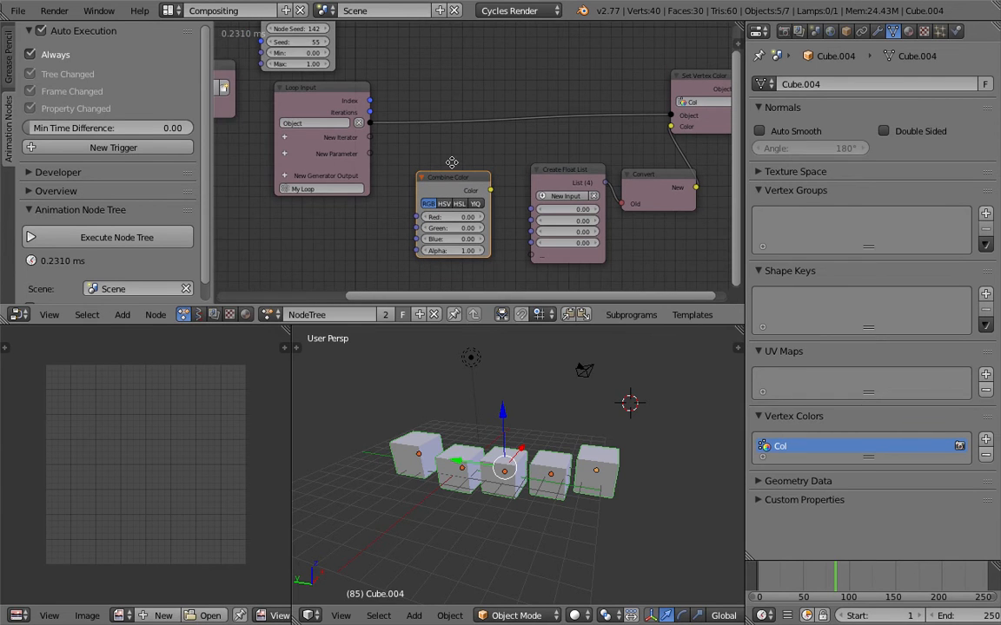
{"action": "middle_click_drag", "start_coordinate": [451, 163], "coordinate": [451, 159]}
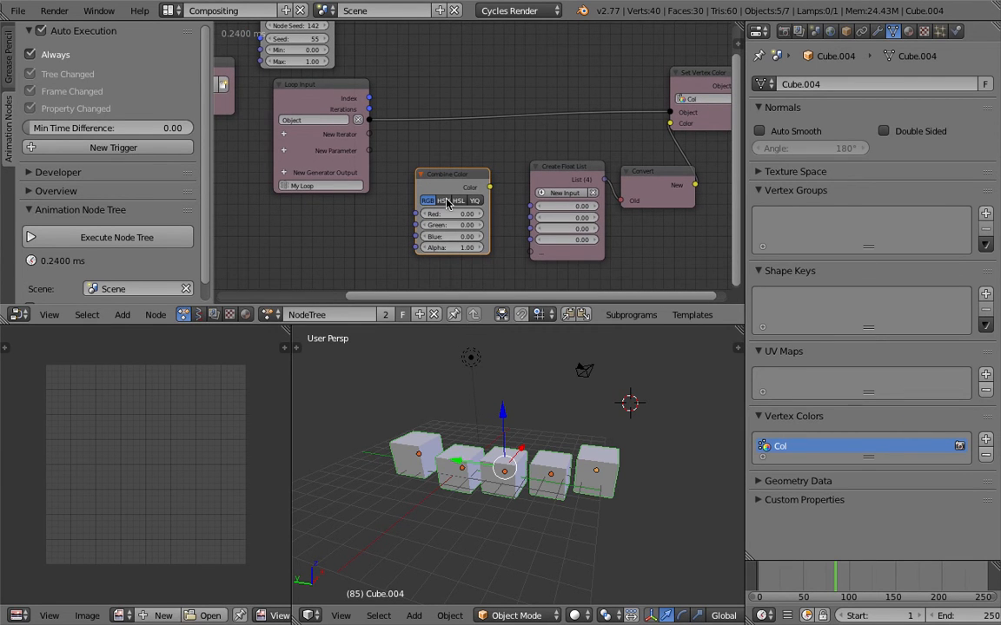
- Move the Create Float List node down, narrow the node editor's tool shelf and reposition the Combine Color node beside Loop Input
{"action": "left_click_drag", "start_coordinate": [566, 188], "coordinate": [570, 247]}
{"action": "middle_click_drag", "start_coordinate": [480, 180], "coordinate": [472, 208]}
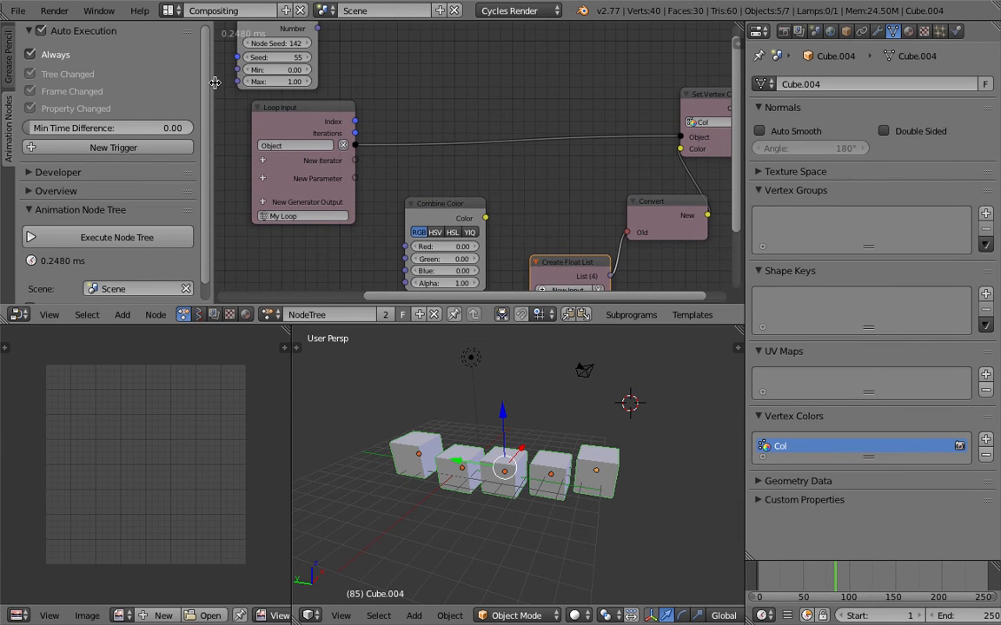
{"action": "left_click_drag", "start_coordinate": [212, 84], "coordinate": [112, 83]}
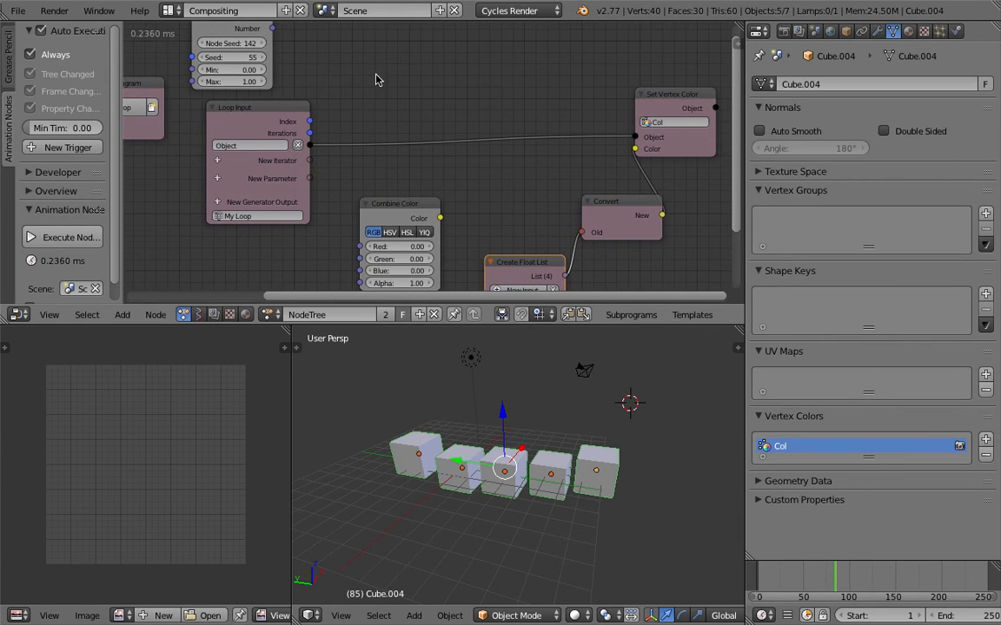
{"action": "scroll", "coordinate": [375, 96], "scroll_direction": "down", "scroll_amount": 3}
{"action": "left_click_drag", "start_coordinate": [402, 192], "coordinate": [411, 174]}
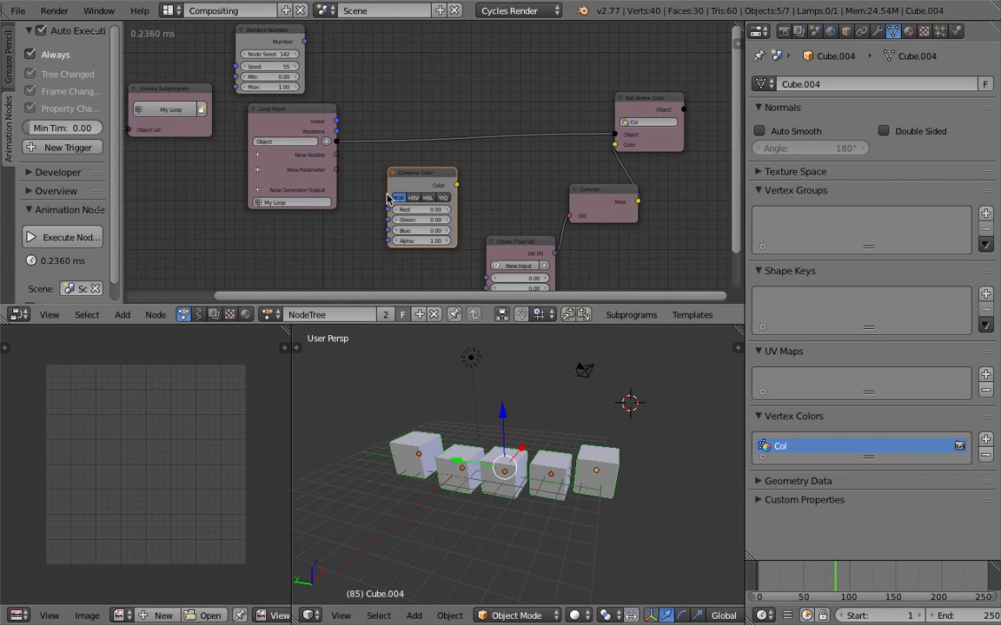
- Link the Combine Color node's Color output to the Set Vertex Color node's Color input in place of the Convert link
{"action": "scroll", "coordinate": [452, 208], "scroll_direction": "up", "scroll_amount": 1}
{"action": "middle_click_drag", "start_coordinate": [488, 216], "coordinate": [470, 197]}
{"action": "scroll", "coordinate": [485, 204], "scroll_direction": "up", "scroll_amount": 1}
{"action": "scroll", "coordinate": [438, 178], "scroll_direction": "up", "scroll_amount": 1}
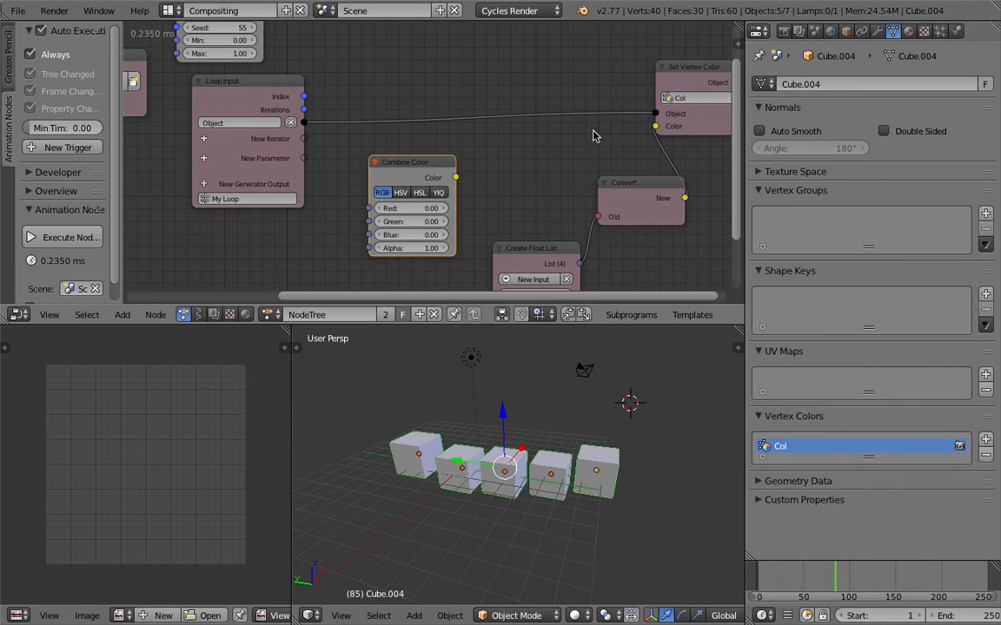
{"action": "left_click_drag", "start_coordinate": [456, 177], "coordinate": [655, 127]}
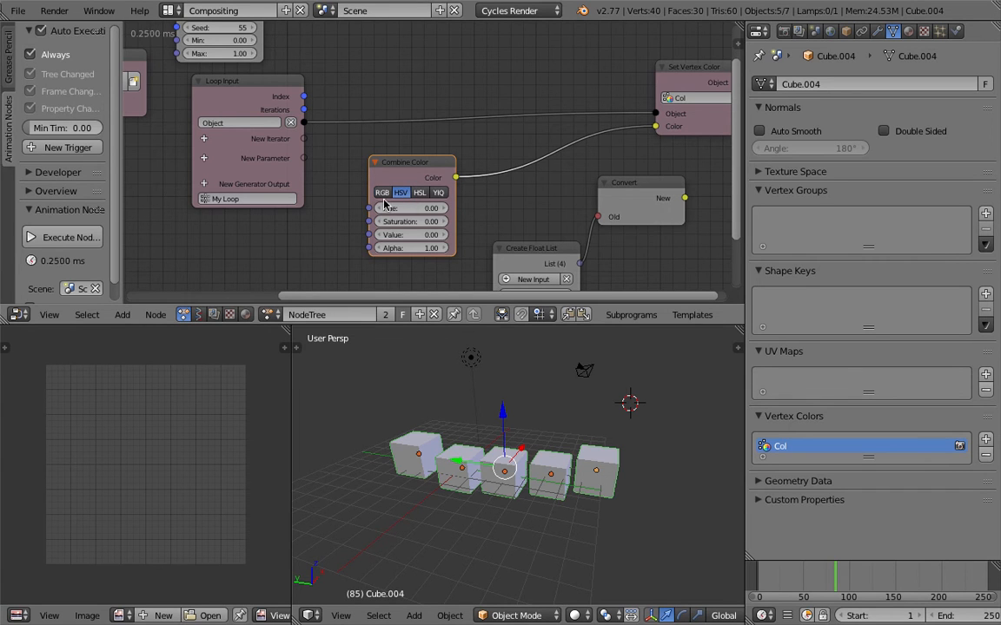
- Switch the Combine Color node to HSV and set both its Saturation and Value to 1
{"action": "left_click", "coordinate": [400, 192]}
{"action": "scroll", "coordinate": [393, 192], "scroll_direction": "up", "scroll_amount": 1}
{"action": "left_click", "coordinate": [424, 229]}
{"action": "type", "text": "1"}
{"action": "key", "text": "Return"}
{"action": "left_click", "coordinate": [427, 241]}
{"action": "type", "text": "1"}
{"action": "key", "text": "Return"}
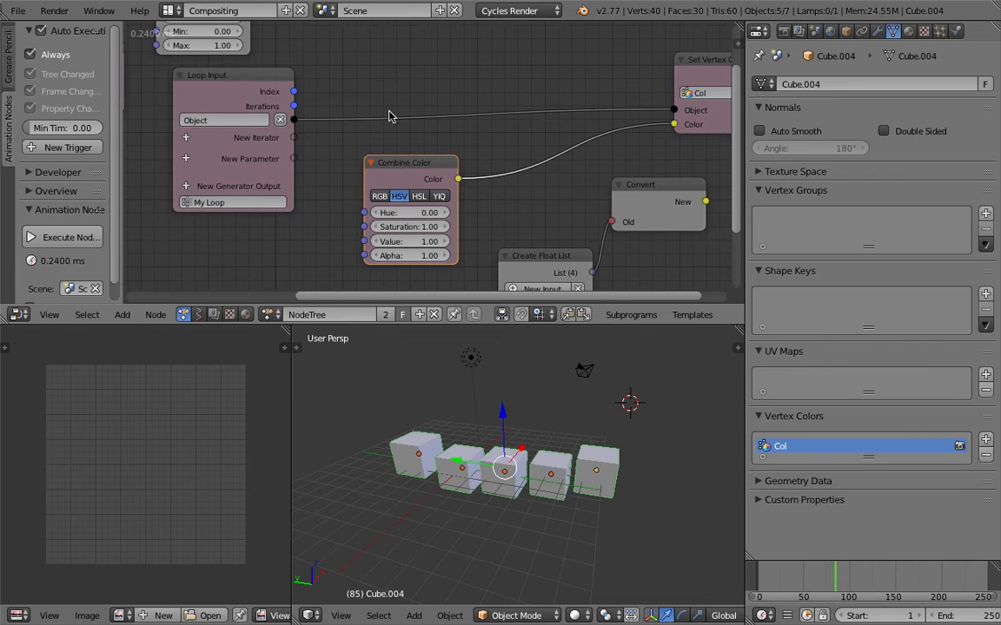
- Add a second Random Number node above the Combine Color node
{"action": "middle_click_drag", "start_coordinate": [390, 112], "coordinate": [394, 129]}
{"action": "key", "text": "shift+a"}
{"action": "left_click", "coordinate": [378, 72]}
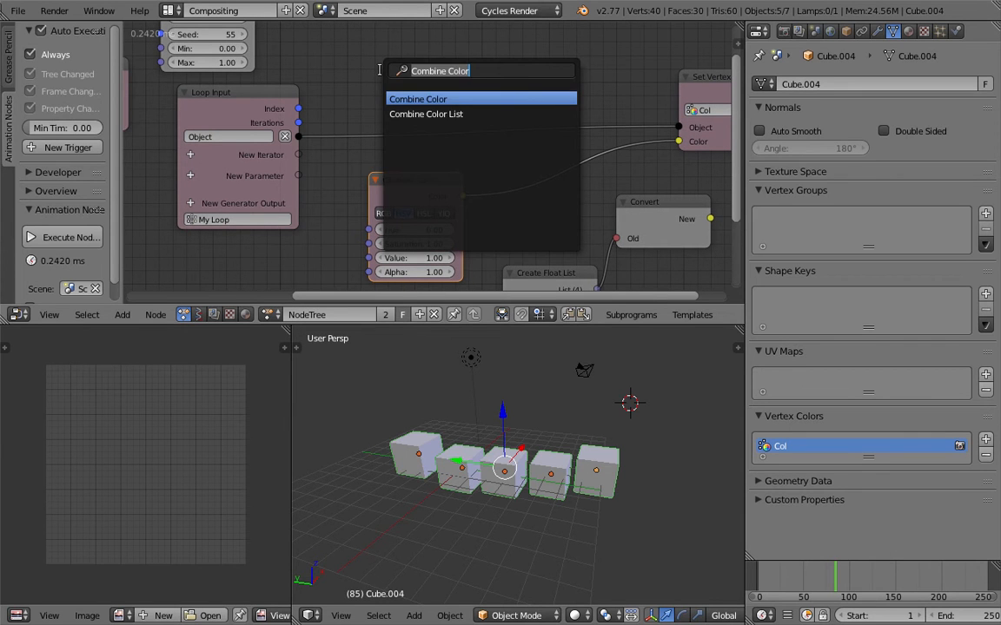
{"action": "type", "text": "random n"}
{"action": "key", "text": "Return"}
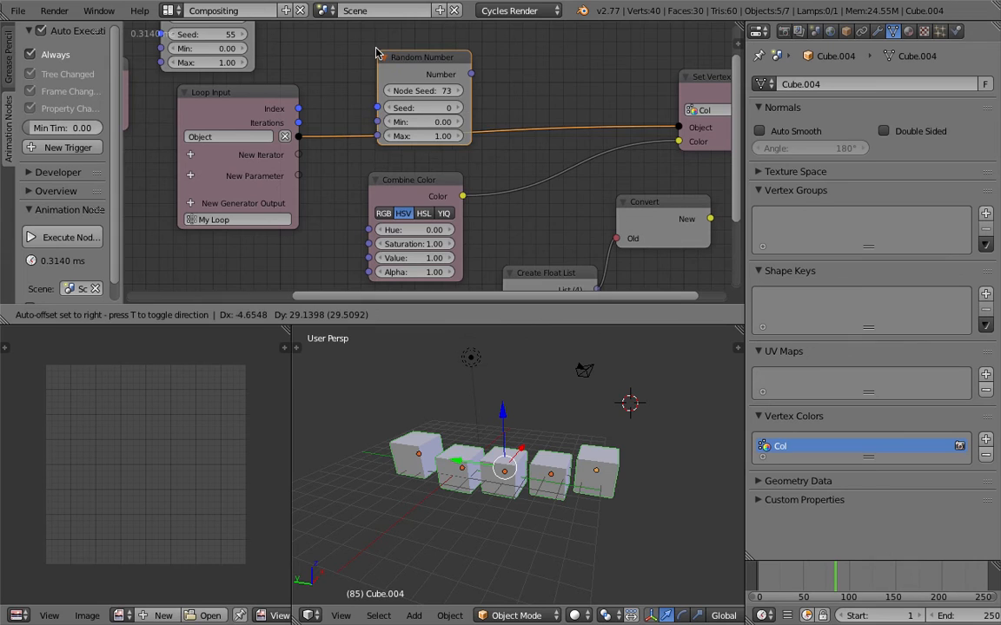
{"action": "left_click", "coordinate": [368, 31]}
{"action": "middle_click_drag", "start_coordinate": [347, 75], "coordinate": [349, 93]}
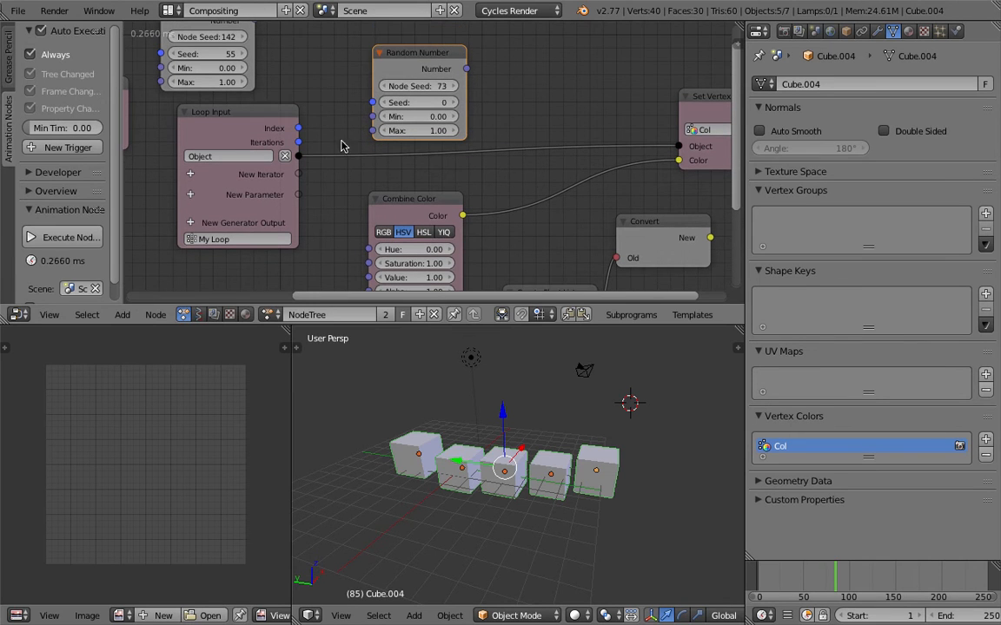
- Link the Loop Input Index to the new Random Number node's Seed, and its Number output to Combine Color's Hue
{"action": "left_click_drag", "start_coordinate": [298, 128], "coordinate": [372, 103]}
{"action": "scroll", "coordinate": [424, 106], "scroll_direction": "down", "scroll_amount": 1}
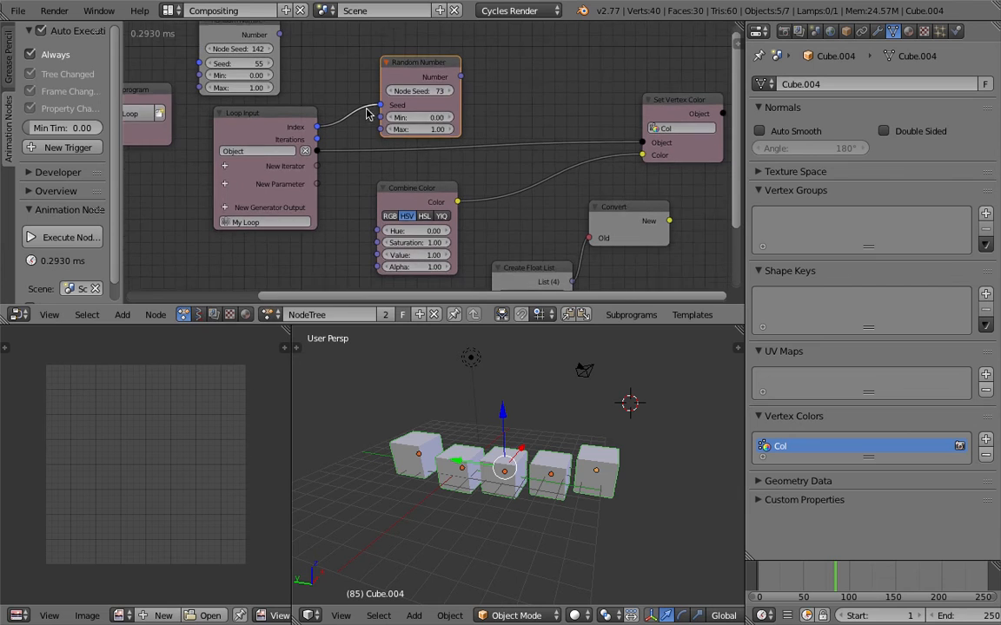
{"action": "left_click_drag", "start_coordinate": [459, 73], "coordinate": [374, 226]}
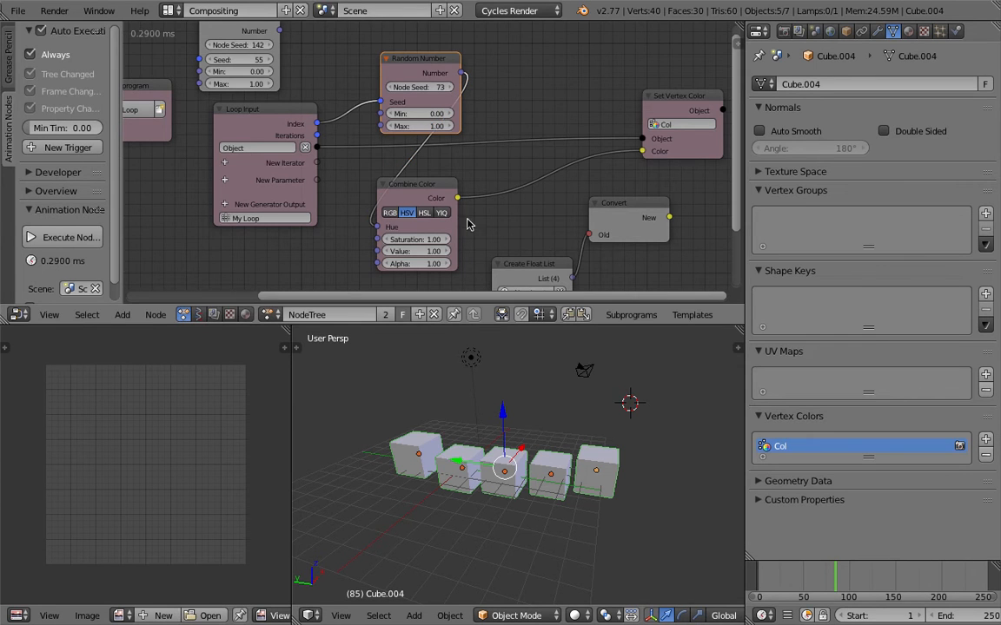
{"action": "middle_click_drag", "start_coordinate": [486, 207], "coordinate": [484, 196]}
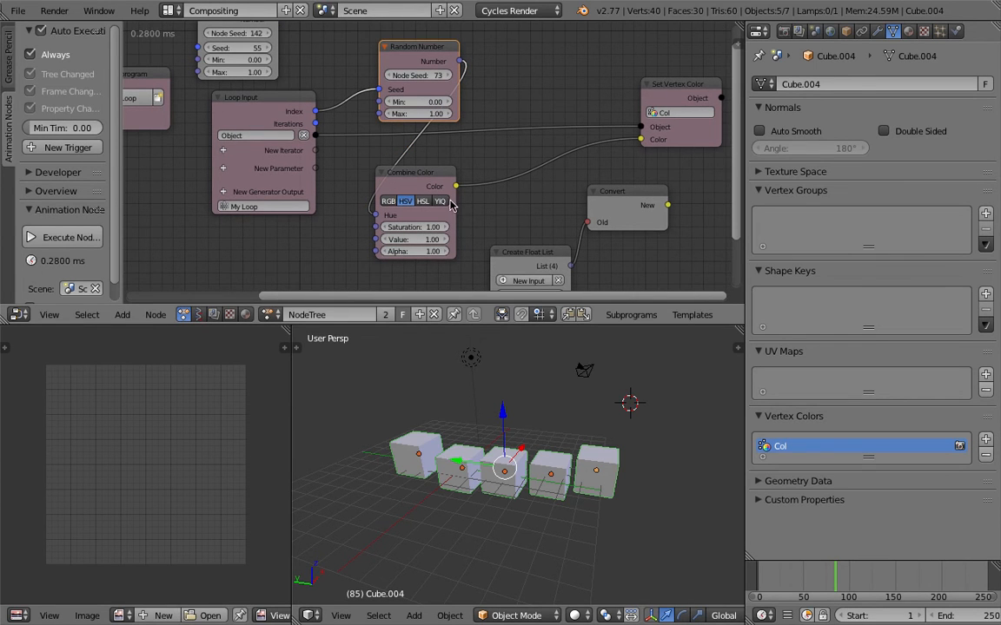
{"action": "middle_click_drag", "start_coordinate": [434, 135], "coordinate": [413, 134]}
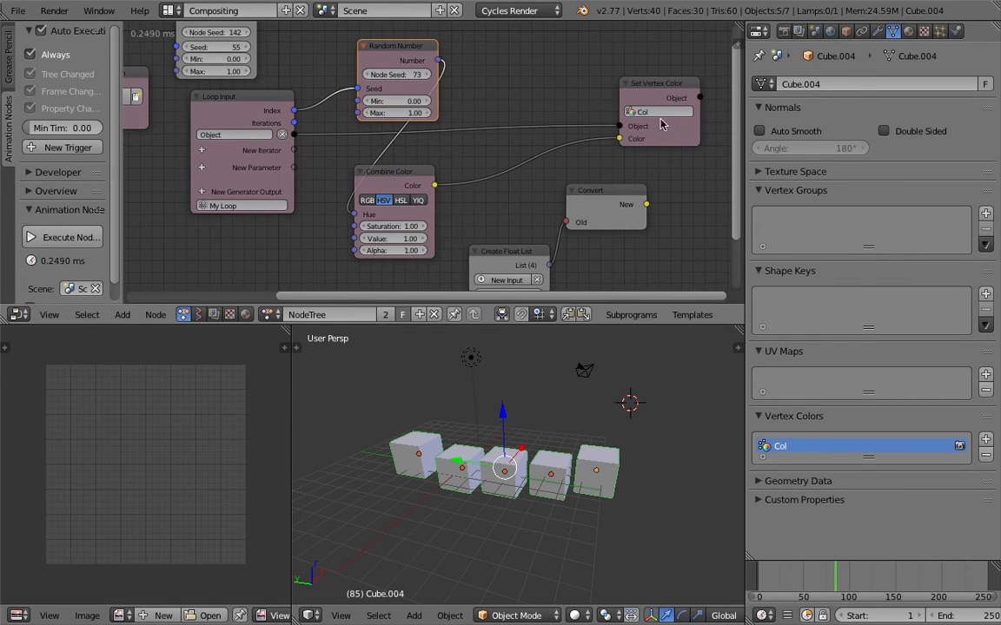
- Select the cubes one after another to check that each has a Col vertex color layer
{"action": "right_click", "coordinate": [591, 489]}
{"action": "right_click", "coordinate": [553, 467]}
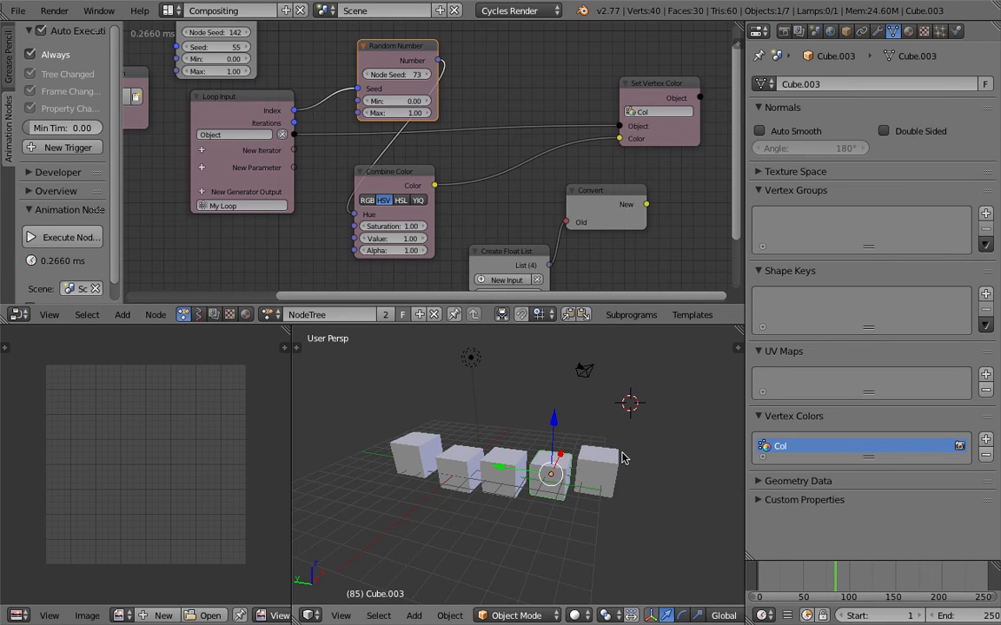
{"action": "right_click", "coordinate": [500, 457]}
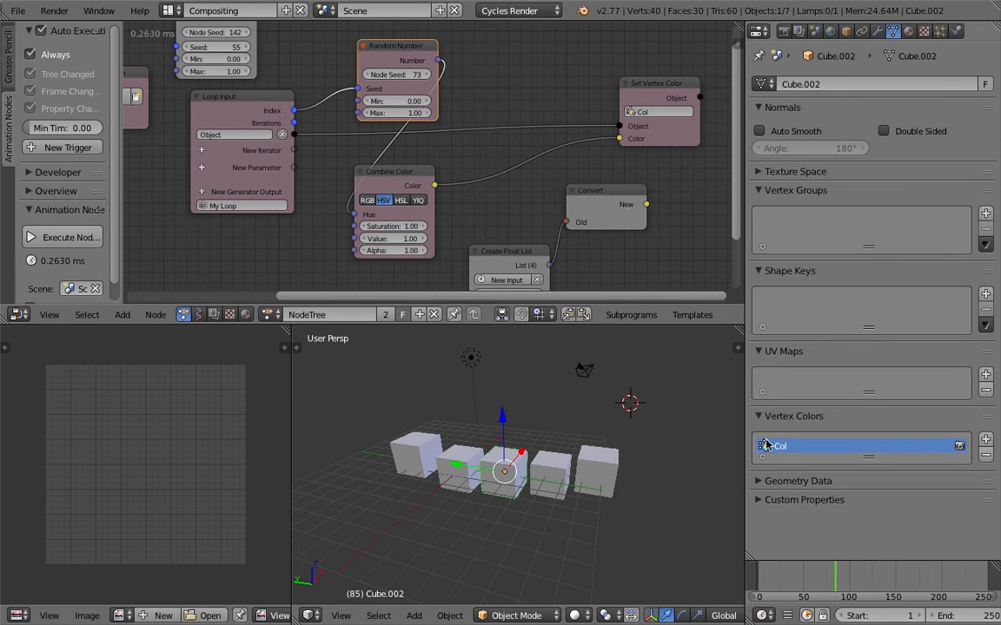
{"action": "middle_click_drag", "start_coordinate": [605, 453], "coordinate": [603, 448]}
{"action": "right_click", "coordinate": [603, 449]}
{"action": "right_click", "coordinate": [557, 471]}
{"action": "right_click", "coordinate": [511, 468]}
{"action": "right_click", "coordinate": [472, 465]}
{"action": "middle_click_drag", "start_coordinate": [569, 431], "coordinate": [553, 465]}
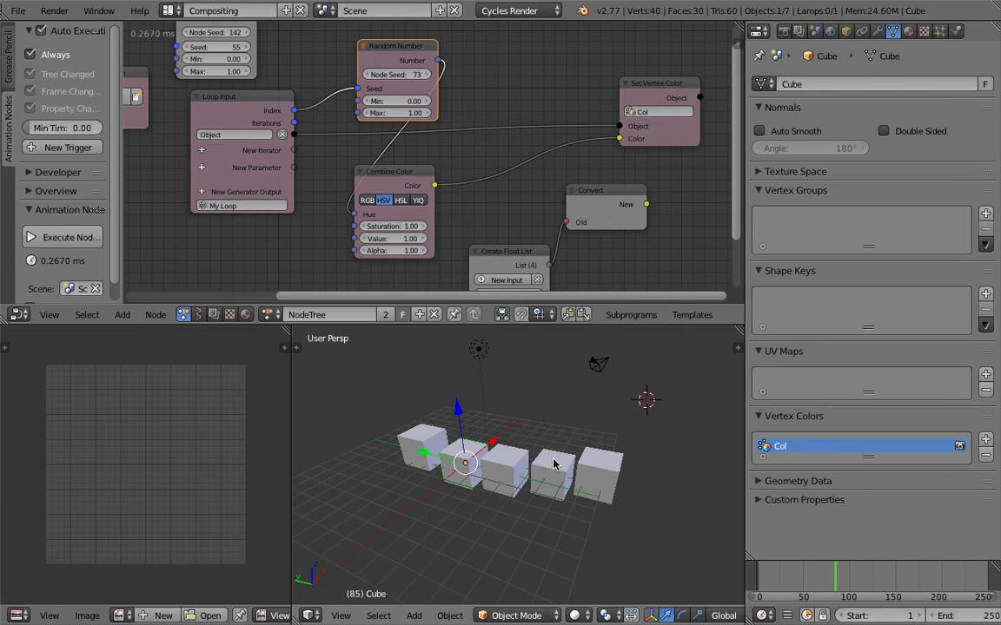
- Set the 3D view to Rendered shading and save the file over the existing one
{"action": "left_click", "coordinate": [586, 611]}
{"action": "left_click", "coordinate": [606, 514]}
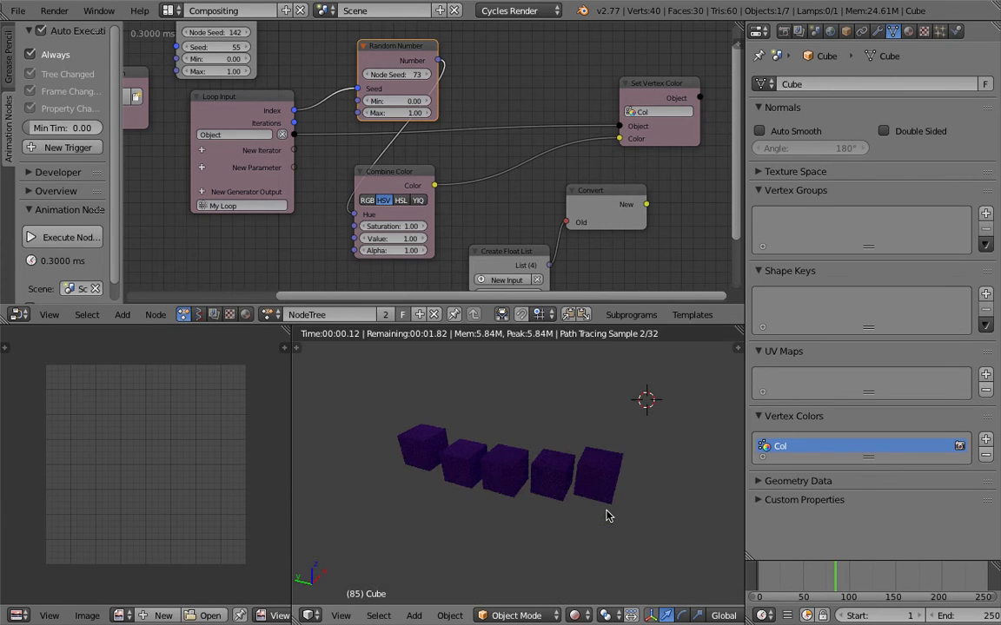
{"action": "scroll", "coordinate": [589, 515], "scroll_direction": "up", "scroll_amount": 2}
{"action": "key", "text": "ctrl+s"}
{"action": "left_click", "coordinate": [573, 478]}
- Show the cubes' material node tree and move the ColorRamp node down and away from the Diffuse BSDF node
{"action": "left_click", "coordinate": [246, 315]}
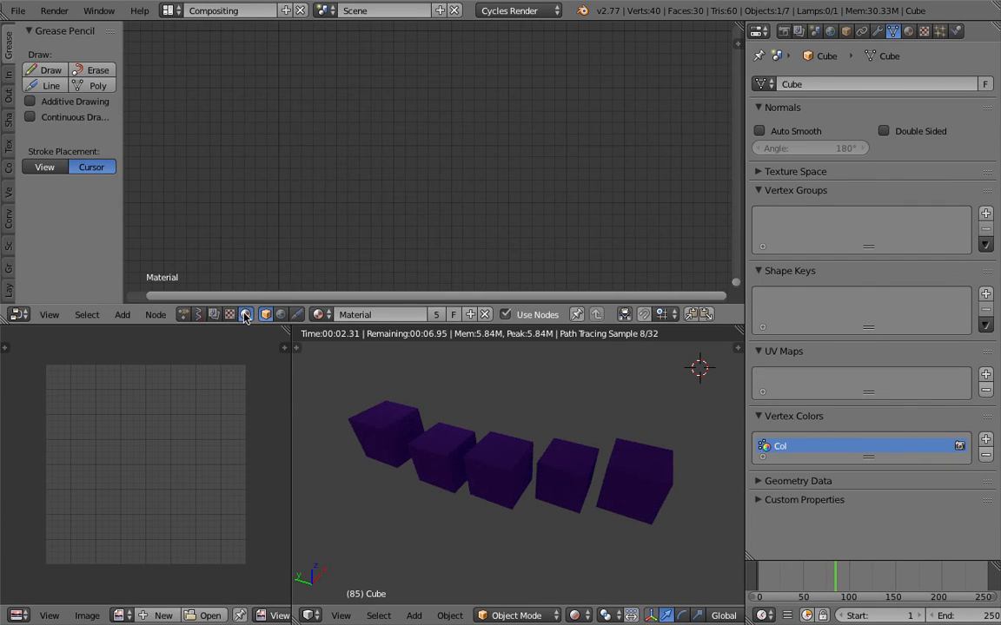
{"action": "scroll", "coordinate": [334, 165], "scroll_direction": "down", "scroll_amount": 5}
{"action": "middle_click_drag", "start_coordinate": [250, 105], "coordinate": [361, 205]}
{"action": "scroll", "coordinate": [359, 205], "scroll_direction": "up", "scroll_amount": 6}
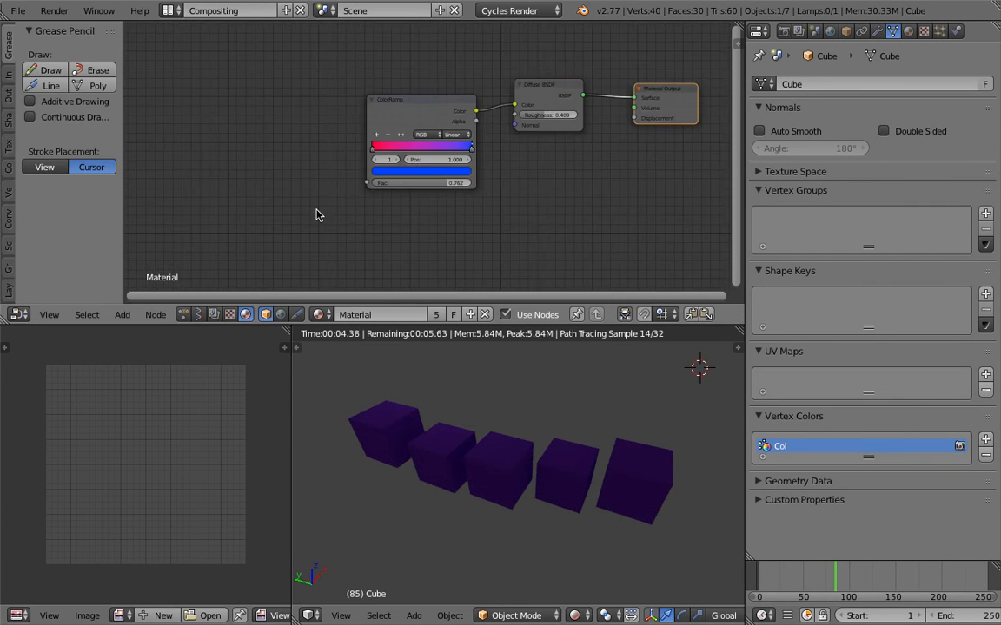
{"action": "middle_click_drag", "start_coordinate": [415, 165], "coordinate": [318, 212]}
{"action": "left_click_drag", "start_coordinate": [313, 152], "coordinate": [293, 183]}
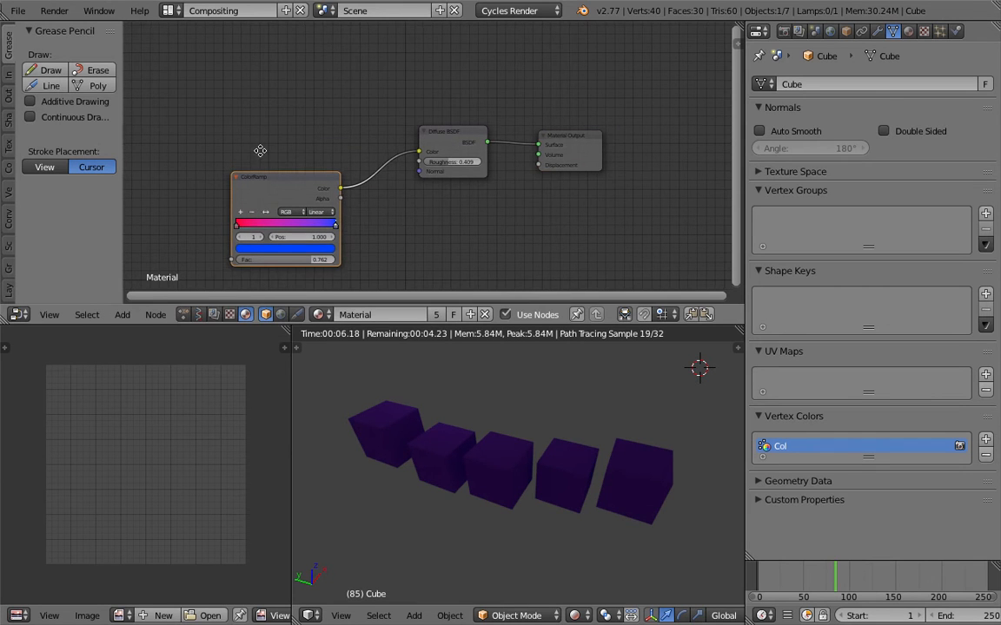
- Add an Attribute node to the material and set its name to Col
{"action": "key", "text": "shift+a"}
{"action": "left_click", "coordinate": [222, 99]}
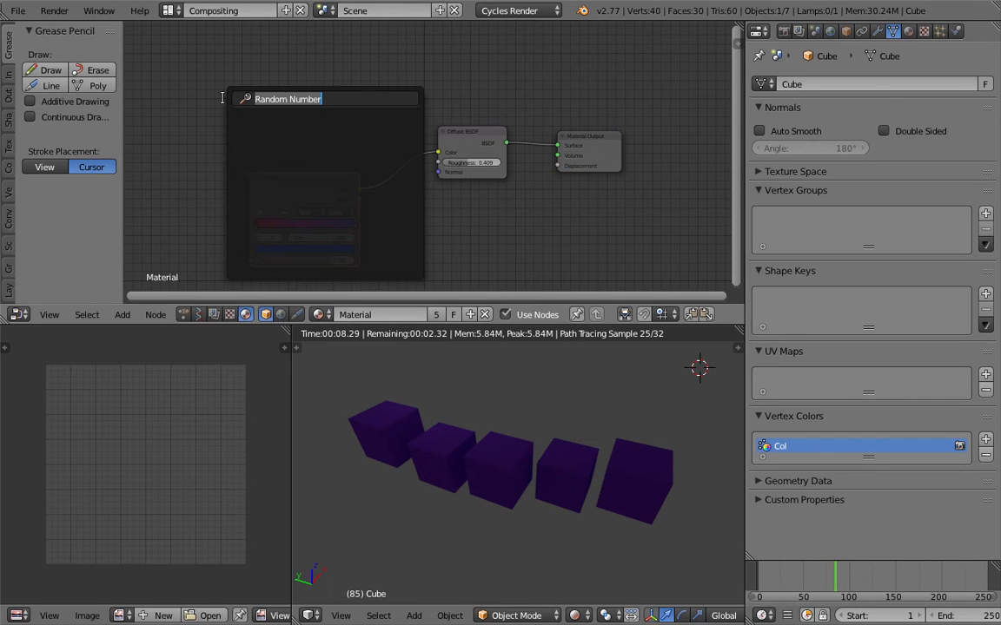
{"action": "type", "text": "att"}
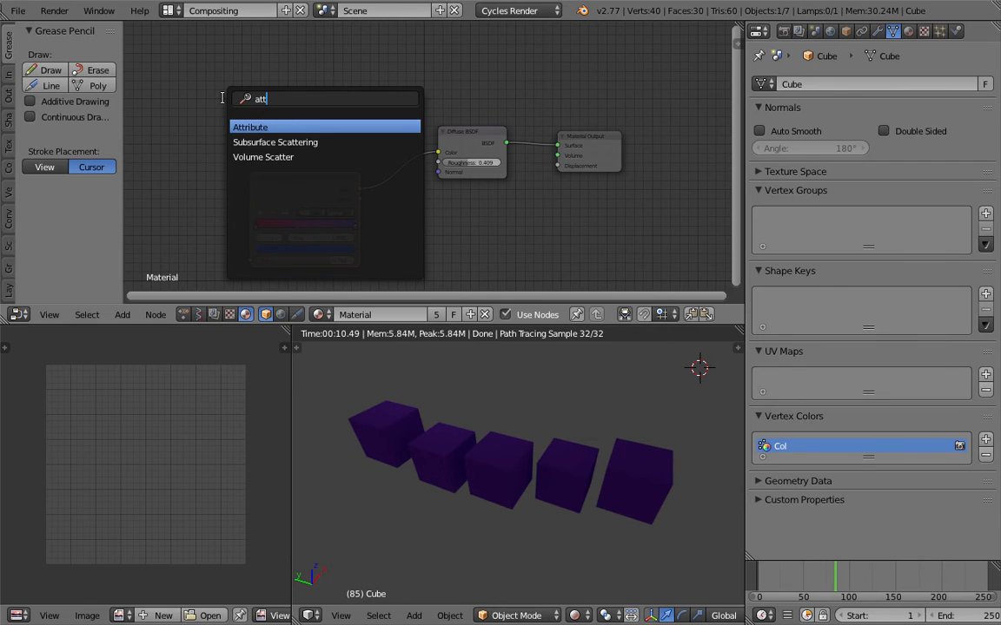
{"action": "key", "text": "Return"}
{"action": "left_click", "coordinate": [222, 99]}
{"action": "scroll", "coordinate": [245, 144], "scroll_direction": "up", "scroll_amount": 2}
{"action": "left_click", "coordinate": [245, 145]}
{"action": "type", "text": "Col"}
{"action": "key", "text": "Return"}
- Position the Attribute node just above the ColorRamp node
{"action": "scroll", "coordinate": [304, 138], "scroll_direction": "up", "scroll_amount": 1}
{"action": "mouse_move", "coordinate": [304, 138]}
{"action": "middle_mouse_down"}
{"action": "mouse_move", "coordinate": [337, 141]}
{"action": "mouse_move", "coordinate": [306, 130]}
{"action": "middle_mouse_up"}
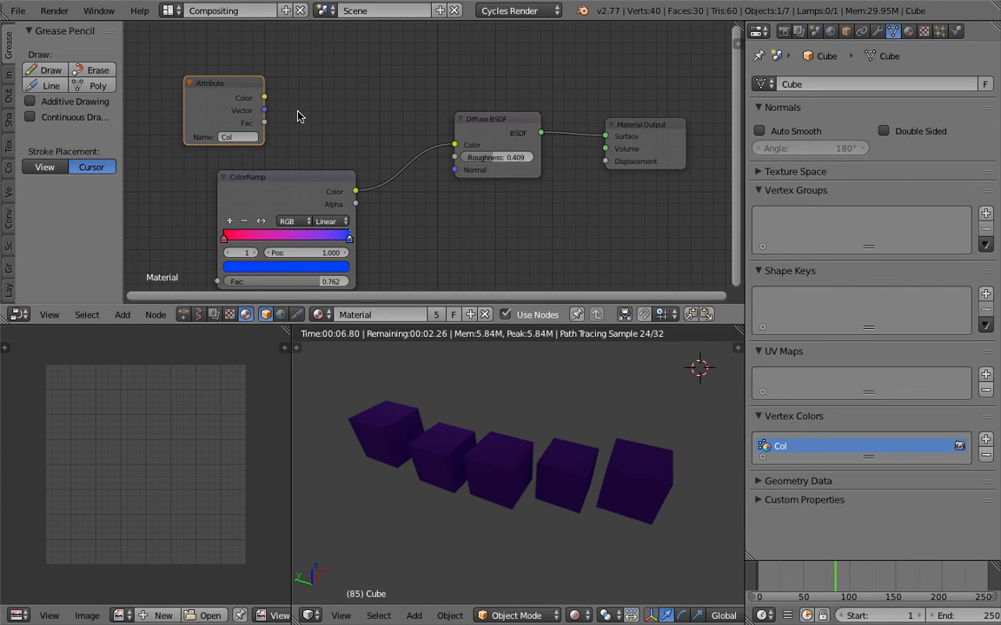
{"action": "left_click_drag", "start_coordinate": [243, 92], "coordinate": [306, 95]}
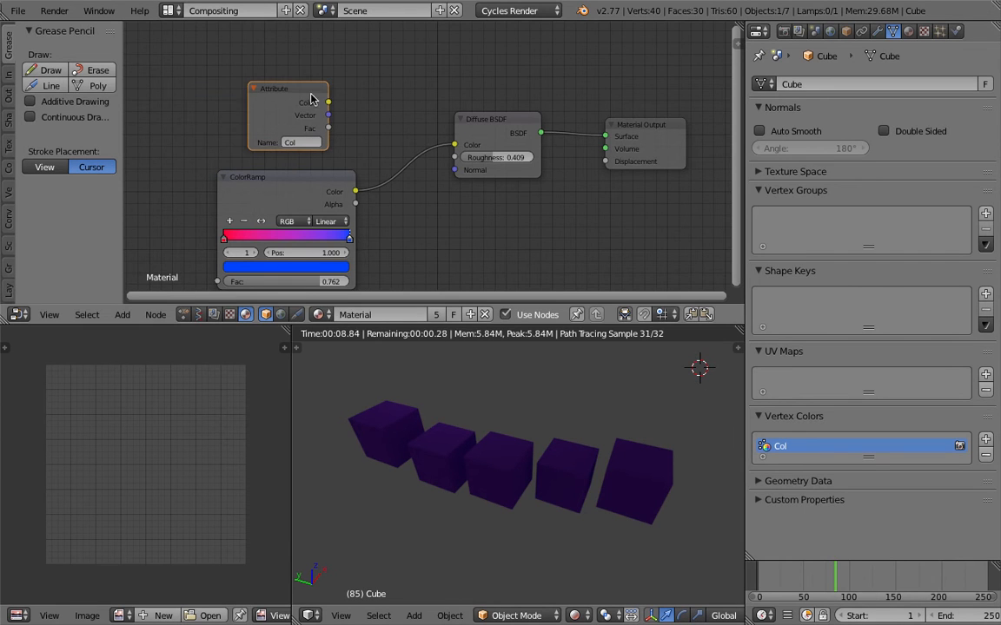
{"action": "scroll", "coordinate": [313, 132], "scroll_direction": "up", "scroll_amount": 1}
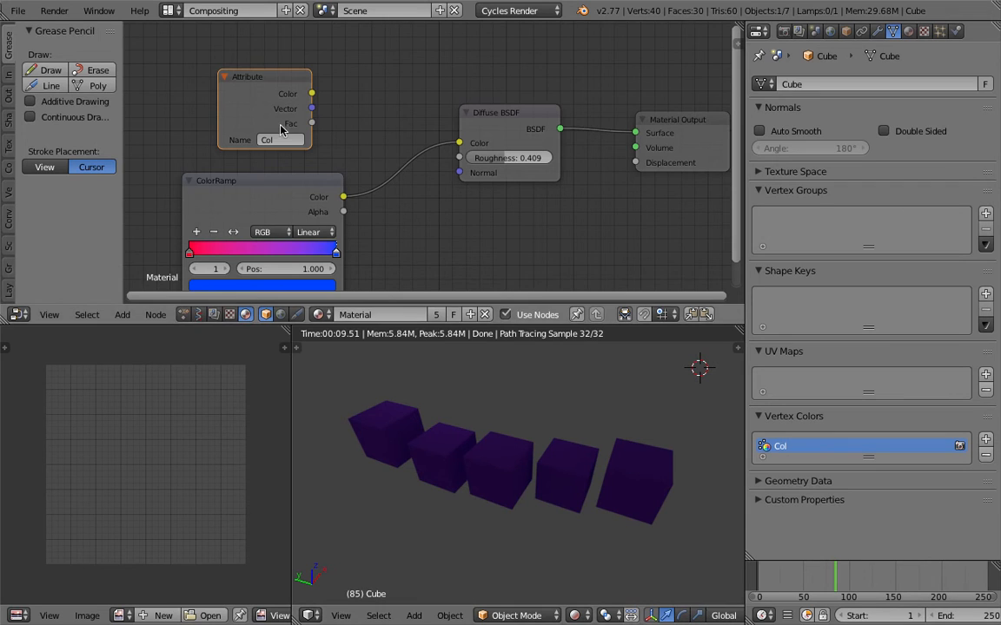
{"action": "left_click_drag", "start_coordinate": [280, 79], "coordinate": [290, 75]}
{"action": "middle_click_drag", "start_coordinate": [285, 105], "coordinate": [293, 103]}
{"action": "left_click_drag", "start_coordinate": [290, 79], "coordinate": [286, 82]}
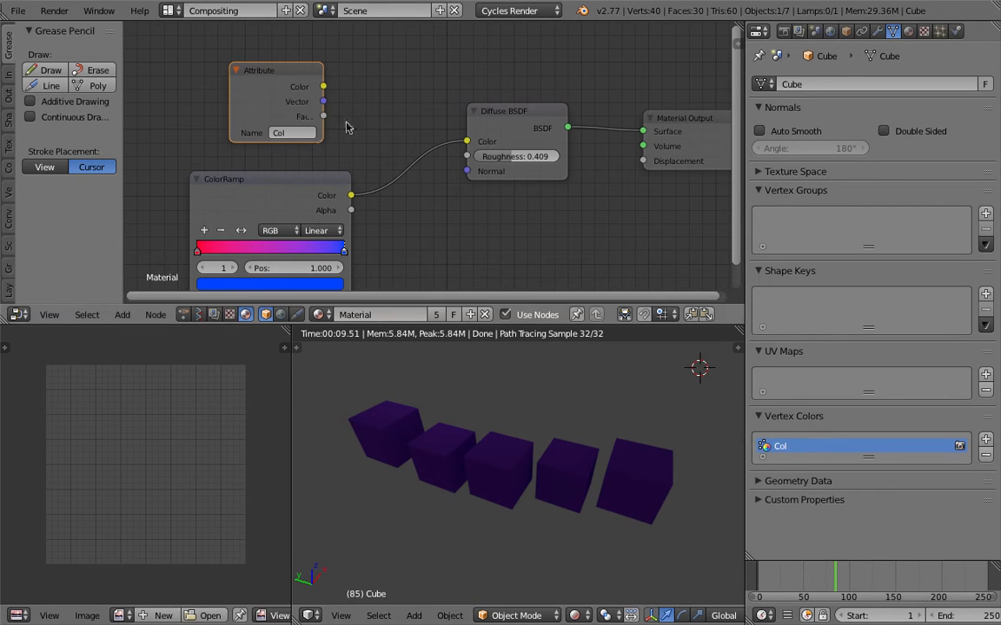
- Link the Attribute node's Color output to the Diffuse BSDF node's Color input, replacing the ColorRamp link
{"action": "left_click_drag", "start_coordinate": [323, 86], "coordinate": [419, 131]}
{"action": "left_click_drag", "start_coordinate": [323, 102], "coordinate": [396, 122]}
{"action": "left_click_drag", "start_coordinate": [323, 116], "coordinate": [302, 123]}
{"action": "scroll", "coordinate": [300, 118], "scroll_direction": "up", "scroll_amount": 1}
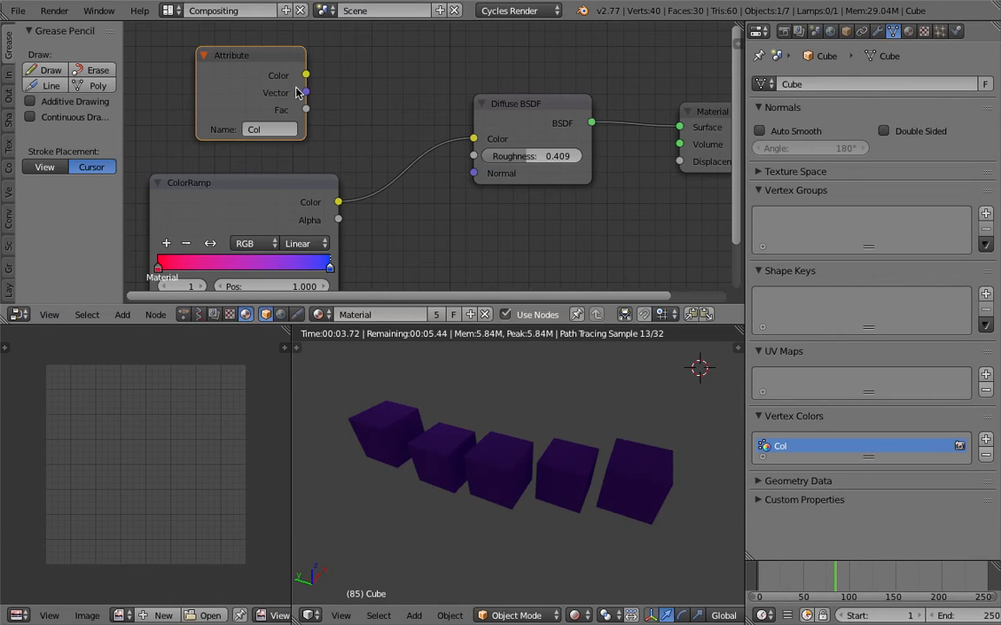
{"action": "left_click_drag", "start_coordinate": [307, 57], "coordinate": [472, 139]}
{"action": "middle_click_drag", "start_coordinate": [556, 438], "coordinate": [560, 437]}
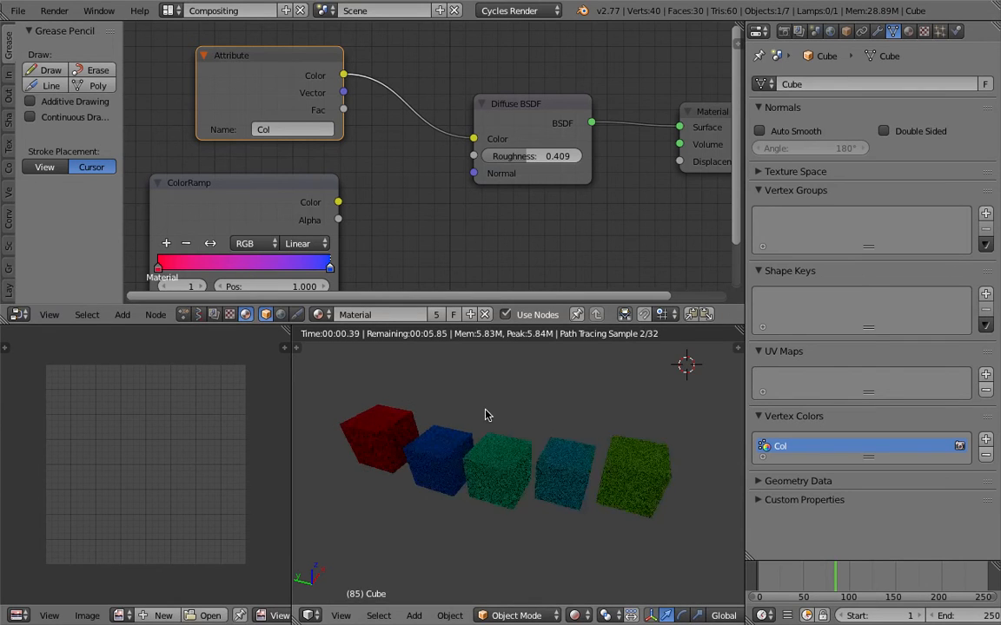
- Return to the Animation Nodes tree and set the Node Seed of the Random Number node feeding Hue to 105
{"action": "left_click", "coordinate": [183, 314]}
{"action": "left_click", "coordinate": [19, 13]}
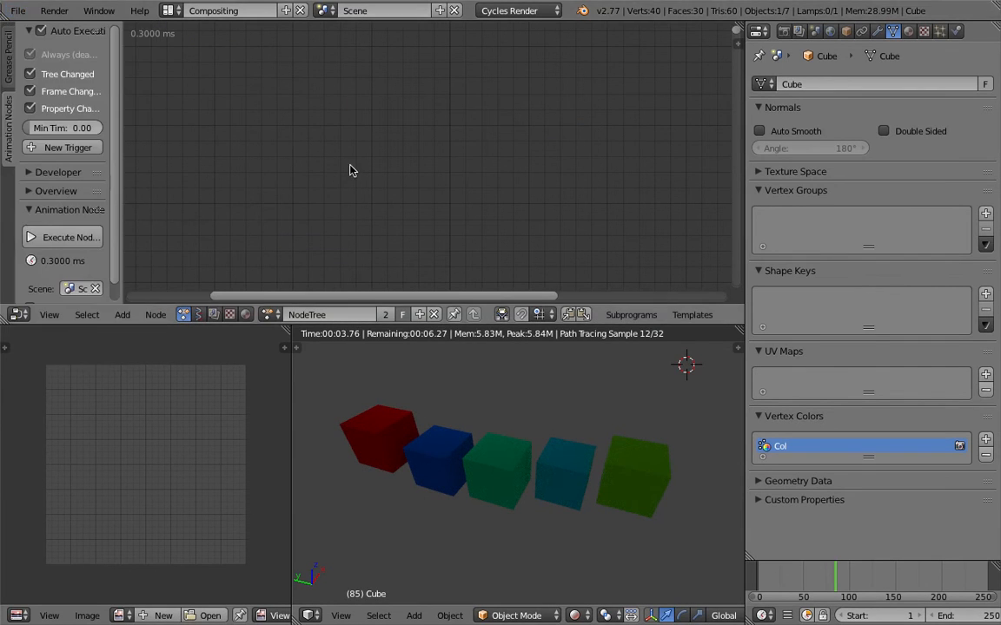
{"action": "key", "text": "Home"}
{"action": "scroll", "coordinate": [434, 165], "scroll_direction": "up", "scroll_amount": 8}
{"action": "middle_click_drag", "start_coordinate": [458, 138], "coordinate": [346, 102]}
{"action": "left_click_drag", "start_coordinate": [455, 103], "coordinate": [513, 103]}
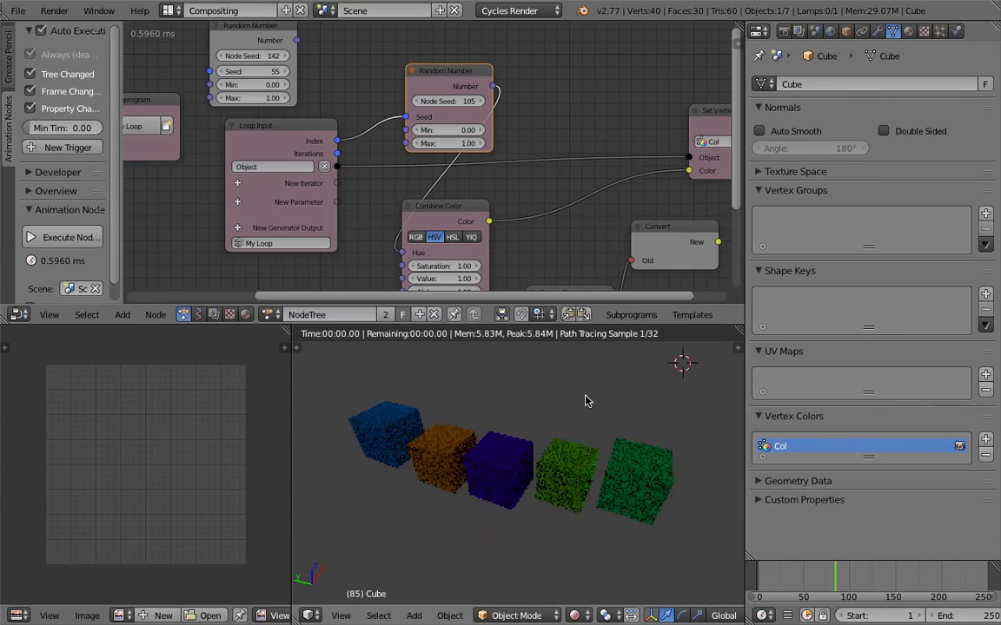
- Move the Random Number node aside and link the Loop Input Index directly to Combine Color's Hue, shifting Combine Color right
{"action": "scroll", "coordinate": [467, 156], "scroll_direction": "down", "scroll_amount": 1}
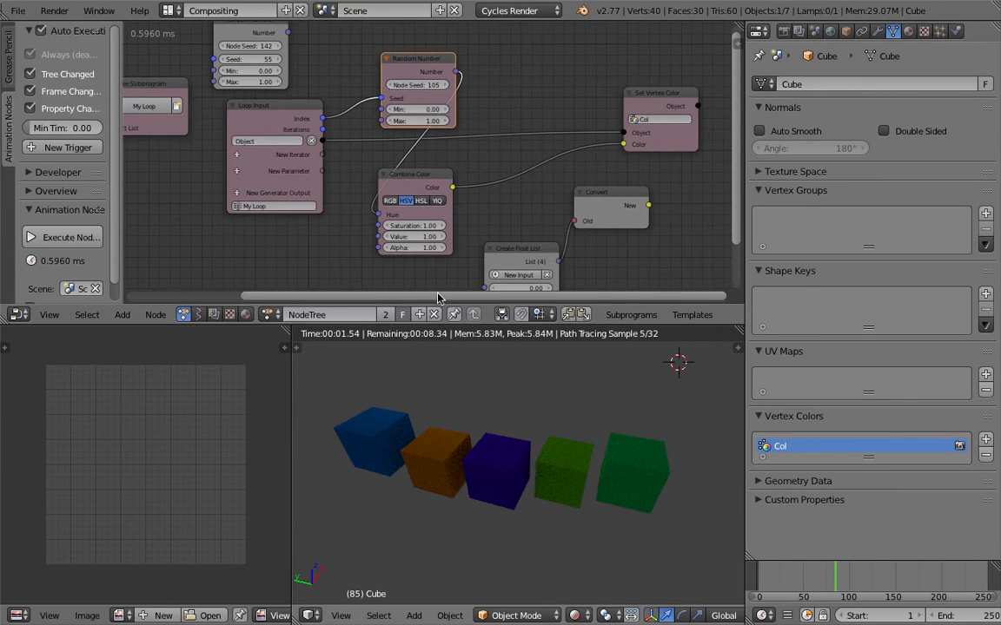
{"action": "scroll", "coordinate": [540, 476], "scroll_direction": "down", "scroll_amount": 3}
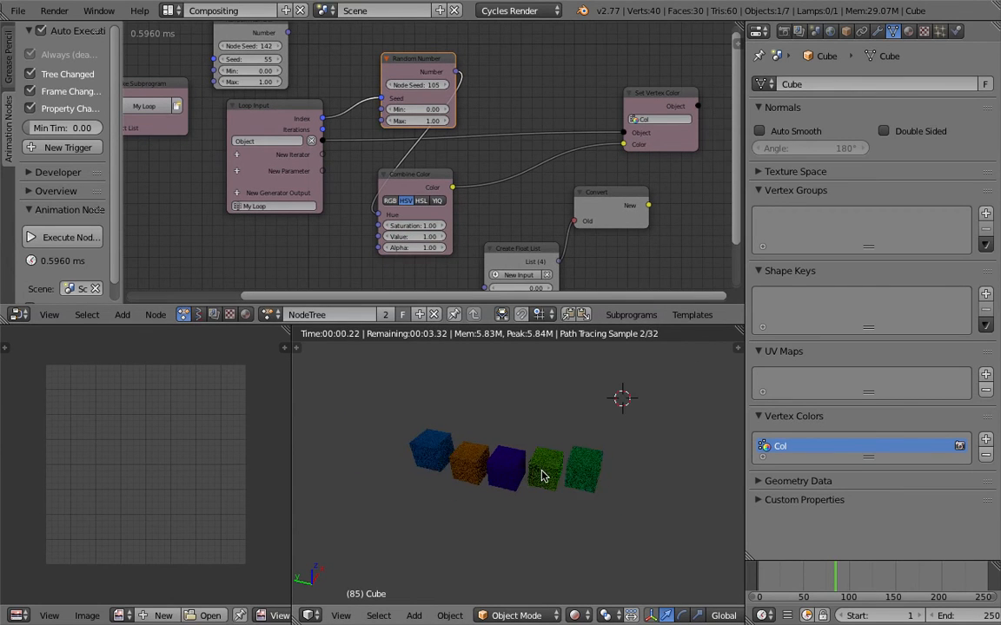
{"action": "scroll", "coordinate": [435, 426], "scroll_direction": "up", "scroll_amount": 2}
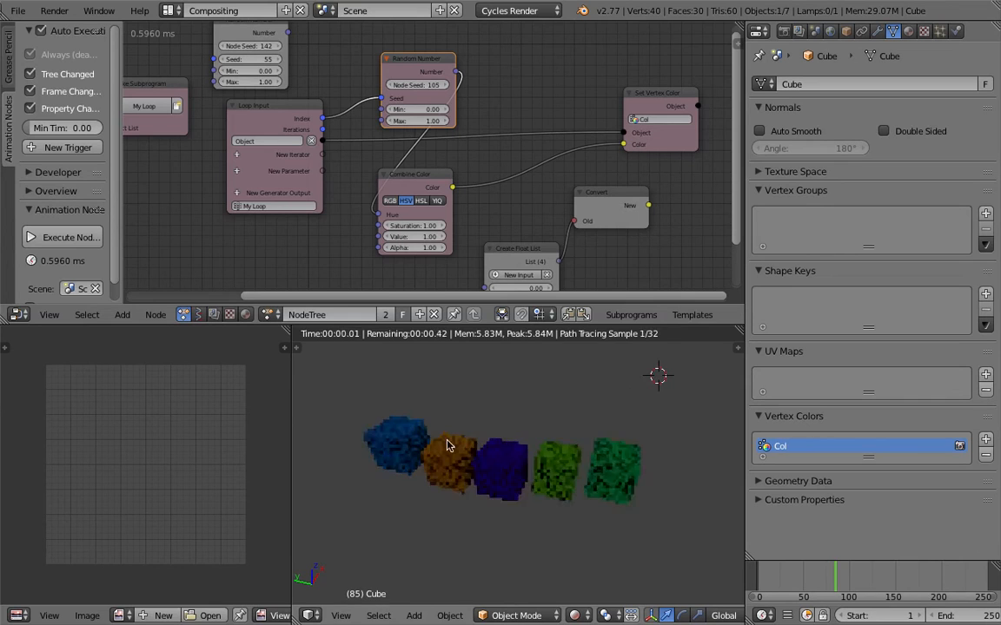
{"action": "middle_click_drag", "start_coordinate": [344, 167], "coordinate": [348, 173]}
{"action": "left_click_drag", "start_coordinate": [426, 75], "coordinate": [473, 65]}
{"action": "left_click_drag", "start_coordinate": [327, 124], "coordinate": [382, 220]}
{"action": "left_click_drag", "start_coordinate": [432, 188], "coordinate": [452, 191]}
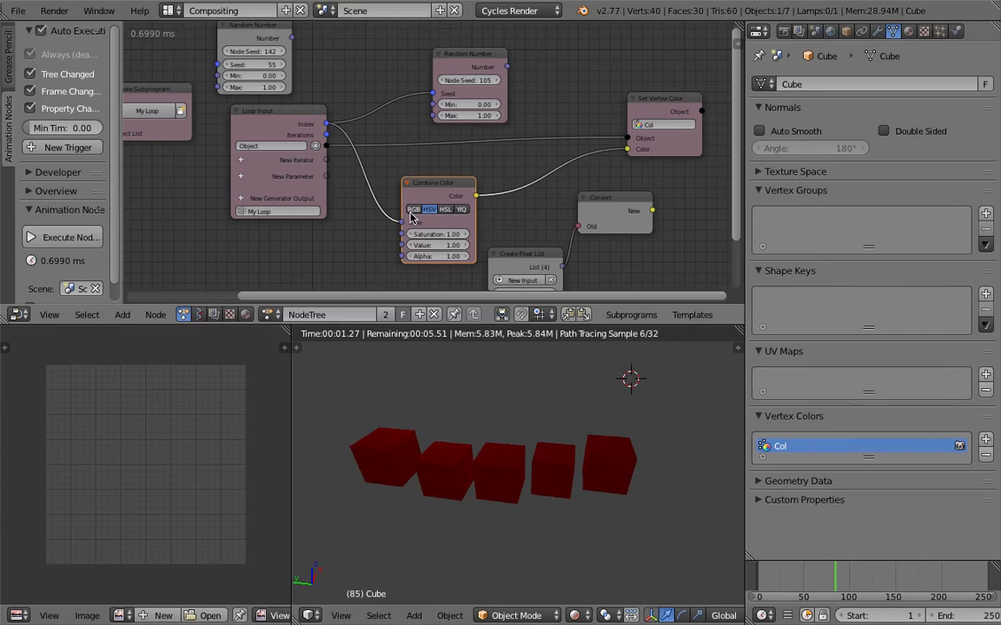
{"action": "left_click_drag", "start_coordinate": [413, 194], "coordinate": [424, 195]}
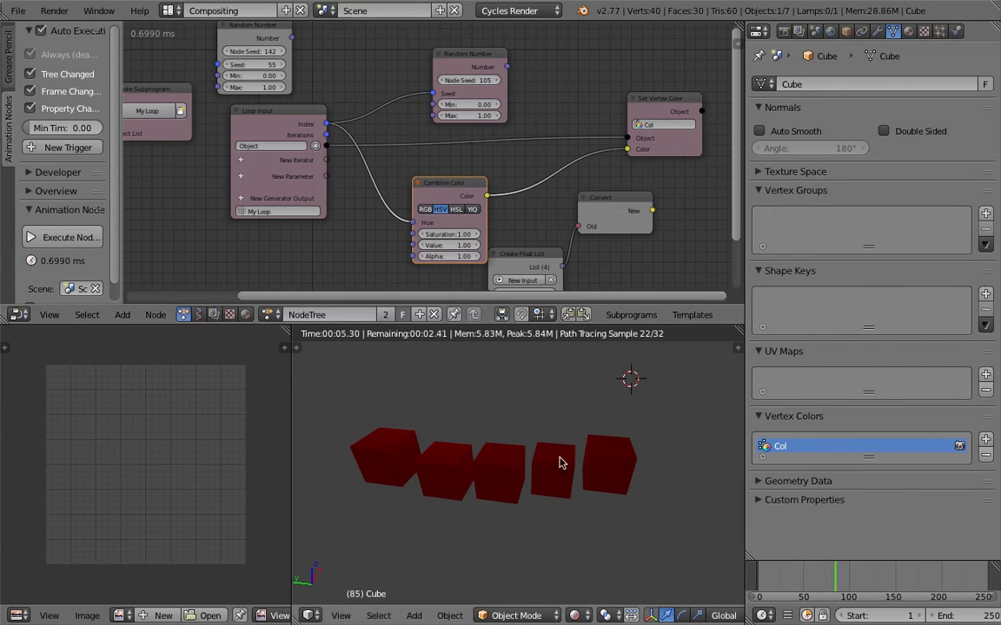
- Move the Create Float List node aside and insert a Math node on the link between Loop Input's Index and Combine Color's Hue
{"action": "middle_click_drag", "start_coordinate": [576, 465], "coordinate": [465, 438]}
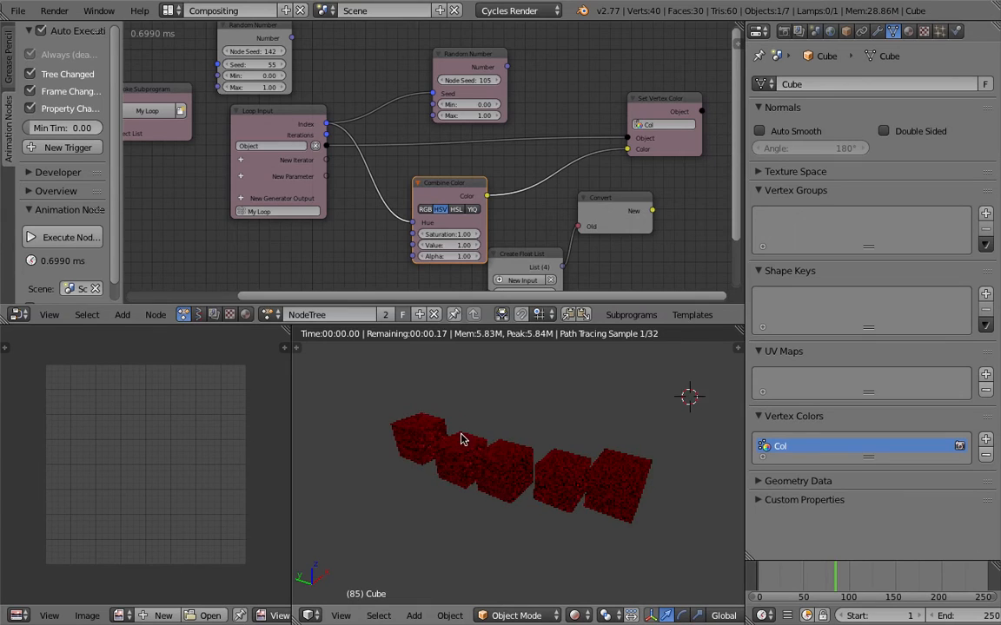
{"action": "left_click_drag", "start_coordinate": [525, 261], "coordinate": [566, 252]}
{"action": "middle_click_drag", "start_coordinate": [390, 227], "coordinate": [407, 223]}
{"action": "key", "text": "ctrl+a"}
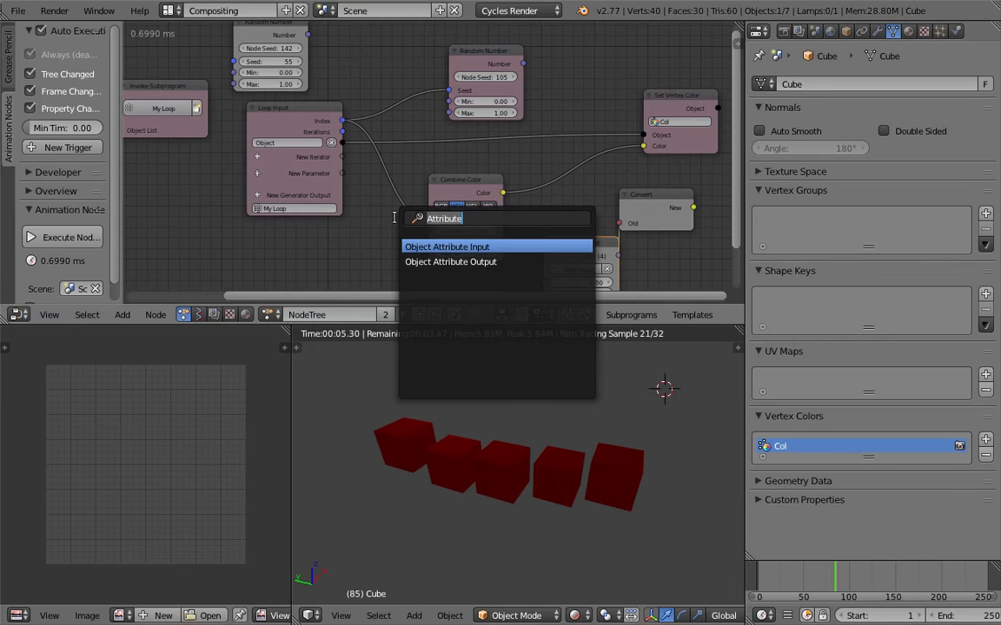
{"action": "type", "text": "math"}
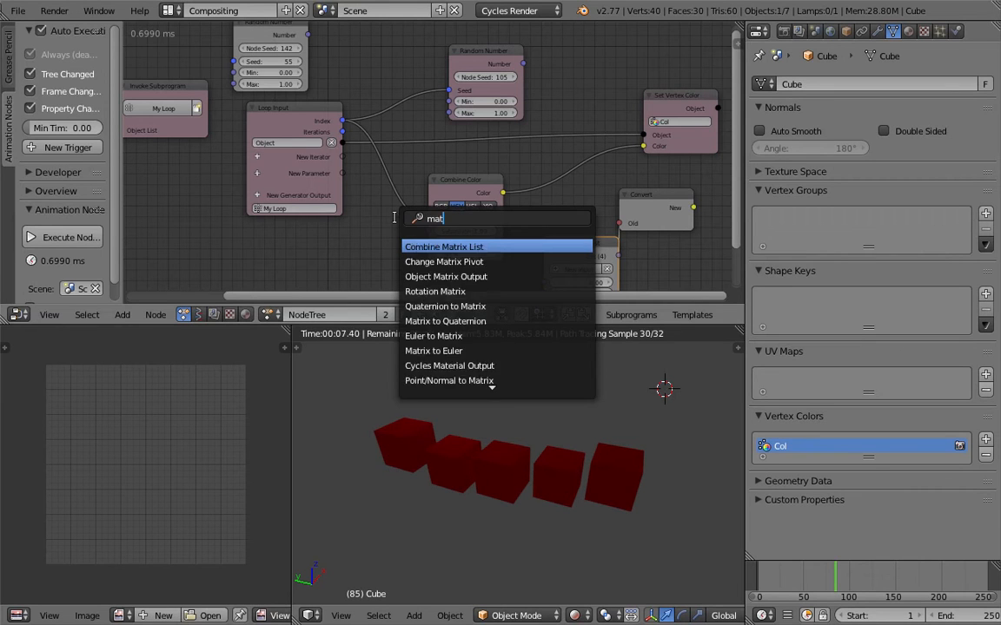
{"action": "key", "text": "Down"}
{"action": "key", "text": "Down"}
{"action": "key", "text": "Down"}
{"action": "key", "text": "Return"}
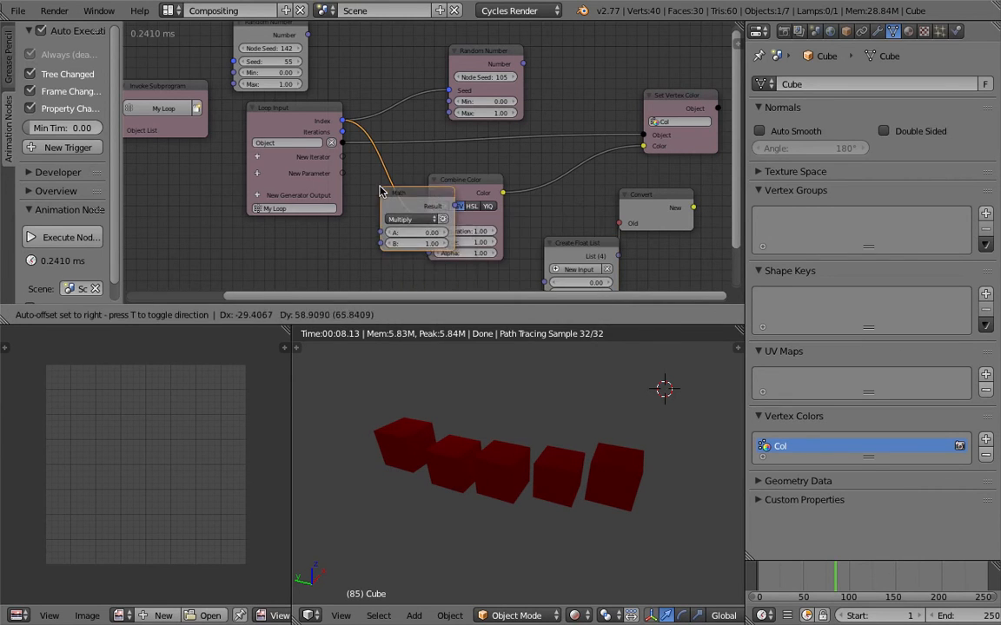
{"action": "left_click", "coordinate": [385, 192]}
- Set the Math node's operation to Divide and link Loop Input's Iterations to its B input
{"action": "left_click", "coordinate": [405, 218]}
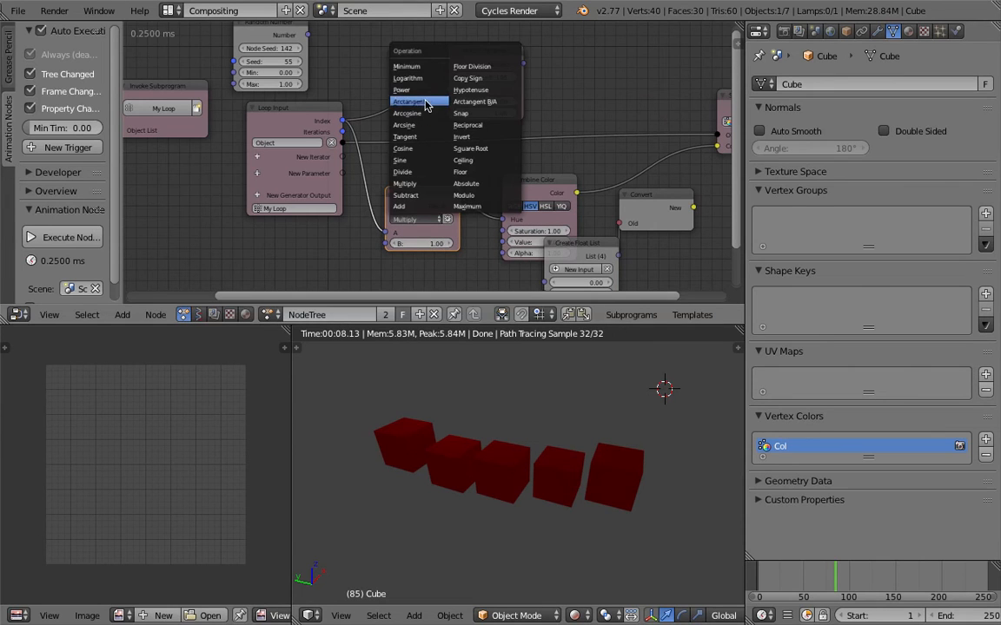
{"action": "left_click", "coordinate": [404, 172]}
{"action": "left_click_drag", "start_coordinate": [342, 132], "coordinate": [385, 243]}
- Duplicate the end cube twice, placing each copy further along the row
{"action": "middle_click_drag", "start_coordinate": [464, 443], "coordinate": [614, 504]}
{"action": "middle_click_drag", "start_coordinate": [379, 408], "coordinate": [504, 448]}
{"action": "key", "text": "shift+d"}
{"action": "left_click", "coordinate": [404, 465]}
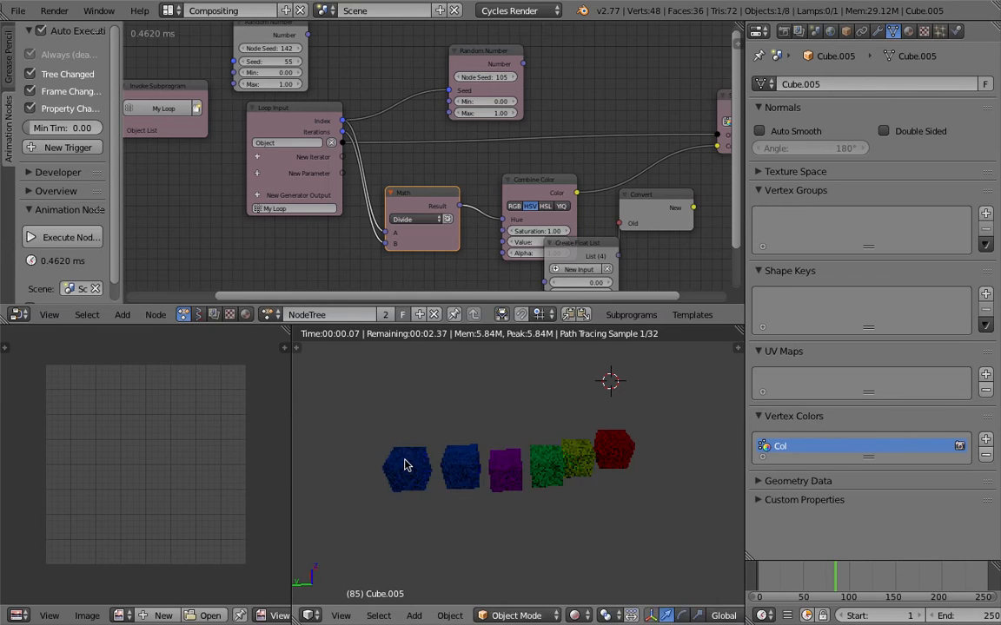
{"action": "key", "text": "shift+d"}
{"action": "left_click", "coordinate": [340, 457]}
- Refresh the cube colours by switching the viewport shading to Solid and back to Rendered, and inspect the row from several angles
{"action": "left_click", "coordinate": [573, 614]}
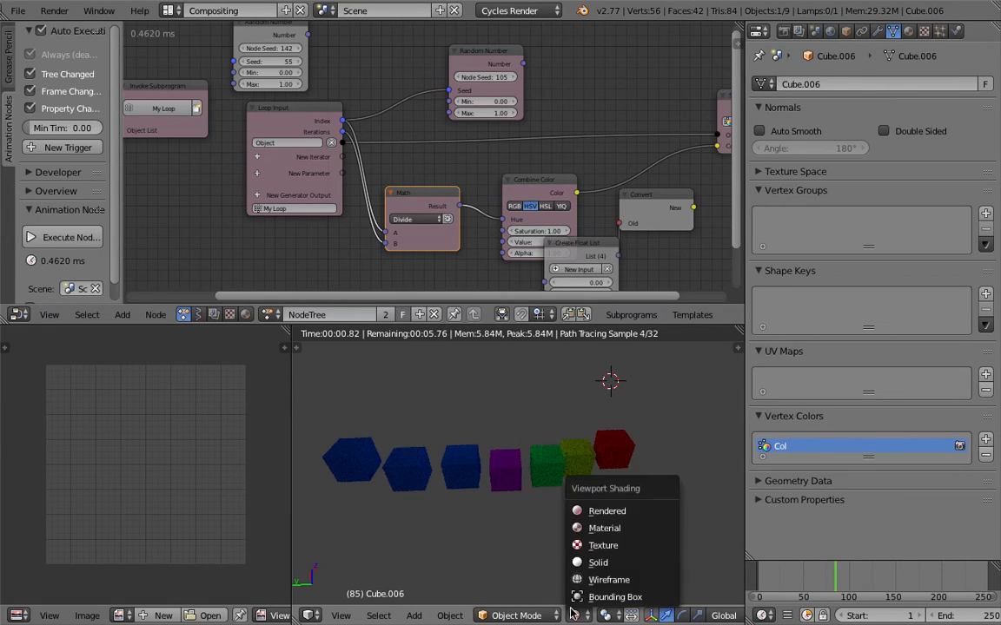
{"action": "left_click", "coordinate": [598, 563]}
{"action": "left_click", "coordinate": [573, 614]}
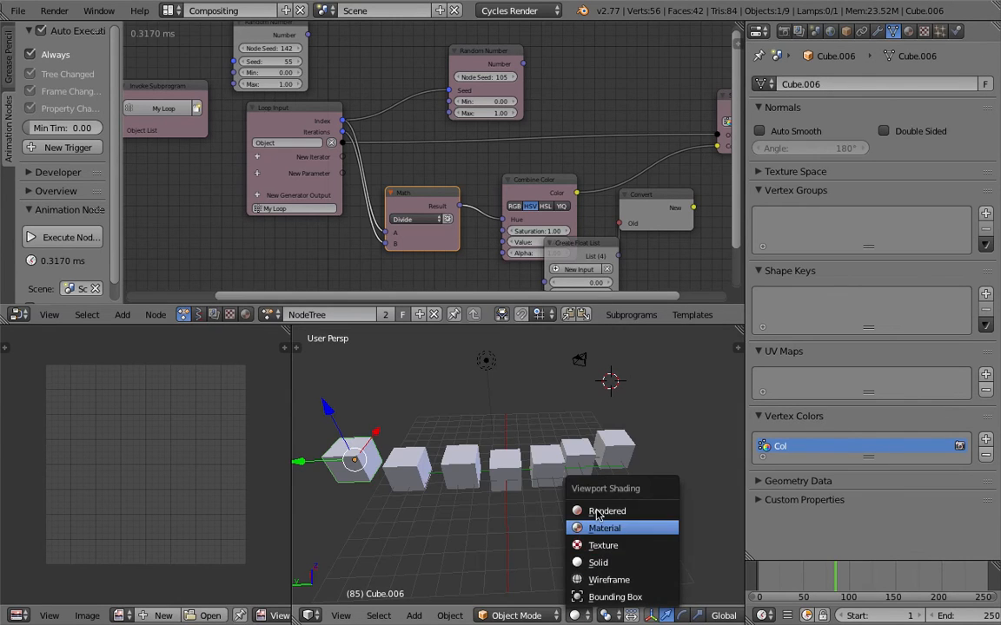
{"action": "left_click", "coordinate": [597, 512]}
{"action": "middle_click_drag", "start_coordinate": [559, 513], "coordinate": [536, 512]}
{"action": "left_click", "coordinate": [574, 614]}
{"action": "left_click", "coordinate": [597, 563]}
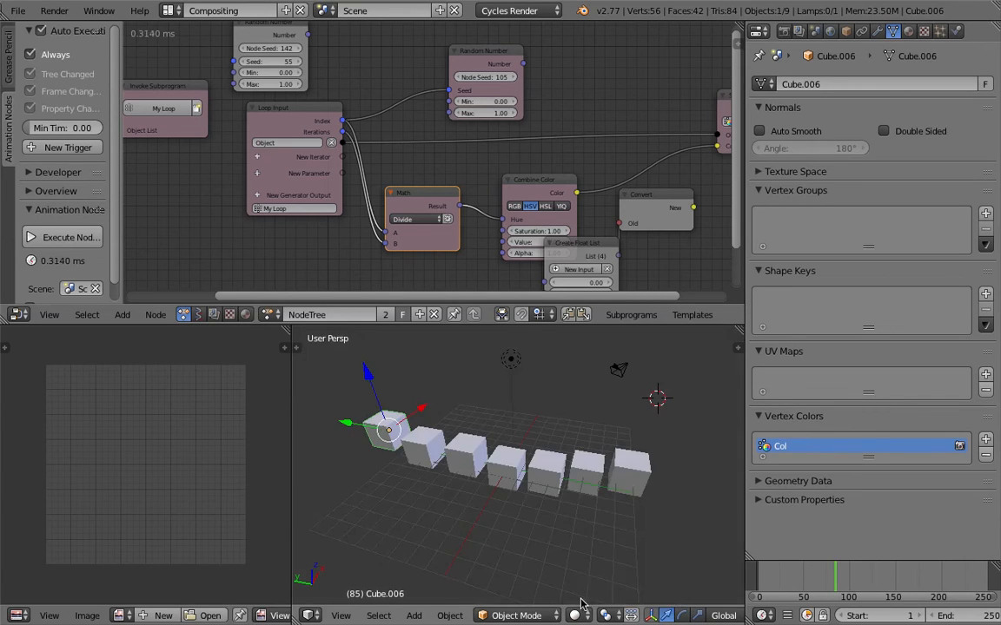
{"action": "left_click", "coordinate": [574, 614]}
{"action": "left_click", "coordinate": [597, 513]}
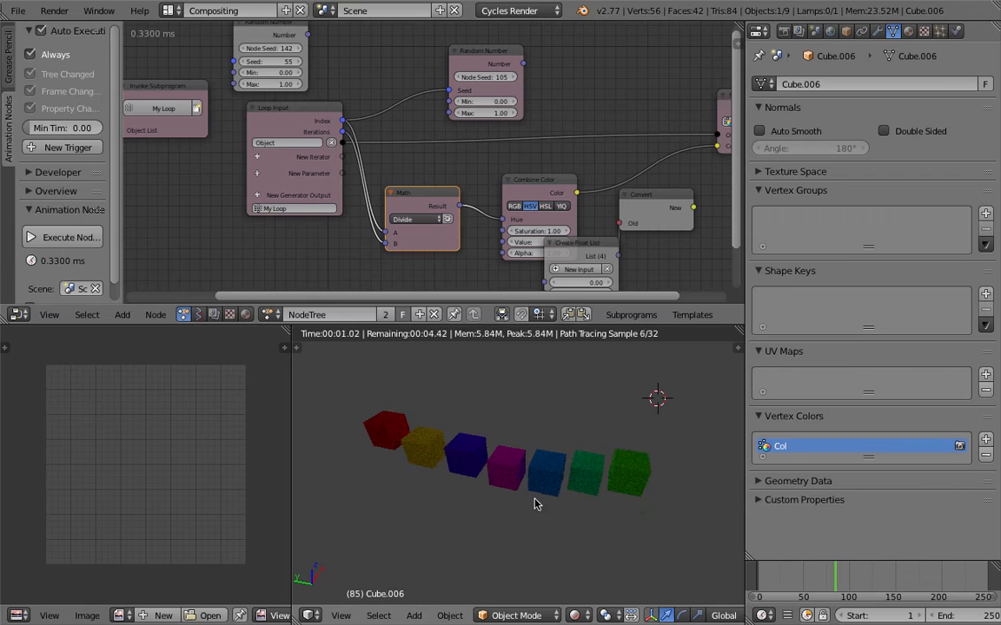
{"action": "scroll", "coordinate": [539, 478], "scroll_direction": "up", "scroll_amount": 3}
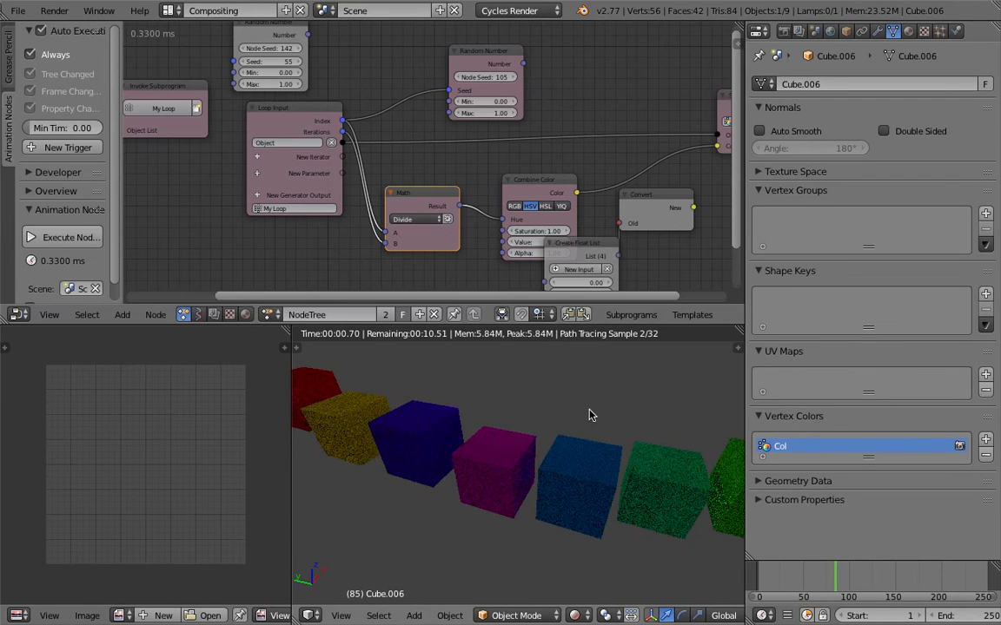
{"action": "scroll", "coordinate": [513, 442], "scroll_direction": "down", "scroll_amount": 4}
{"action": "mouse_move", "coordinate": [394, 447]}
{"action": "middle_mouse_down"}
{"action": "mouse_move", "coordinate": [301, 429]}
{"action": "mouse_move", "coordinate": [375, 472]}
{"action": "middle_mouse_up"}
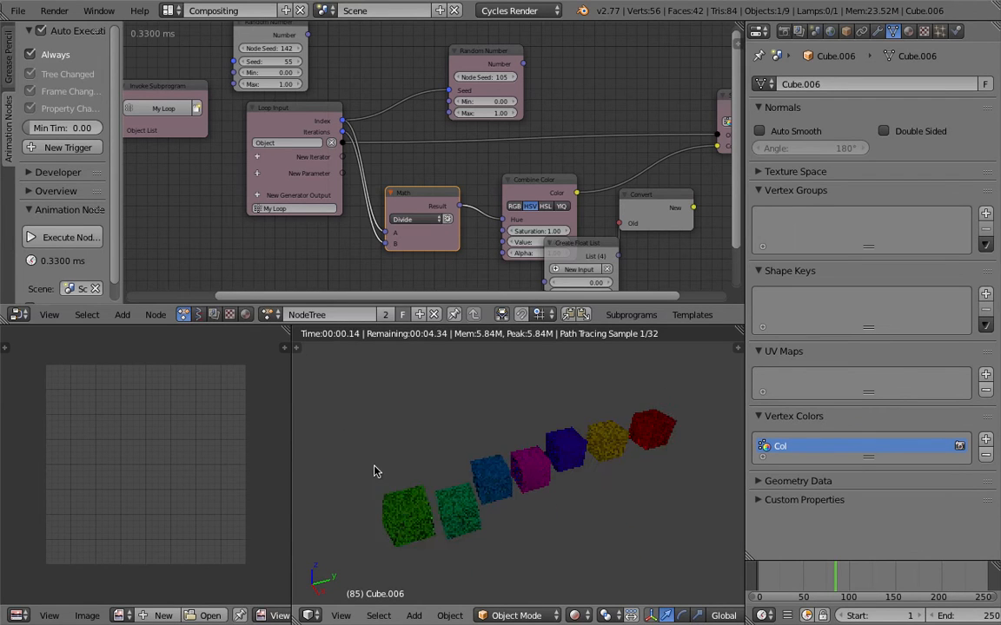
- Move the Convert and Create Float List nodes clear of the Combine Color node
{"action": "middle_click_drag", "start_coordinate": [425, 199], "coordinate": [299, 168]}
{"action": "scroll", "coordinate": [313, 169], "scroll_direction": "down", "scroll_amount": 1}
{"action": "scroll", "coordinate": [347, 167], "scroll_direction": "up", "scroll_amount": 1}
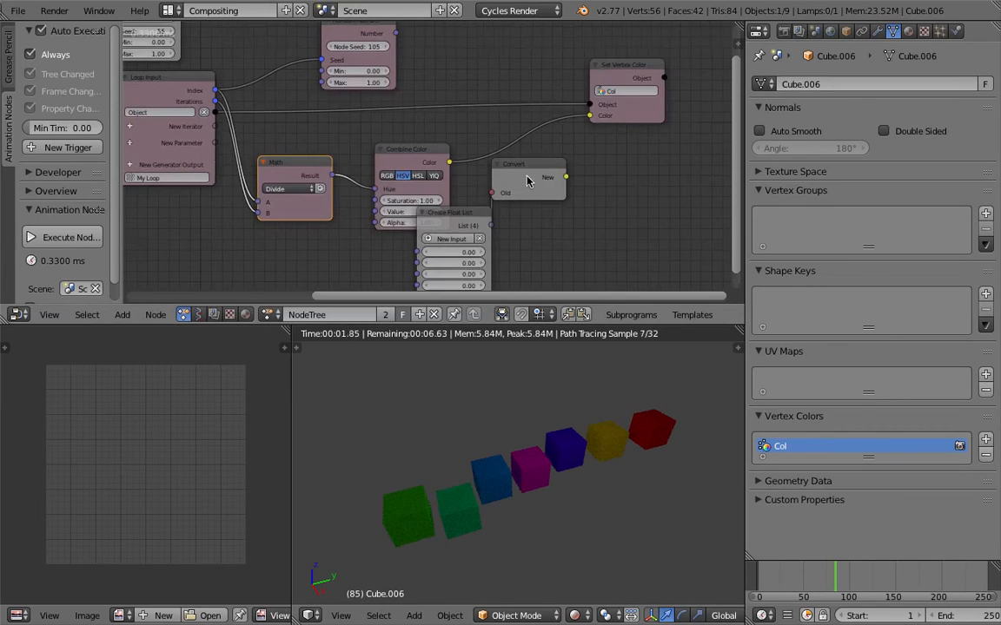
{"action": "left_click_drag", "start_coordinate": [527, 180], "coordinate": [596, 203]}
{"action": "middle_click_drag", "start_coordinate": [369, 241], "coordinate": [384, 184]}
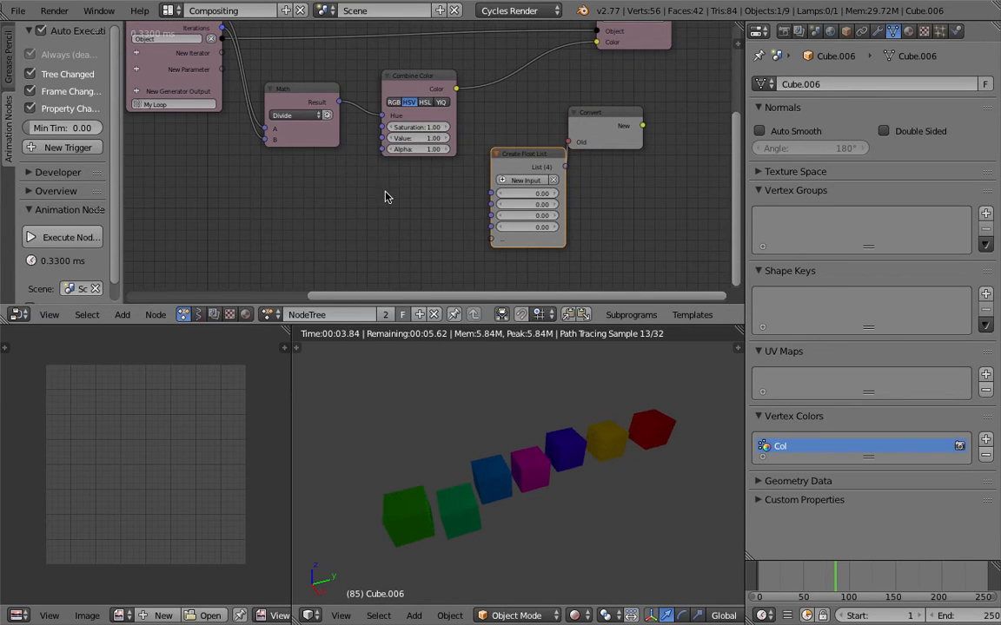
- Add a Debug Loop node below Combine Color and link the Math node's Result to its Data input
{"action": "key", "text": "shift+a"}
{"action": "left_click", "coordinate": [384, 192]}
{"action": "type", "text": "debug"}
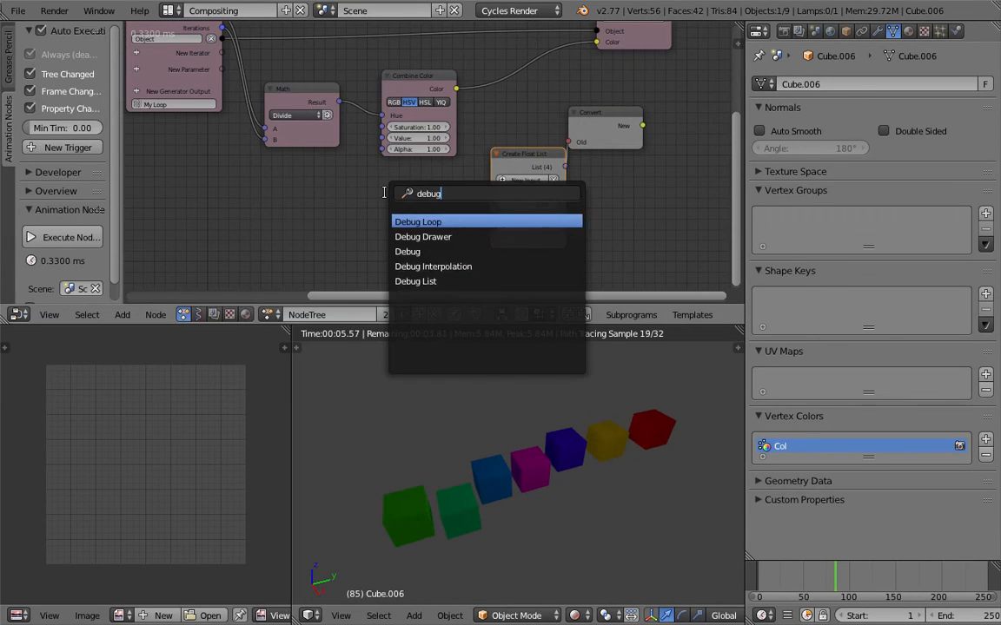
{"action": "key", "text": "Return"}
{"action": "left_click_drag", "start_coordinate": [339, 103], "coordinate": [386, 225]}
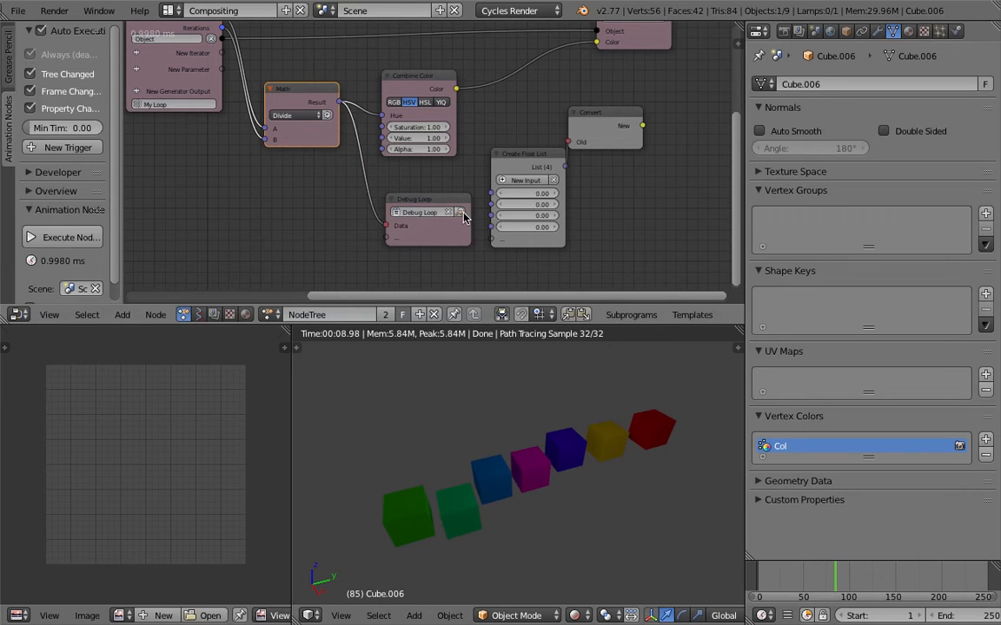
- Turn the image editor into a Text Editor showing the Debug Loop output, move to frame 55 and examine the listed values
{"action": "key", "text": "shift+F11"}
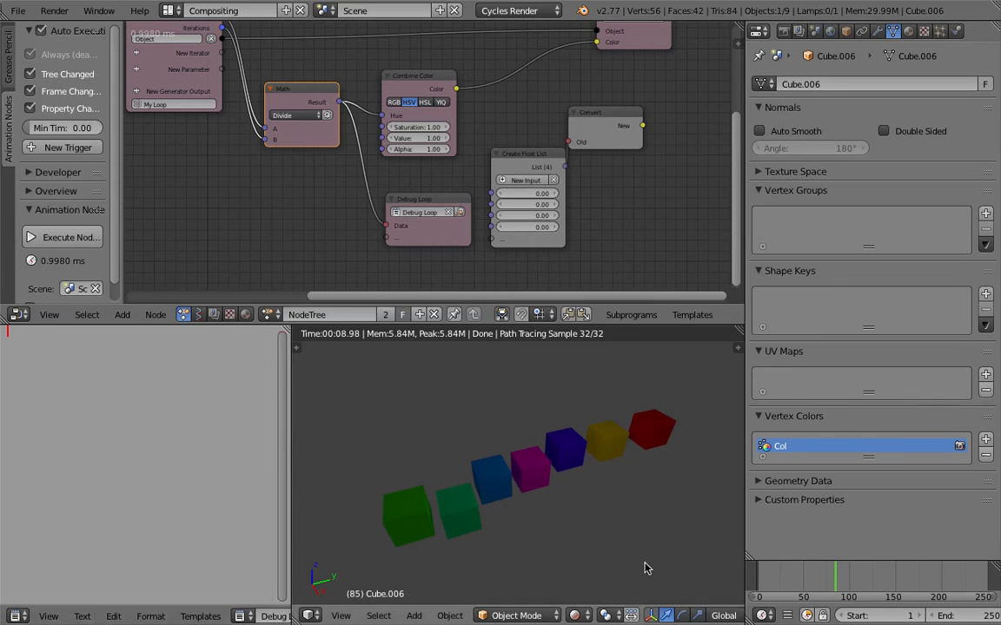
{"action": "left_click", "coordinate": [809, 587]}
{"action": "left_click_drag", "start_coordinate": [60, 331], "coordinate": [32, 406]}
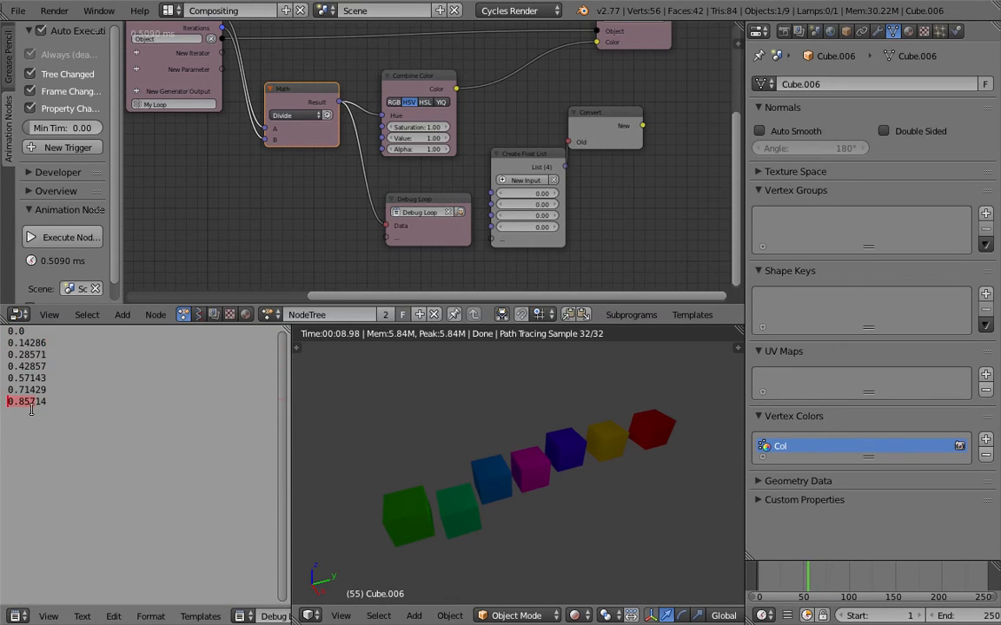
{"action": "left_click_drag", "start_coordinate": [46, 345], "coordinate": [6, 335]}
{"action": "middle_click_drag", "start_coordinate": [261, 192], "coordinate": [293, 230]}
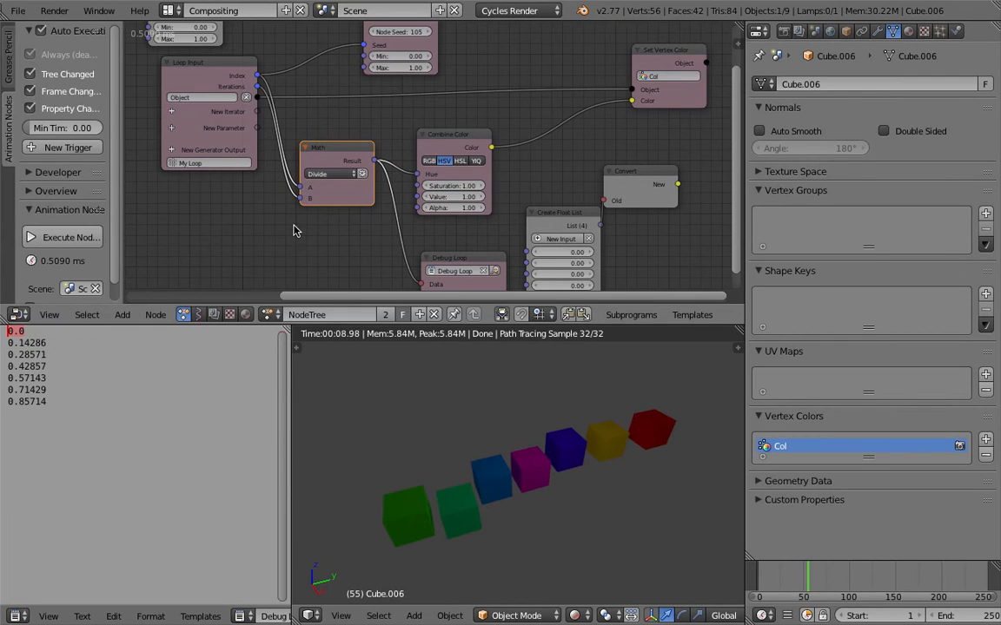
- Duplicate the last cube two more times to extend the row beyond the red cube
{"action": "middle_click_drag", "start_coordinate": [340, 452], "coordinate": [394, 441]}
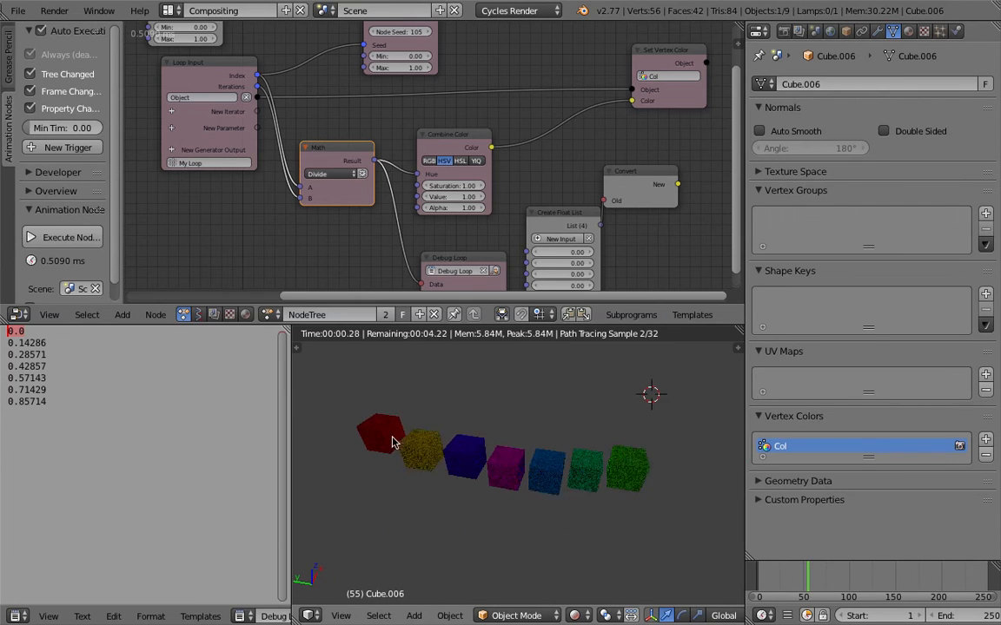
{"action": "key", "text": "shift+d"}
{"action": "left_click", "coordinate": [376, 434]}
{"action": "key", "text": "shift+d"}
{"action": "left_click", "coordinate": [347, 425]}
- Move to frame 44 to update the colours of the extended row and save the file over the existing one
{"action": "left_click_drag", "start_coordinate": [792, 571], "coordinate": [798, 576]}
{"action": "middle_click_drag", "start_coordinate": [529, 480], "coordinate": [571, 491]}
{"action": "key", "text": "ctrl+s"}
{"action": "left_click", "coordinate": [559, 488]}
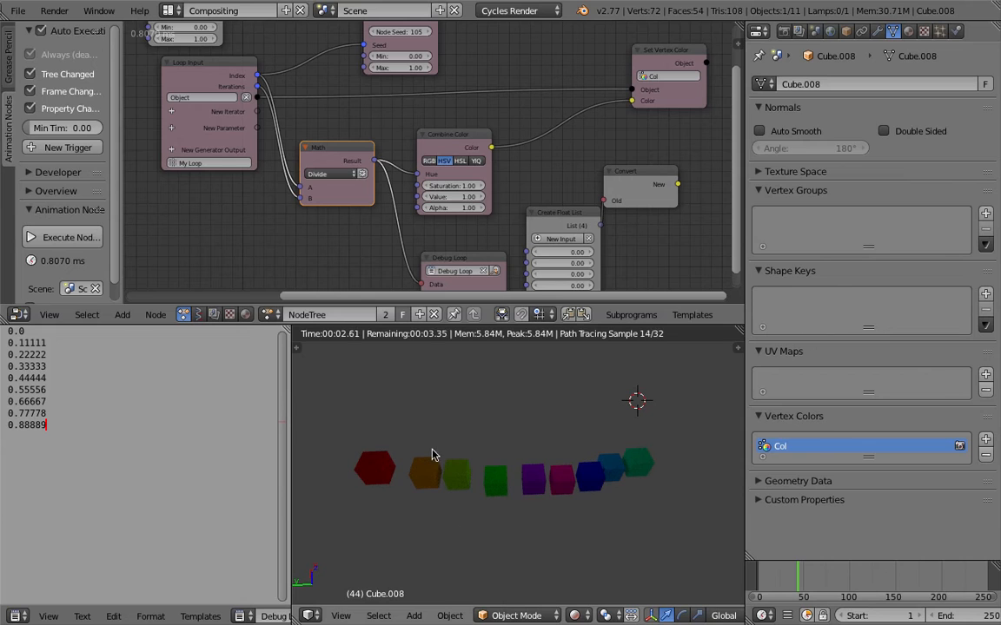
{"action": "middle_click_drag", "start_coordinate": [594, 460], "coordinate": [549, 437]}
- Spread the Math and Combine Color nodes apart to make room between them and save the file again
{"action": "middle_click_drag", "start_coordinate": [394, 212], "coordinate": [384, 213]}
{"action": "left_click_drag", "start_coordinate": [352, 171], "coordinate": [317, 173]}
{"action": "left_click_drag", "start_coordinate": [465, 152], "coordinate": [522, 154]}
{"action": "key", "text": "ctrl+s"}
{"action": "left_click", "coordinate": [430, 143]}
- Insert a Map Range node on the link between the Math node's Result and Combine Color's Hue
{"action": "key", "text": "shift+a"}
{"action": "left_click", "coordinate": [415, 134]}
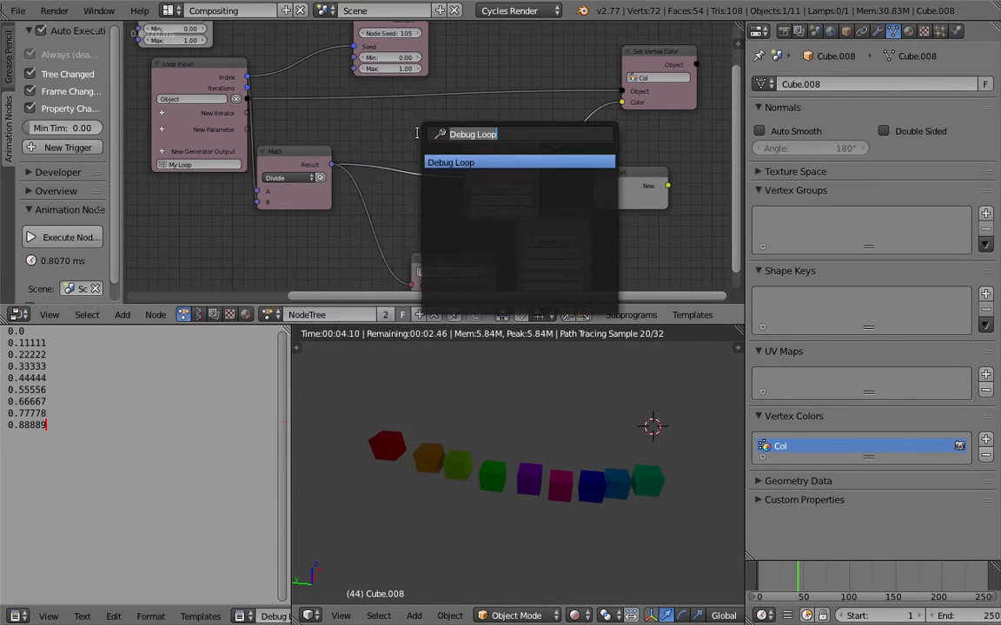
{"action": "type", "text": "map"}
{"action": "key", "text": "Return"}
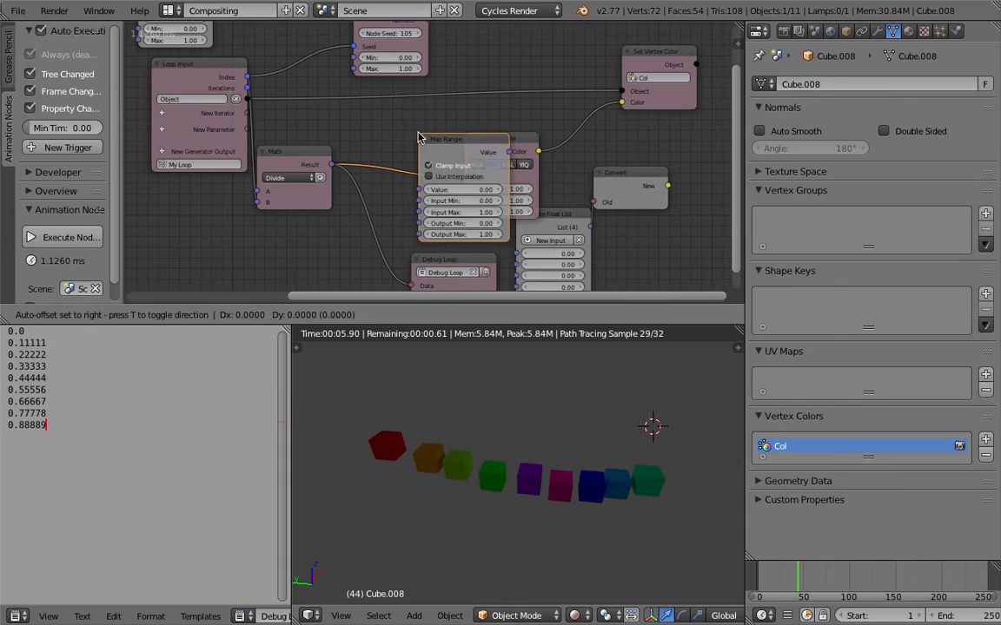
{"action": "left_click", "coordinate": [398, 128]}
- Tidy the layout by moving Create Float List and Convert away from Combine Color and bringing the Math node closer to Map Range
{"action": "middle_click_drag", "start_coordinate": [525, 193], "coordinate": [470, 171]}
{"action": "scroll", "coordinate": [470, 171], "scroll_direction": "up", "scroll_amount": 2}
{"action": "left_click_drag", "start_coordinate": [480, 210], "coordinate": [525, 240]}
{"action": "left_click_drag", "start_coordinate": [600, 156], "coordinate": [690, 158]}
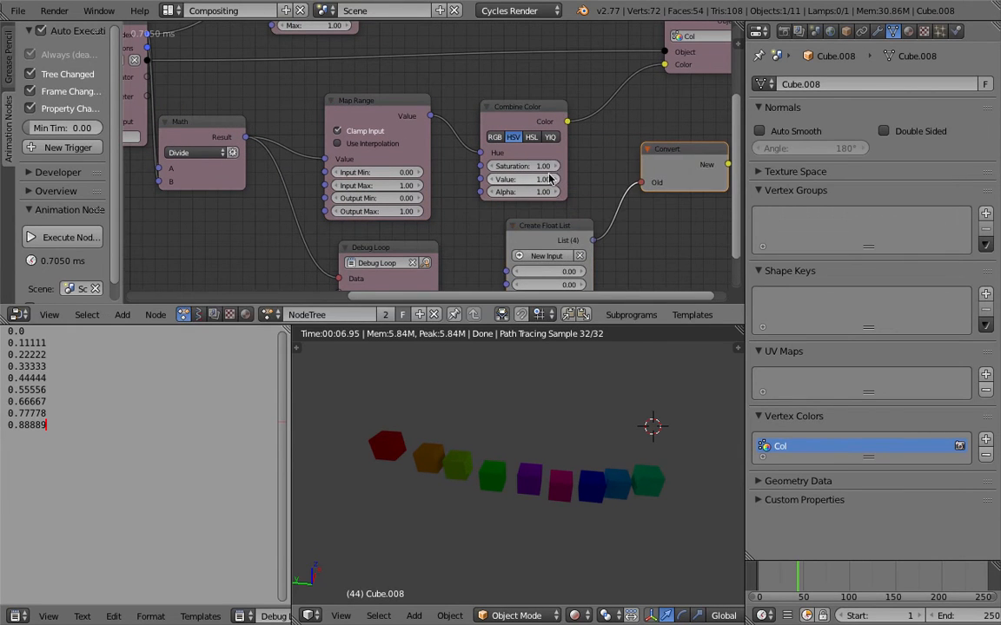
{"action": "scroll", "coordinate": [473, 169], "scroll_direction": "up", "scroll_amount": 1}
{"action": "middle_click_drag", "start_coordinate": [434, 178], "coordinate": [457, 184]}
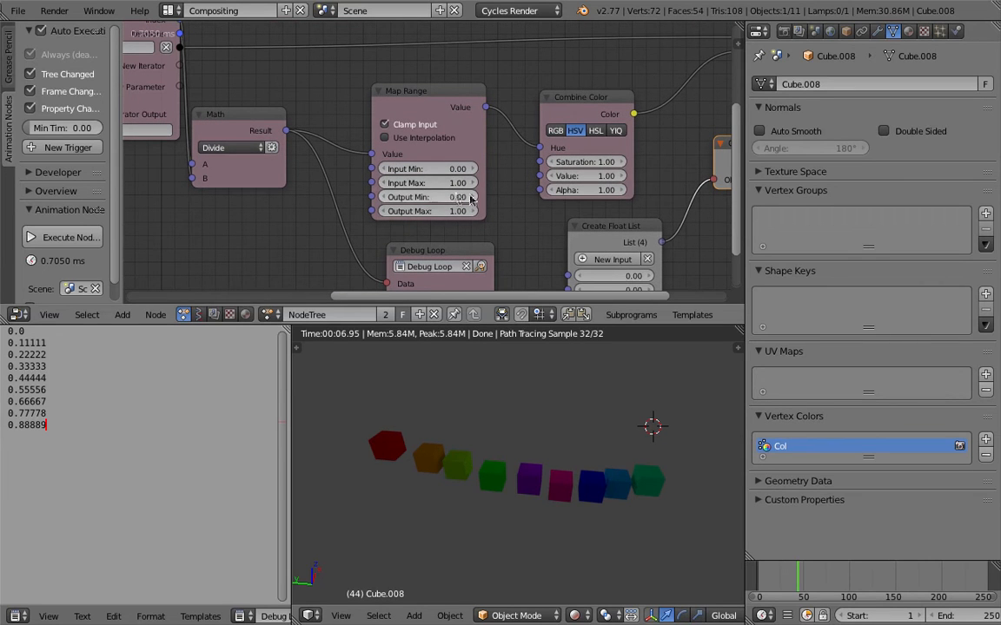
{"action": "scroll", "coordinate": [427, 183], "scroll_direction": "up", "scroll_amount": 1}
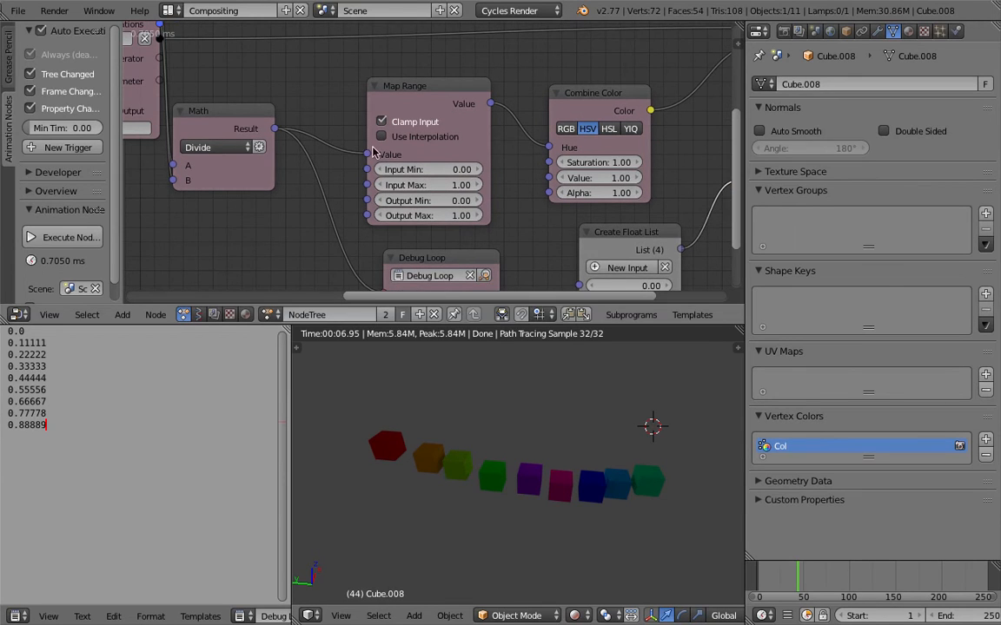
{"action": "middle_click_drag", "start_coordinate": [373, 146], "coordinate": [397, 150]}
{"action": "left_click_drag", "start_coordinate": [285, 119], "coordinate": [311, 118]}
{"action": "middle_click_drag", "start_coordinate": [233, 89], "coordinate": [267, 109]}
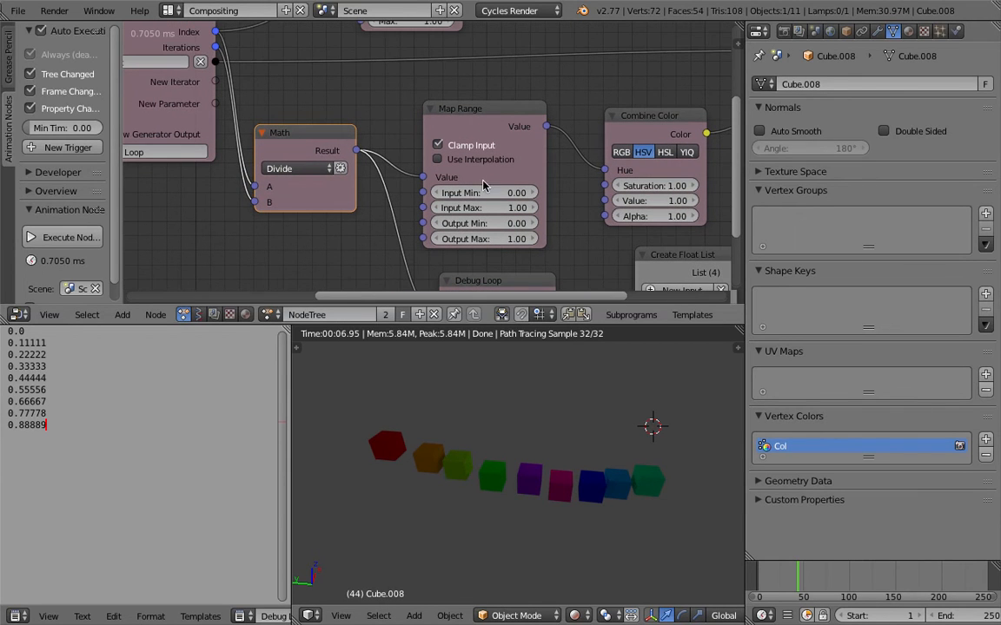
- Set the Map Range node's Output Min to 0.51 and Output Max to 0.85
{"action": "middle_click_drag", "start_coordinate": [509, 228], "coordinate": [497, 218]}
{"action": "mouse_move", "coordinate": [498, 216]}
{"action": "left_mouse_down"}
{"action": "mouse_move", "coordinate": [545, 217]}
{"action": "mouse_move", "coordinate": [488, 227]}
{"action": "mouse_move", "coordinate": [497, 214]}
{"action": "mouse_move", "coordinate": [486, 214]}
{"action": "mouse_move", "coordinate": [505, 227]}
{"action": "mouse_move", "coordinate": [489, 227]}
{"action": "left_mouse_up"}
{"action": "mouse_move", "coordinate": [585, 391]}
{"action": "middle_mouse_down"}
{"action": "mouse_move", "coordinate": [574, 421]}
{"action": "mouse_move", "coordinate": [570, 391]}
{"action": "middle_mouse_up"}
{"action": "mouse_move", "coordinate": [499, 213]}
{"action": "left_mouse_down"}
{"action": "mouse_move", "coordinate": [499, 227]}
{"action": "mouse_move", "coordinate": [532, 227]}
{"action": "mouse_move", "coordinate": [498, 227]}
{"action": "mouse_move", "coordinate": [509, 226]}
{"action": "left_mouse_up"}
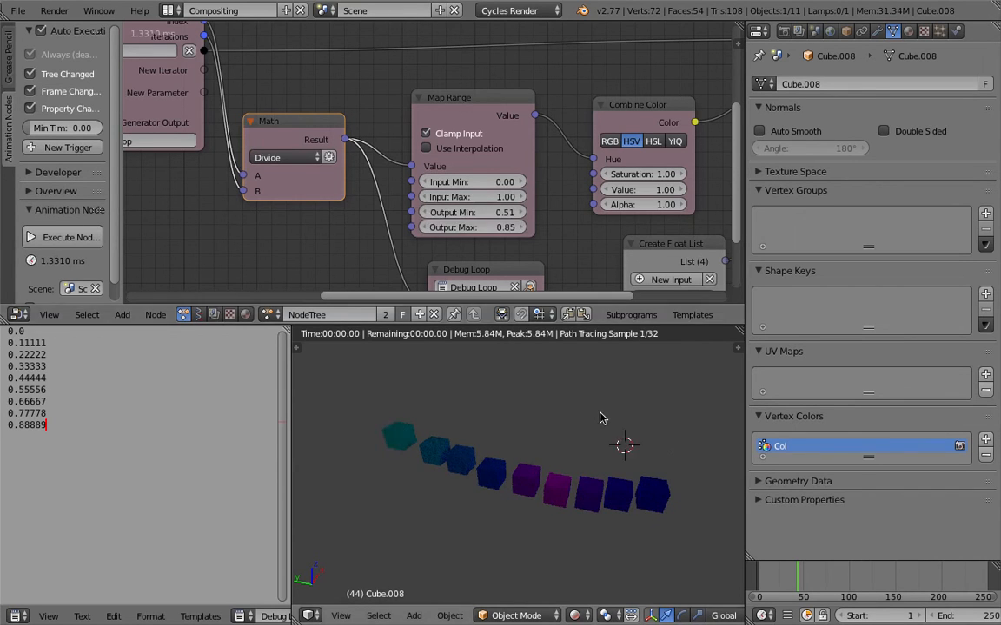
- Review the whole node tree from Objects from Group to Set Vertex Color alongside the rendered row of cubes
{"action": "scroll", "coordinate": [583, 436], "scroll_direction": "down", "scroll_amount": 4}
{"action": "scroll", "coordinate": [574, 212], "scroll_direction": "down", "scroll_amount": 5}
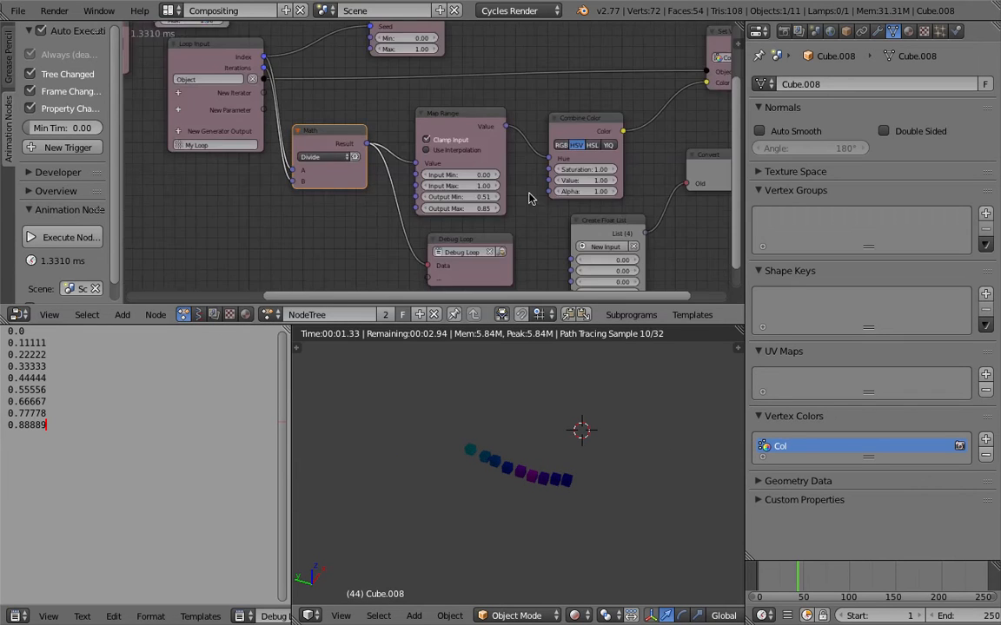
{"action": "middle_click_drag", "start_coordinate": [335, 102], "coordinate": [435, 139]}
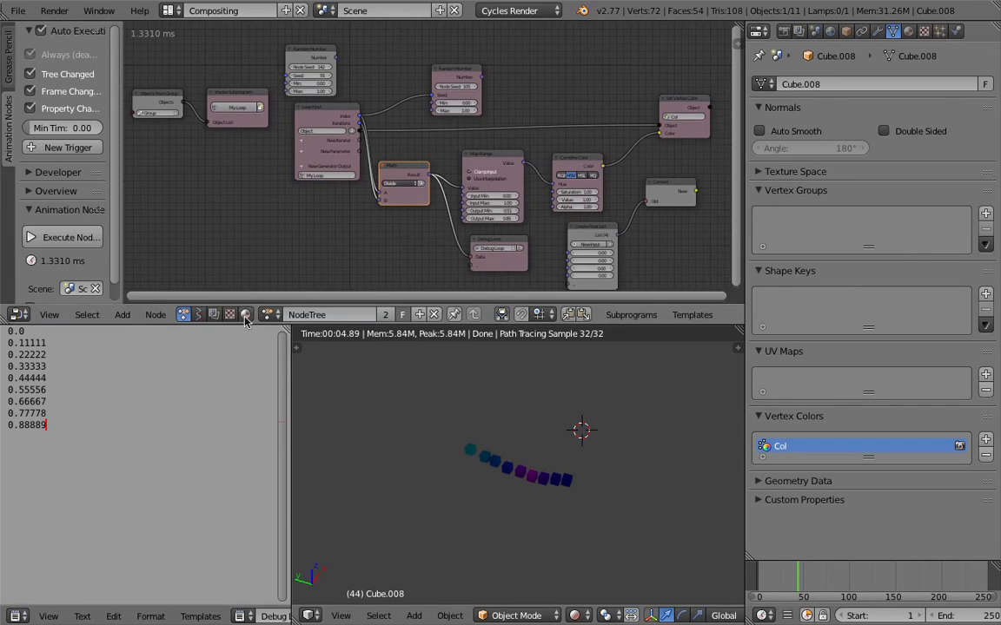
{"action": "middle_click_drag", "start_coordinate": [435, 417], "coordinate": [437, 419]}
{"action": "scroll", "coordinate": [432, 151], "scroll_direction": "up", "scroll_amount": 3}
{"action": "middle_click_drag", "start_coordinate": [529, 190], "coordinate": [421, 147]}
{"action": "scroll", "coordinate": [560, 426], "scroll_direction": "up", "scroll_amount": 6}
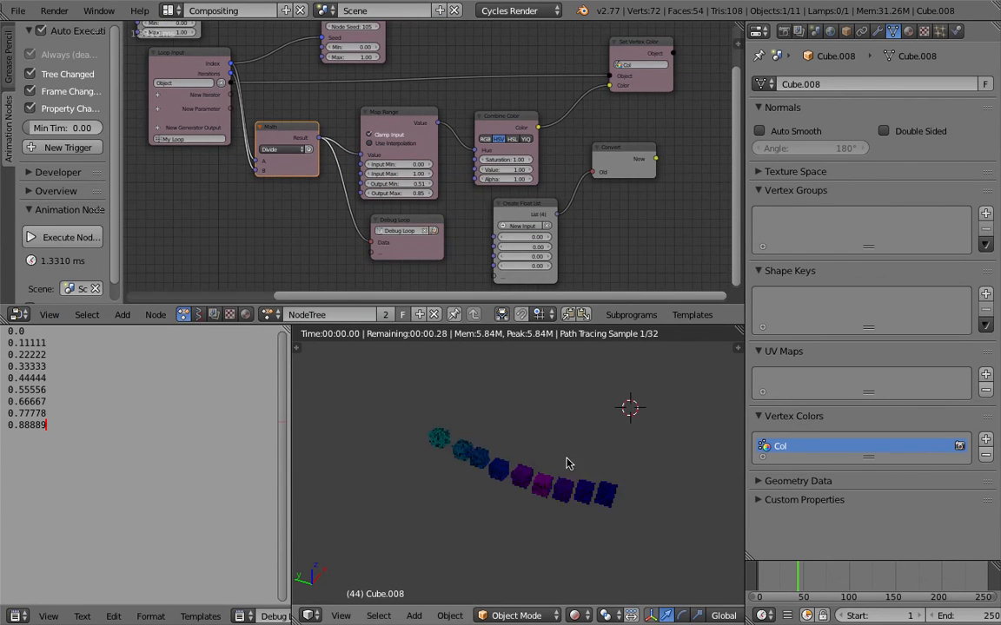
{"action": "middle_click_drag", "start_coordinate": [554, 434], "coordinate": [521, 412], "text": "shift"}
- Save the current file, and save an incremented version as AN_Cycles_Exploration_002.blend on the Desktop
{"action": "key", "text": "ctrl+s"}
{"action": "left_click", "coordinate": [563, 466]}
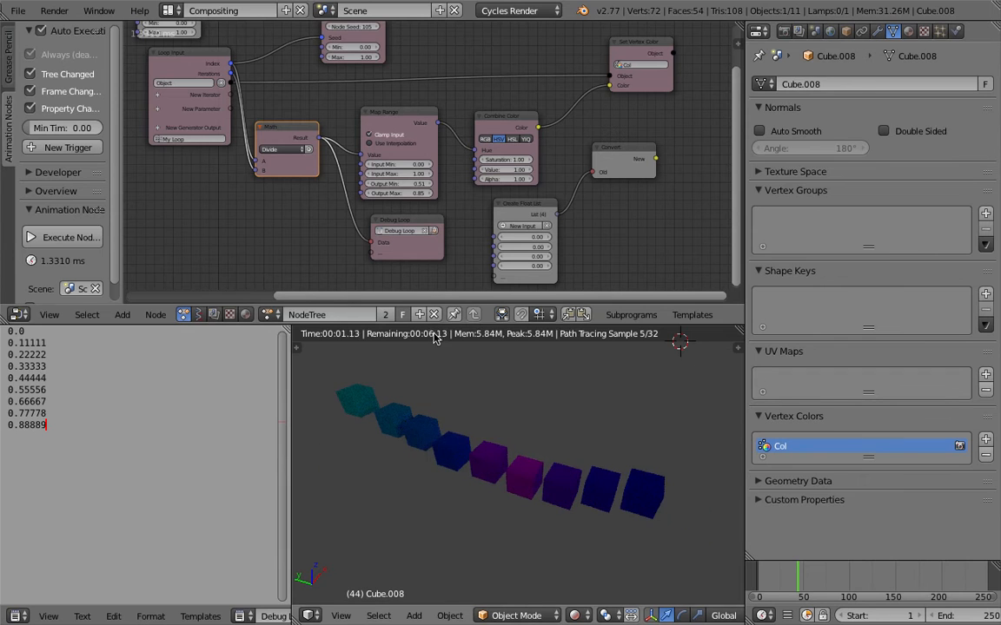
{"action": "left_click", "coordinate": [24, 10]}
{"action": "left_click", "coordinate": [61, 139]}
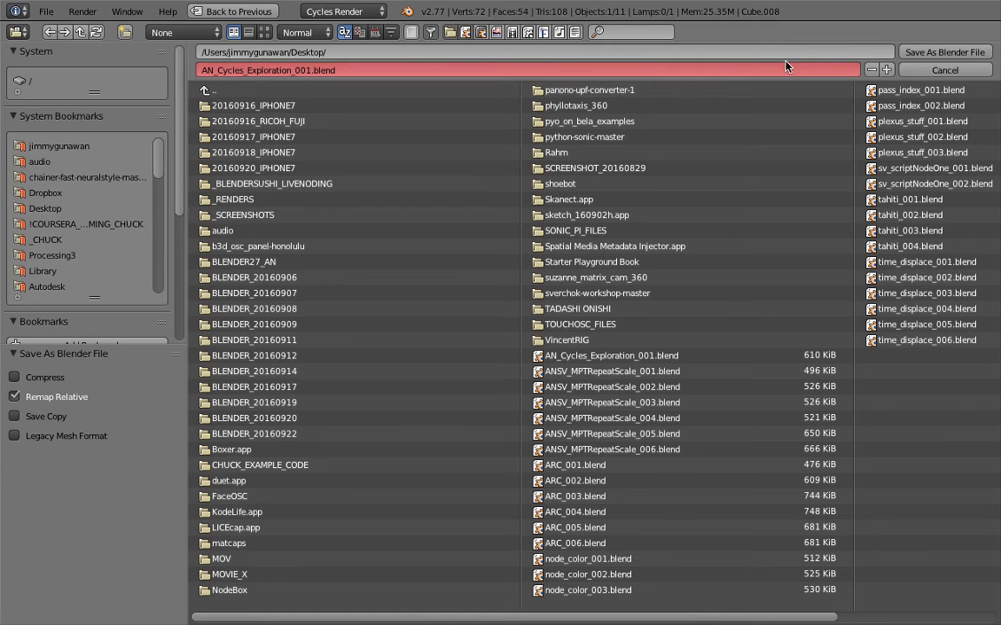
{"action": "left_click", "coordinate": [886, 70]}
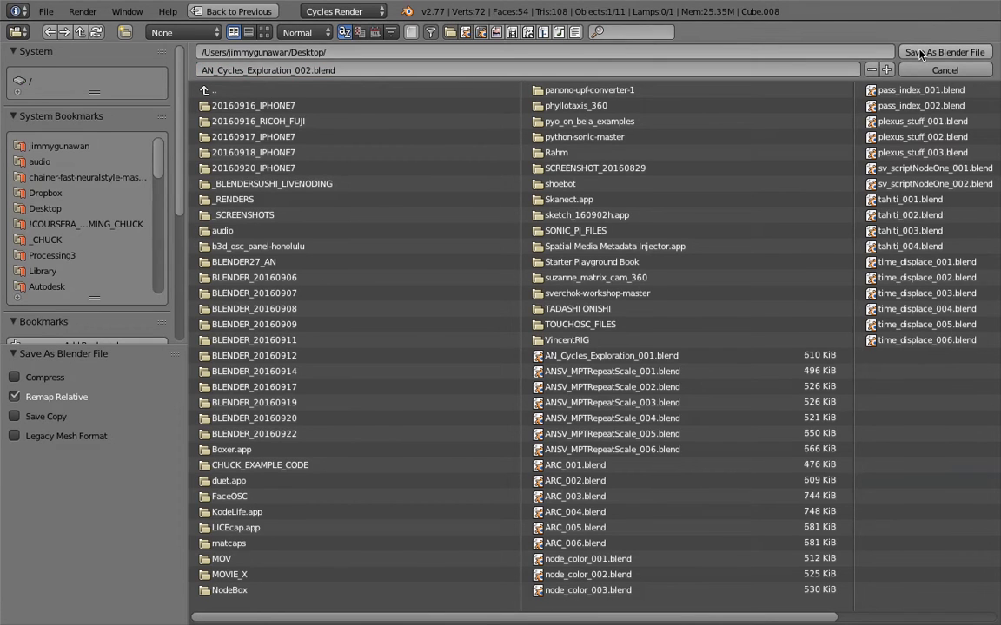
{"action": "left_click", "coordinate": [921, 54]}
{"action": "middle_click_drag", "start_coordinate": [580, 453], "coordinate": [507, 418]}
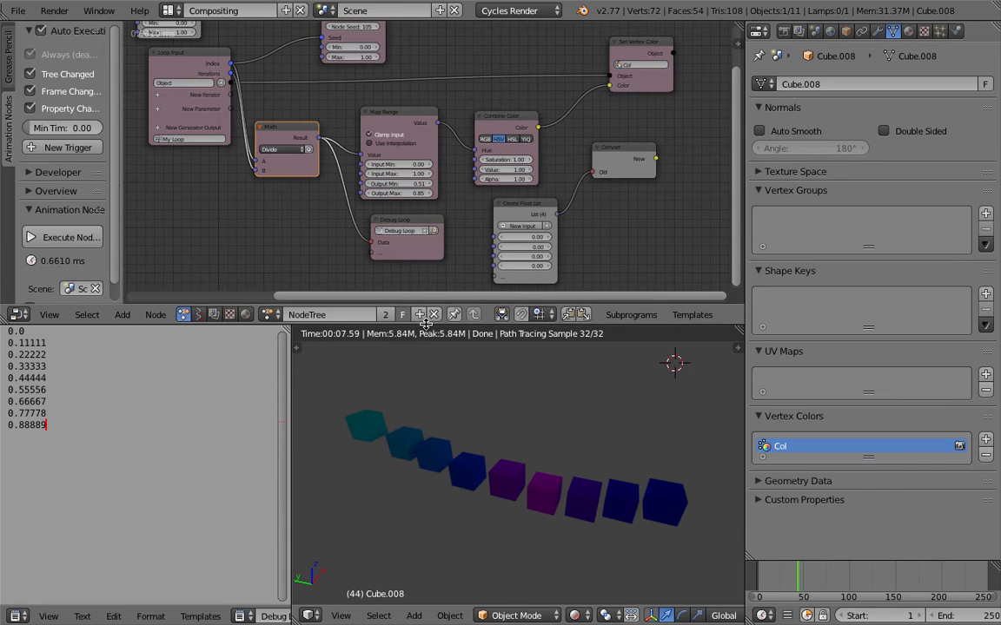
- Switch the 3D view to Solid shading and select the nearest cube at the end of the row
{"action": "left_click_drag", "start_coordinate": [426, 323], "coordinate": [428, 337]}
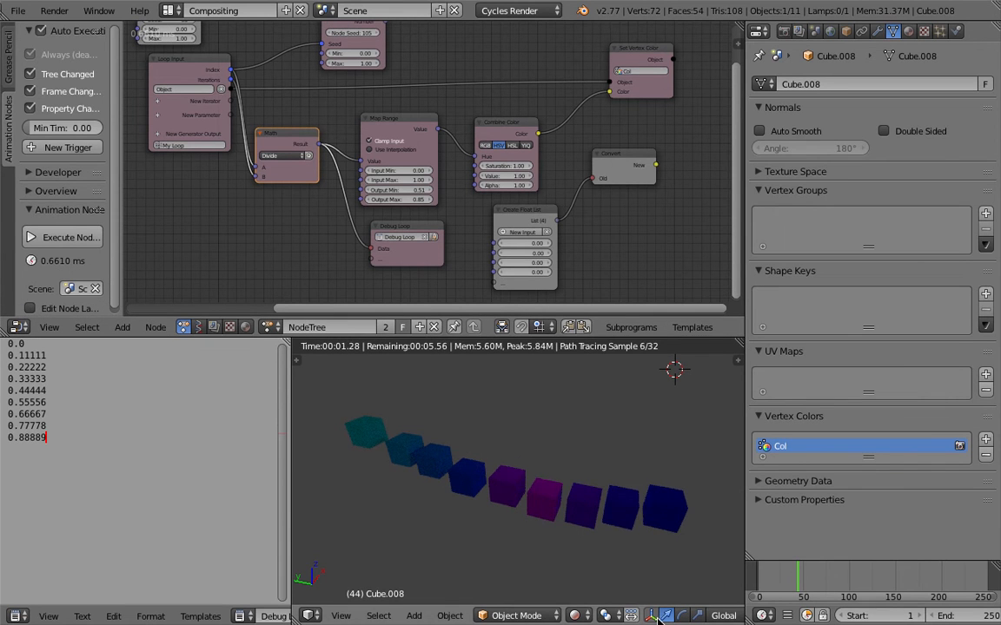
{"action": "left_click", "coordinate": [575, 616]}
{"action": "left_click", "coordinate": [597, 563]}
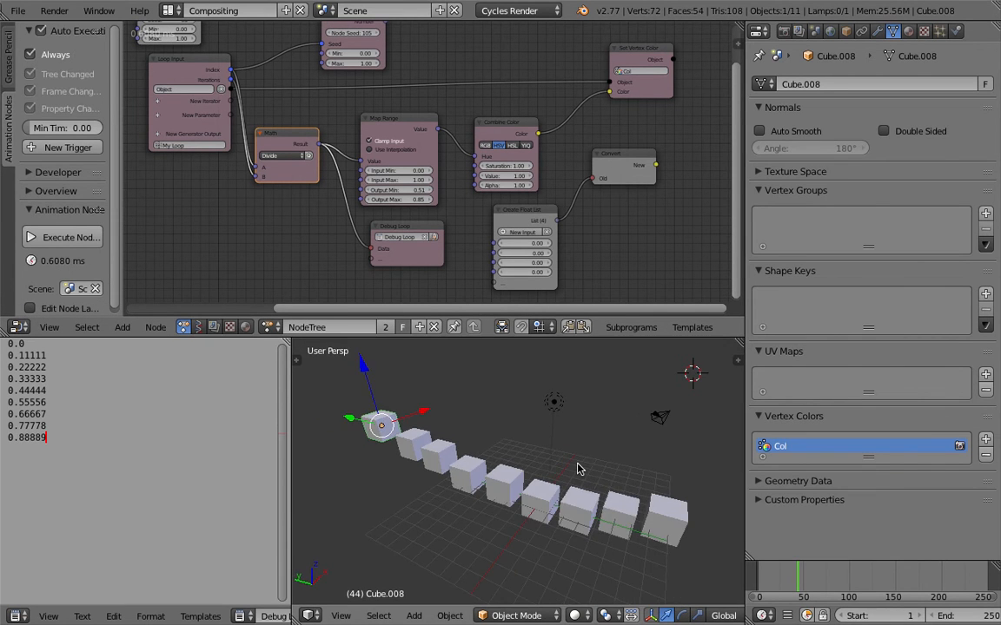
{"action": "right_click", "coordinate": [669, 513]}
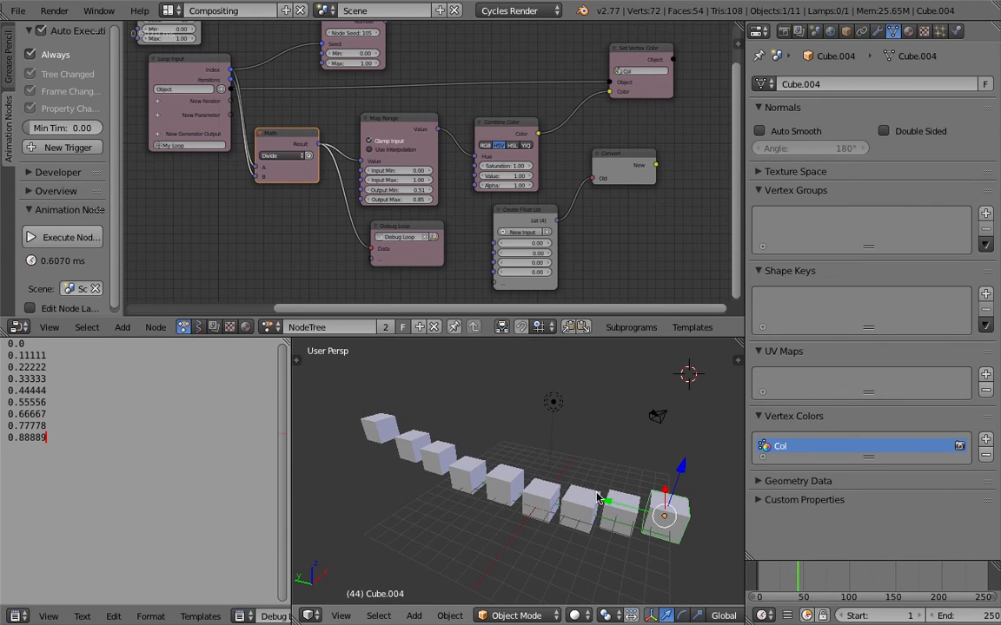
{"action": "right_click", "coordinate": [634, 516]}
{"action": "right_click", "coordinate": [653, 510]}
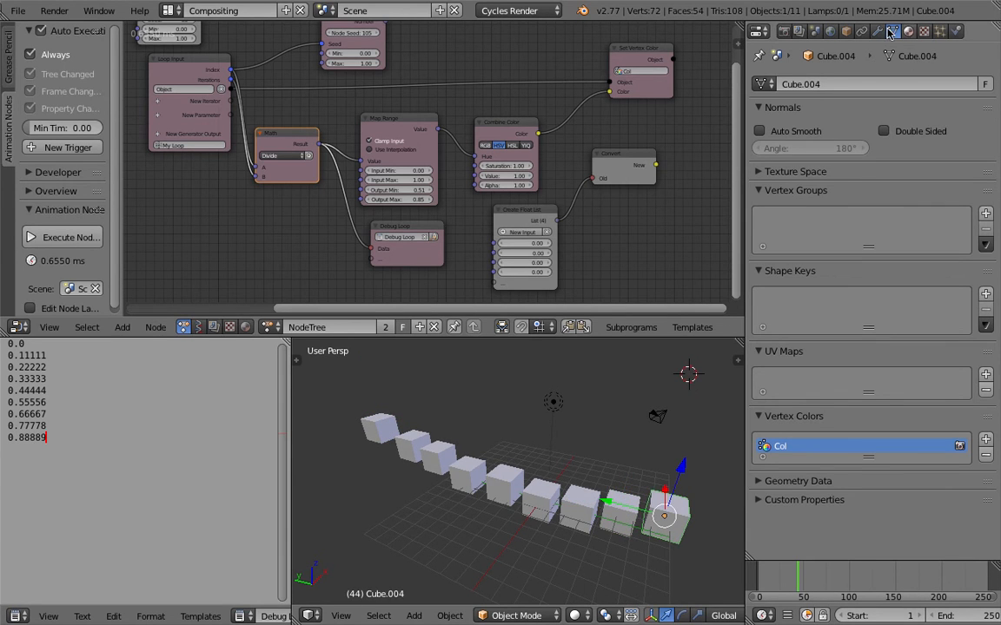
- Examine the selected cube's object properties, from Relations and its Pass Index down to Custom Properties and Cycles Settings
{"action": "left_click", "coordinate": [860, 32]}
{"action": "left_click", "coordinate": [846, 33]}
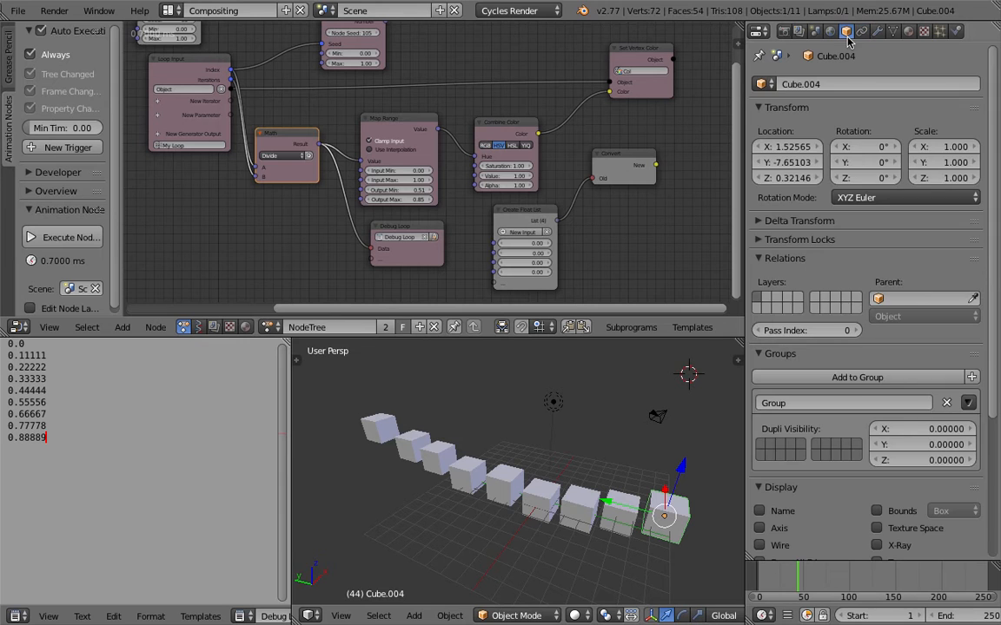
{"action": "scroll", "coordinate": [869, 496], "scroll_direction": "down", "scroll_amount": 8}
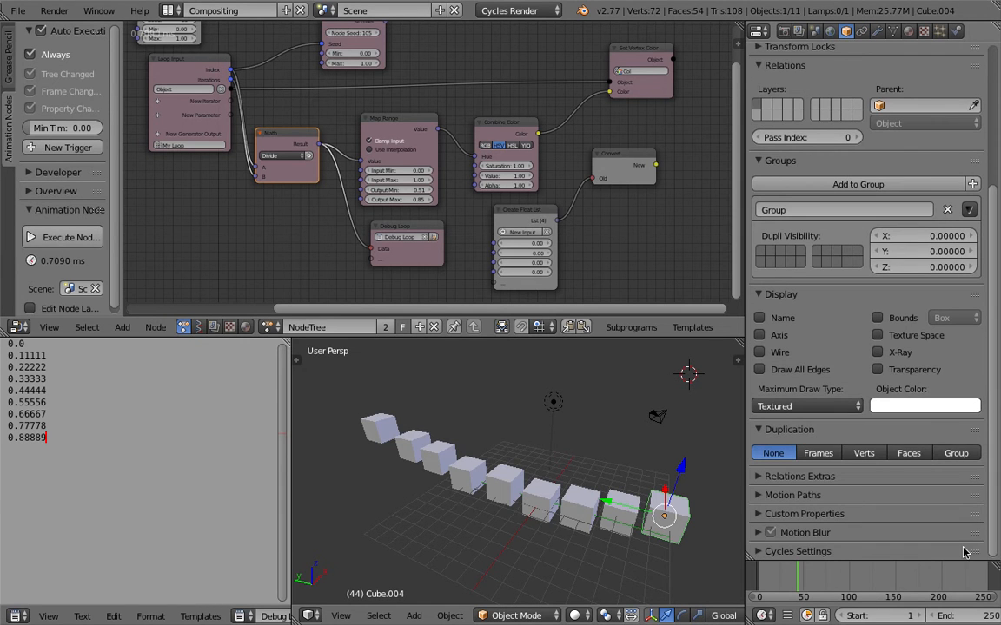
{"action": "scroll", "coordinate": [858, 538], "scroll_direction": "down", "scroll_amount": 1}
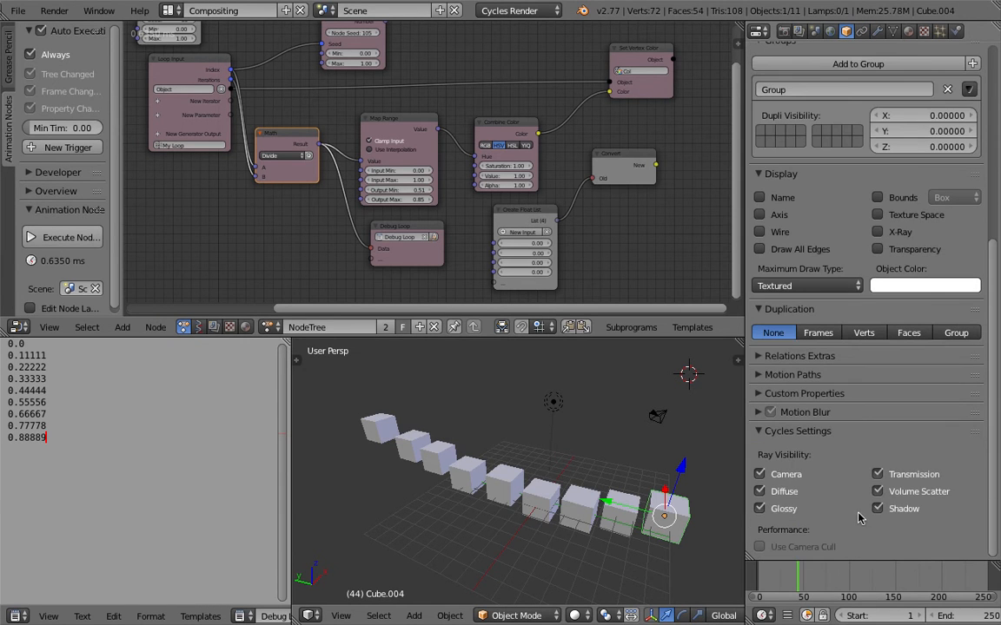
{"action": "left_click", "coordinate": [828, 396]}
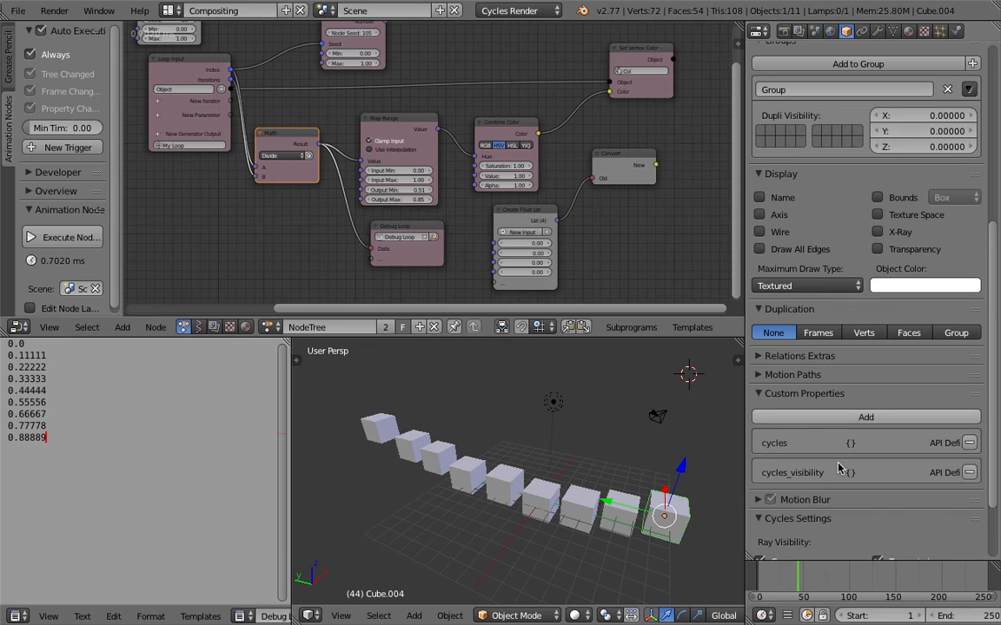
{"action": "scroll", "coordinate": [828, 421], "scroll_direction": "down", "scroll_amount": 2}
{"action": "left_click", "coordinate": [825, 331]}
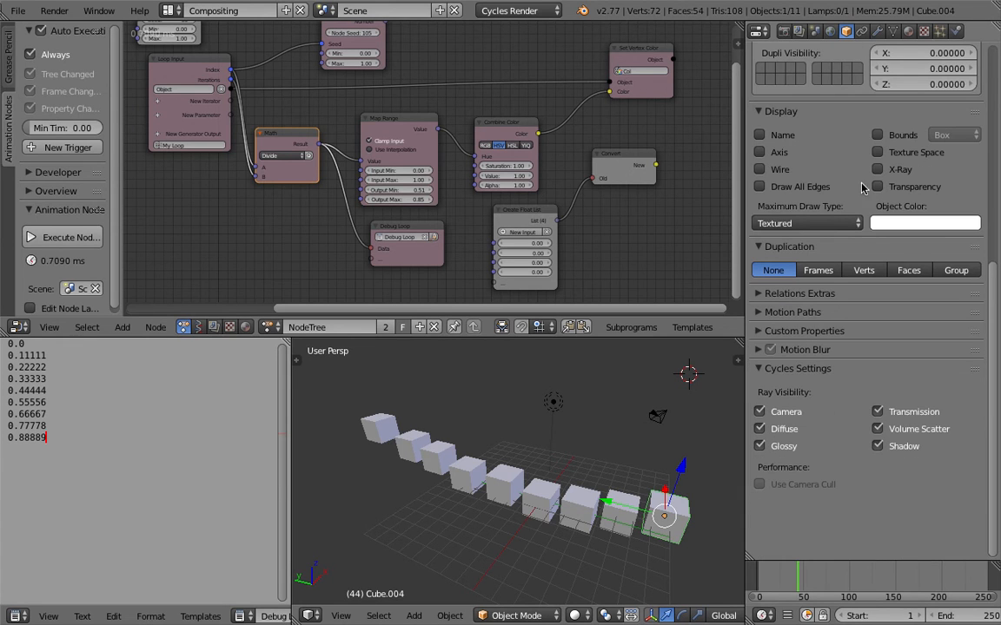
- In the settings of the cubes' shared material, raise the Pass Index to 17
{"action": "left_click", "coordinate": [909, 30]}
{"action": "left_click", "coordinate": [782, 404]}
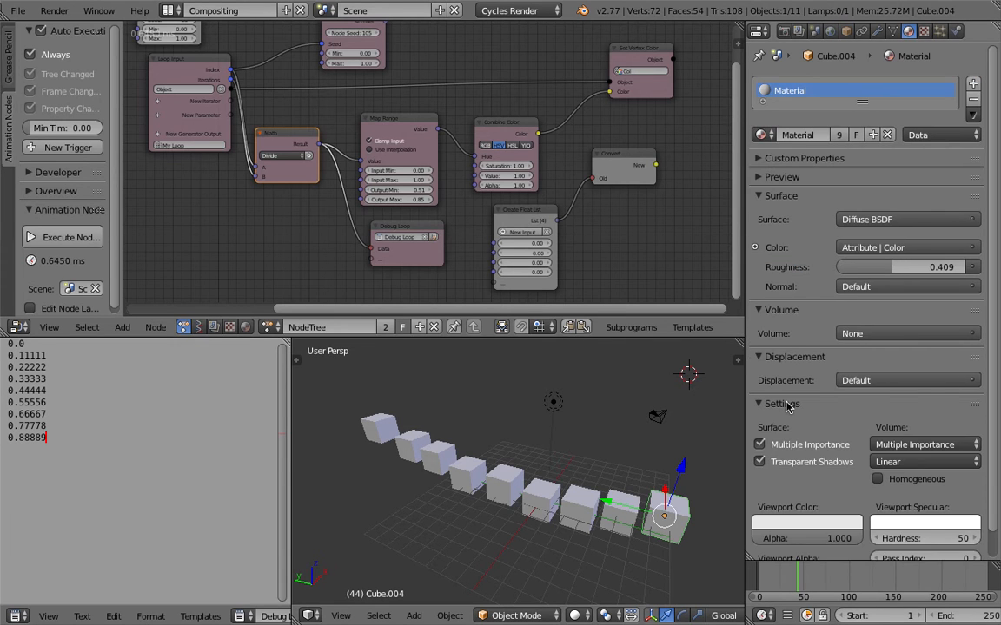
{"action": "scroll", "coordinate": [958, 426], "scroll_direction": "down", "scroll_amount": 1}
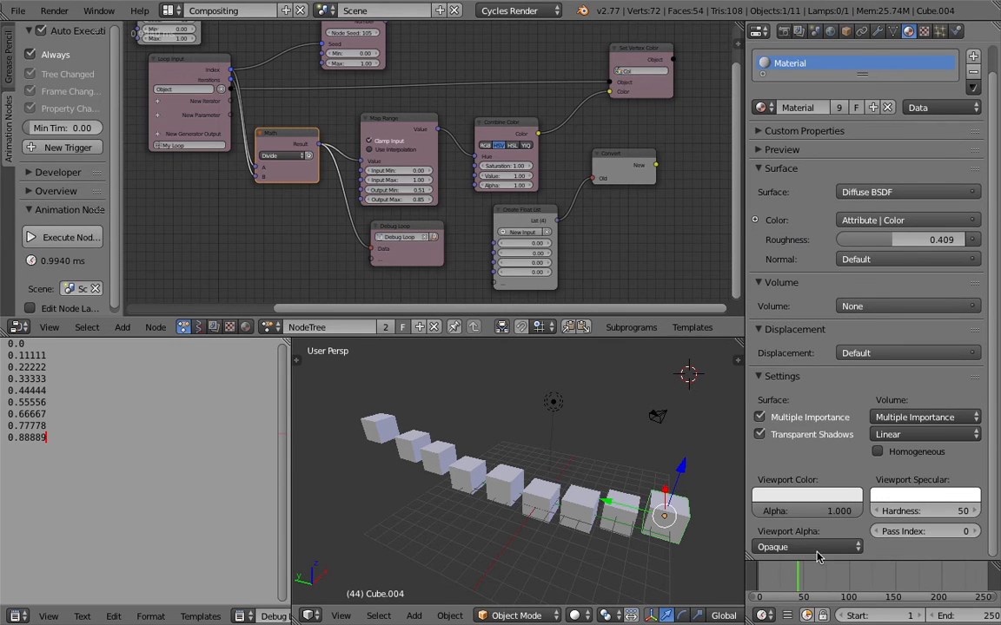
{"action": "left_click", "coordinate": [974, 534]}
{"action": "left_click", "coordinate": [974, 533]}
{"action": "left_click", "coordinate": [974, 533]}
{"action": "left_click", "coordinate": [975, 534]}
{"action": "left_click", "coordinate": [976, 533]}
{"action": "left_click", "coordinate": [977, 534]}
{"action": "left_click", "coordinate": [976, 534]}
{"action": "left_click", "coordinate": [977, 534]}
{"action": "left_click", "coordinate": [976, 535]}
{"action": "left_click", "coordinate": [976, 534]}
{"action": "left_click", "coordinate": [976, 534]}
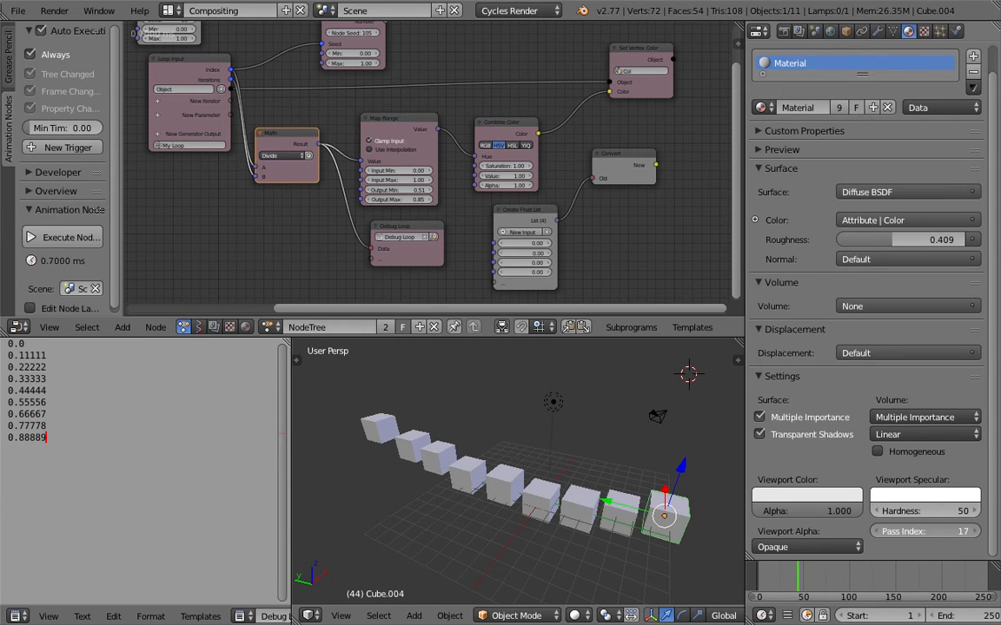
{"action": "left_click", "coordinate": [971, 533]}
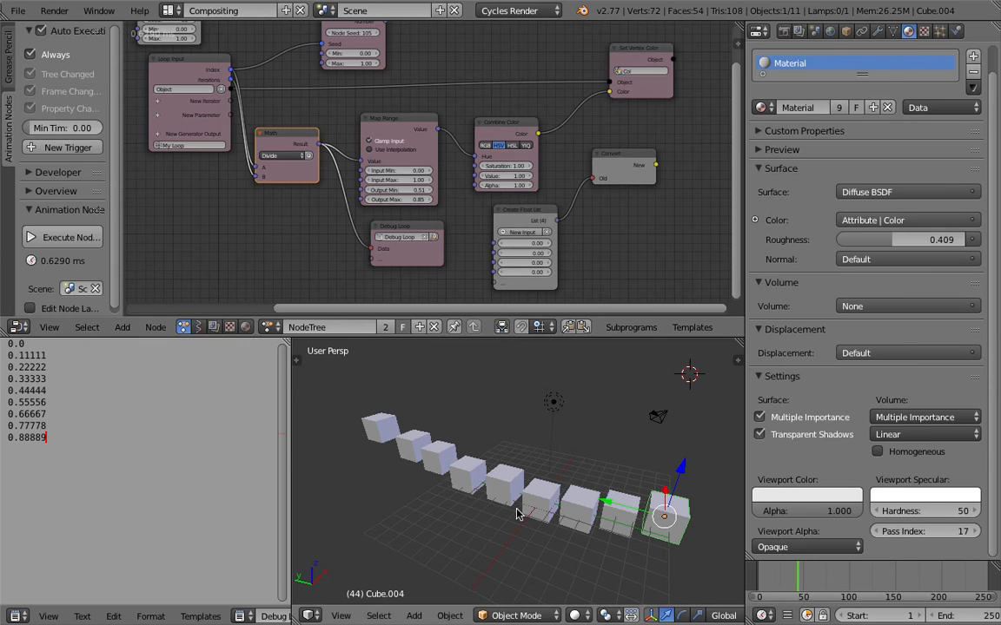
{"action": "middle_click_drag", "start_coordinate": [583, 474], "coordinate": [599, 466]}
{"action": "middle_click_drag", "start_coordinate": [397, 230], "coordinate": [375, 202]}
{"action": "scroll", "coordinate": [358, 189], "scroll_direction": "down", "scroll_amount": 1}
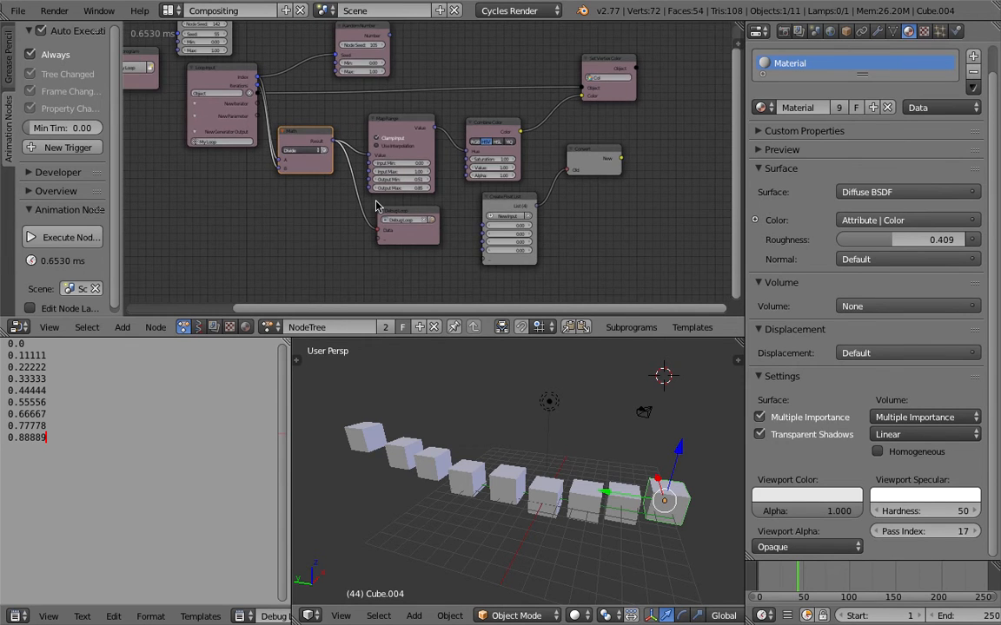
- Switch to the browser and examine the object index article's Python snippet for giving selected objects random pass indices
{"action": "key", "text": "ctrl+Right"}
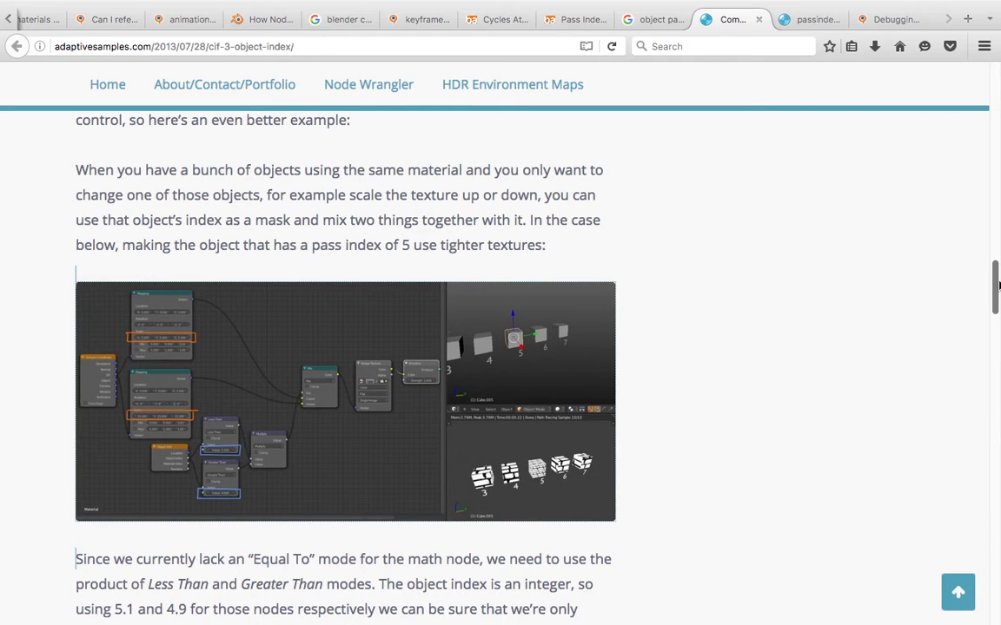
{"action": "scroll", "coordinate": [962, 301], "scroll_direction": "up", "scroll_amount": 10}
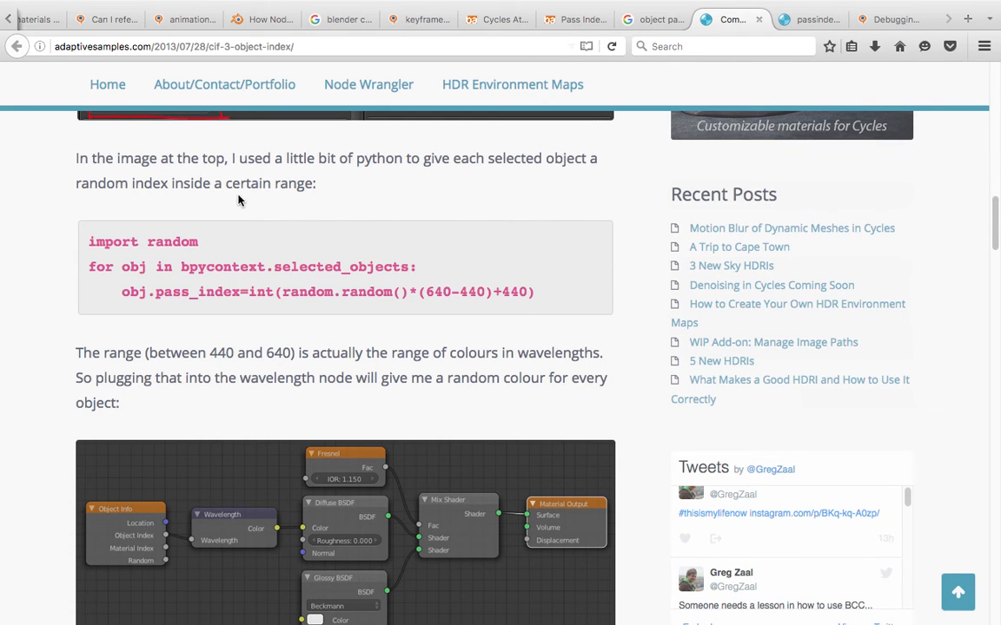
{"action": "scroll", "coordinate": [192, 261], "scroll_direction": "up", "scroll_amount": 2}
{"action": "scroll", "coordinate": [191, 262], "scroll_direction": "up", "scroll_amount": 1}
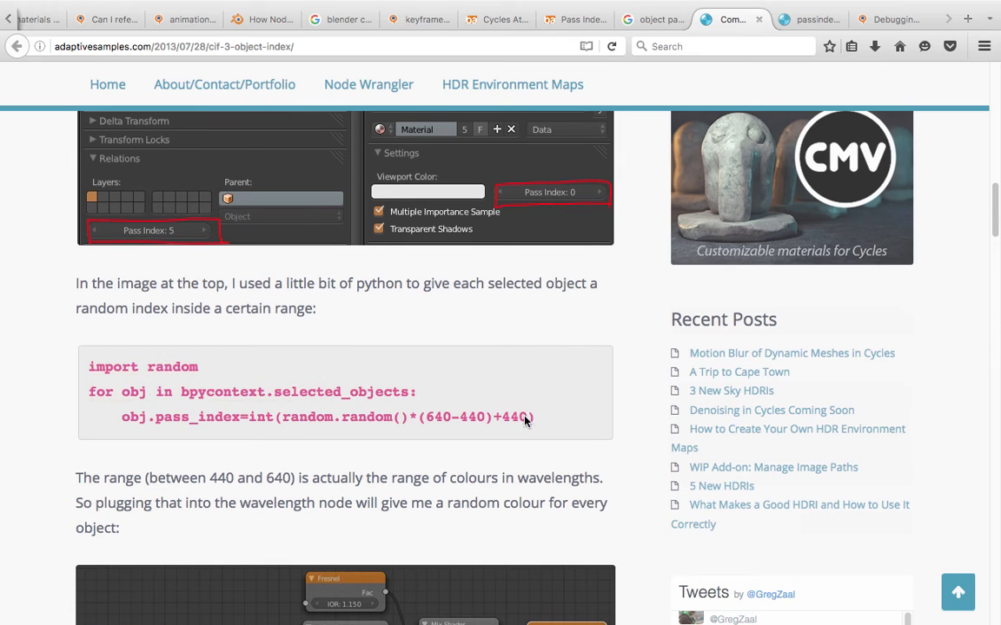
{"action": "left_click_drag", "start_coordinate": [543, 425], "coordinate": [233, 397]}
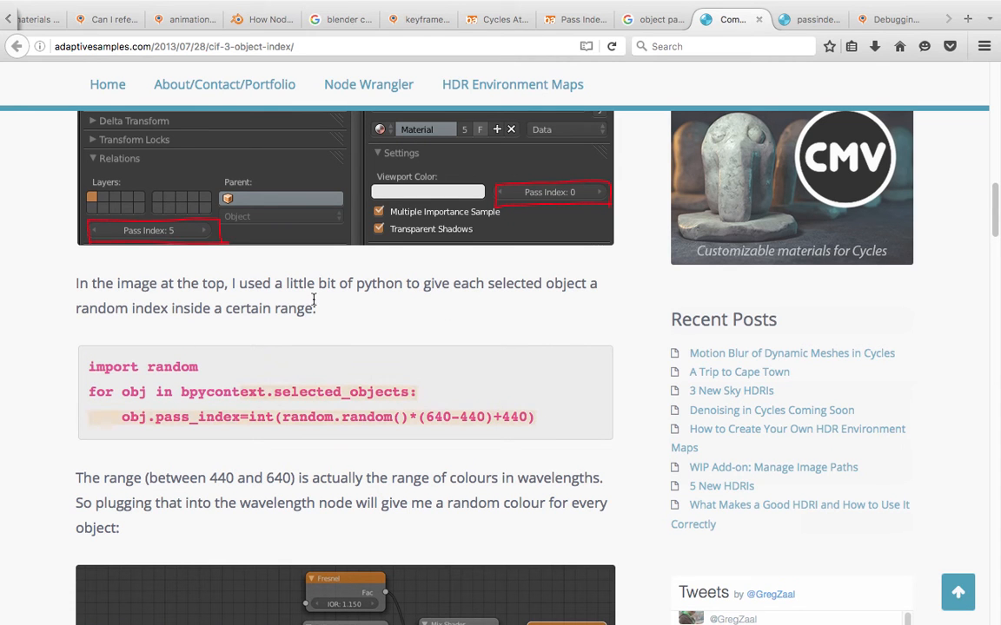
- Read the article's passage and screenshot on varying one shared material per object through the Object or Material pass index
{"action": "scroll", "coordinate": [207, 246], "scroll_direction": "up", "scroll_amount": 1}
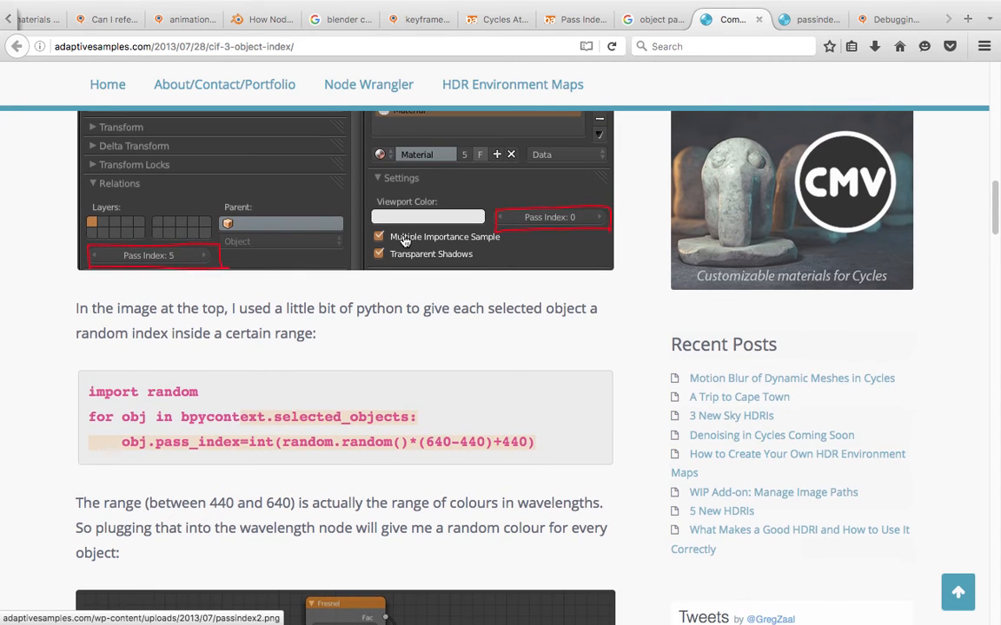
{"action": "scroll", "coordinate": [188, 270], "scroll_direction": "up", "scroll_amount": 1}
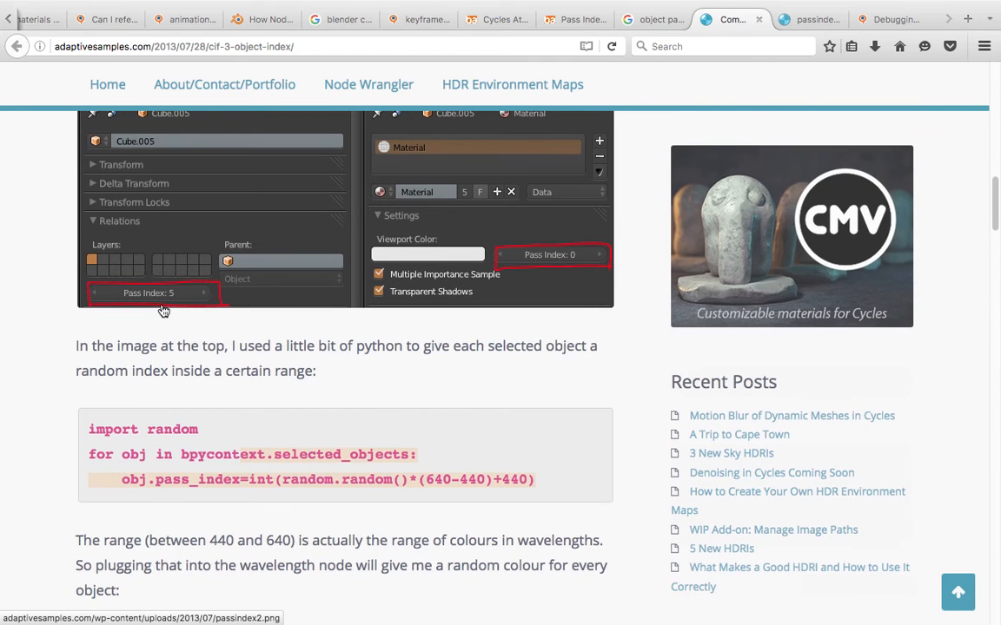
{"action": "scroll", "coordinate": [273, 293], "scroll_direction": "up", "scroll_amount": 4}
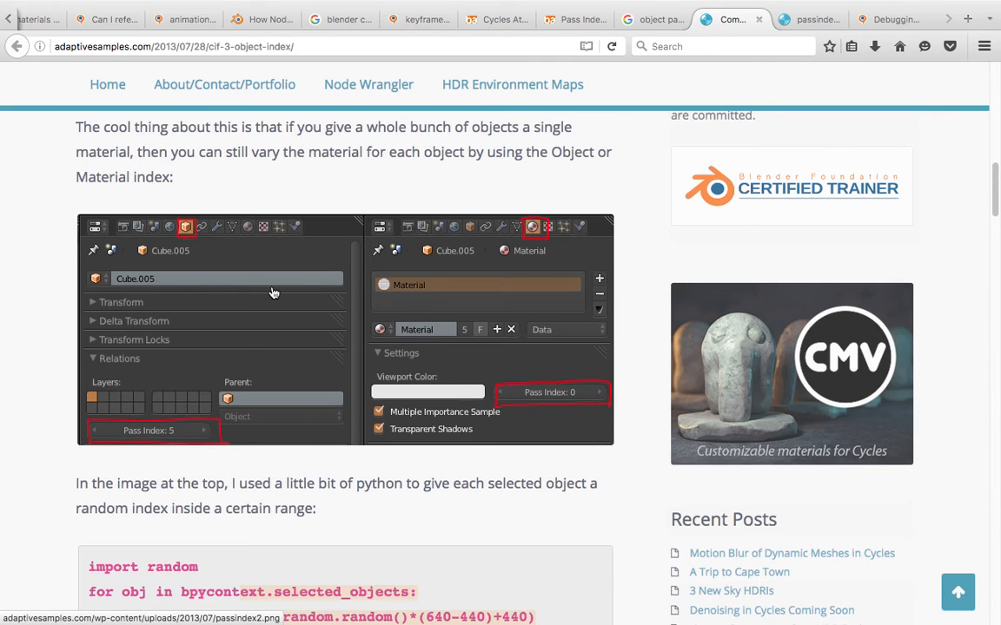
{"action": "scroll", "coordinate": [198, 266], "scroll_direction": "up", "scroll_amount": 1}
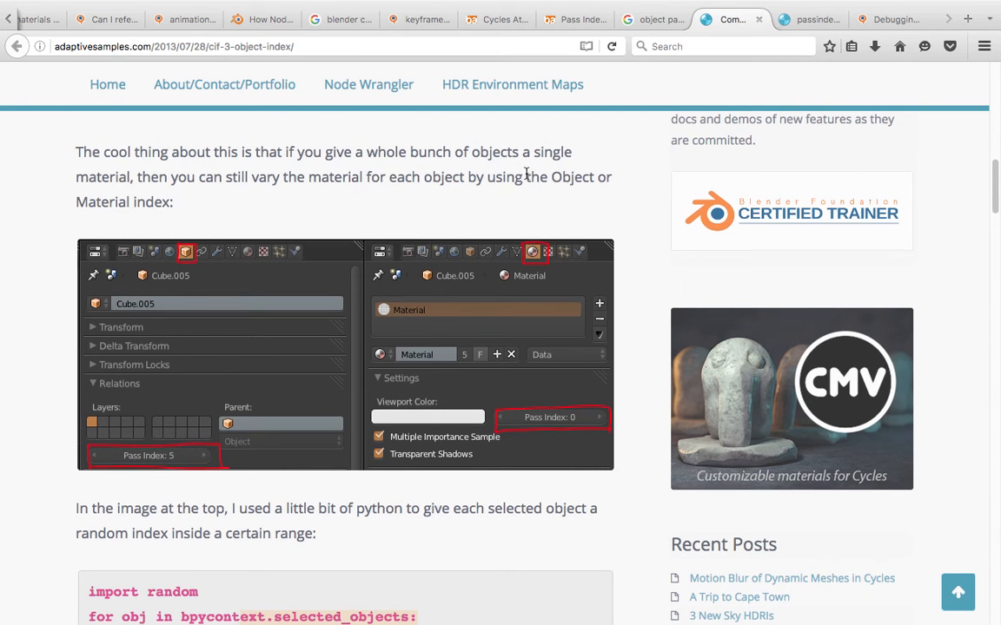
{"action": "left_click_drag", "start_coordinate": [551, 178], "coordinate": [559, 196]}
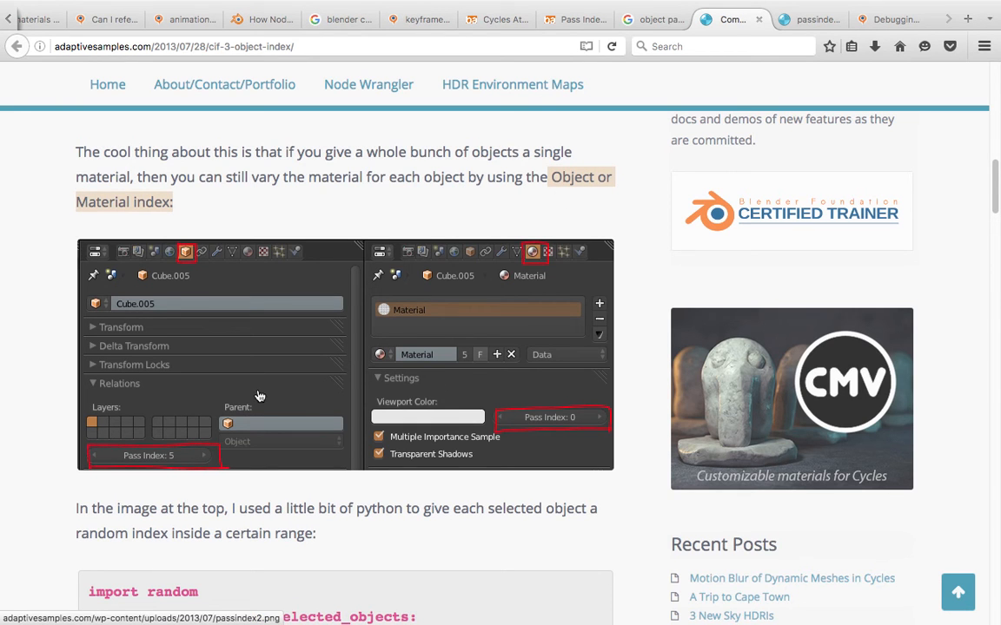
{"action": "scroll", "coordinate": [261, 393], "scroll_direction": "down", "scroll_amount": 1}
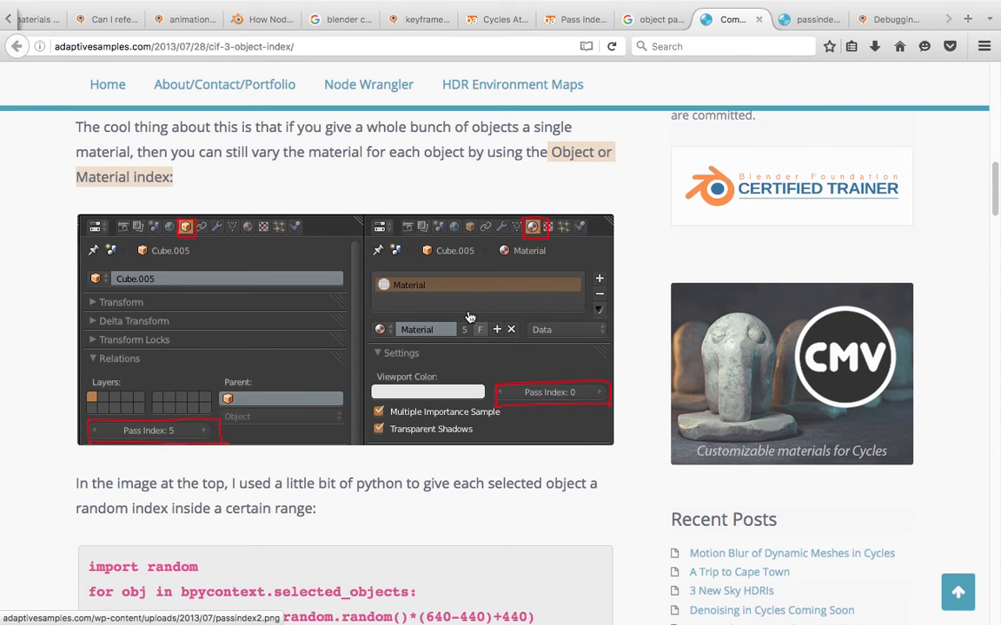
- Review the article's screenshot of the object and material Pass Index fields, and return to Blender
{"action": "scroll", "coordinate": [414, 292], "scroll_direction": "down", "scroll_amount": 1}
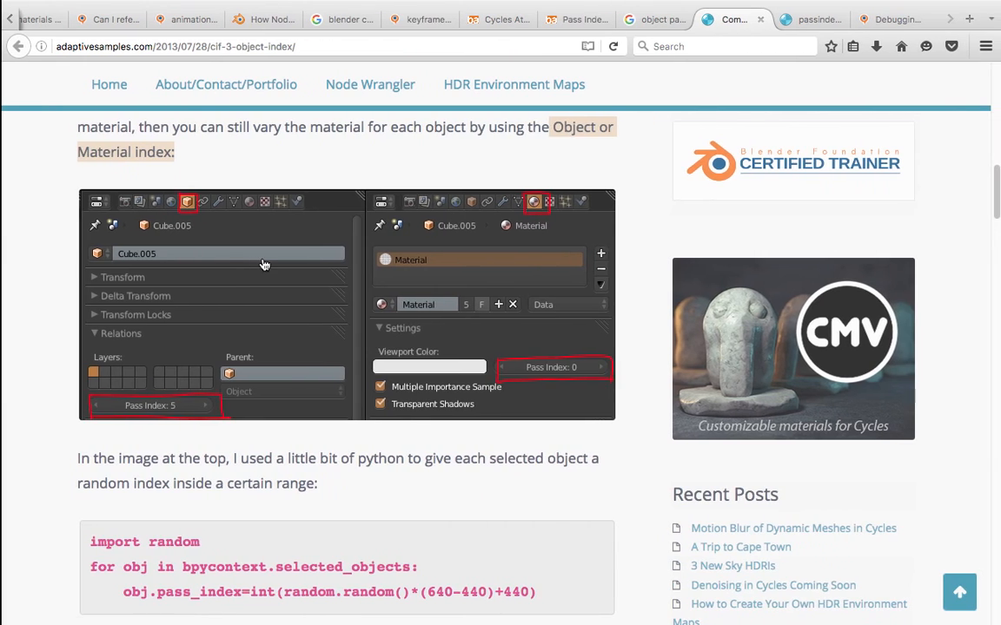
{"action": "scroll", "coordinate": [265, 265], "scroll_direction": "up", "scroll_amount": 1}
{"action": "scroll", "coordinate": [267, 264], "scroll_direction": "down", "scroll_amount": 10}
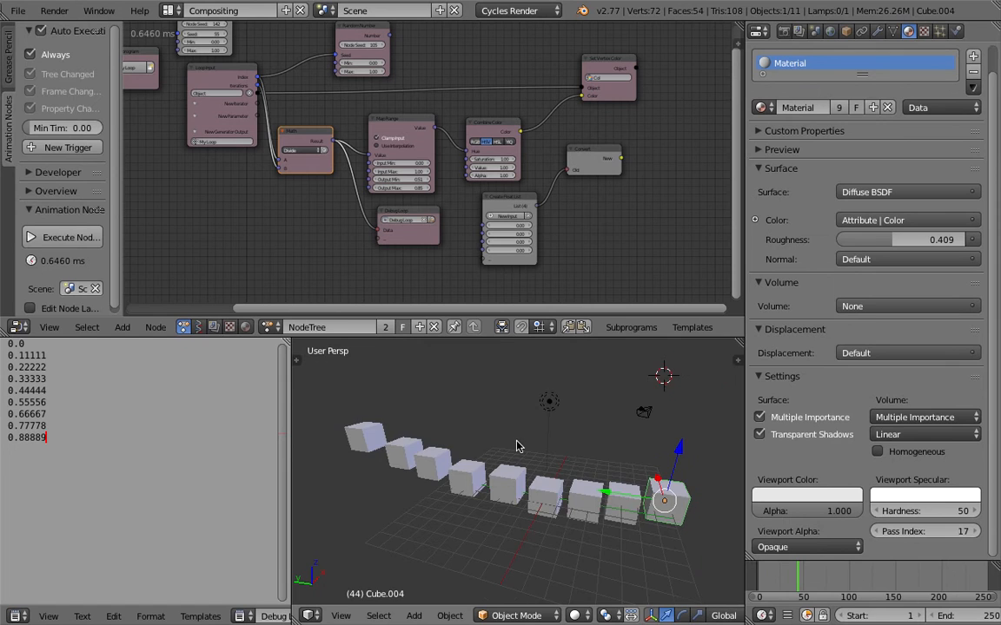
- Delete six of the nine cubes in the row, keeping three neighbouring cubes
{"action": "right_click", "coordinate": [406, 429]}
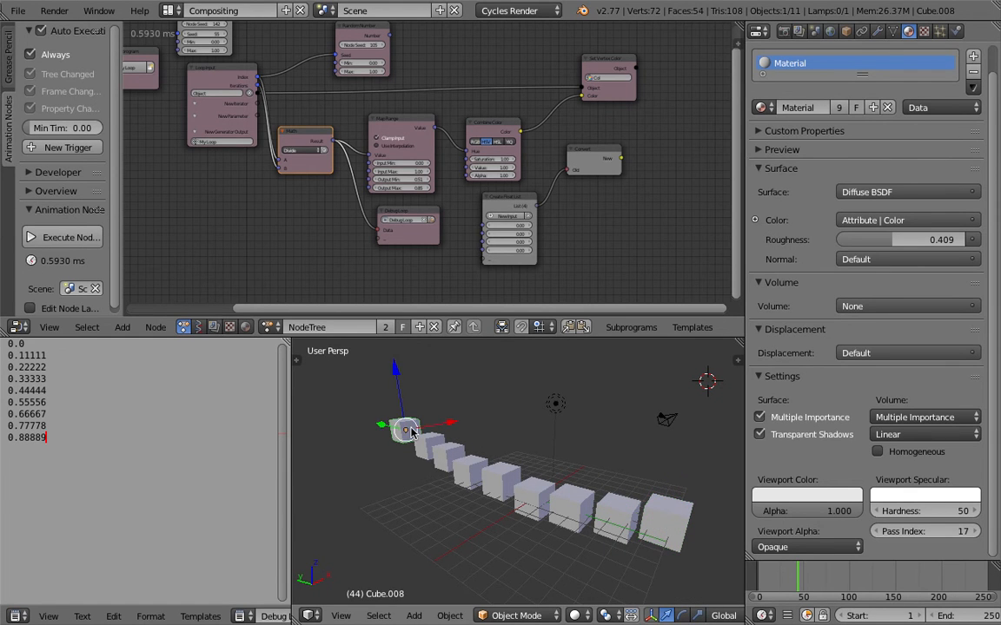
{"action": "right_click", "coordinate": [459, 464], "text": "shift"}
{"action": "right_click", "coordinate": [475, 470], "text": "shift"}
{"action": "right_click", "coordinate": [489, 475], "text": "shift"}
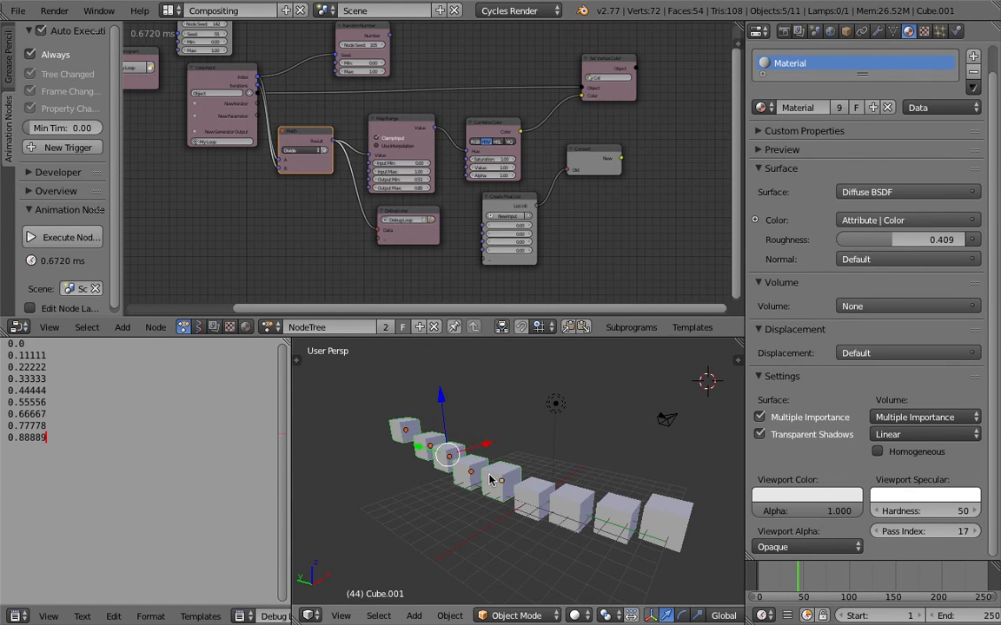
{"action": "key", "text": "x"}
{"action": "left_click", "coordinate": [489, 479]}
{"action": "middle_click_drag", "start_coordinate": [513, 481], "coordinate": [493, 458]}
{"action": "scroll", "coordinate": [559, 480], "scroll_direction": "up", "scroll_amount": 2}
{"action": "right_click", "coordinate": [708, 496]}
{"action": "key", "text": "x"}
{"action": "left_click", "coordinate": [709, 496]}
- Select the three remaining cubes one by one, finishing on the middle cube, and save the file
{"action": "middle_click_drag", "start_coordinate": [657, 505], "coordinate": [567, 498], "text": "shift"}
{"action": "right_click", "coordinate": [563, 497]}
{"action": "right_click", "coordinate": [466, 484]}
{"action": "right_click", "coordinate": [439, 474]}
{"action": "right_click", "coordinate": [502, 478]}
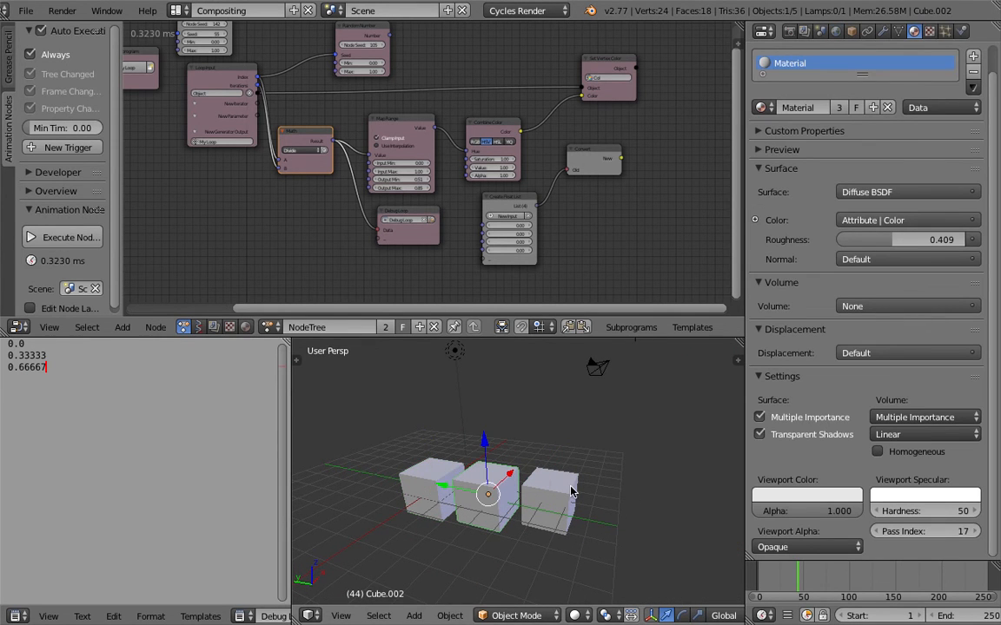
{"action": "right_click", "coordinate": [547, 491]}
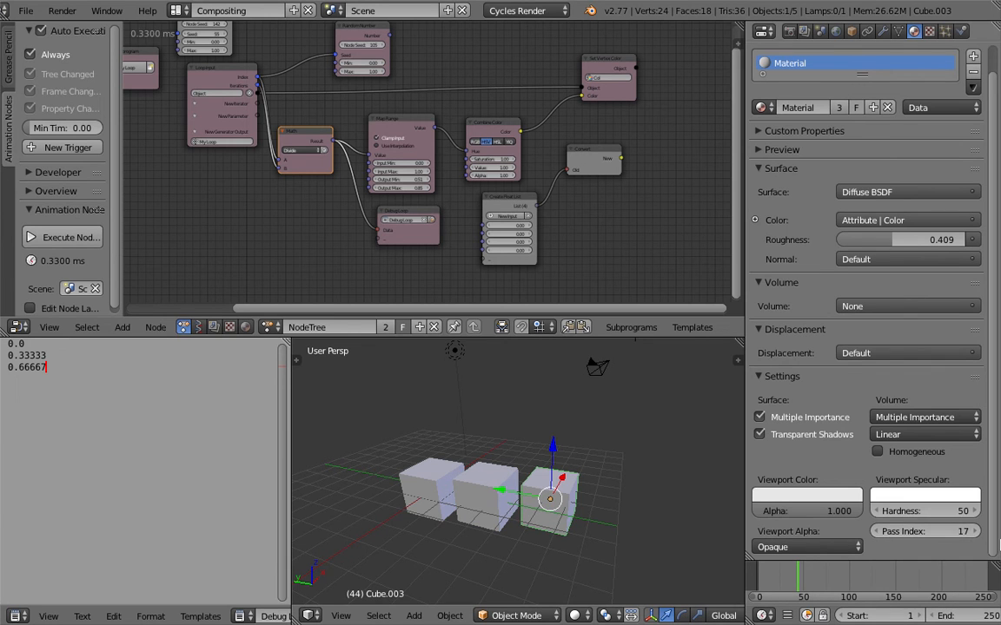
{"action": "right_click", "coordinate": [510, 478]}
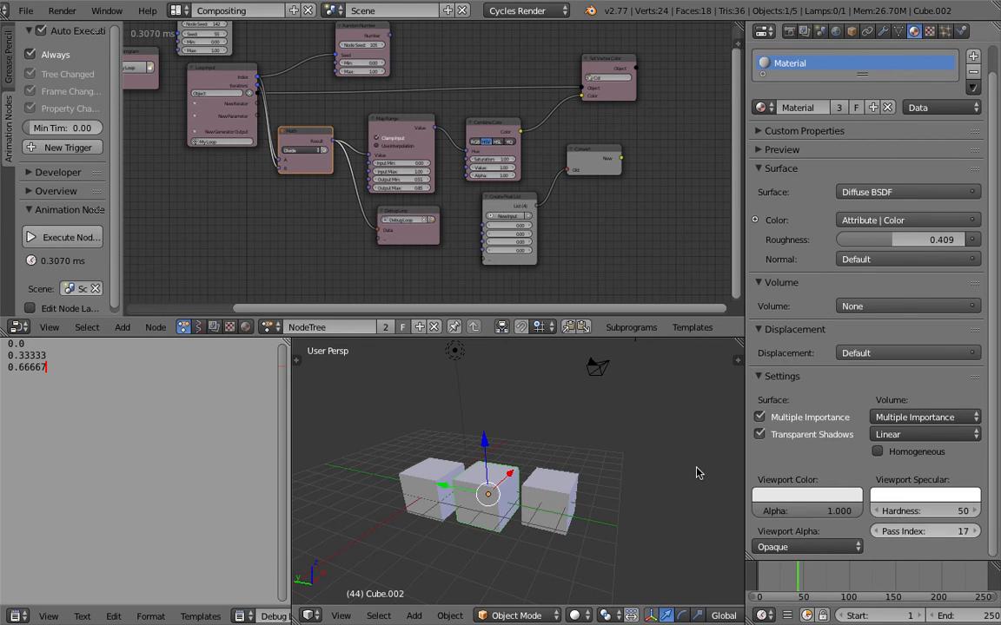
{"action": "key", "text": "ctrl+s"}
{"action": "left_click", "coordinate": [487, 467]}
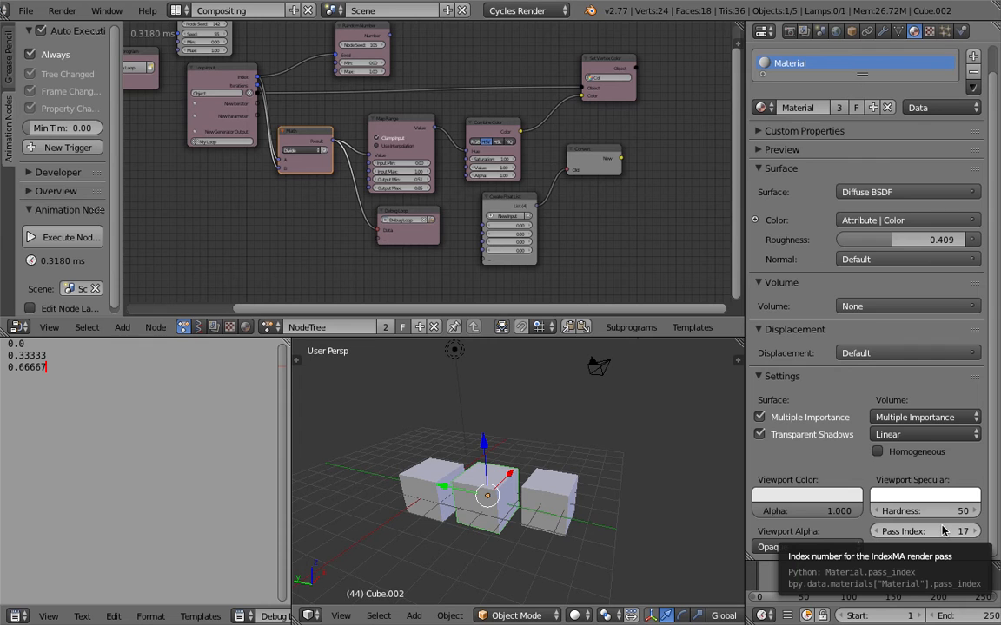
- Compare the middle cube's object properties, including Custom Properties, Cycles Settings and Relations Extras, with the article's Pass Index screenshot in the browser
{"action": "left_click", "coordinate": [854, 32]}
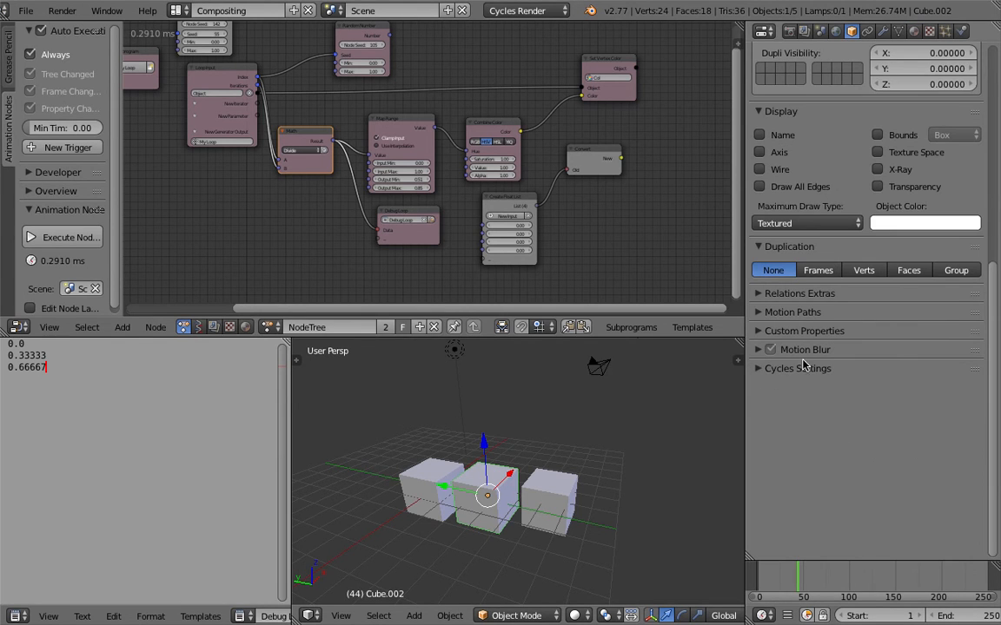
{"action": "left_click", "coordinate": [808, 331]}
{"action": "left_click", "coordinate": [808, 331]}
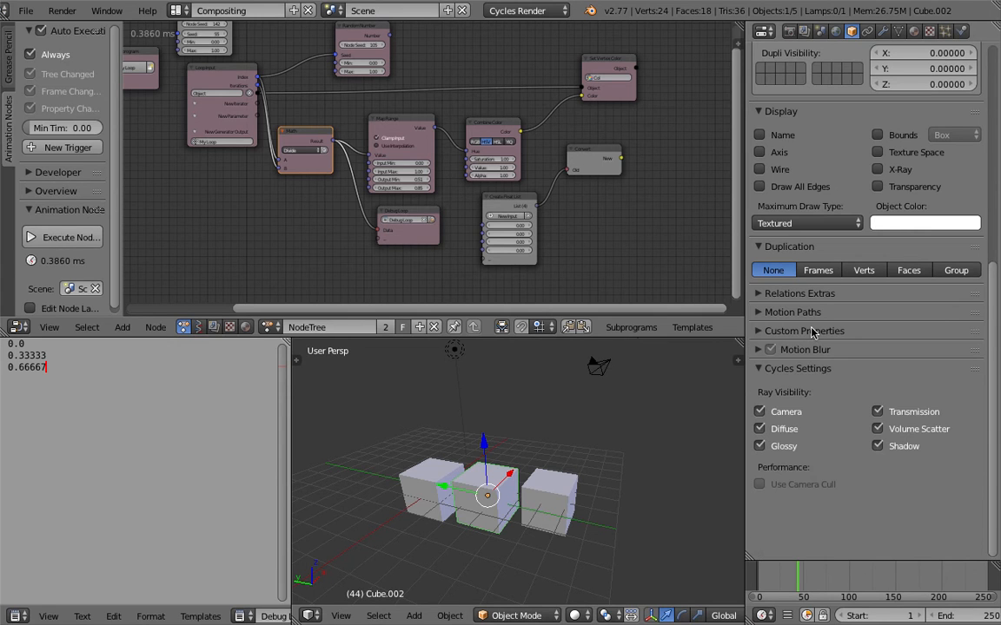
{"action": "key", "text": "ctrl+Right"}
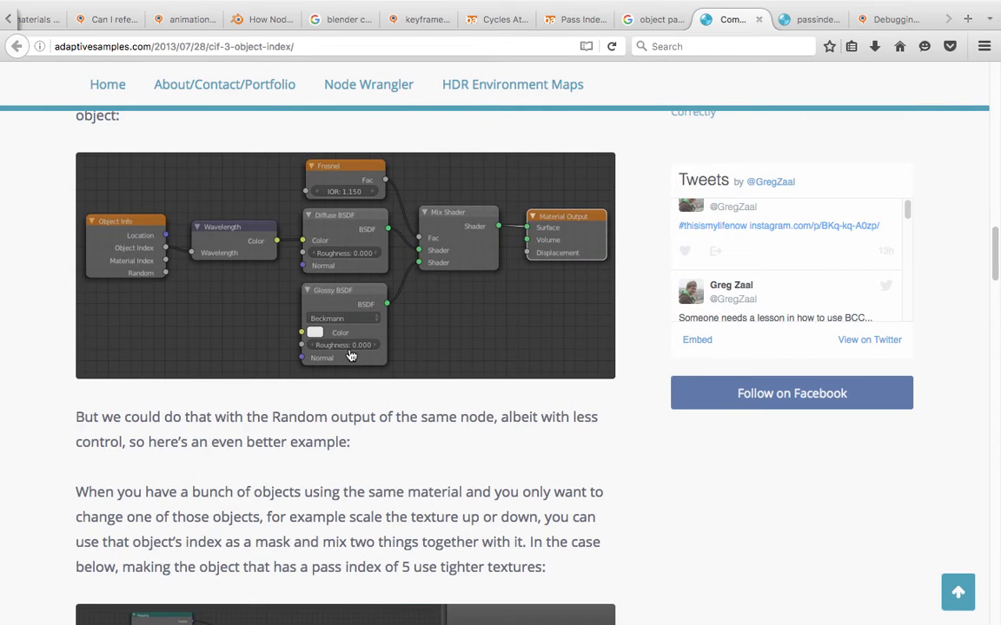
{"action": "scroll", "coordinate": [314, 335], "scroll_direction": "up", "scroll_amount": 10}
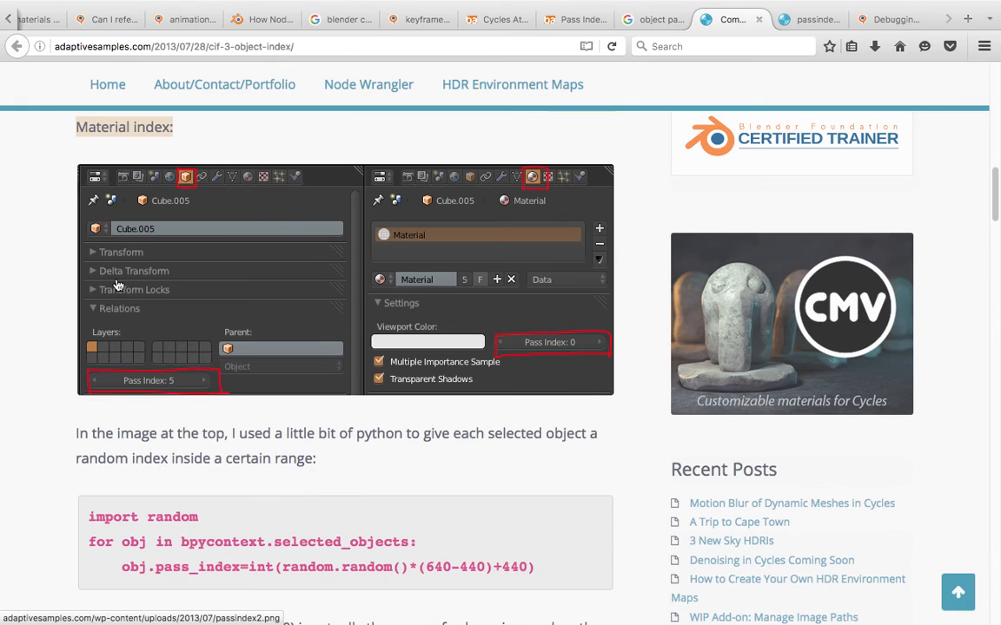
{"action": "key", "text": "ctrl+Left"}
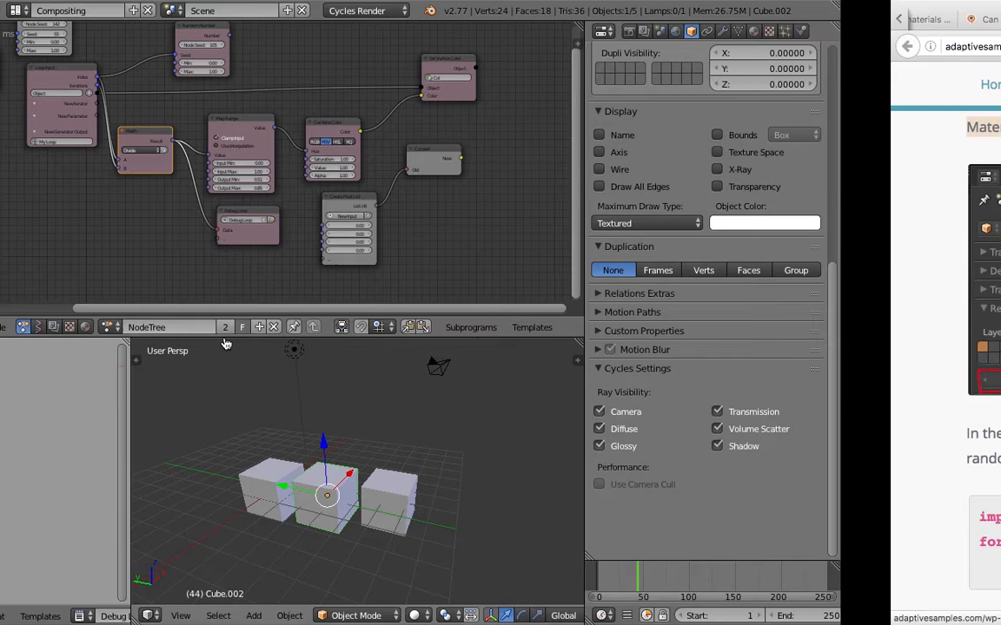
{"action": "left_click", "coordinate": [793, 294]}
{"action": "scroll", "coordinate": [860, 347], "scroll_direction": "down", "scroll_amount": 2}
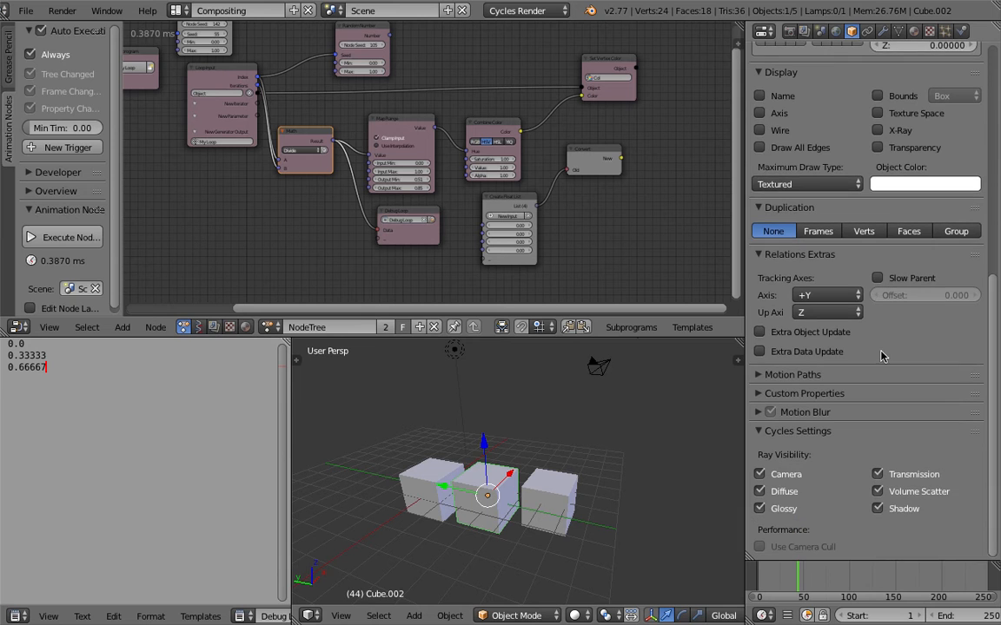
{"action": "key", "text": "ctrl+Right"}
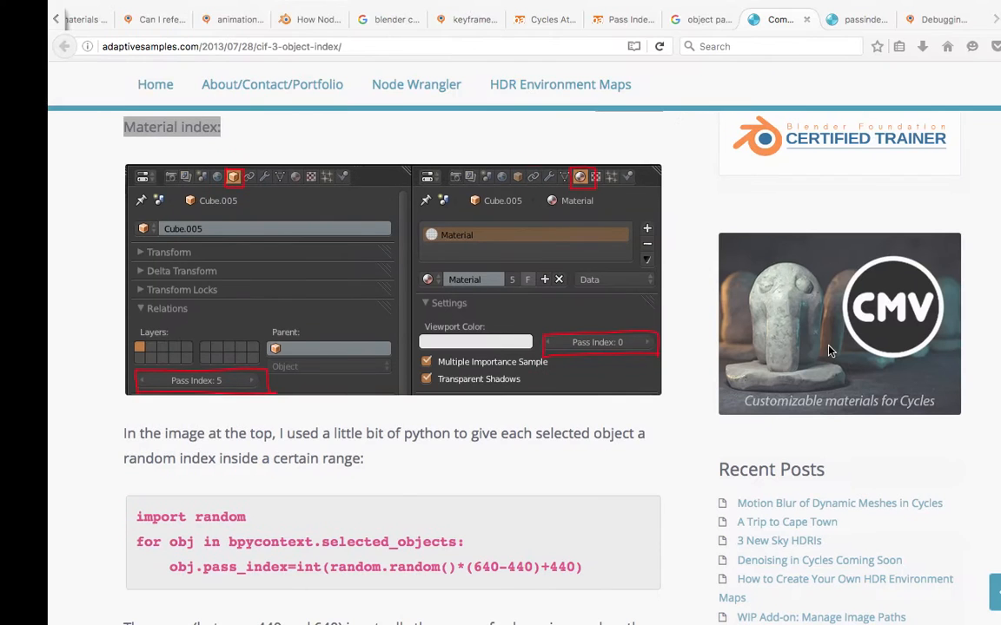
{"action": "key", "text": "ctrl+Left"}
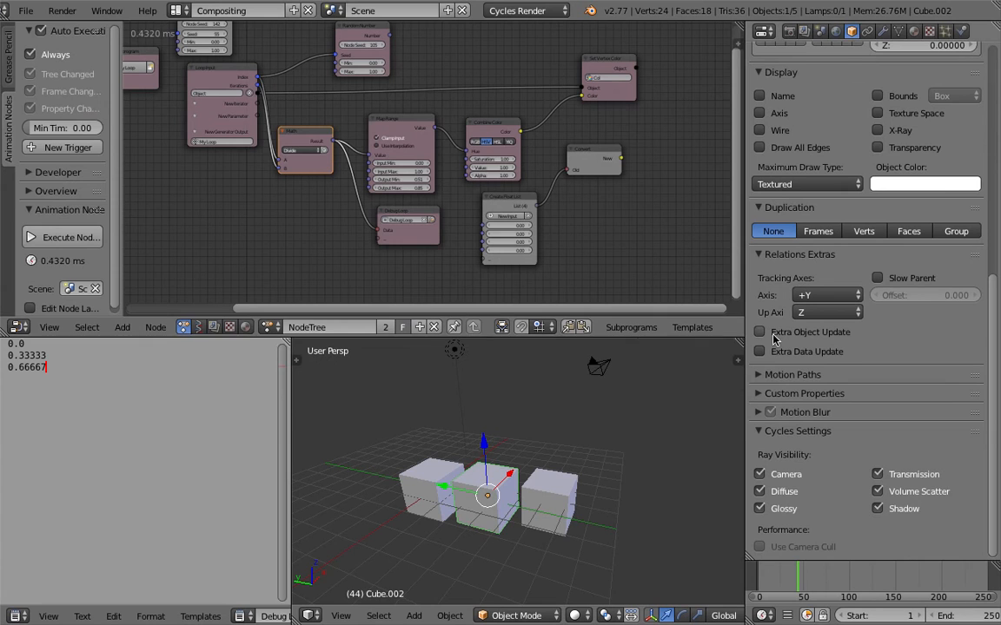
- Check the cube's Motion Paths, Custom Properties and Motion Blur settings, and find the object Pass Index under Relations
{"action": "left_click", "coordinate": [779, 376]}
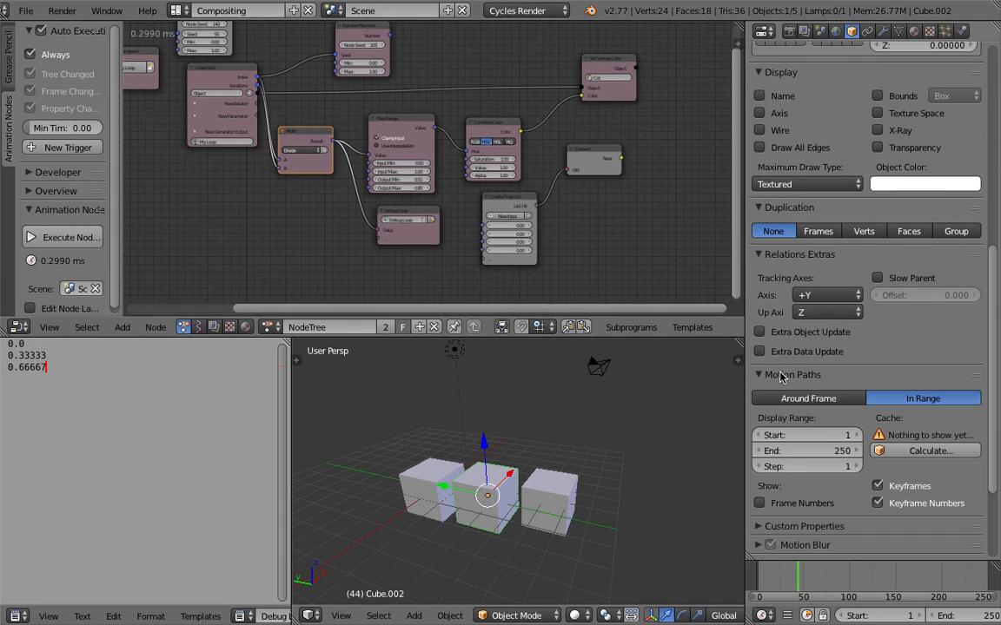
{"action": "left_click", "coordinate": [779, 376]}
{"action": "left_click", "coordinate": [779, 375]}
{"action": "left_click", "coordinate": [779, 376]}
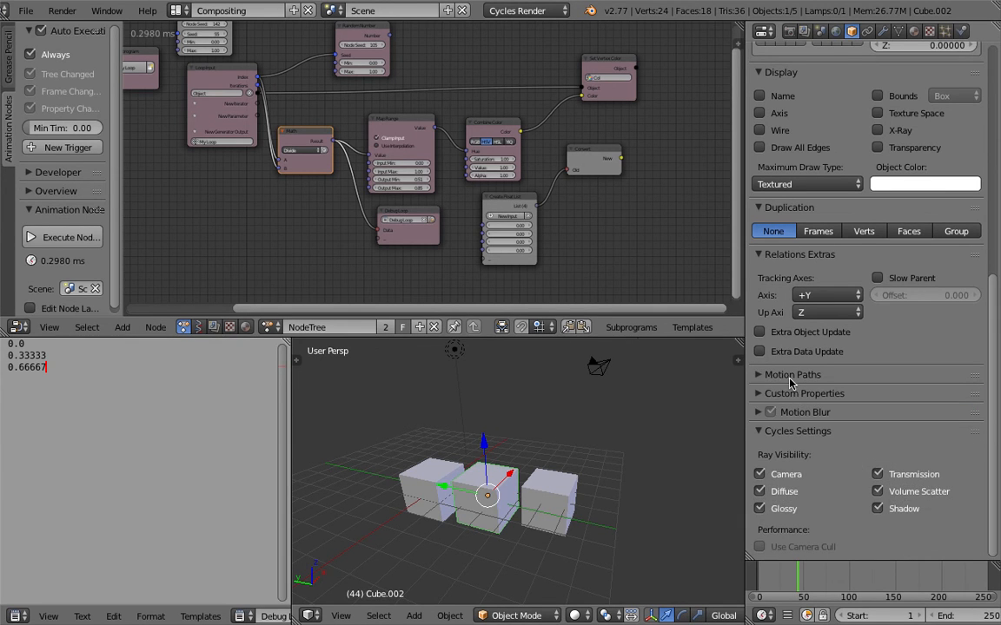
{"action": "left_click", "coordinate": [797, 395]}
{"action": "left_click", "coordinate": [796, 394]}
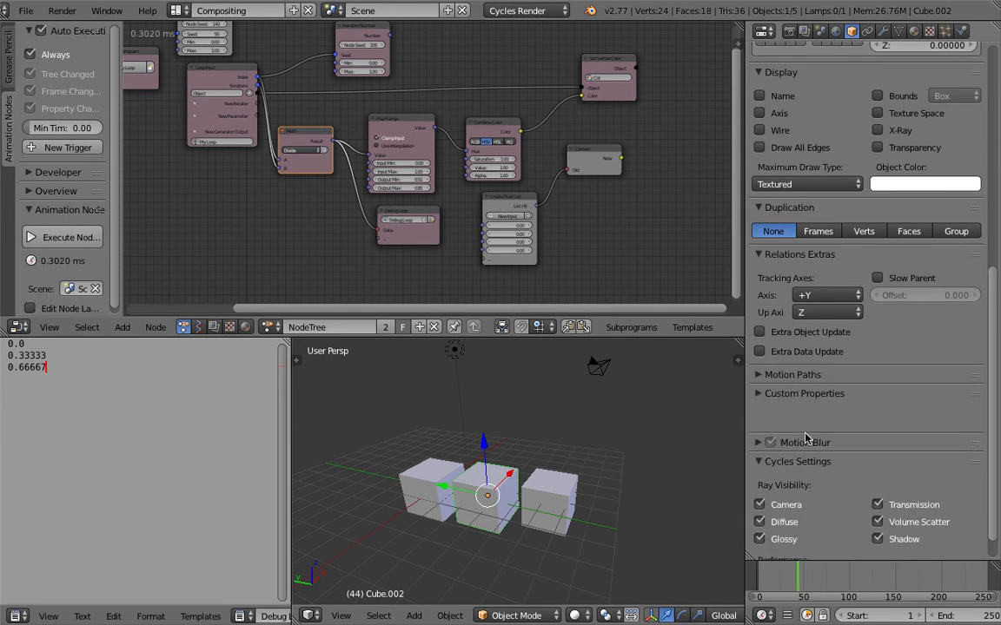
{"action": "left_click", "coordinate": [759, 414]}
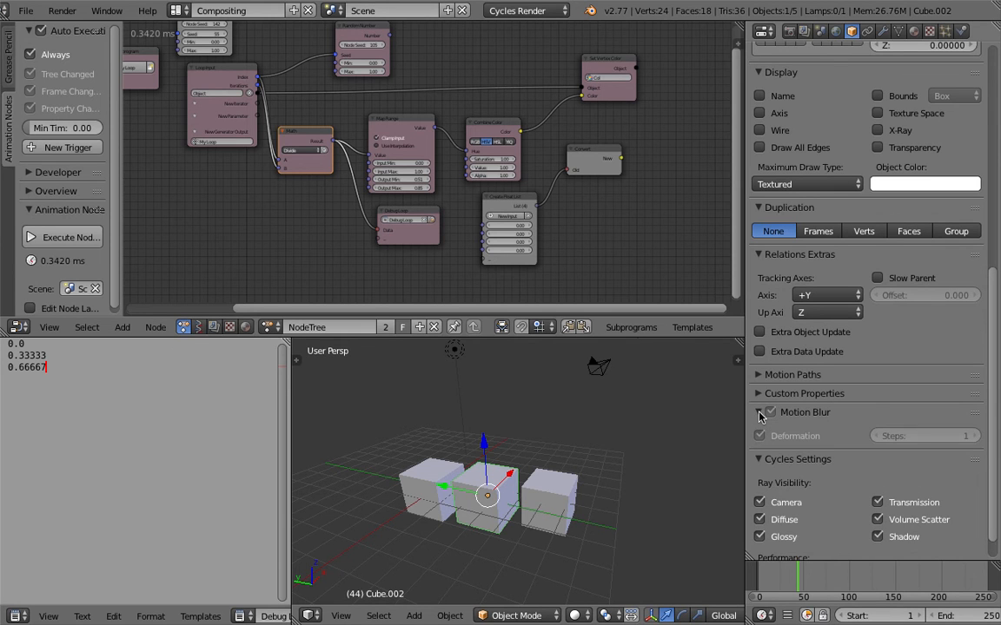
{"action": "left_click", "coordinate": [759, 413]}
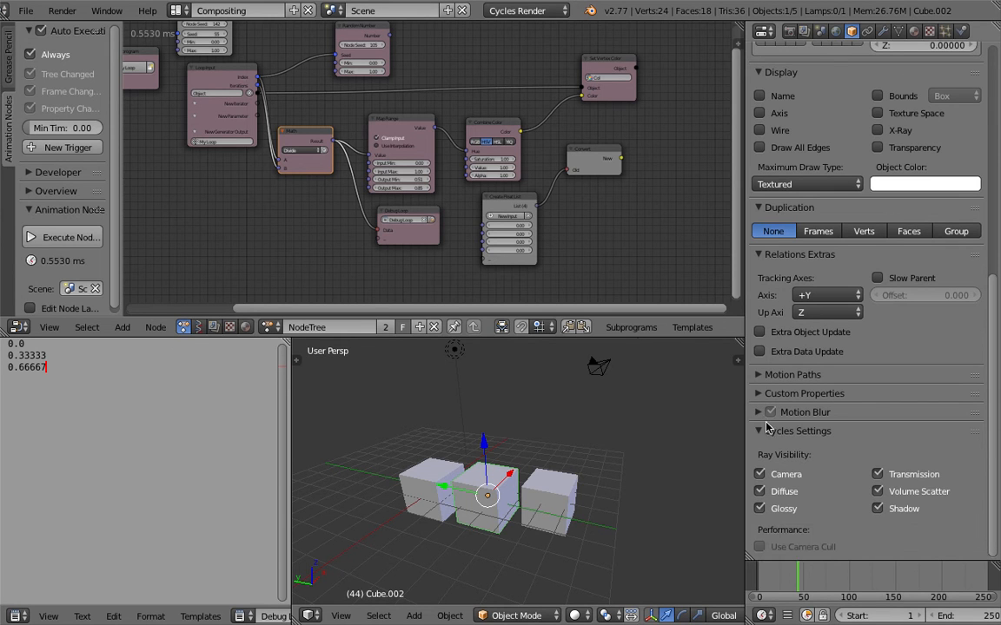
{"action": "left_click", "coordinate": [780, 254]}
{"action": "scroll", "coordinate": [786, 257], "scroll_direction": "up", "scroll_amount": 3}
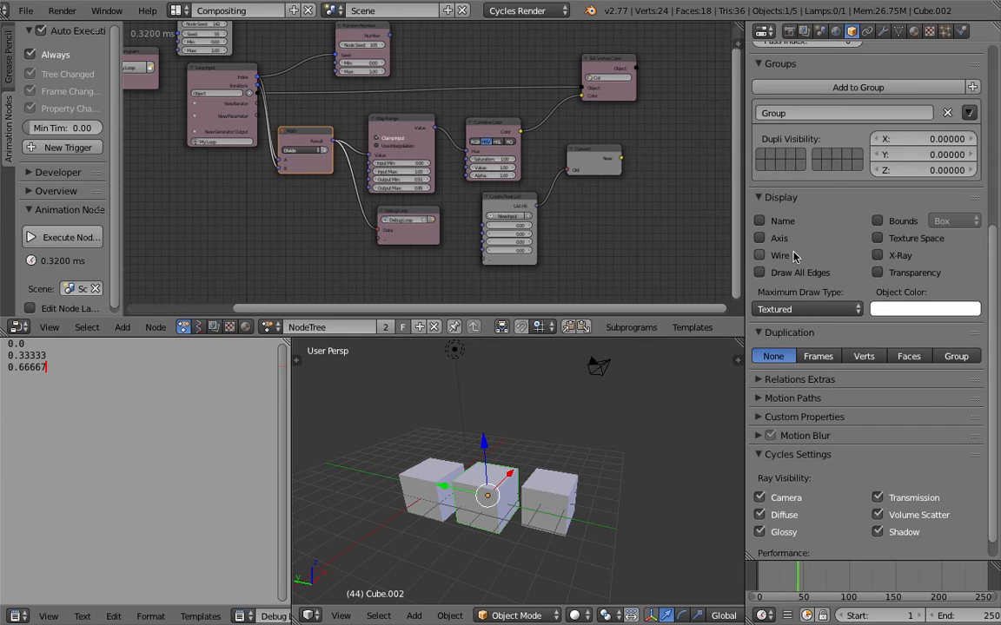
{"action": "scroll", "coordinate": [807, 225], "scroll_direction": "up", "scroll_amount": 5}
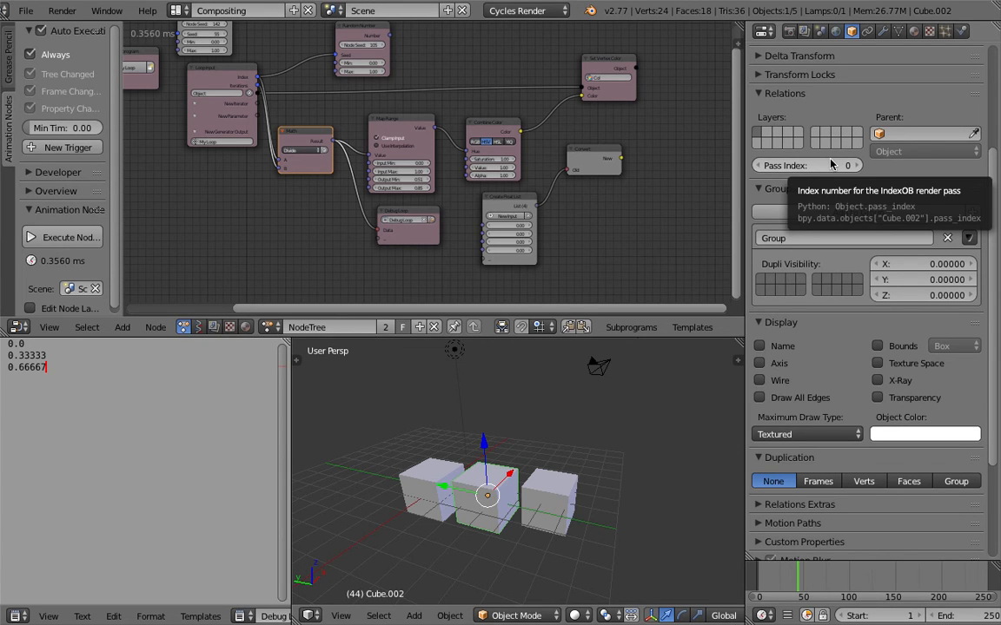
- Delete the unused Create Float List and Convert nodes from the Animation Nodes tree
{"action": "middle_click_drag", "start_coordinate": [534, 203], "coordinate": [513, 222]}
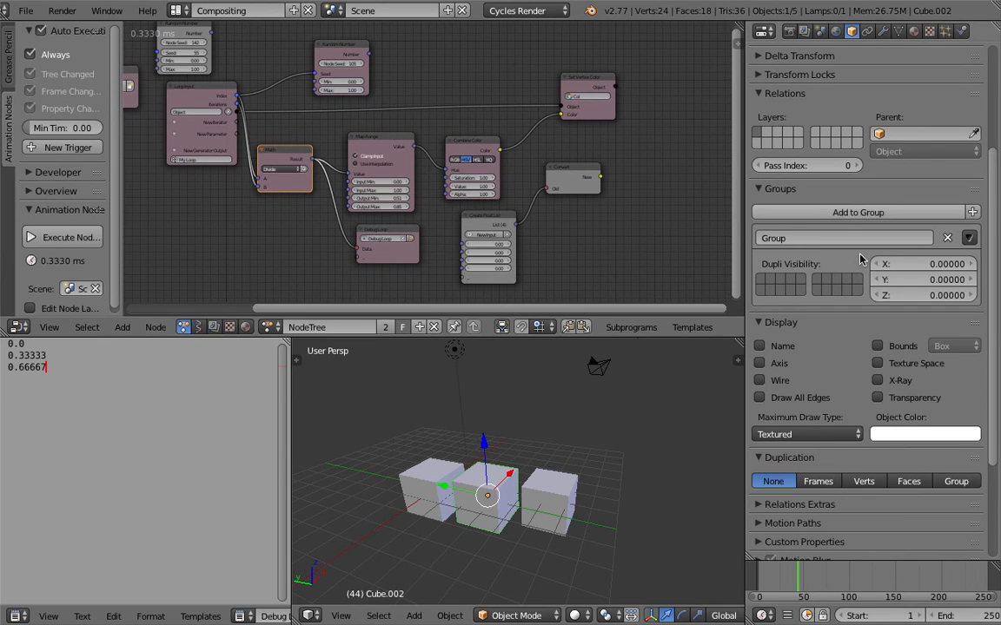
{"action": "middle_click_drag", "start_coordinate": [556, 223], "coordinate": [500, 218]}
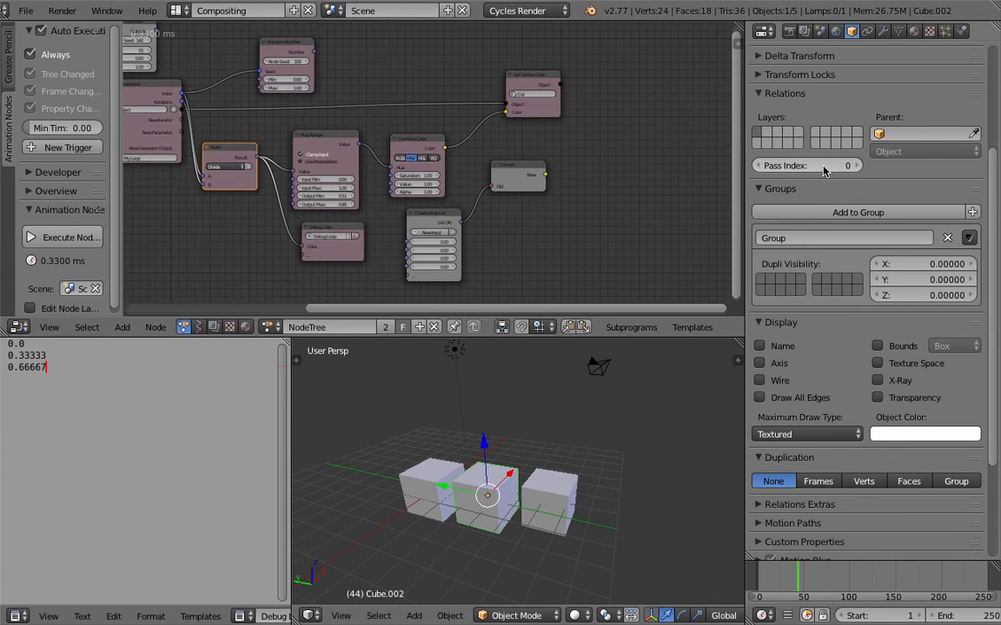
{"action": "middle_click_drag", "start_coordinate": [452, 190], "coordinate": [412, 186]}
{"action": "scroll", "coordinate": [449, 201], "scroll_direction": "up", "scroll_amount": 1}
{"action": "scroll", "coordinate": [449, 201], "scroll_direction": "up", "scroll_amount": 1}
{"action": "left_click", "coordinate": [373, 221]}
{"action": "key", "text": "x"}
{"action": "left_click", "coordinate": [462, 158]}
{"action": "key", "text": "x"}
- Select the Set Vertex Color node and examine how Map Range and Combine Color feed its Color input
{"action": "middle_click_drag", "start_coordinate": [433, 176], "coordinate": [486, 201]}
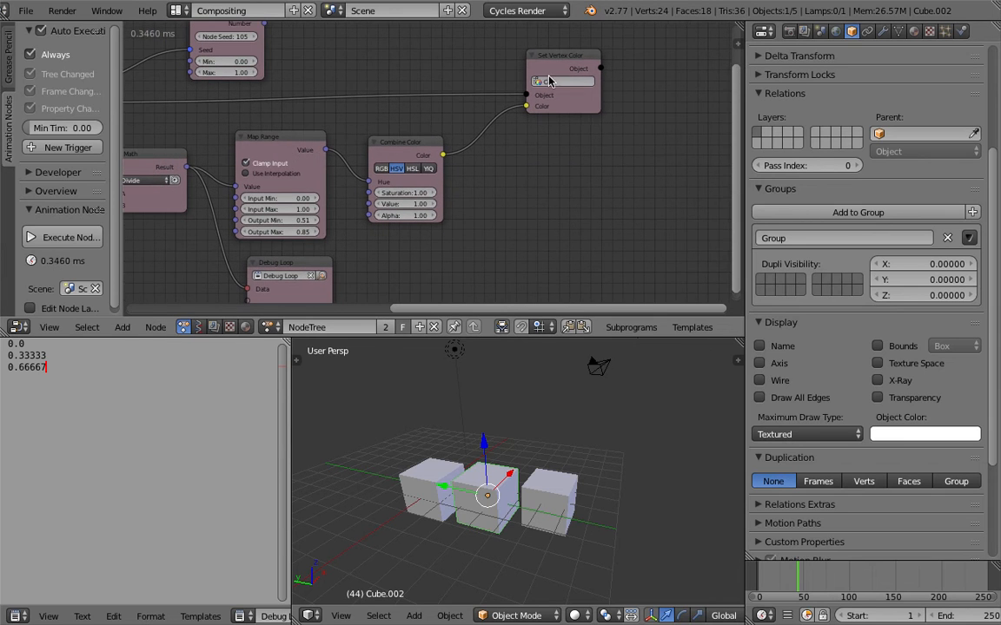
{"action": "left_click", "coordinate": [545, 72]}
{"action": "middle_click_drag", "start_coordinate": [469, 159], "coordinate": [519, 186]}
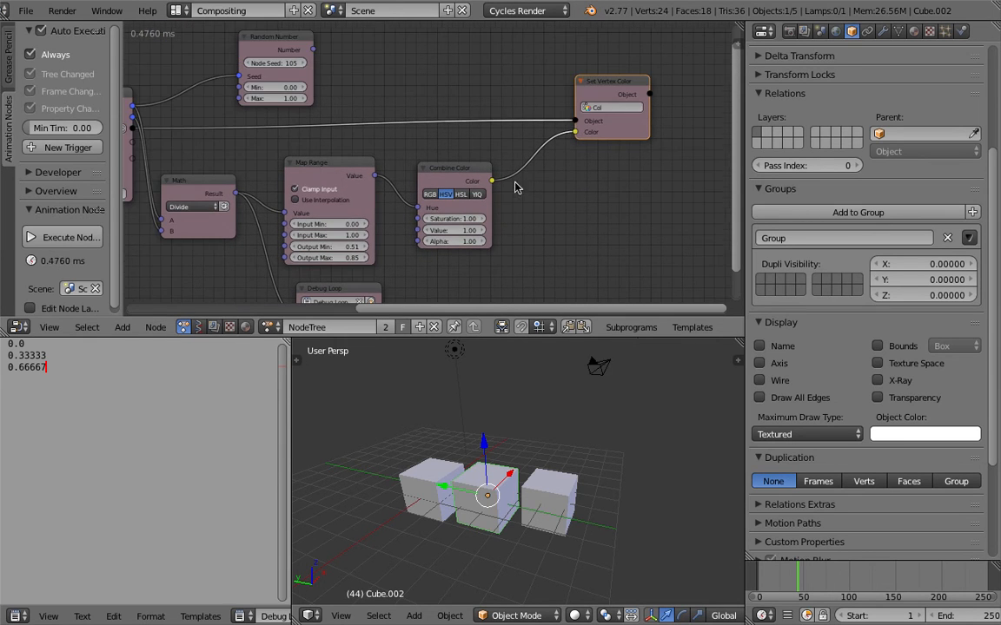
{"action": "key", "text": "KP_Decimal"}
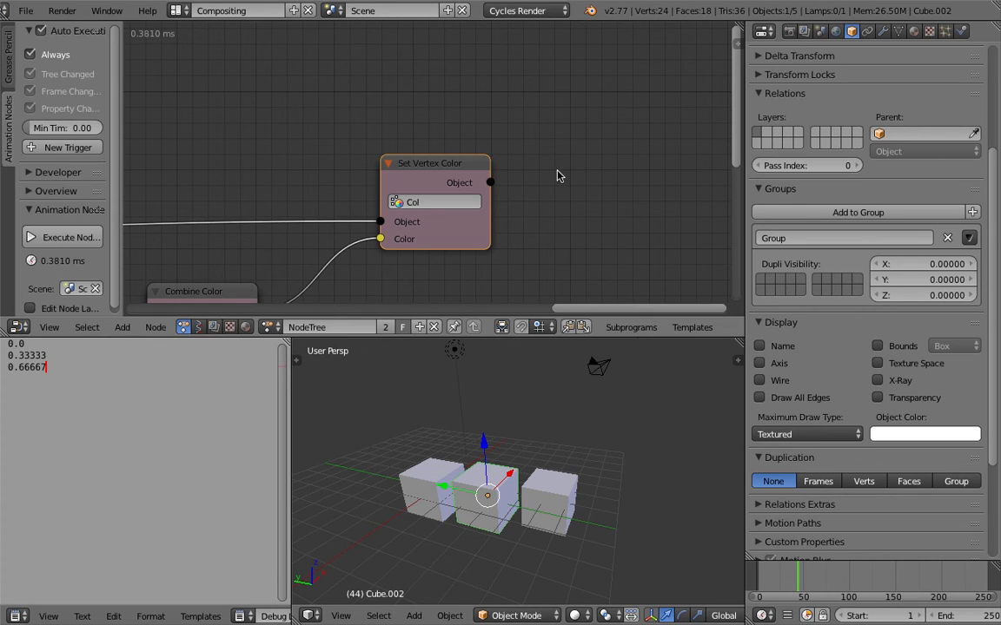
{"action": "middle_click_drag", "start_coordinate": [482, 140], "coordinate": [492, 137]}
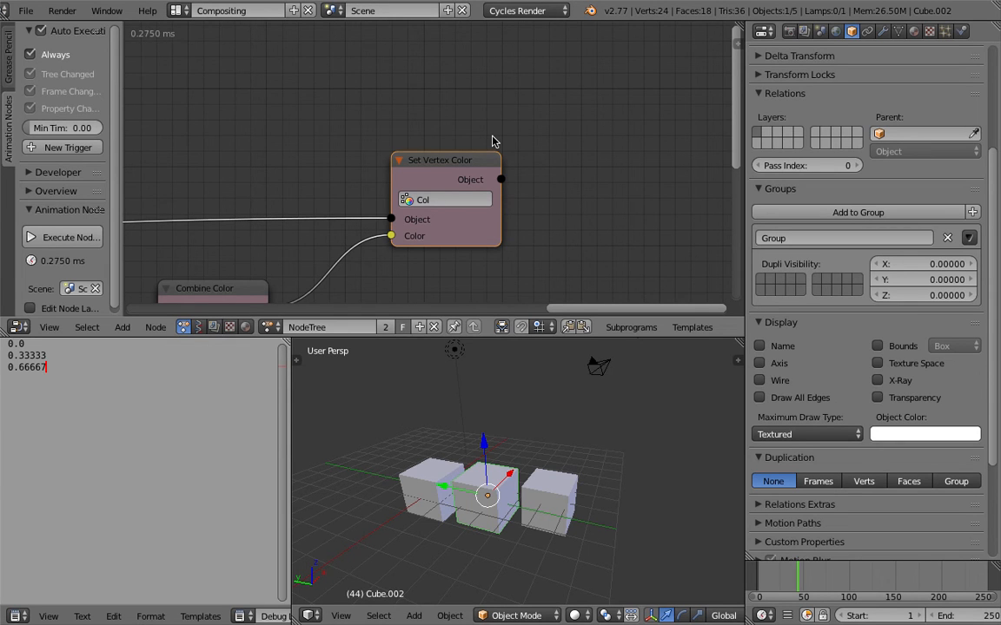
{"action": "middle_click_drag", "start_coordinate": [422, 123], "coordinate": [509, 82]}
{"action": "middle_click_drag", "start_coordinate": [406, 120], "coordinate": [459, 95]}
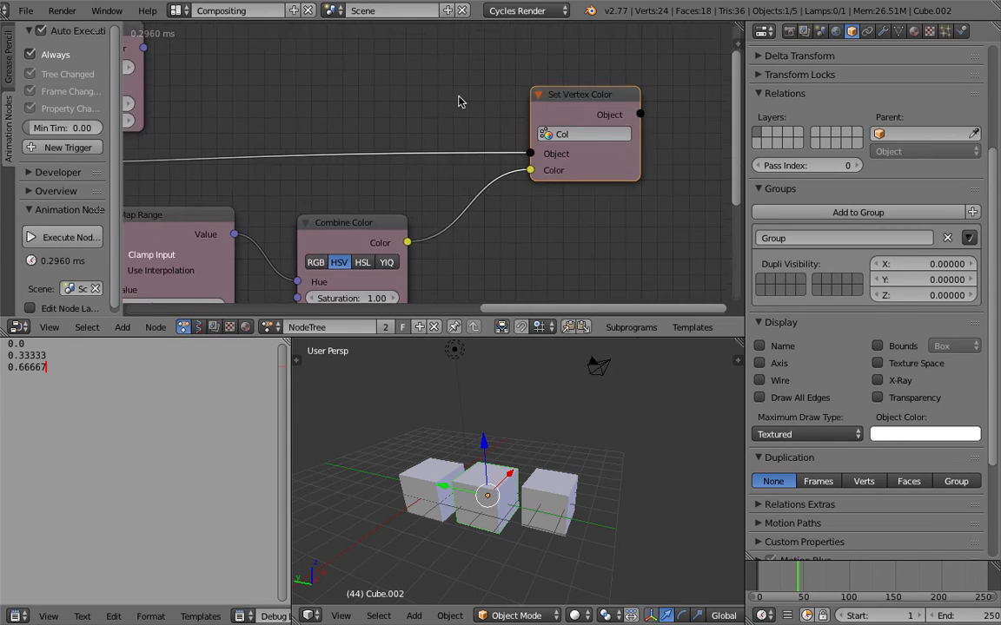
{"action": "middle_click_drag", "start_coordinate": [414, 139], "coordinate": [525, 89]}
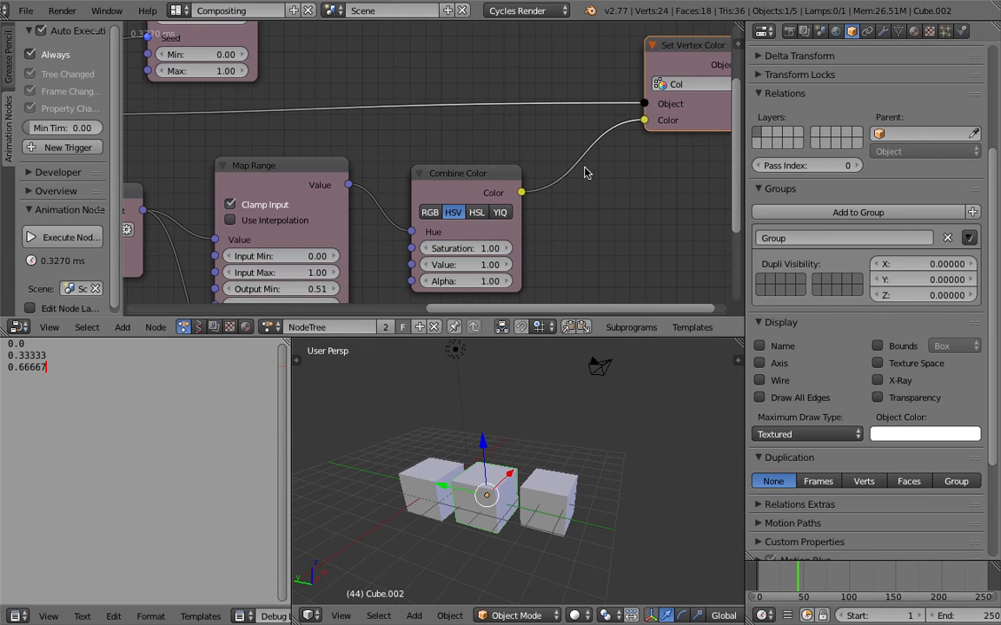
{"action": "middle_click_drag", "start_coordinate": [364, 291], "coordinate": [423, 248]}
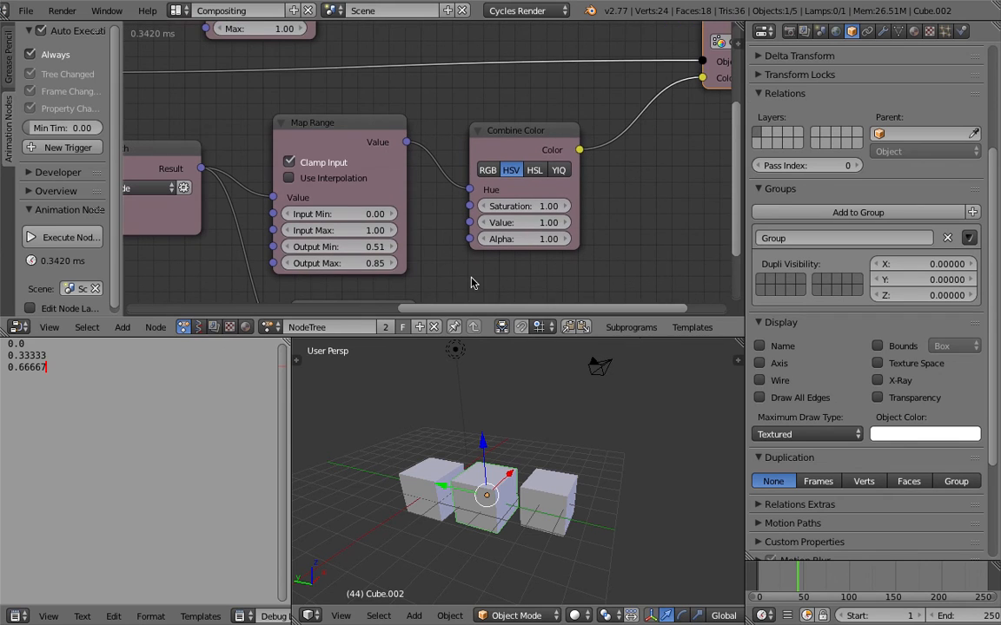
- Switch the node editor to the cubes' material shader nodes and dismiss the Java JDK prompt
{"action": "left_click", "coordinate": [245, 327]}
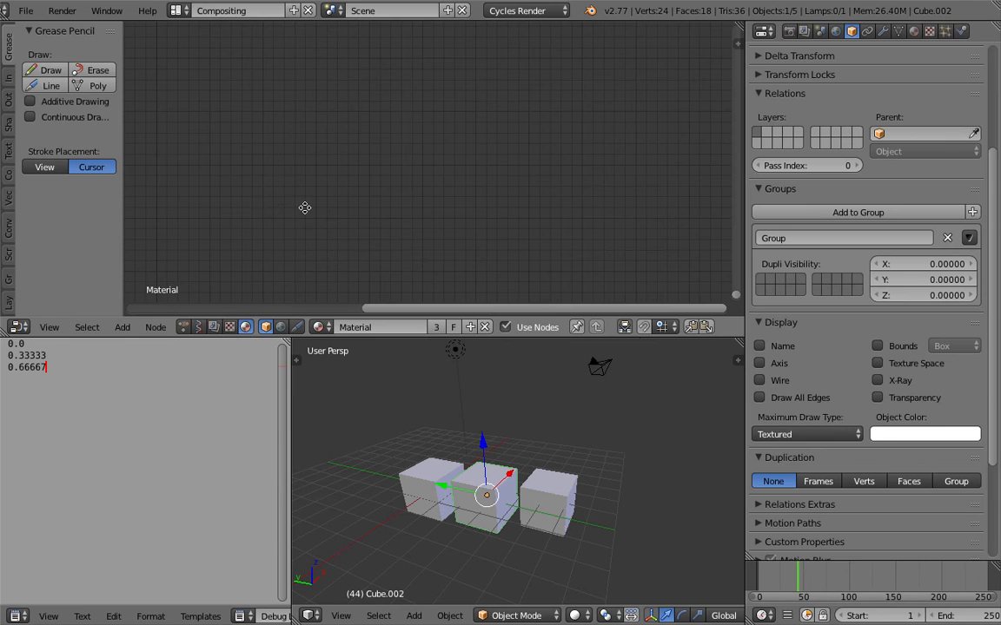
{"action": "middle_click_drag", "start_coordinate": [263, 211], "coordinate": [353, 221]}
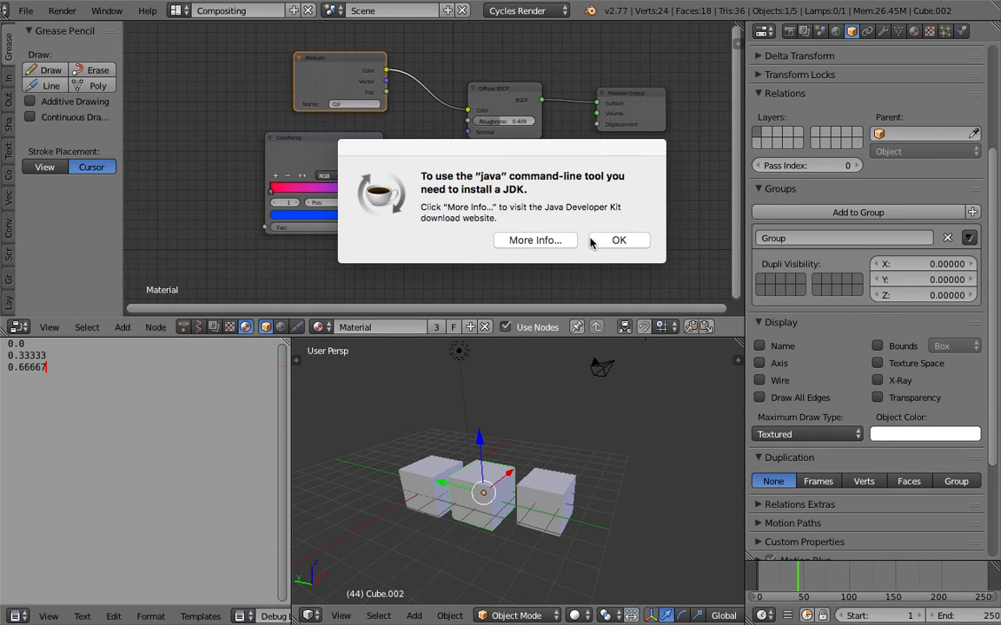
{"action": "left_click", "coordinate": [607, 241]}
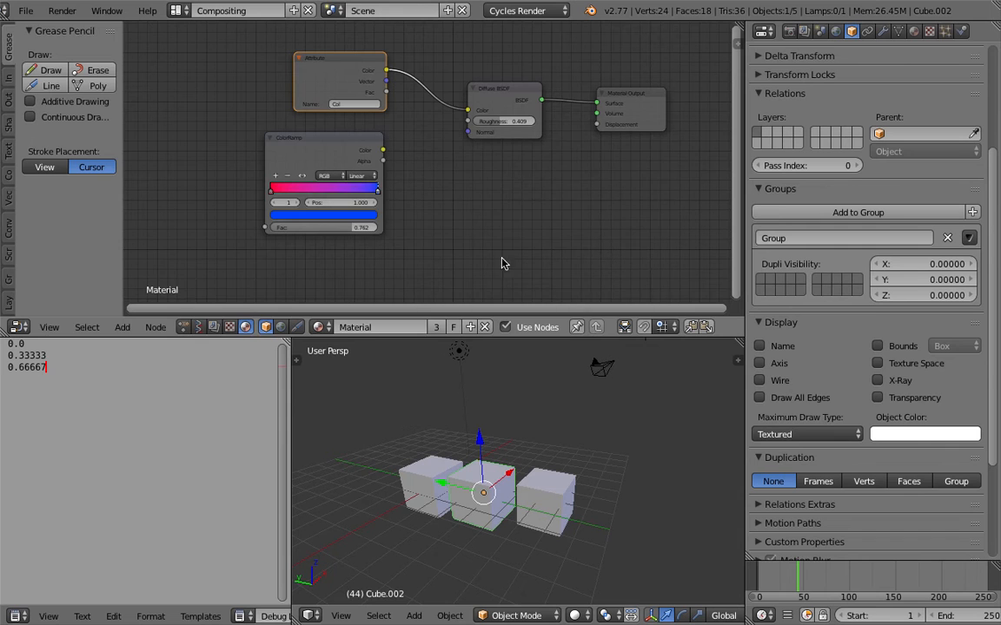
- Move the Attribute node away from the Diffuse BSDF and delete the unused ColorRamp node
{"action": "left_click", "coordinate": [350, 141]}
{"action": "scroll", "coordinate": [330, 103], "scroll_direction": "up", "scroll_amount": 2}
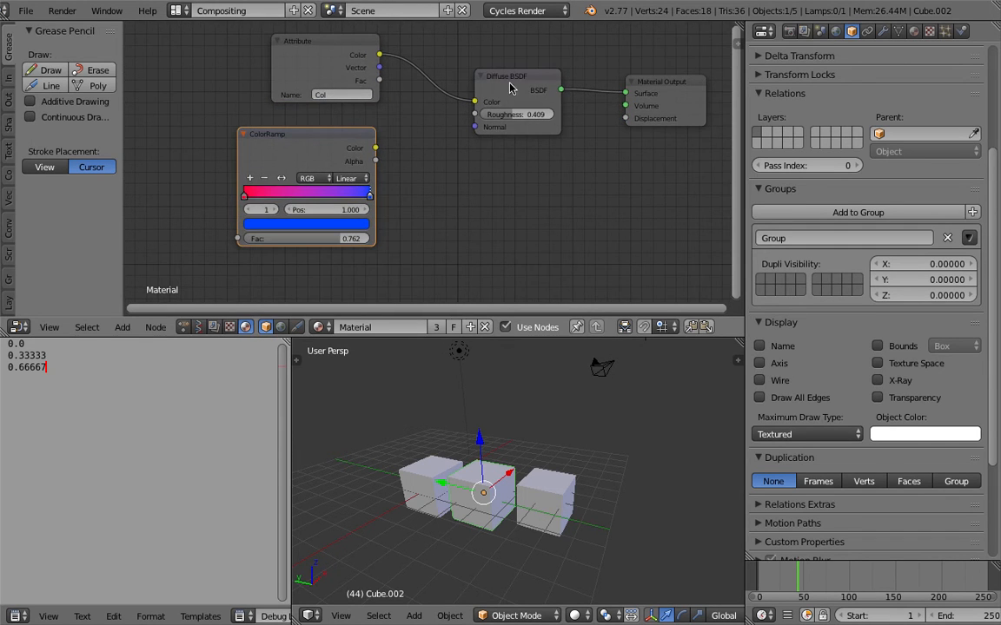
{"action": "left_click_drag", "start_coordinate": [342, 55], "coordinate": [280, 63]}
{"action": "left_click", "coordinate": [296, 136]}
{"action": "key", "text": "x"}
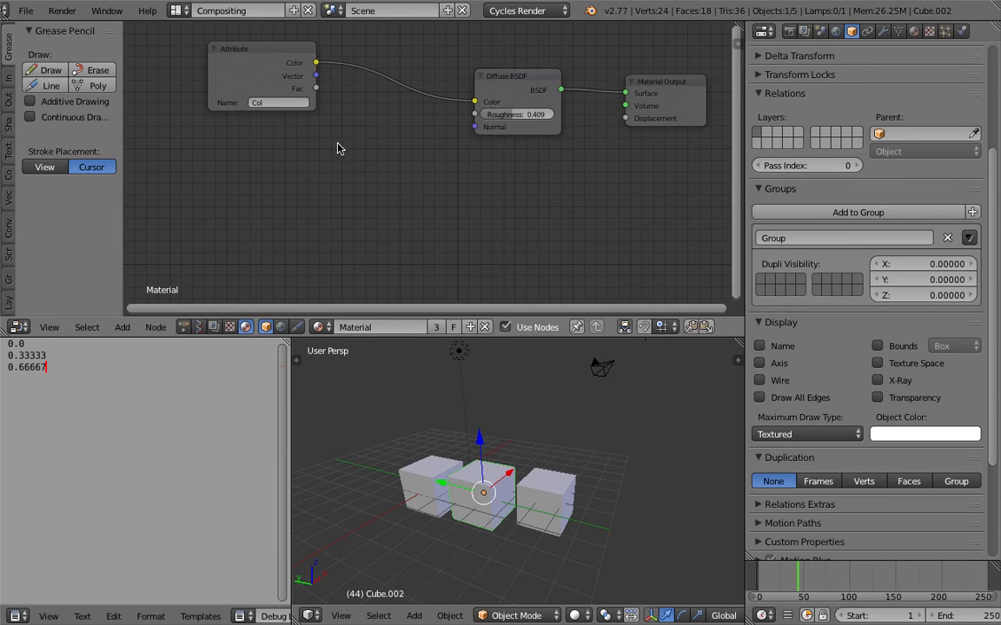
- Add a Musgrave Texture node and feed its Color output into the Diffuse BSDF's Color input
{"action": "key", "text": "shift+a"}
{"action": "mouse_move", "coordinate": [335, 208]}
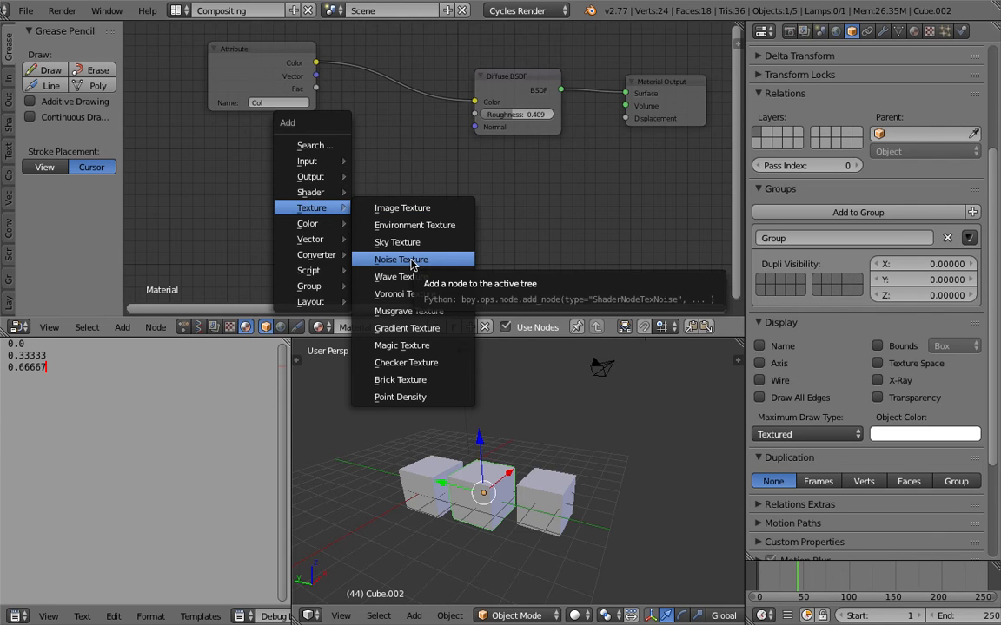
{"action": "left_click", "coordinate": [417, 311]}
{"action": "left_click", "coordinate": [337, 147]}
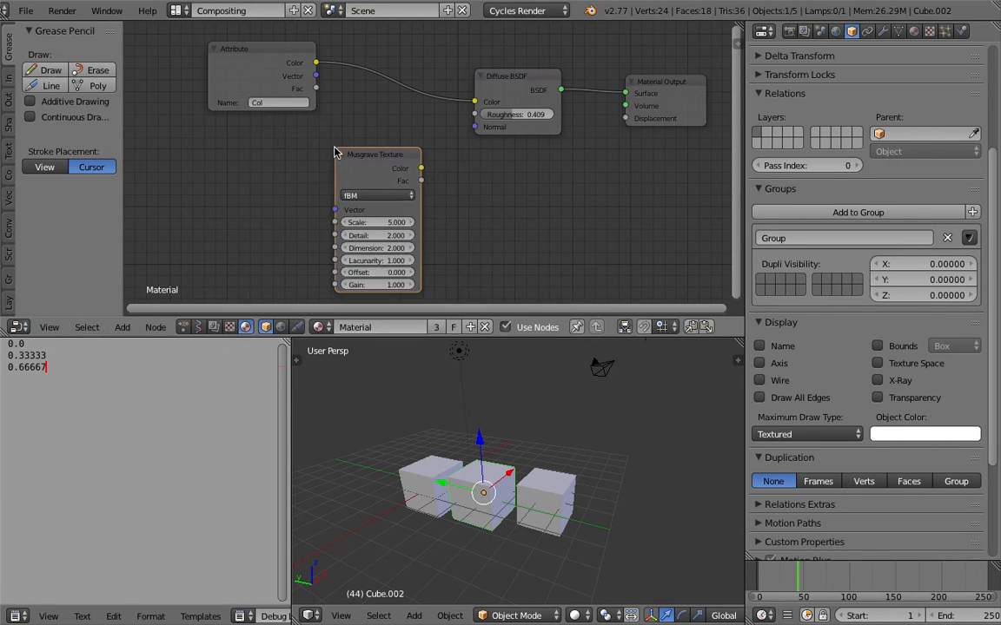
{"action": "left_click_drag", "start_coordinate": [422, 168], "coordinate": [475, 103]}
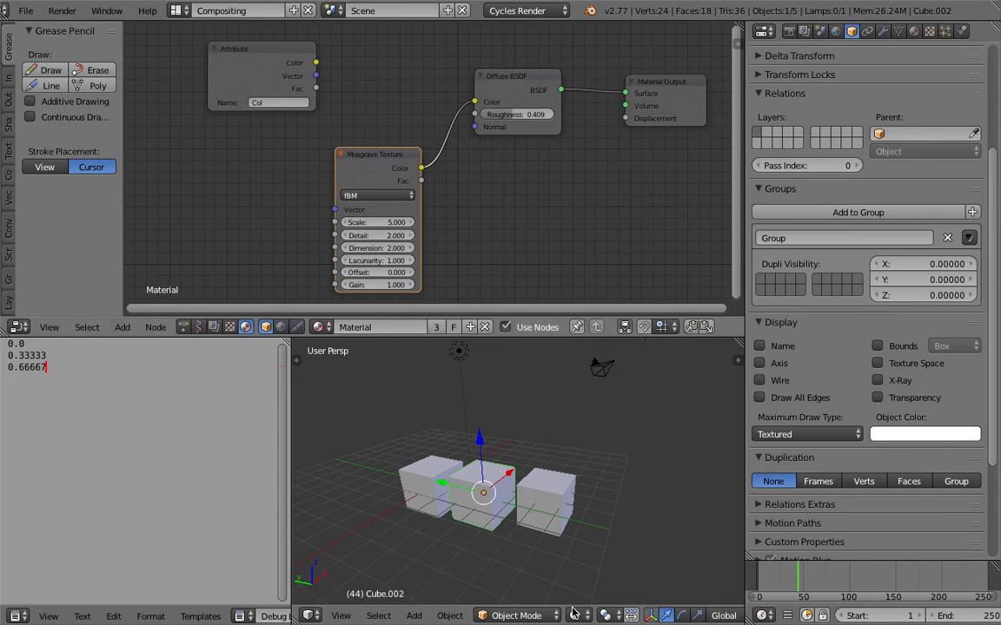
- Switch the 3D view to Rendered shading and inspect the Musgrave pattern on the three cubes
{"action": "left_click", "coordinate": [574, 615]}
{"action": "left_click", "coordinate": [607, 516]}
{"action": "middle_click_drag", "start_coordinate": [486, 480], "coordinate": [523, 512]}
{"action": "scroll", "coordinate": [526, 491], "scroll_direction": "up", "scroll_amount": 4}
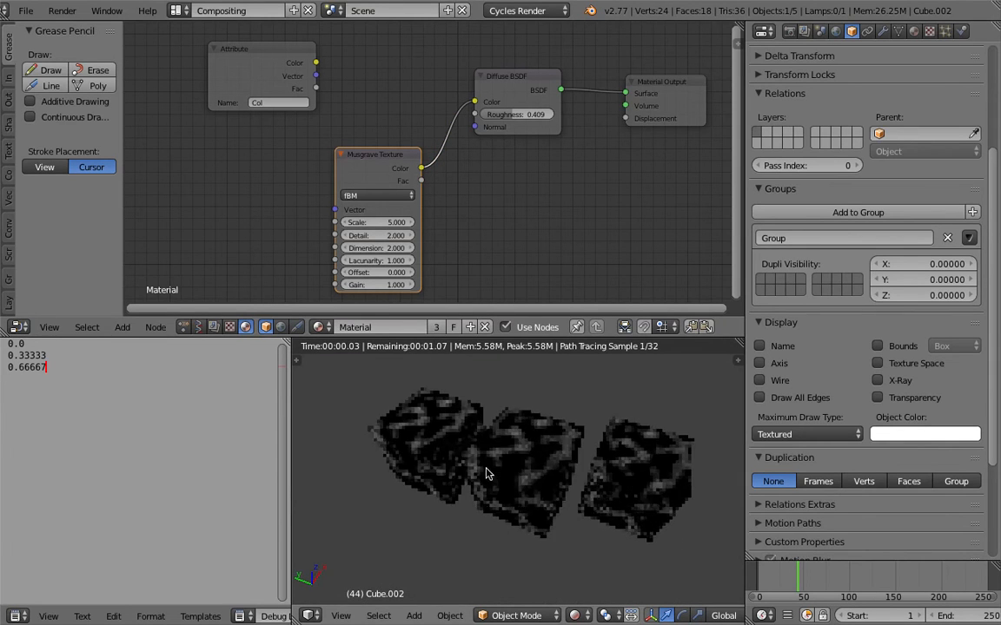
{"action": "middle_click_drag", "start_coordinate": [455, 442], "coordinate": [546, 504]}
{"action": "middle_click_drag", "start_coordinate": [522, 463], "coordinate": [511, 511]}
{"action": "middle_click_drag", "start_coordinate": [559, 486], "coordinate": [476, 489]}
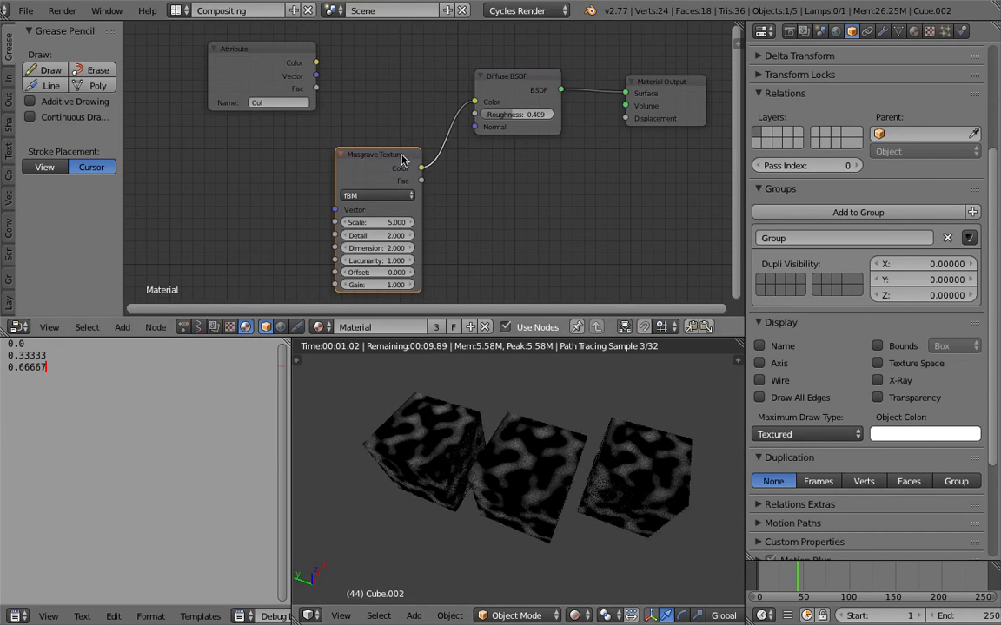
- Try driving the Musgrave Texture's Vector input from the Attribute node's Vector output
{"action": "left_click_drag", "start_coordinate": [402, 156], "coordinate": [411, 128]}
{"action": "scroll", "coordinate": [397, 157], "scroll_direction": "up", "scroll_amount": 2}
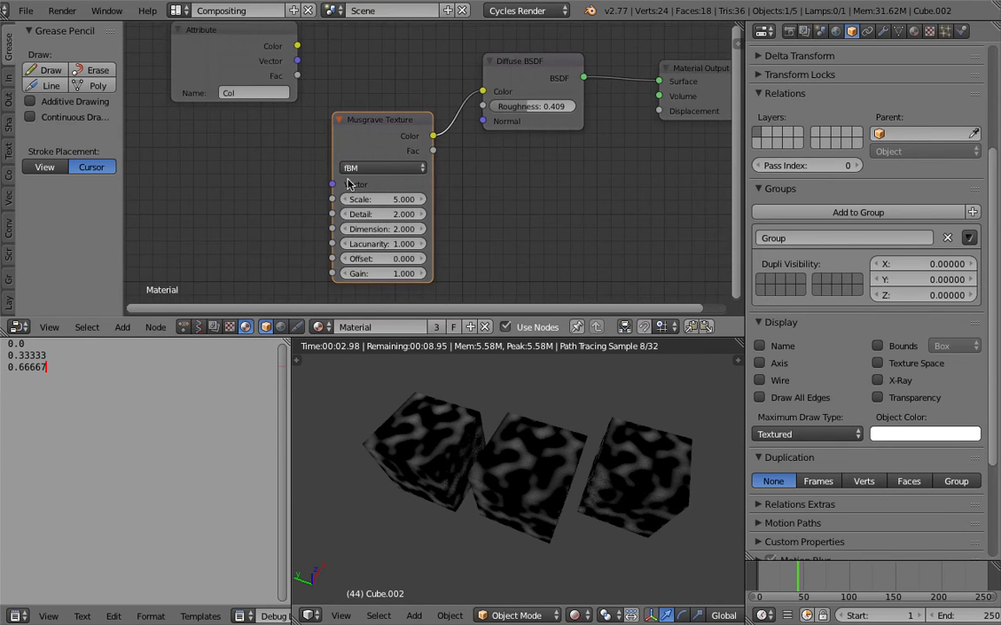
{"action": "left_click_drag", "start_coordinate": [260, 40], "coordinate": [332, 184]}
{"action": "middle_click_drag", "start_coordinate": [634, 467], "coordinate": [571, 410]}
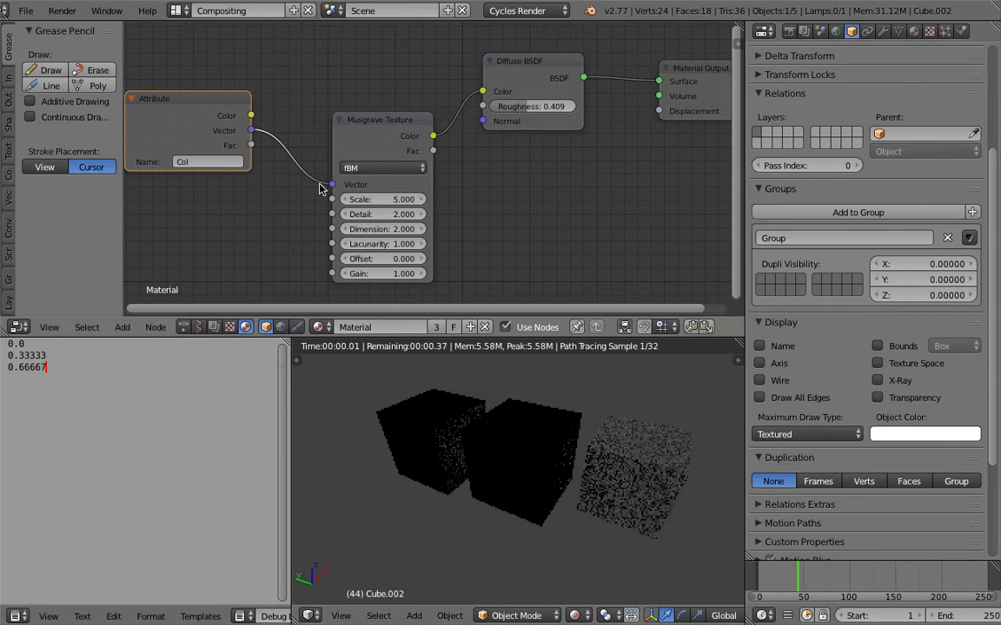
- Unlink the Musgrave Texture's Vector input, set its Scale to 4.3, and try driving Scale from the Attribute's Fac output
{"action": "mouse_move", "coordinate": [309, 156]}
{"action": "right_mouse_down", "text": "ctrl"}
{"action": "mouse_move", "coordinate": [276, 158]}
{"action": "mouse_move", "coordinate": [266, 181]}
{"action": "right_mouse_up", "text": "ctrl"}
{"action": "middle_click_drag", "start_coordinate": [287, 191], "coordinate": [319, 178]}
{"action": "mouse_move", "coordinate": [383, 181]}
{"action": "left_mouse_down"}
{"action": "mouse_move", "coordinate": [406, 181]}
{"action": "mouse_move", "coordinate": [378, 181]}
{"action": "left_mouse_up"}
{"action": "middle_click_drag", "start_coordinate": [338, 207], "coordinate": [341, 211]}
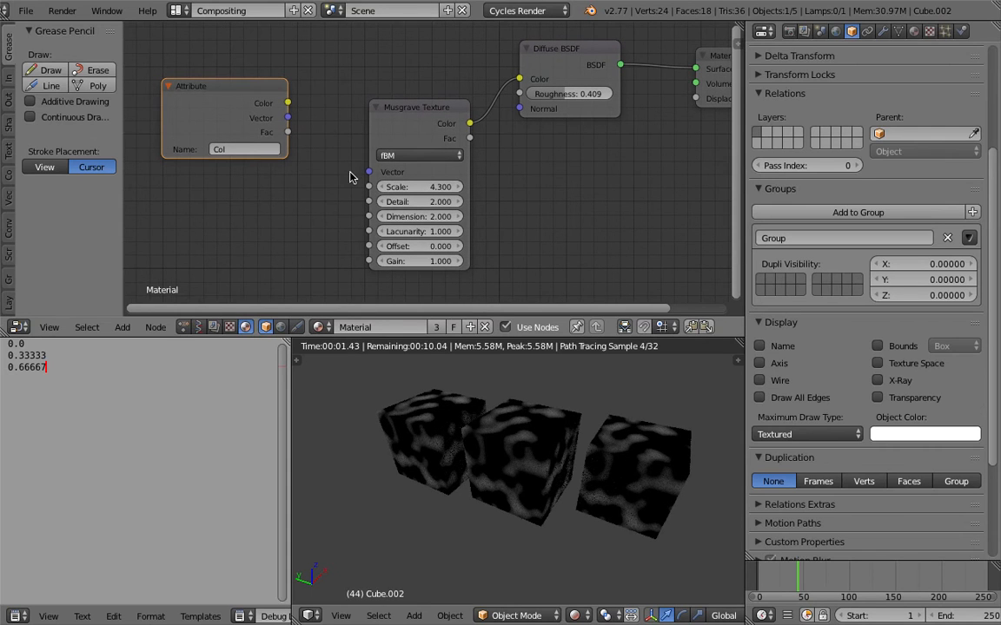
{"action": "left_click_drag", "start_coordinate": [287, 132], "coordinate": [368, 187]}
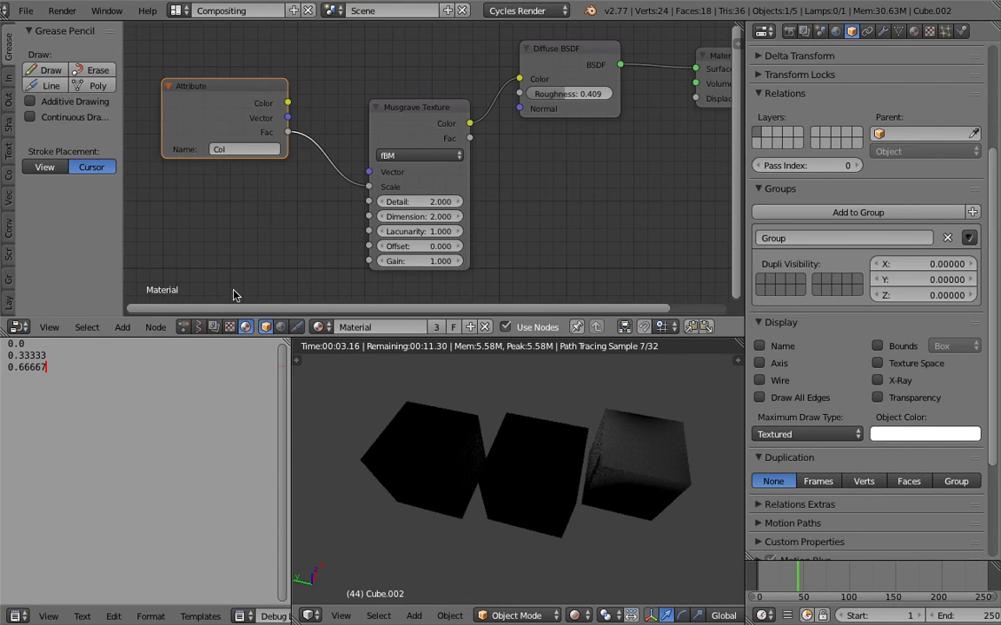
- Switch the node editor back to the Animation Nodes tree and arrange the nodes around Map Range and Combine Color
{"action": "left_click", "coordinate": [183, 328]}
{"action": "scroll", "coordinate": [345, 266], "scroll_direction": "down", "scroll_amount": 1}
{"action": "middle_click_drag", "start_coordinate": [591, 256], "coordinate": [519, 137]}
{"action": "middle_click_drag", "start_coordinate": [584, 287], "coordinate": [414, 138]}
{"action": "middle_click_drag", "start_coordinate": [479, 144], "coordinate": [428, 143]}
{"action": "left_click_drag", "start_coordinate": [532, 124], "coordinate": [554, 119]}
{"action": "middle_click_drag", "start_coordinate": [523, 124], "coordinate": [506, 133]}
{"action": "left_click", "coordinate": [418, 132]}
{"action": "left_click_drag", "start_coordinate": [418, 132], "coordinate": [454, 129]}
{"action": "middle_click_drag", "start_coordinate": [356, 188], "coordinate": [375, 189]}
{"action": "left_click_drag", "start_coordinate": [421, 127], "coordinate": [401, 124]}
{"action": "middle_click_drag", "start_coordinate": [413, 169], "coordinate": [413, 169]}
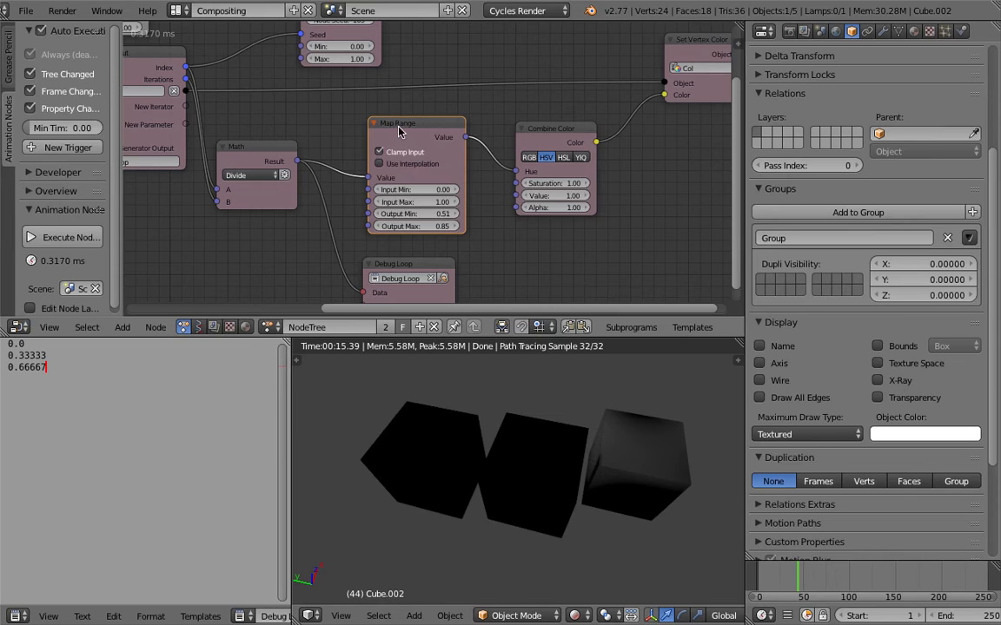
- Set Map Range's output to 0.21 minimum and 72.73 maximum, and Combine Color's Saturation to 5.98, Value to 9.34 and Alpha to 17.11
{"action": "scroll", "coordinate": [419, 216], "scroll_direction": "down", "scroll_amount": 3, "text": "ctrl"}
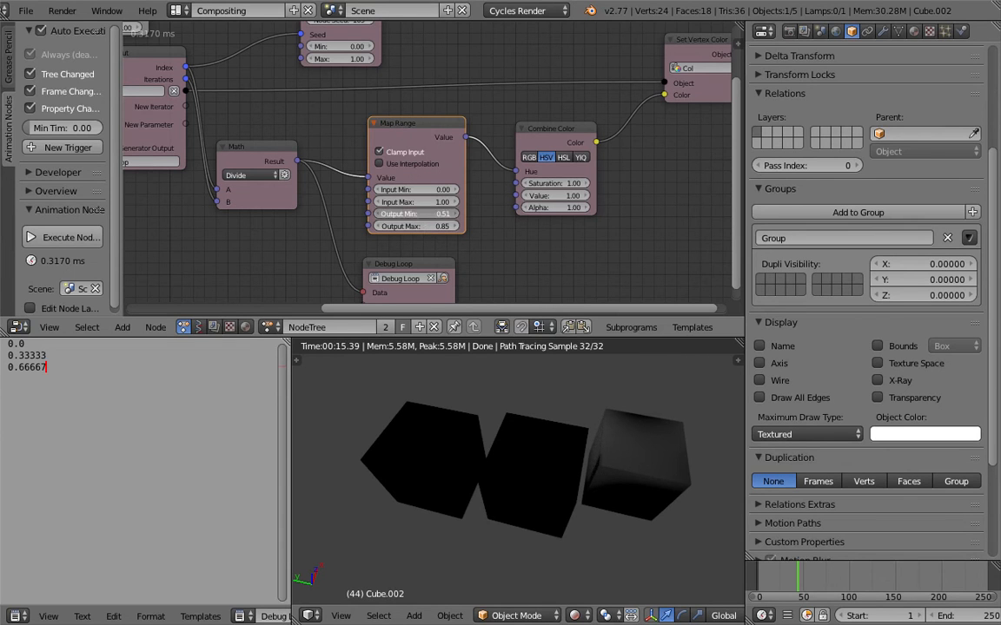
{"action": "left_click_drag", "start_coordinate": [422, 226], "coordinate": [365, 243]}
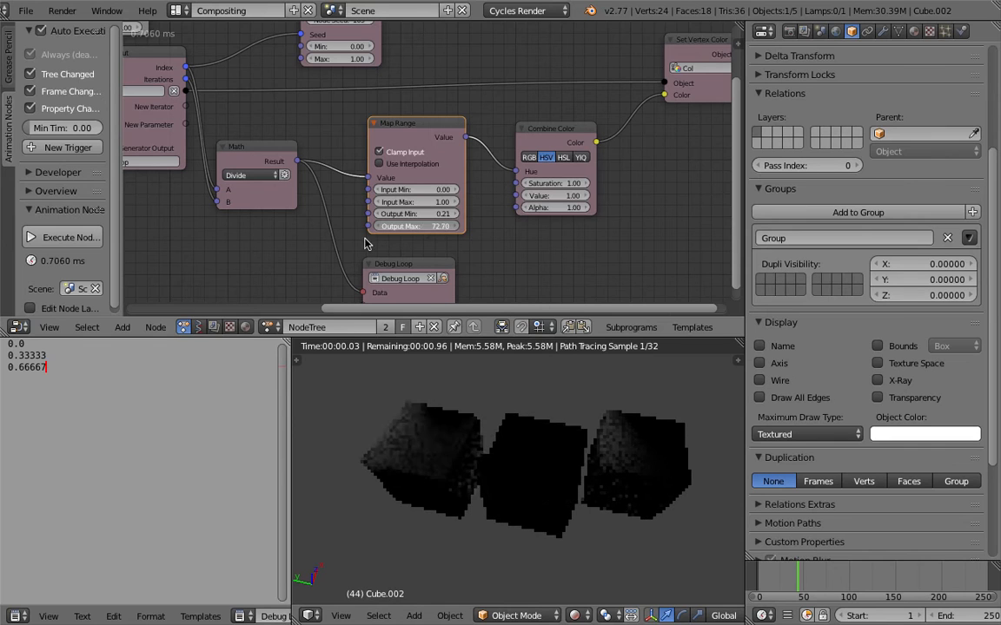
{"action": "left_click_drag", "start_coordinate": [538, 183], "coordinate": [667, 184]}
{"action": "left_click_drag", "start_coordinate": [556, 197], "coordinate": [664, 197]}
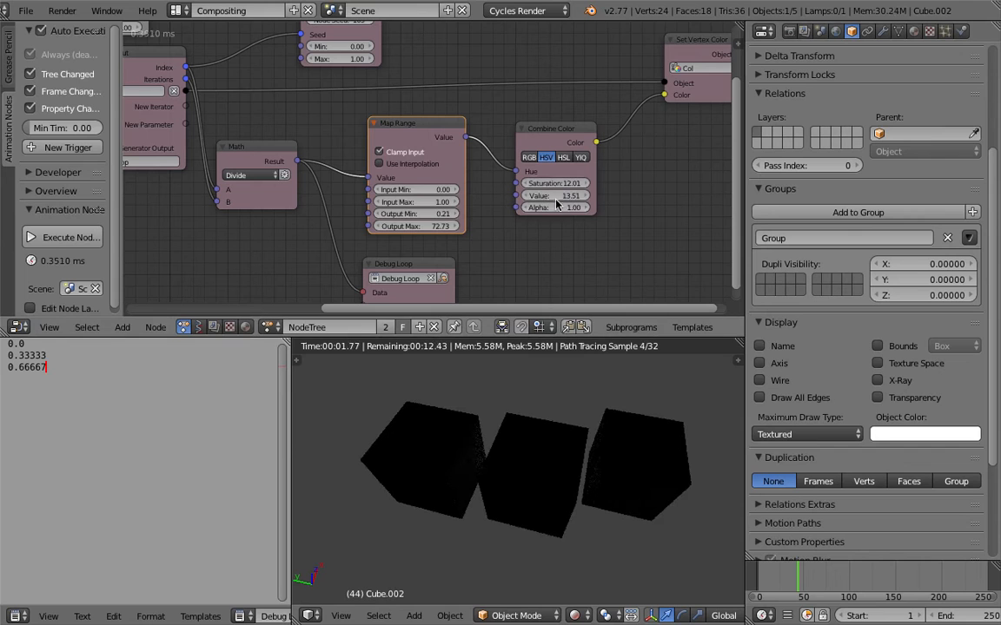
{"action": "left_click_drag", "start_coordinate": [560, 208], "coordinate": [560, 183]}
{"action": "mouse_move", "coordinate": [556, 195]}
{"action": "left_mouse_down"}
{"action": "mouse_move", "coordinate": [547, 195]}
{"action": "mouse_move", "coordinate": [565, 195]}
{"action": "left_mouse_up"}
- Move the Debug Loop node beyond Combine Color and connect its Data input to the Color output
{"action": "middle_click_drag", "start_coordinate": [466, 136], "coordinate": [452, 129]}
{"action": "scroll", "coordinate": [576, 161], "scroll_direction": "down", "scroll_amount": 2}
{"action": "key", "text": "shift+a"}
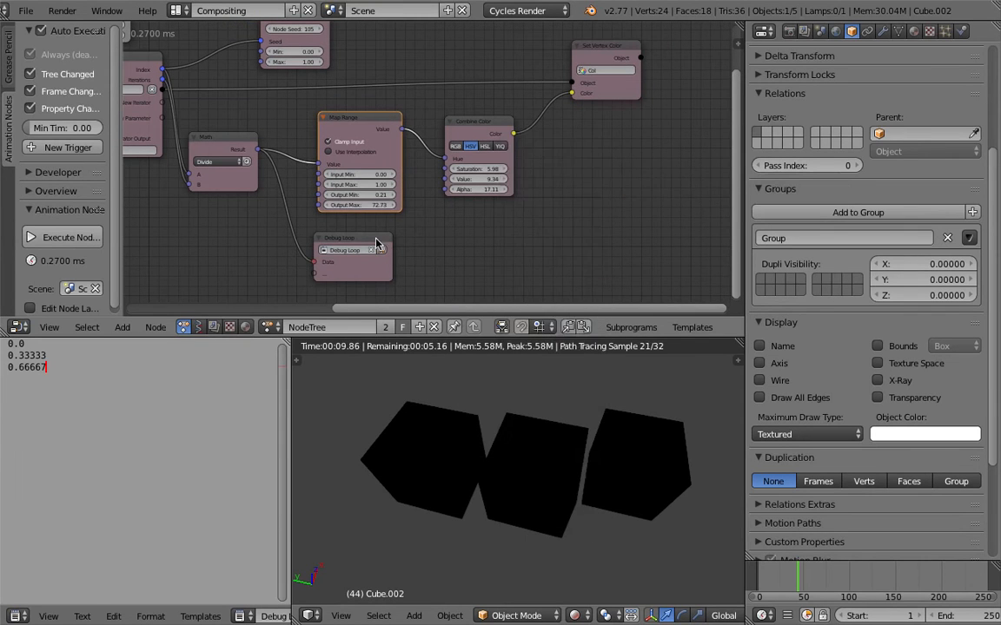
{"action": "left_click_drag", "start_coordinate": [376, 244], "coordinate": [595, 218]}
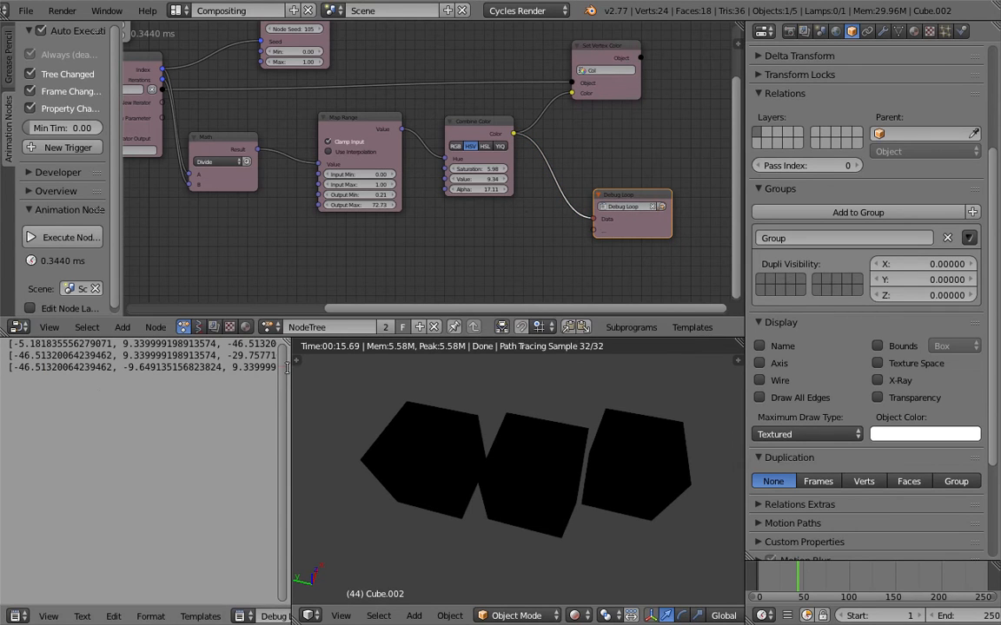
- Widen the text editor to read the complete colour lists output by Debug Loop
{"action": "left_click_drag", "start_coordinate": [286, 368], "coordinate": [388, 368]}
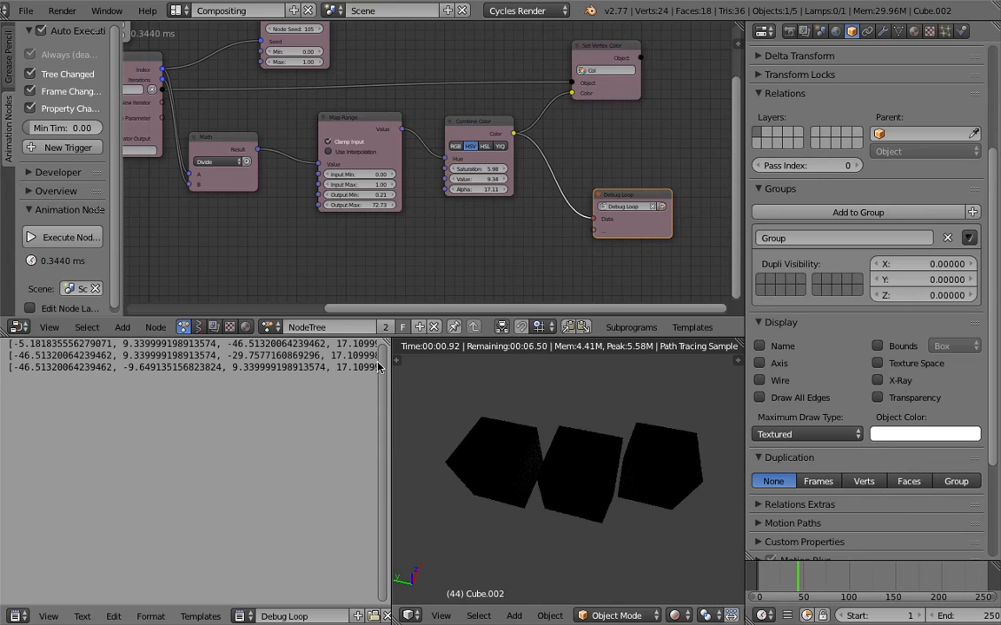
{"action": "middle_click_drag", "start_coordinate": [414, 274], "coordinate": [399, 263]}
{"action": "key", "text": "t"}
{"action": "left_click_drag", "start_coordinate": [460, 361], "coordinate": [484, 363]}
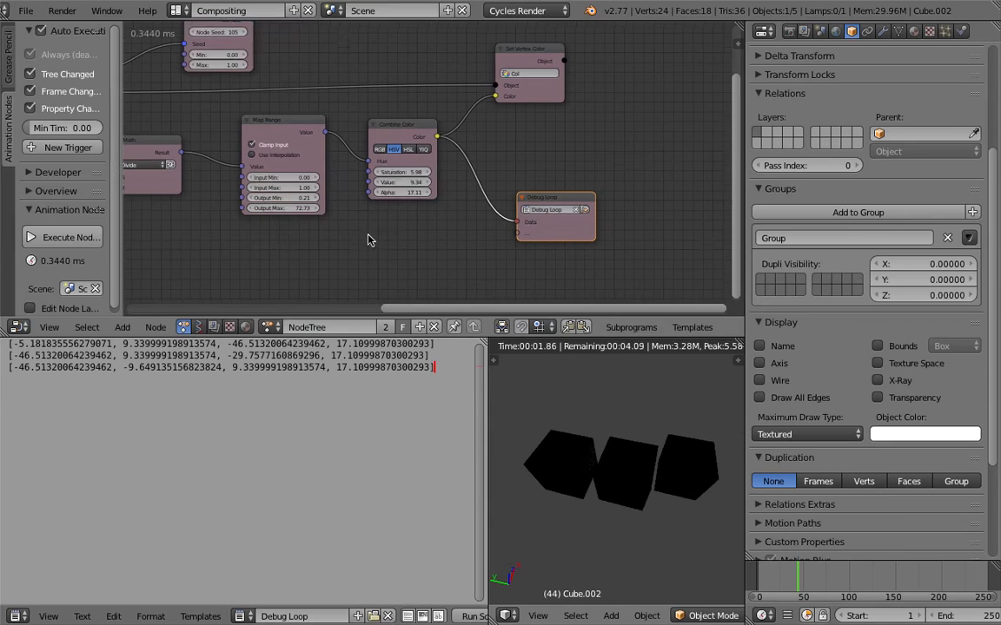
- Return to the material nodes, test Attribute links on the Musgrave Texture, and leave it unlinked with Scale 4.5
{"action": "left_click", "coordinate": [245, 328]}
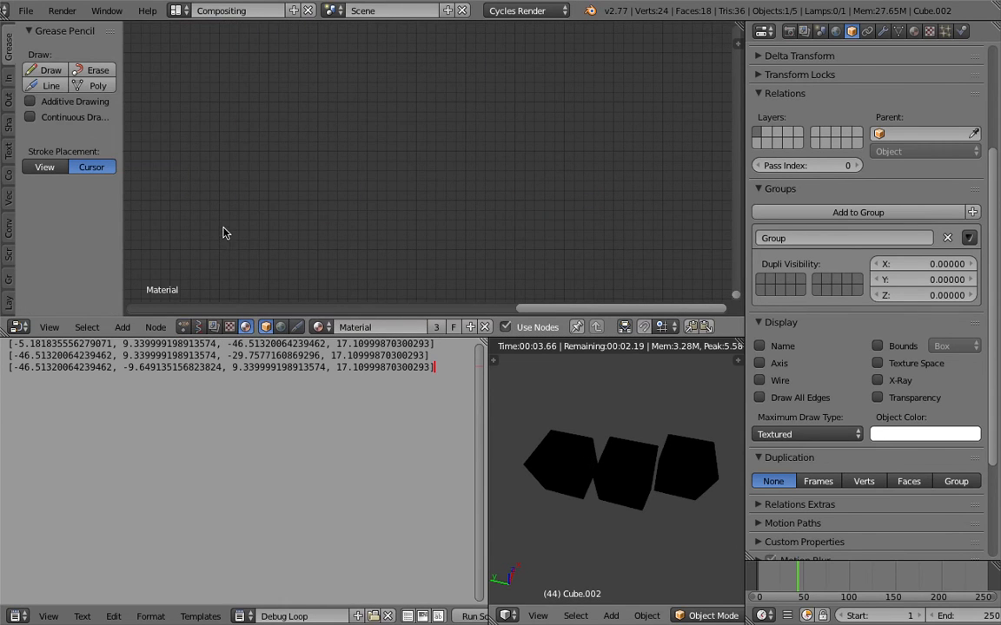
{"action": "middle_click_drag", "start_coordinate": [245, 252], "coordinate": [396, 277]}
{"action": "scroll", "coordinate": [314, 132], "scroll_direction": "up", "scroll_amount": 4}
{"action": "middle_click_drag", "start_coordinate": [313, 132], "coordinate": [327, 174]}
{"action": "left_click_drag", "start_coordinate": [333, 135], "coordinate": [372, 182]}
{"action": "mouse_move", "coordinate": [459, 176]}
{"action": "left_mouse_down"}
{"action": "mouse_move", "coordinate": [479, 176]}
{"action": "mouse_move", "coordinate": [458, 177]}
{"action": "left_mouse_up"}
{"action": "left_click_drag", "start_coordinate": [333, 123], "coordinate": [418, 163]}
{"action": "left_click_drag", "start_coordinate": [364, 115], "coordinate": [362, 177], "text": "ctrl"}
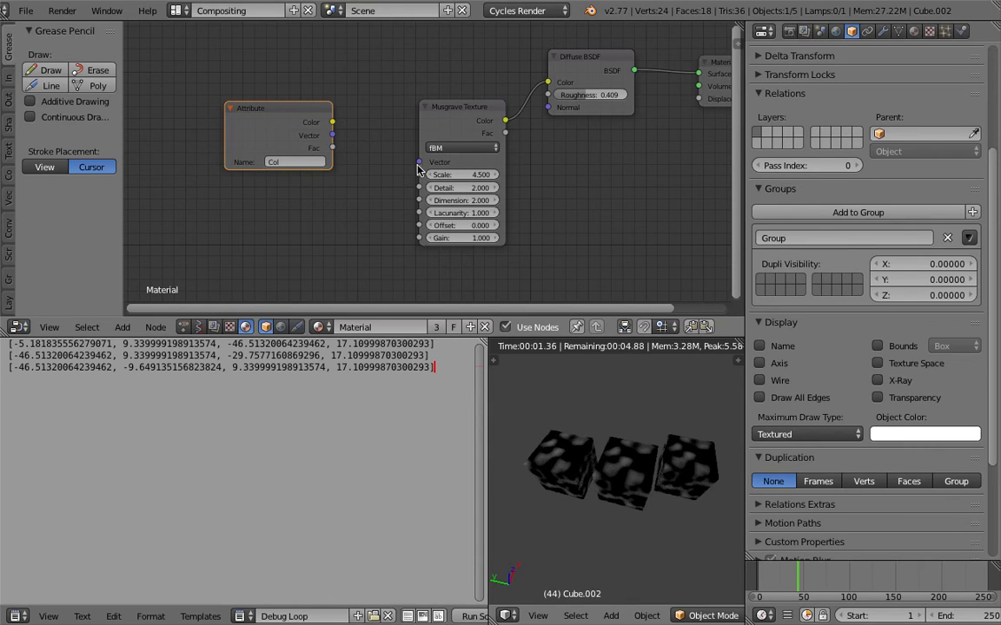
{"action": "scroll", "coordinate": [417, 171], "scroll_direction": "up", "scroll_amount": 1}
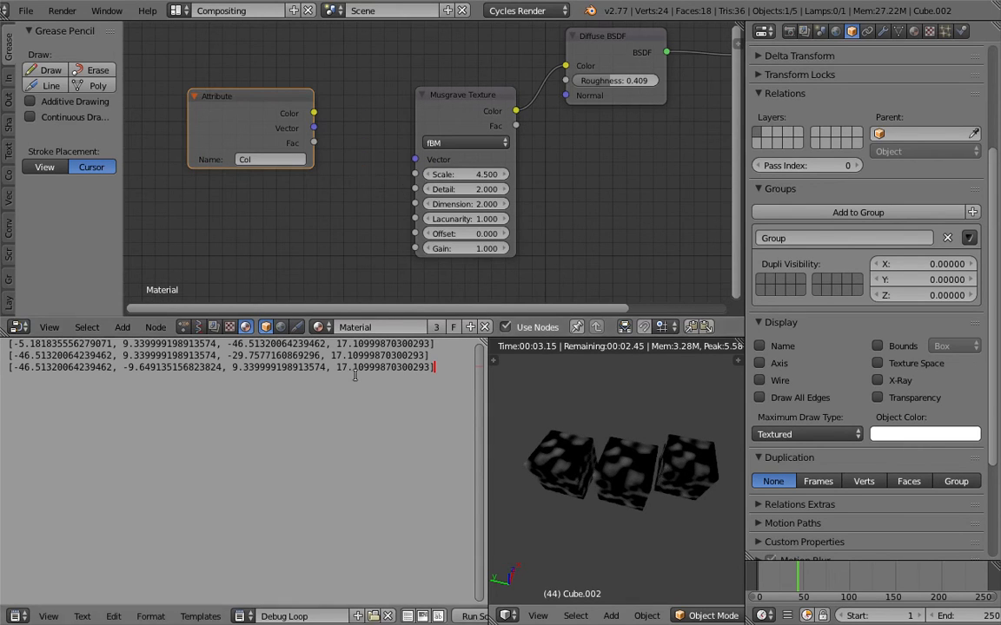
- Show the Animation Nodes tree again, narrow the text editor, and move Set Vertex Color farther from Combine Color
{"action": "left_click", "coordinate": [186, 328]}
{"action": "middle_click_drag", "start_coordinate": [384, 207], "coordinate": [331, 113]}
{"action": "middle_click_drag", "start_coordinate": [281, 211], "coordinate": [333, 145]}
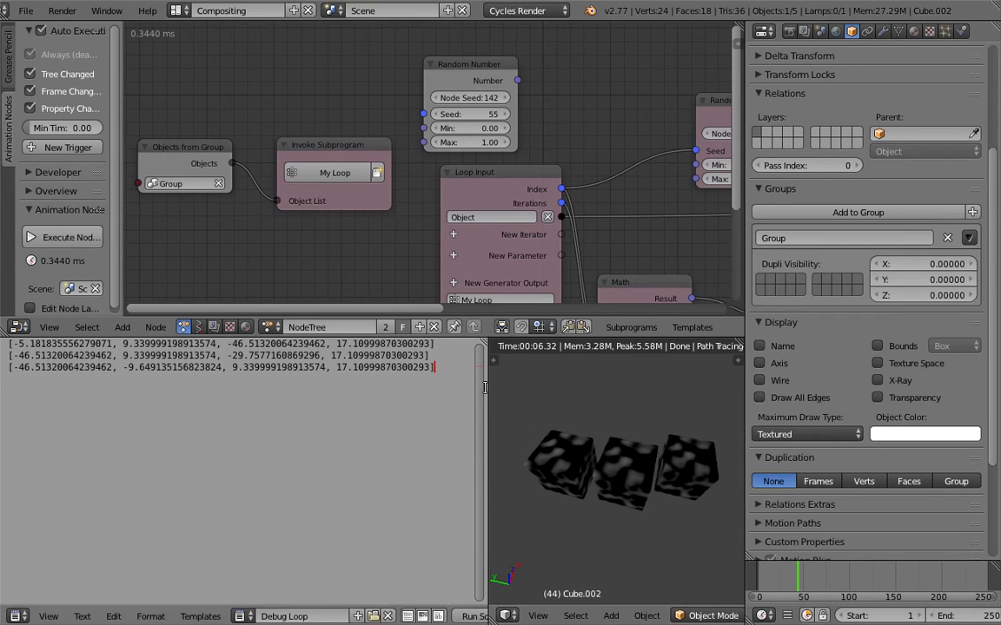
{"action": "left_click_drag", "start_coordinate": [488, 387], "coordinate": [357, 379]}
{"action": "middle_click_drag", "start_coordinate": [662, 202], "coordinate": [442, 161]}
{"action": "scroll", "coordinate": [429, 154], "scroll_direction": "down", "scroll_amount": 3}
{"action": "middle_click_drag", "start_coordinate": [677, 219], "coordinate": [352, 168]}
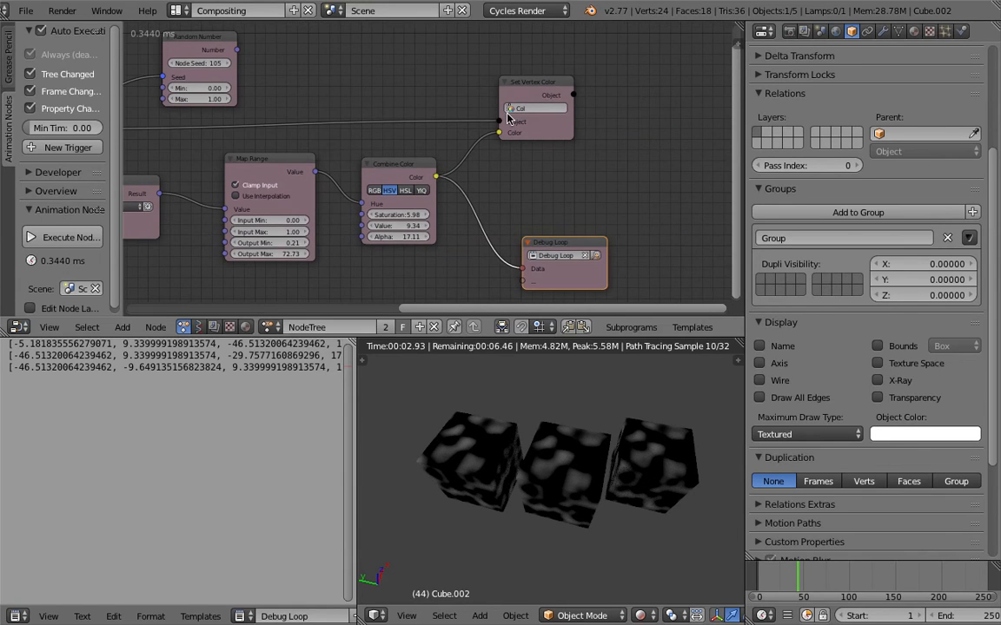
{"action": "left_click_drag", "start_coordinate": [507, 97], "coordinate": [530, 93]}
{"action": "middle_click_drag", "start_coordinate": [562, 158], "coordinate": [536, 153]}
{"action": "left_click", "coordinate": [544, 240]}
{"action": "key", "text": "ctrl+a"}
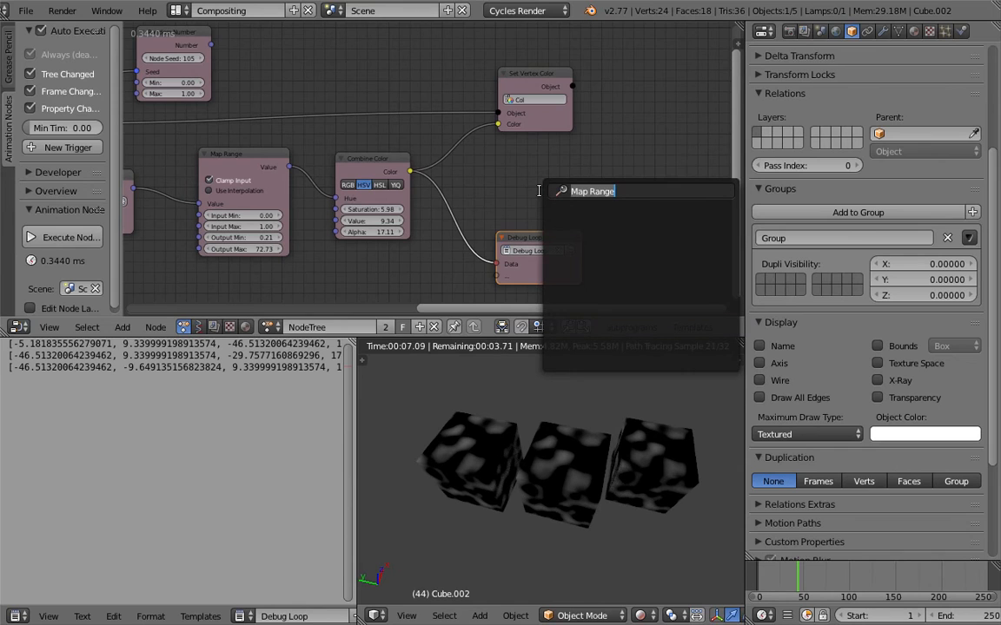
{"action": "type", "text": "ob"}
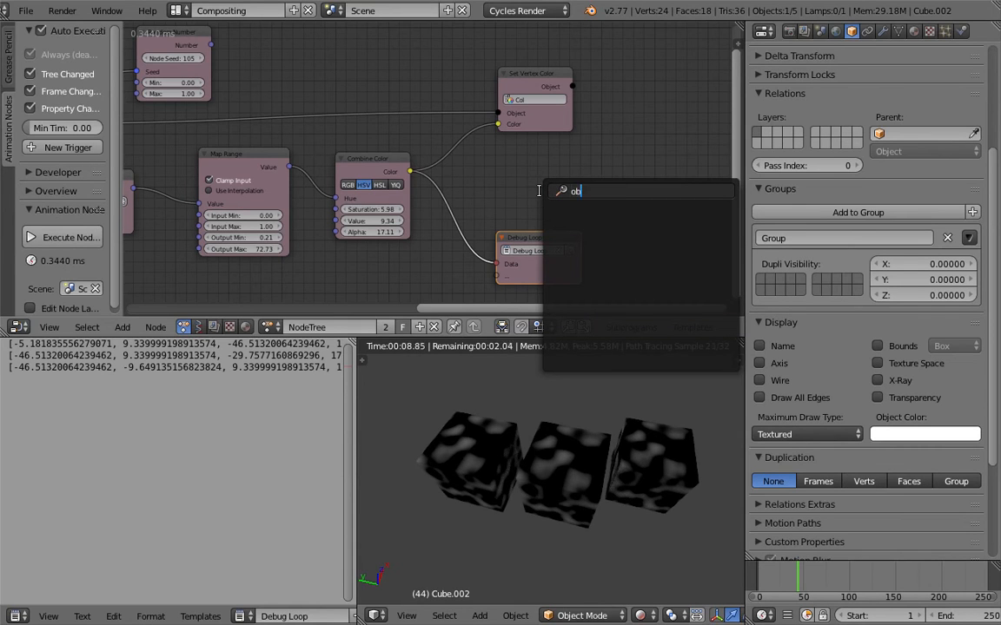
{"action": "key", "text": "Escape"}
- Search for "object att" and place an Object Attribute Output node beside Debug Loop
{"action": "key", "text": "shift+a"}
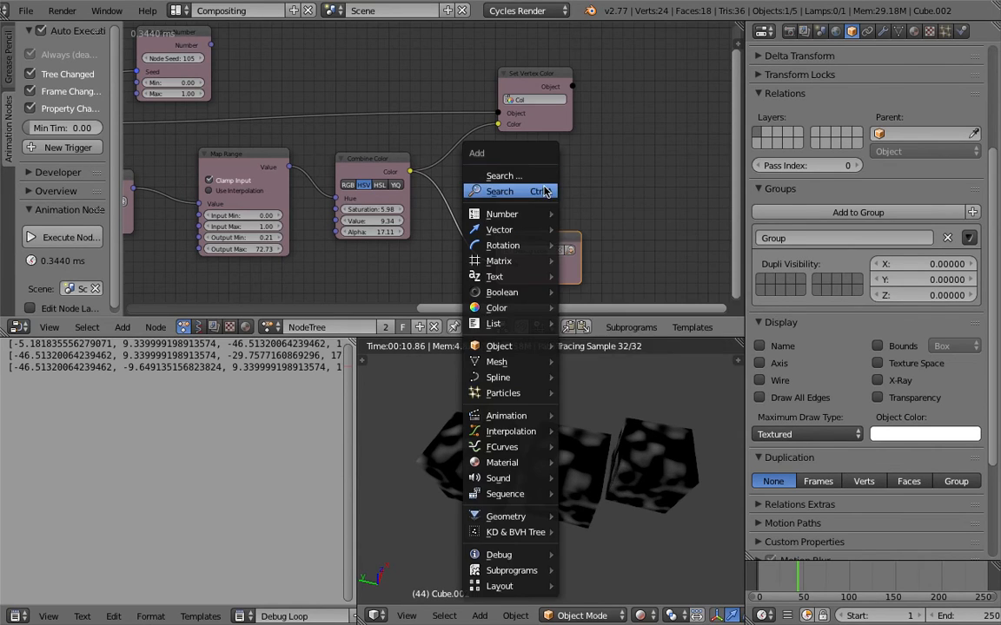
{"action": "left_click", "coordinate": [541, 190]}
{"action": "type", "text": "object"}
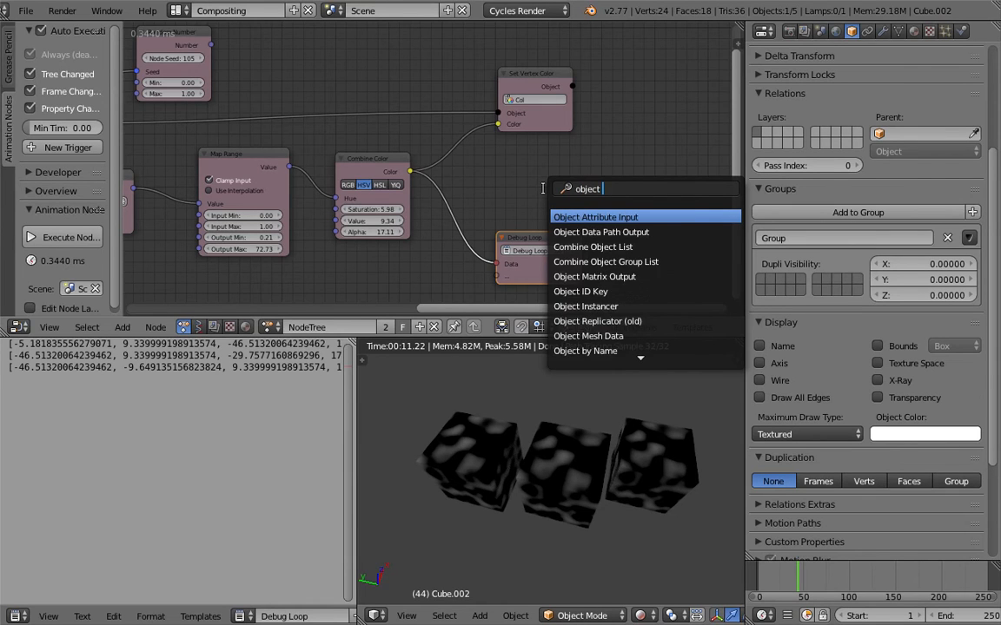
{"action": "type", "text": " att"}
{"action": "key", "text": "Down"}
{"action": "key", "text": "Return"}
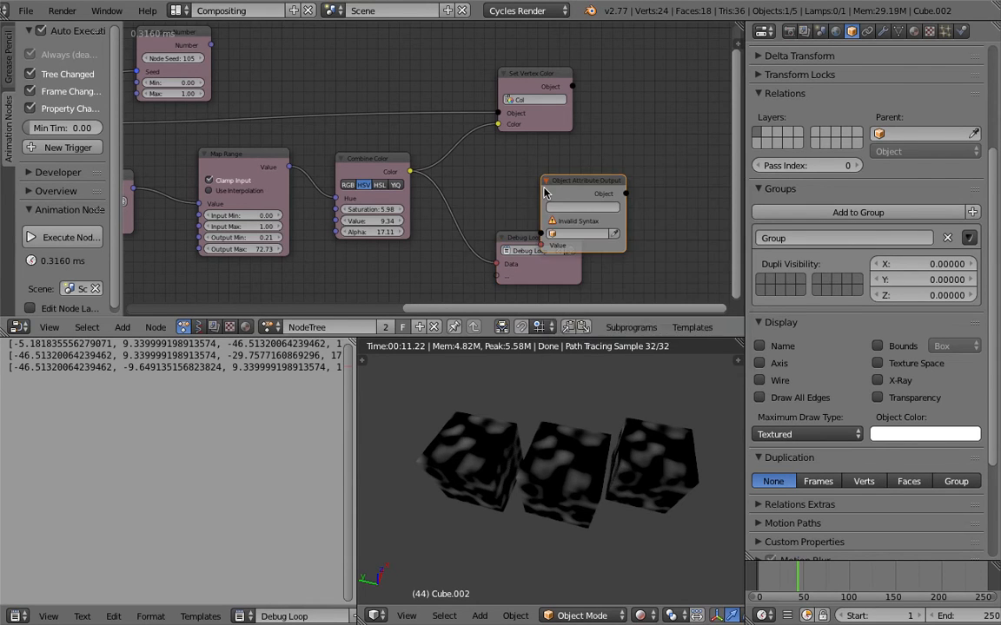
{"action": "left_click", "coordinate": [546, 192]}
- Connect the Loop Input's Object output to the Object Attribute Output node's Object input
{"action": "key", "text": "Home"}
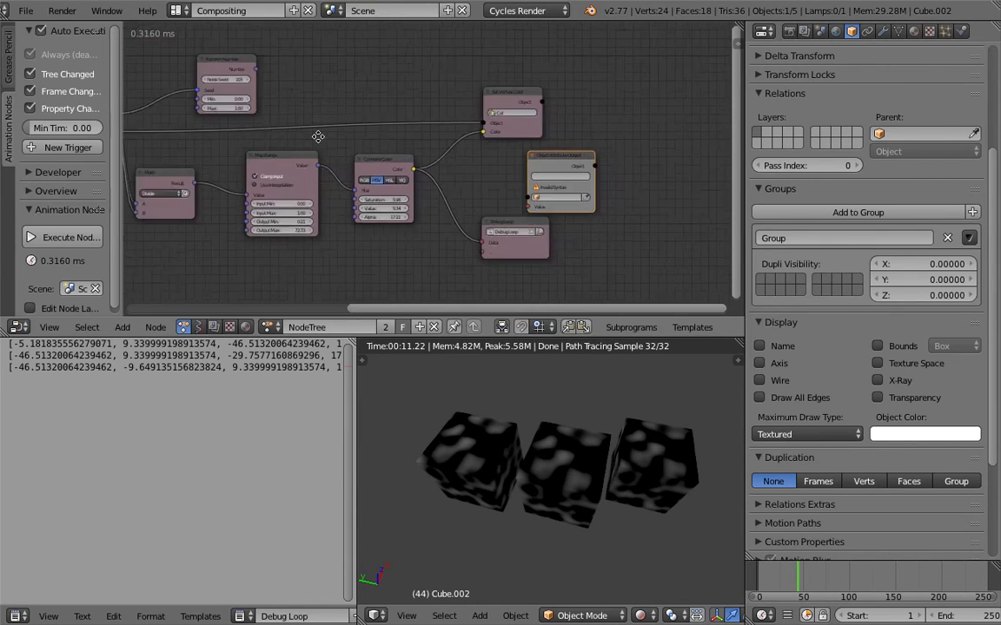
{"action": "left_click_drag", "start_coordinate": [234, 139], "coordinate": [650, 206]}
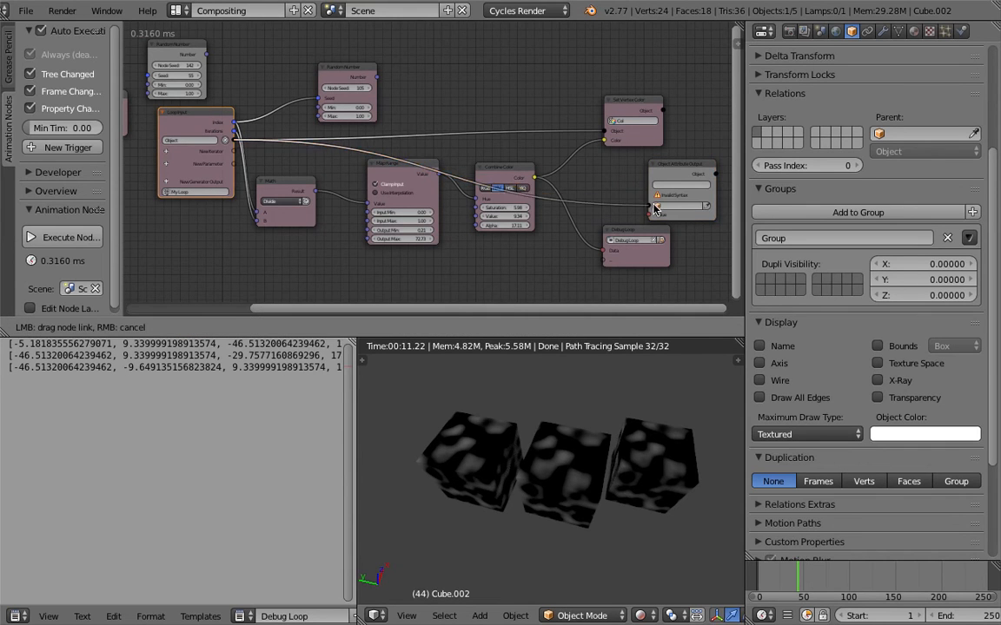
{"action": "scroll", "coordinate": [606, 198], "scroll_direction": "up", "scroll_amount": 3}
{"action": "scroll", "coordinate": [595, 201], "scroll_direction": "up", "scroll_amount": 2}
- Enter pass_index as the attribute of the Object Attribute Output node and widen the node
{"action": "left_click", "coordinate": [534, 167]}
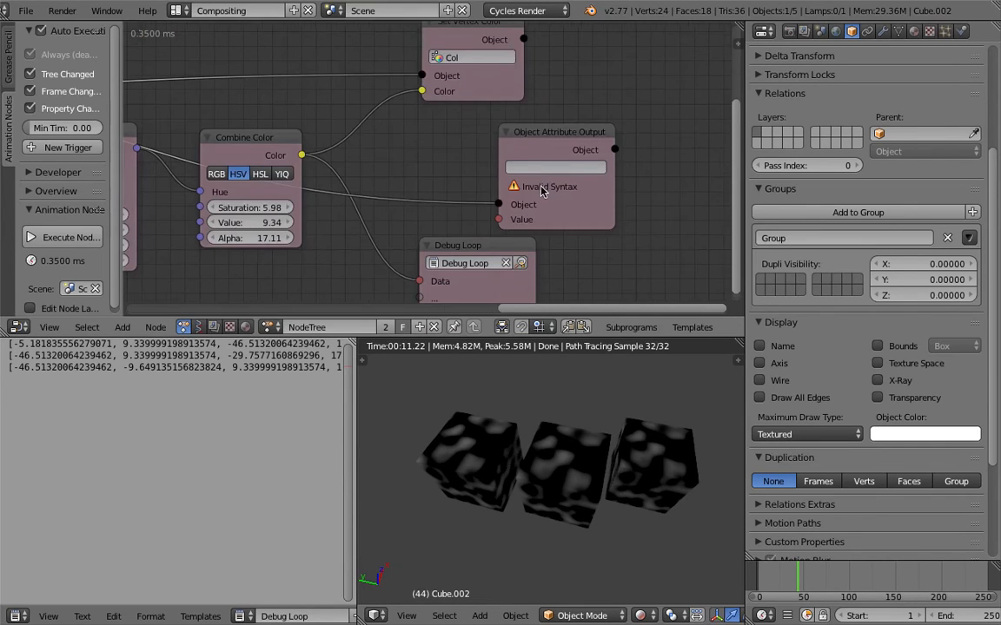
{"action": "type", "text": "pass_index"}
{"action": "key", "text": "Return"}
{"action": "left_click_drag", "start_coordinate": [614, 181], "coordinate": [668, 191]}
{"action": "scroll", "coordinate": [561, 215], "scroll_direction": "down", "scroll_amount": 1}
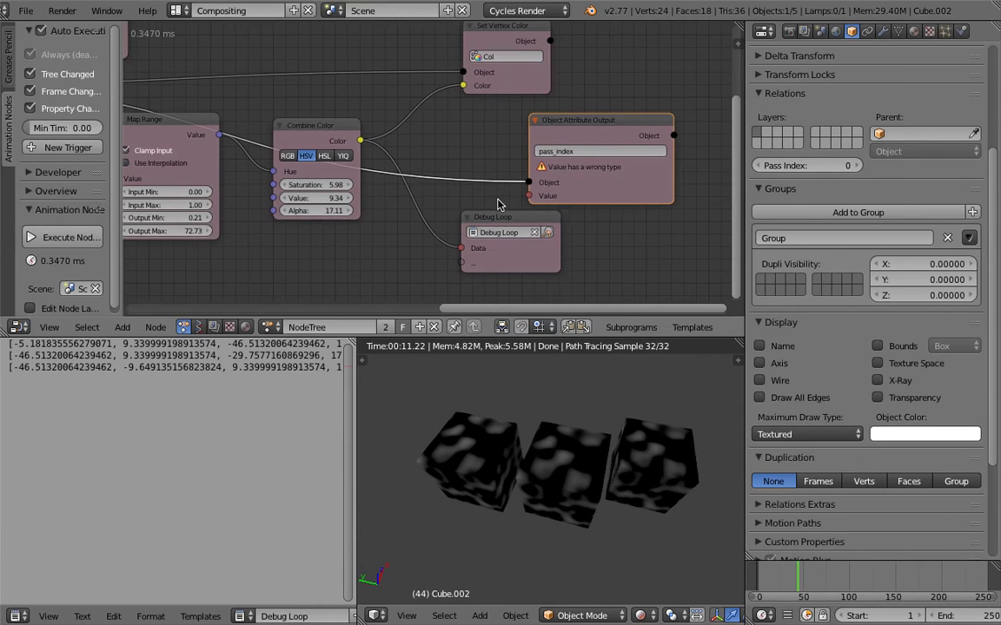
- Move Debug Loop away from the Object Attribute Output node and add a Random Number node below Combine Color
{"action": "scroll", "coordinate": [498, 204], "scroll_direction": "down", "scroll_amount": 2}
{"action": "left_click_drag", "start_coordinate": [581, 225], "coordinate": [653, 287]}
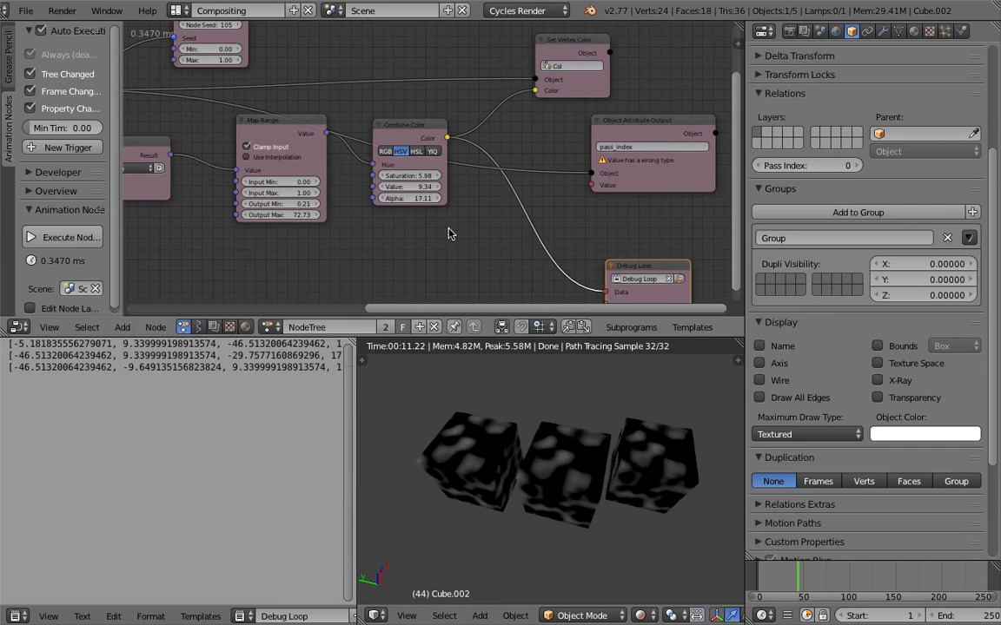
{"action": "key", "text": "shift+a"}
{"action": "left_click", "coordinate": [445, 213]}
{"action": "type", "text": "random n"}
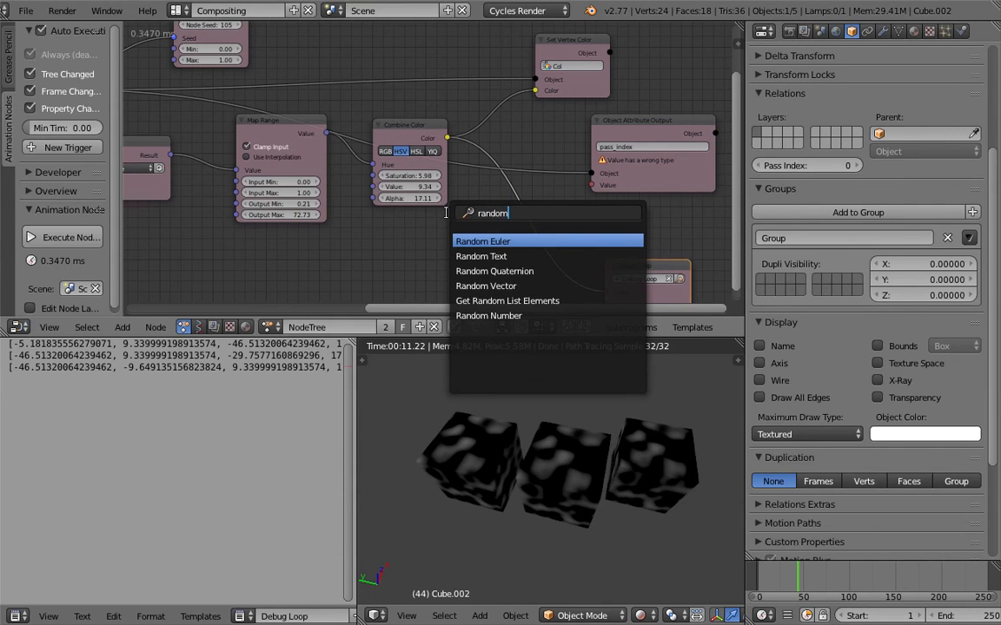
{"action": "key", "text": "Return"}
{"action": "left_click", "coordinate": [375, 230]}
{"action": "scroll", "coordinate": [376, 231], "scroll_direction": "down", "scroll_amount": 1}
{"action": "middle_click_drag", "start_coordinate": [373, 231], "coordinate": [477, 219]}
{"action": "key", "text": "ctrl+s"}
{"action": "left_click", "coordinate": [395, 195]}
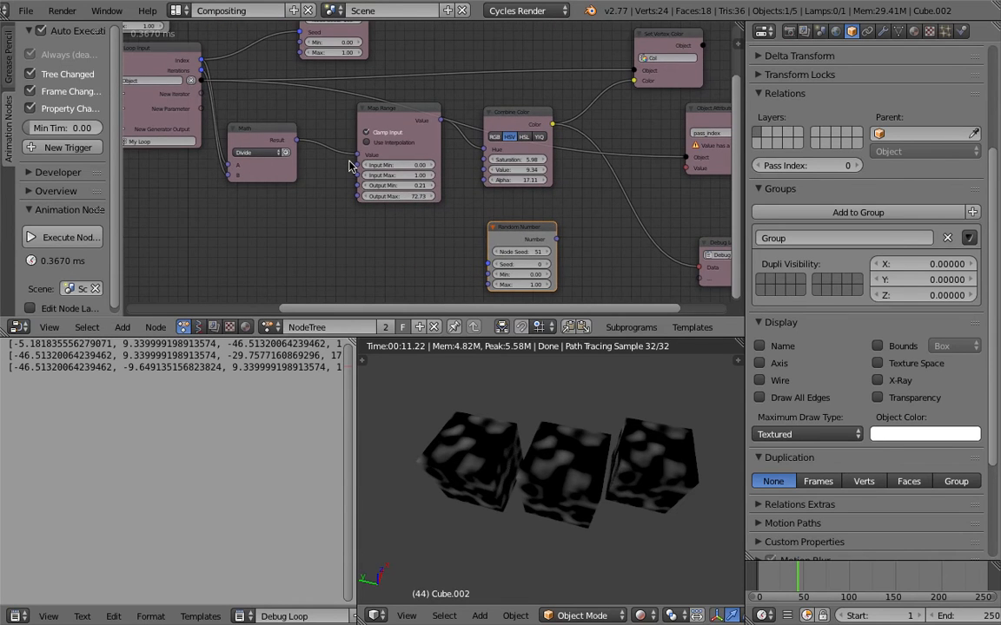
- Set the Random Number node's Min to 1 and Max to 10
{"action": "middle_click_drag", "start_coordinate": [474, 265], "coordinate": [413, 220]}
{"action": "scroll", "coordinate": [439, 230], "scroll_direction": "up", "scroll_amount": 1}
{"action": "left_click", "coordinate": [476, 241]}
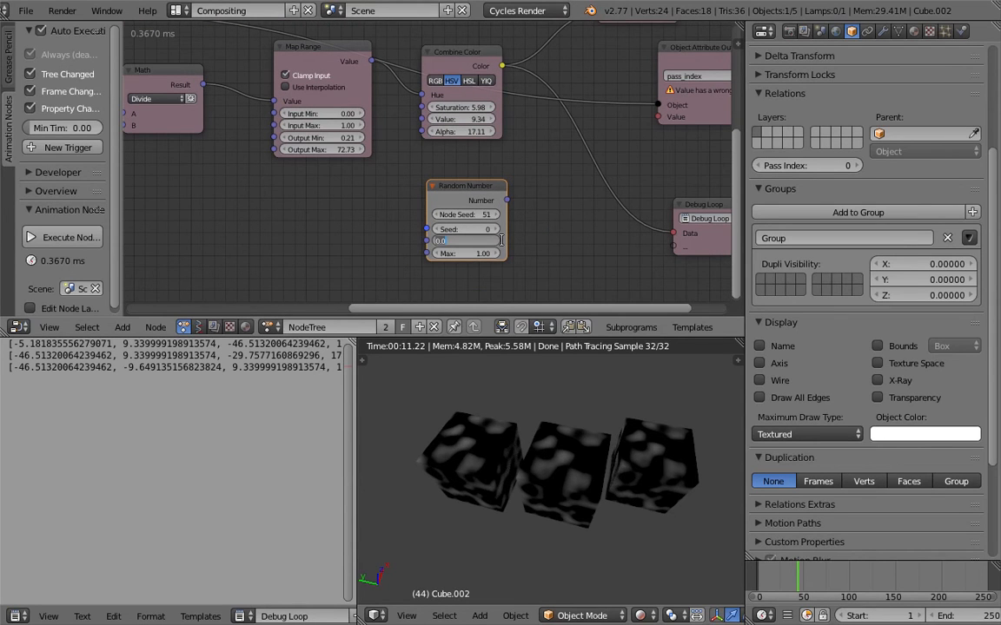
{"action": "type", "text": "1"}
{"action": "key", "text": "Tab"}
{"action": "type", "text": "10"}
{"action": "key", "text": "Return"}
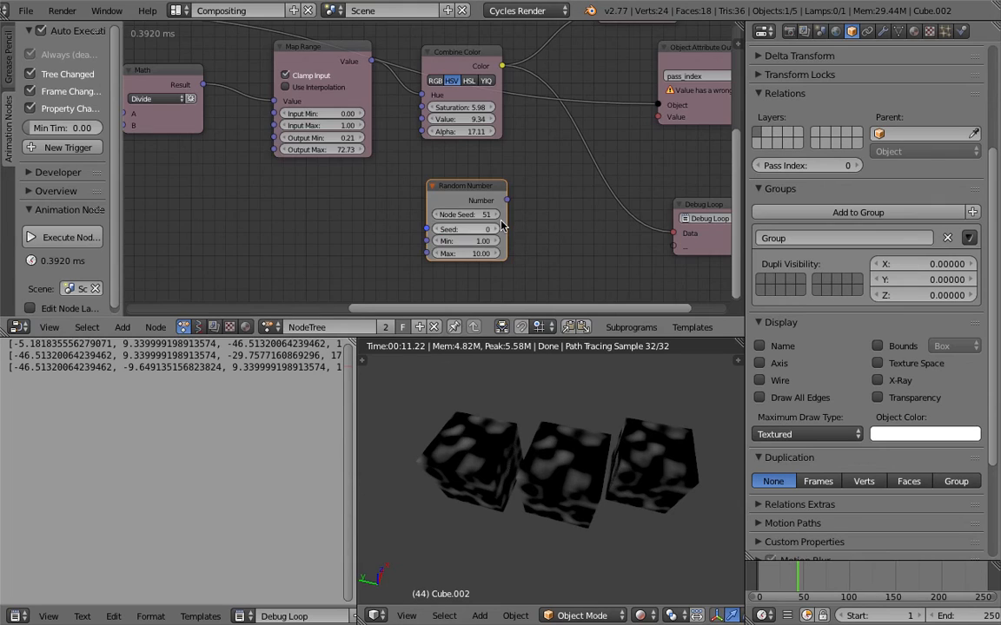
- Connect the Loop Input's Index to Random Number's Seed, and its Number output to Debug Loop's Data and Object Attribute Output's Value
{"action": "scroll", "coordinate": [430, 170], "scroll_direction": "down", "scroll_amount": 1}
{"action": "middle_click_drag", "start_coordinate": [191, 30], "coordinate": [258, 82]}
{"action": "left_click_drag", "start_coordinate": [233, 82], "coordinate": [496, 268]}
{"action": "middle_click_drag", "start_coordinate": [502, 268], "coordinate": [409, 234]}
{"action": "left_click_drag", "start_coordinate": [470, 217], "coordinate": [620, 243]}
{"action": "key", "text": "ctrl+s"}
{"action": "left_click", "coordinate": [477, 171]}
{"action": "left_click_drag", "start_coordinate": [466, 213], "coordinate": [468, 213]}
{"action": "left_click_drag", "start_coordinate": [604, 137], "coordinate": [606, 137]}
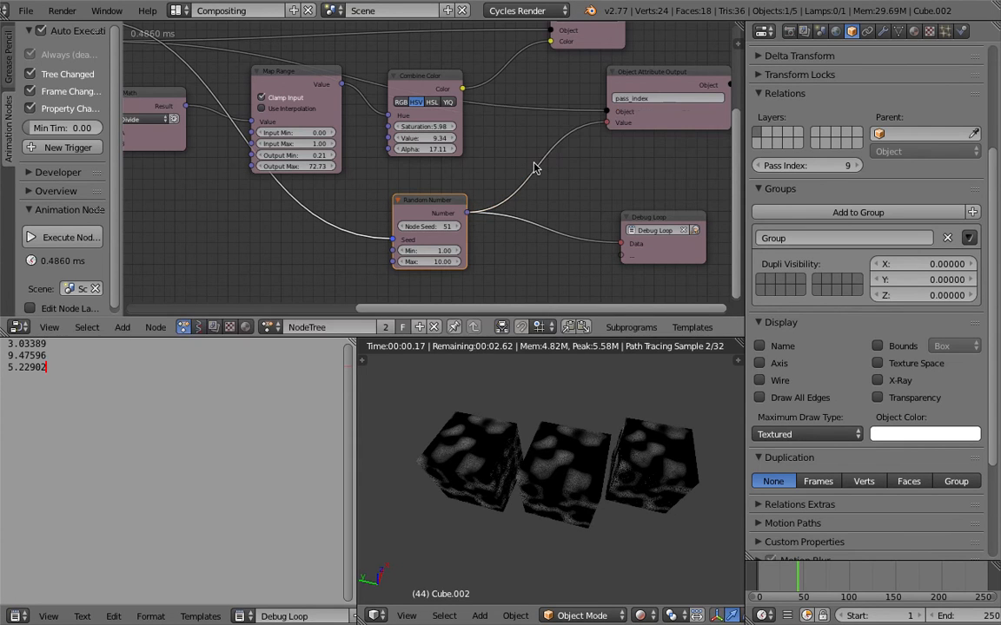
{"action": "middle_click_drag", "start_coordinate": [536, 165], "coordinate": [488, 170]}
{"action": "key", "text": "ctrl+s"}
{"action": "left_click", "coordinate": [488, 170]}
{"action": "middle_click_drag", "start_coordinate": [596, 89], "coordinate": [487, 106]}
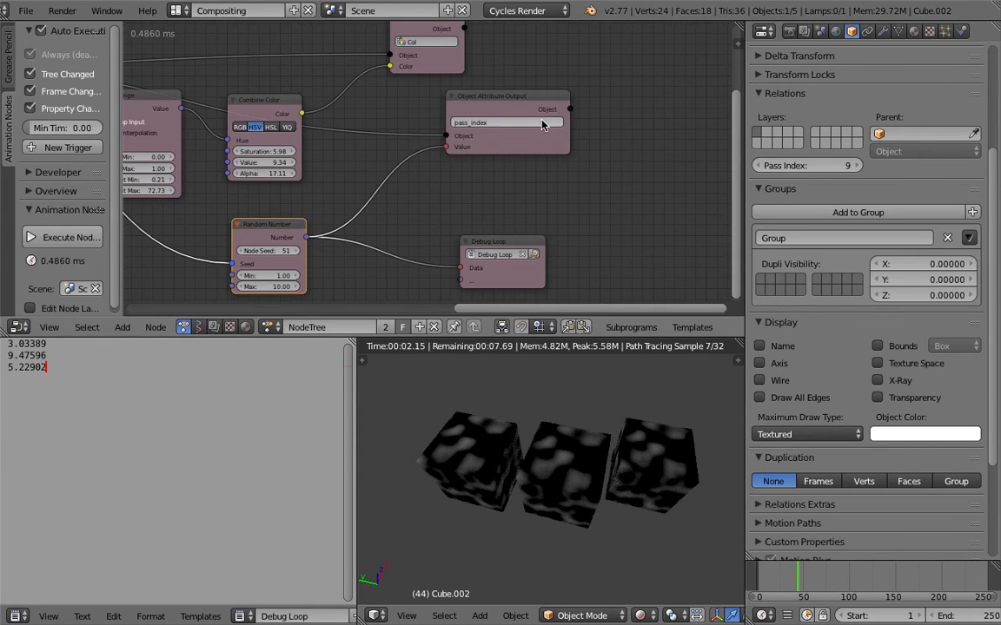
- Select the cubes one after another and check the pass index assigned to each in the object's relations settings
{"action": "right_click", "coordinate": [521, 457]}
{"action": "right_click", "coordinate": [612, 448]}
{"action": "right_click", "coordinate": [501, 459]}
{"action": "right_click", "coordinate": [501, 460]}
{"action": "scroll", "coordinate": [787, 172], "scroll_direction": "up", "scroll_amount": 3}
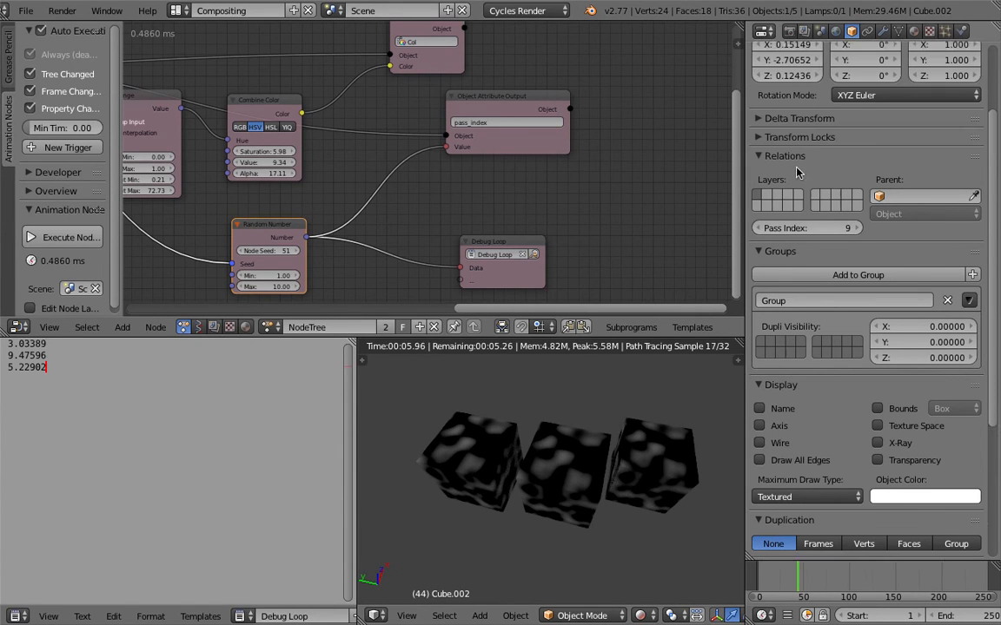
{"action": "scroll", "coordinate": [999, 286], "scroll_direction": "up", "scroll_amount": 1}
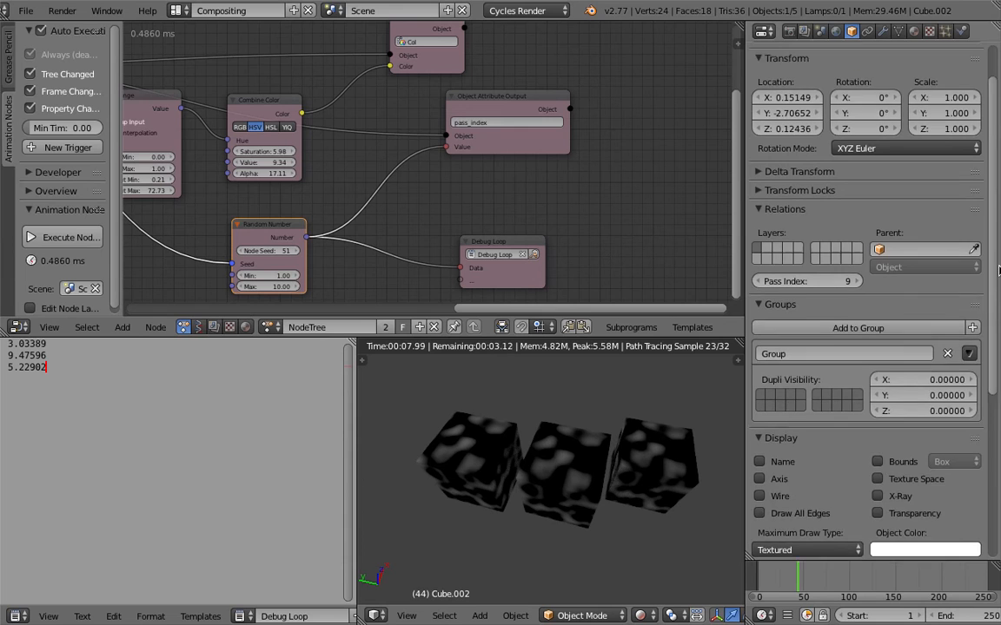
{"action": "scroll", "coordinate": [999, 286], "scroll_direction": "down", "scroll_amount": 2}
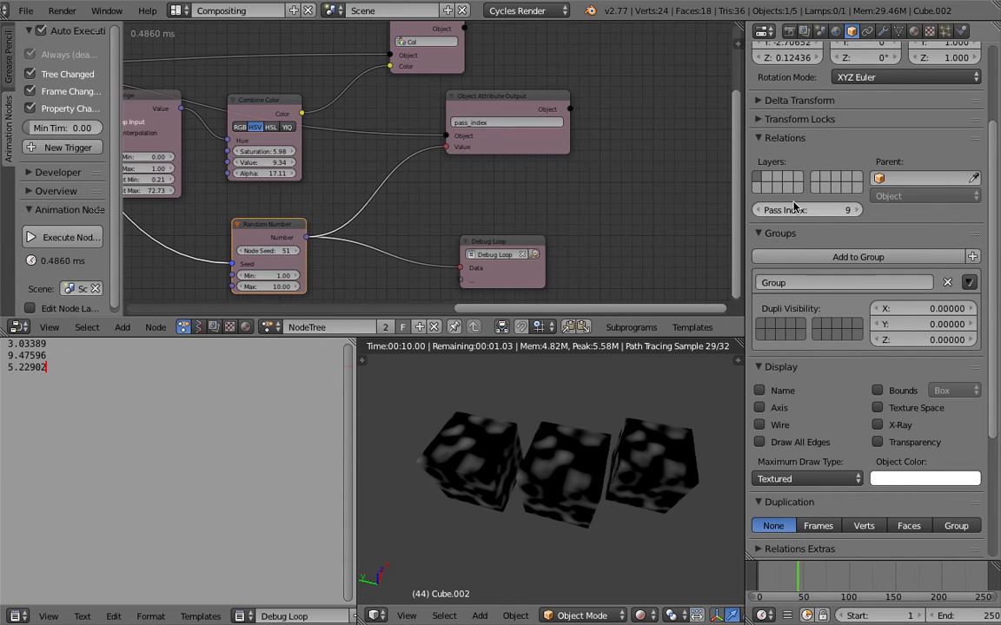
- Change the Random Number node's Node Seed to give the cubes a different set of pass indices
{"action": "left_click_drag", "start_coordinate": [267, 251], "coordinate": [363, 251]}
{"action": "middle_click_drag", "start_coordinate": [395, 211], "coordinate": [385, 194]}
{"action": "key", "text": "ctrl+s"}
{"action": "left_click", "coordinate": [394, 204]}
- Show the cube's material nodes and spread the Attribute and Musgrave Texture nodes apart to make room
{"action": "left_click", "coordinate": [245, 326]}
{"action": "scroll", "coordinate": [255, 236], "scroll_direction": "down", "scroll_amount": 3}
{"action": "scroll", "coordinate": [339, 147], "scroll_direction": "up", "scroll_amount": 5}
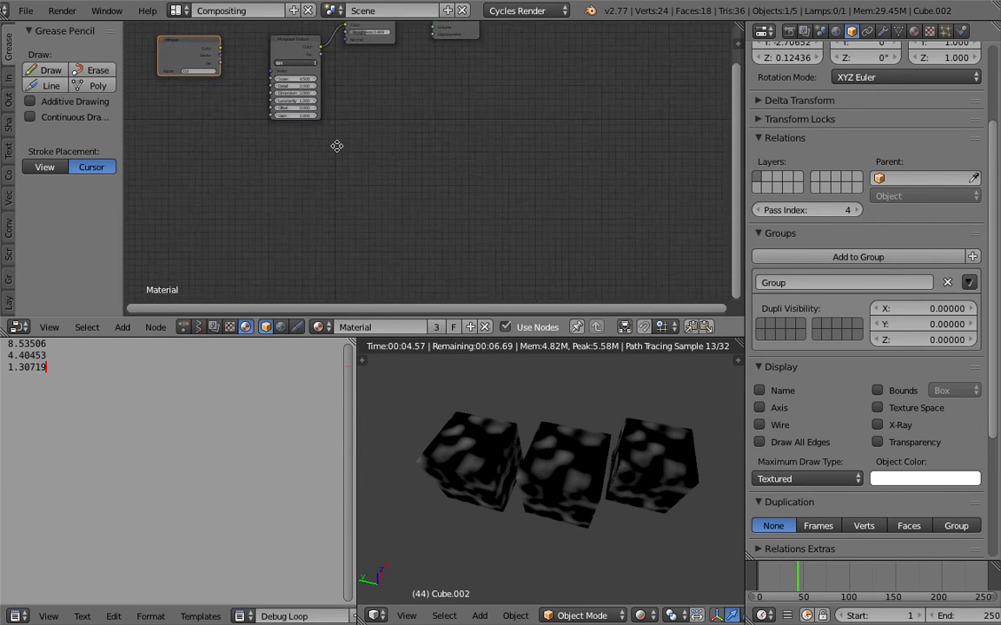
{"action": "middle_click_drag", "start_coordinate": [354, 117], "coordinate": [341, 137]}
{"action": "scroll", "coordinate": [348, 114], "scroll_direction": "down", "scroll_amount": 1}
{"action": "left_click_drag", "start_coordinate": [450, 100], "coordinate": [425, 97]}
{"action": "middle_click_drag", "start_coordinate": [518, 153], "coordinate": [428, 160]}
{"action": "middle_click_drag", "start_coordinate": [280, 96], "coordinate": [511, 92]}
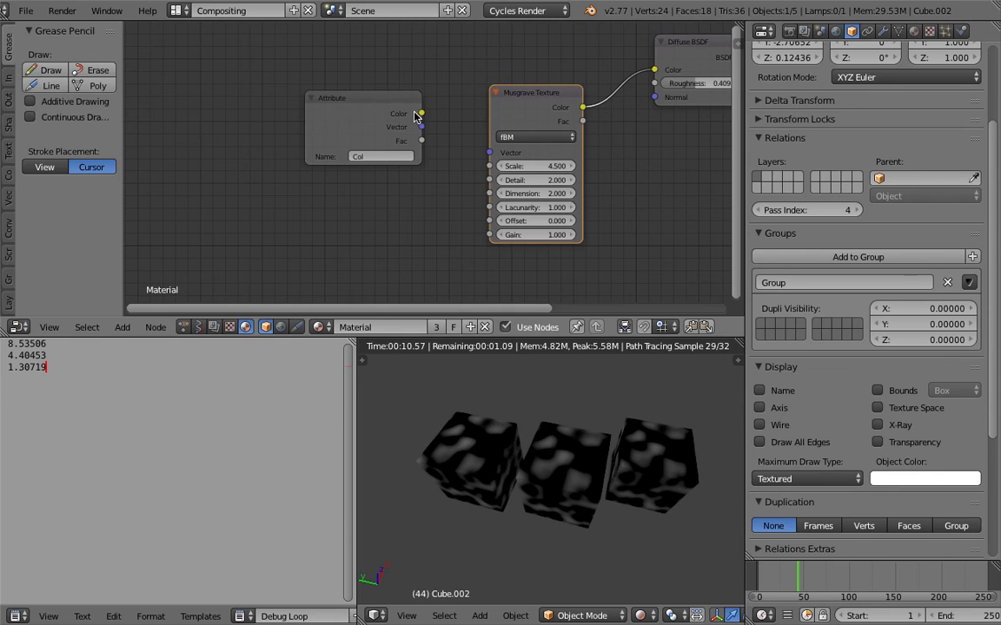
{"action": "left_click_drag", "start_coordinate": [416, 115], "coordinate": [348, 95]}
- Search for "object" and place an Object Info node below the Attribute node
{"action": "key", "text": "shift+a"}
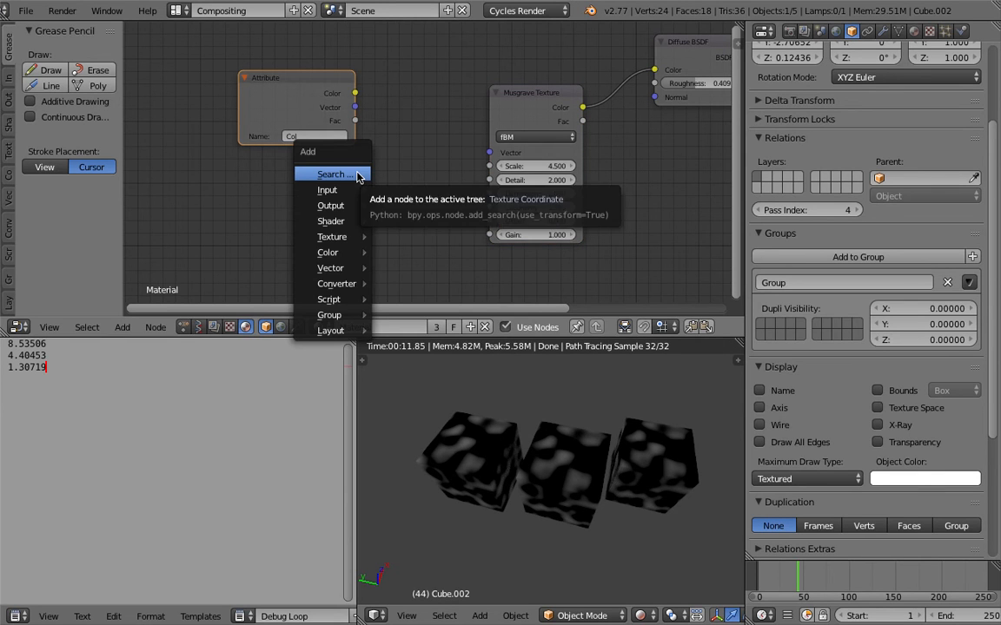
{"action": "left_click", "coordinate": [351, 173]}
{"action": "type", "text": "object"}
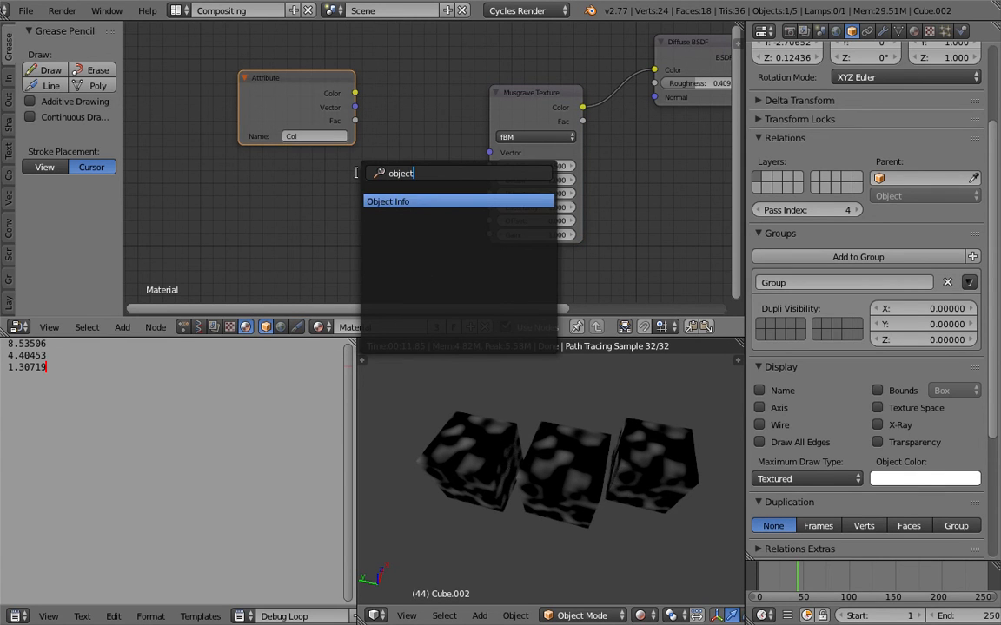
{"action": "key", "text": "Return"}
{"action": "left_click", "coordinate": [269, 193]}
{"action": "key", "text": "ctrl+s"}
{"action": "left_click", "coordinate": [272, 191]}
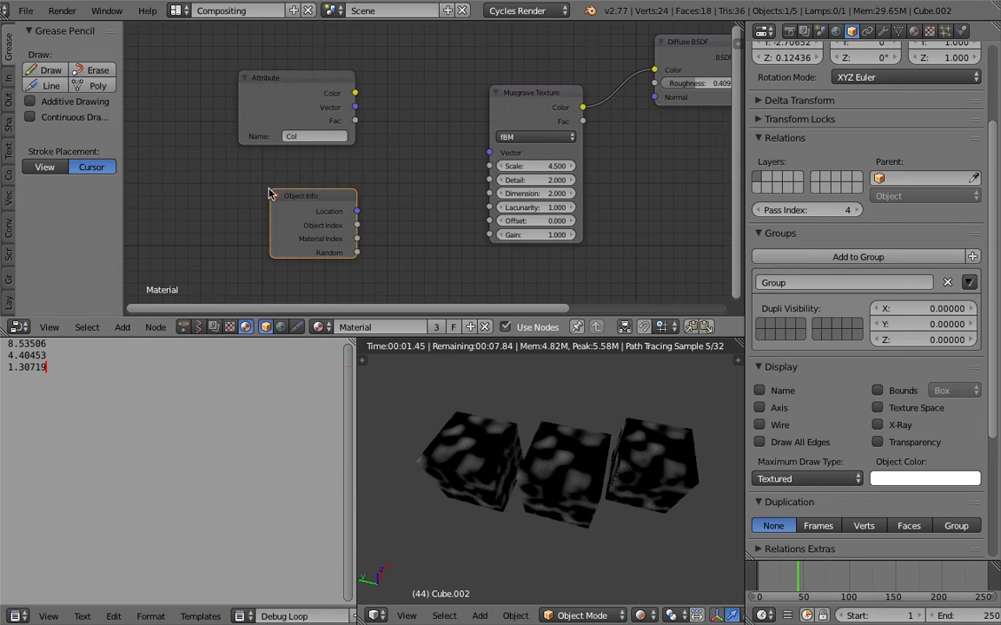
- Connect Object Info's Object Index output to the Musgrave Texture's Scale input and inspect the rendered cubes, selecting the finest-textured one
{"action": "scroll", "coordinate": [330, 154], "scroll_direction": "up", "scroll_amount": 3}
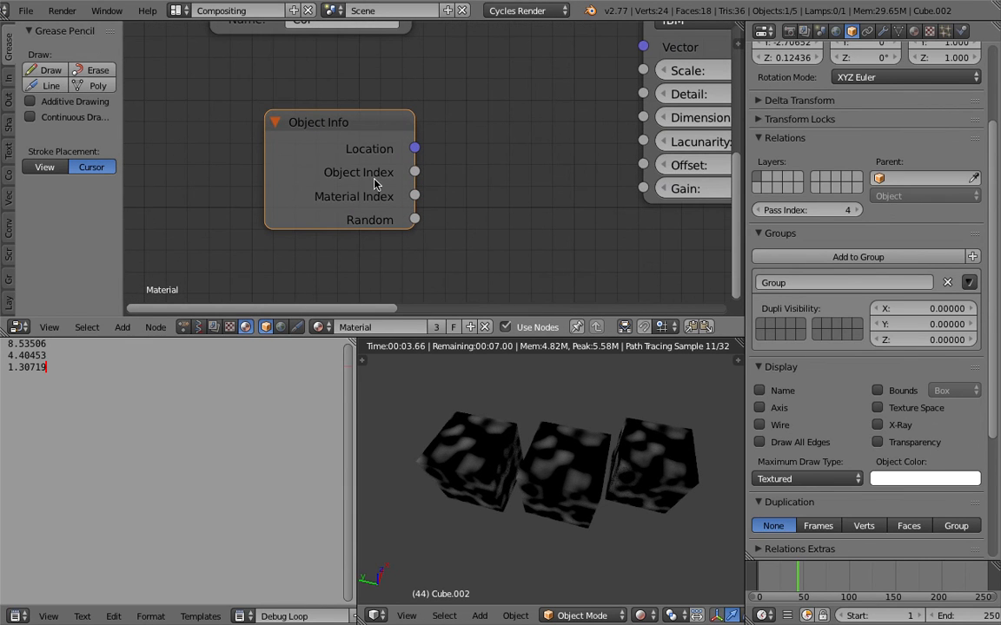
{"action": "middle_click_drag", "start_coordinate": [362, 172], "coordinate": [328, 182]}
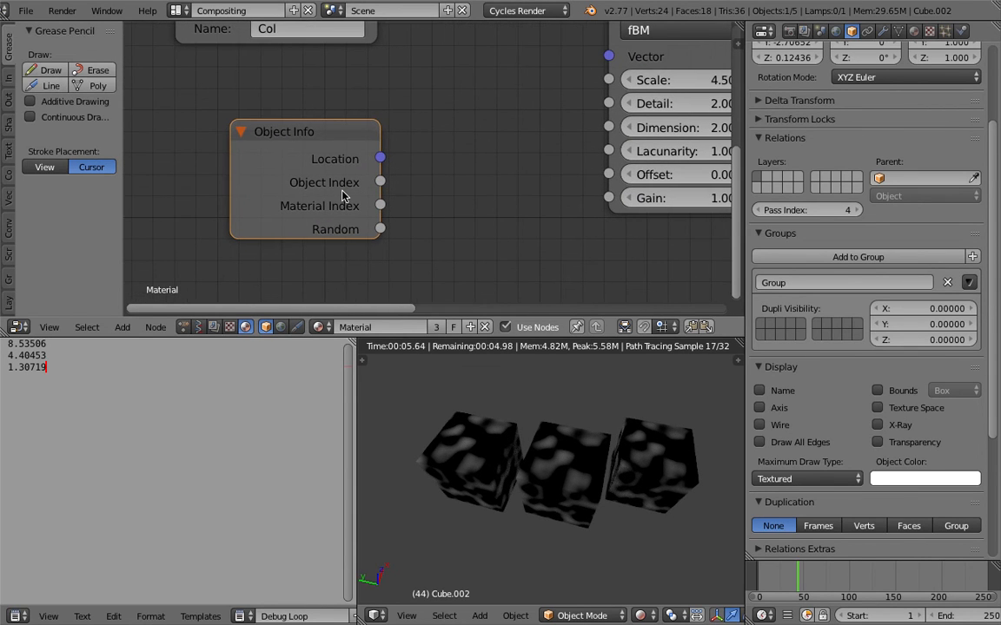
{"action": "scroll", "coordinate": [434, 195], "scroll_direction": "down", "scroll_amount": 2}
{"action": "middle_click_drag", "start_coordinate": [434, 194], "coordinate": [379, 212]}
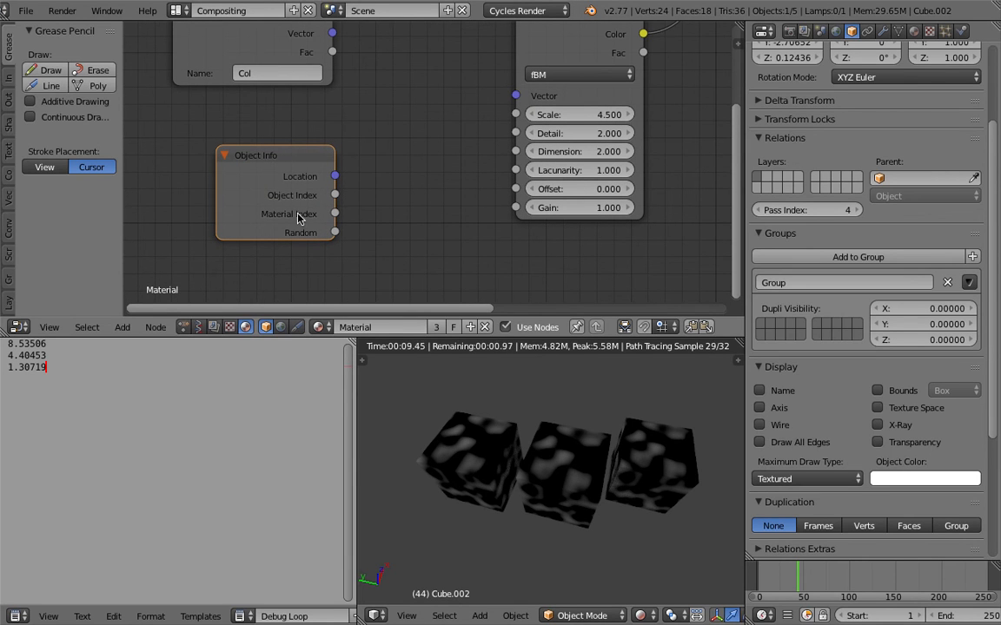
{"action": "left_click_drag", "start_coordinate": [335, 195], "coordinate": [514, 115]}
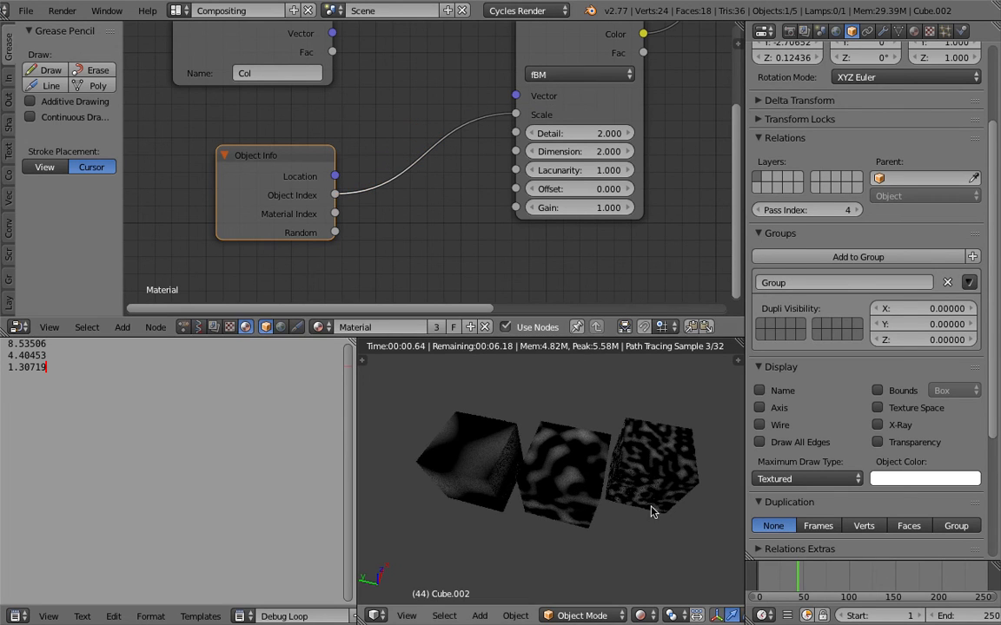
{"action": "key", "text": "ctrl+s"}
{"action": "left_click", "coordinate": [648, 518]}
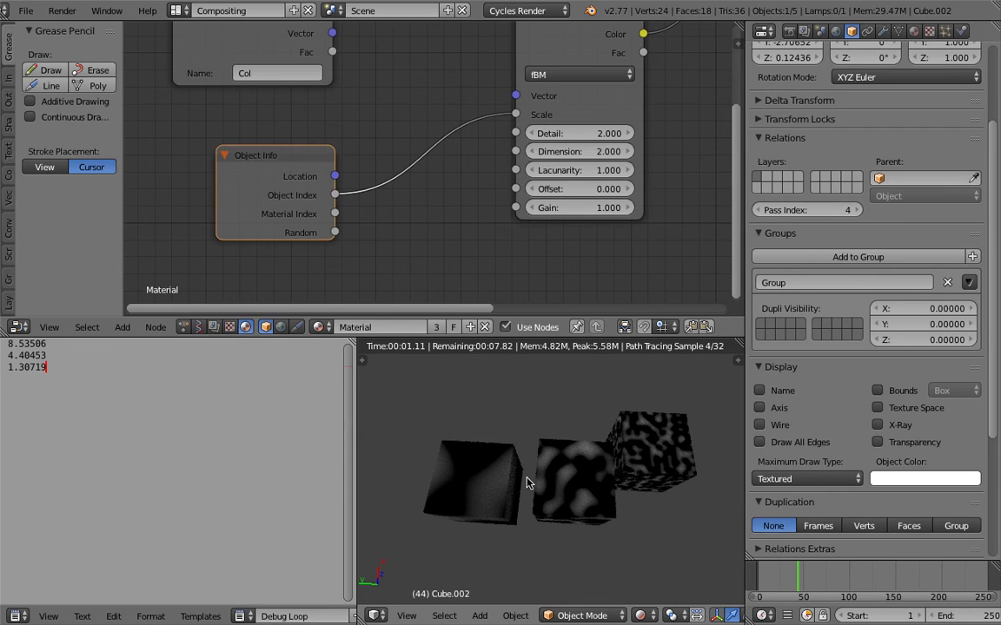
{"action": "right_click", "coordinate": [628, 457]}
{"action": "middle_click_drag", "start_coordinate": [626, 457], "coordinate": [460, 476]}
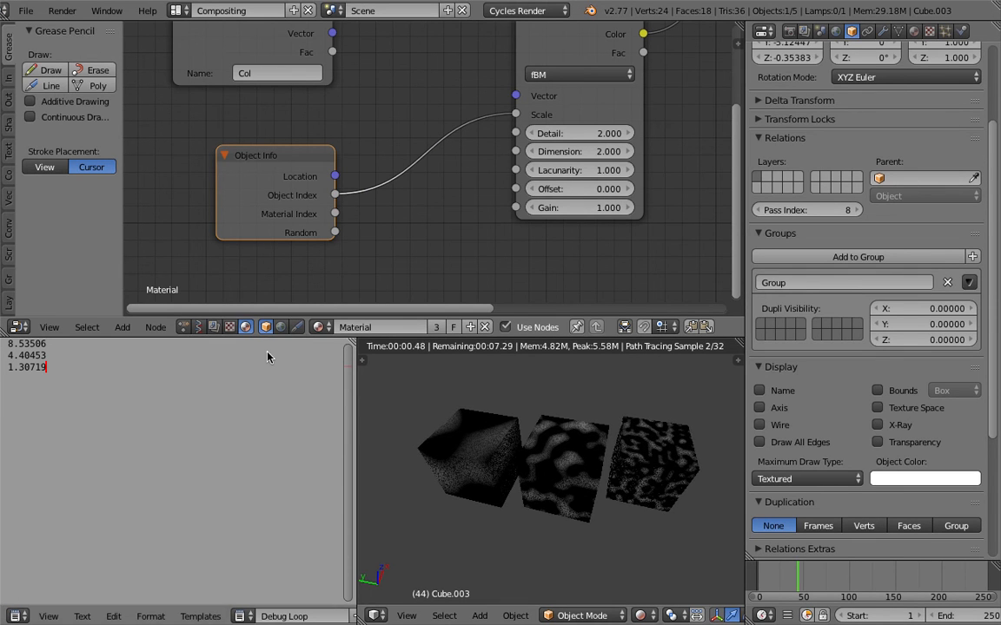
- Return to the Animation Nodes tree and set the Random Number node's Max to 11.77 and Node Seed to 161
{"action": "left_click", "coordinate": [183, 327]}
{"action": "scroll", "coordinate": [385, 187], "scroll_direction": "down", "scroll_amount": 2}
{"action": "middle_click_drag", "start_coordinate": [388, 240], "coordinate": [281, 120]}
{"action": "middle_click_drag", "start_coordinate": [375, 185], "coordinate": [213, 65]}
{"action": "middle_click_drag", "start_coordinate": [465, 185], "coordinate": [143, 124]}
{"action": "middle_click_drag", "start_coordinate": [330, 158], "coordinate": [248, 77]}
{"action": "middle_click_drag", "start_coordinate": [377, 164], "coordinate": [285, 114]}
{"action": "scroll", "coordinate": [389, 209], "scroll_direction": "up", "scroll_amount": 1}
{"action": "left_click_drag", "start_coordinate": [388, 228], "coordinate": [469, 239]}
{"action": "left_click_drag", "start_coordinate": [365, 175], "coordinate": [423, 175]}
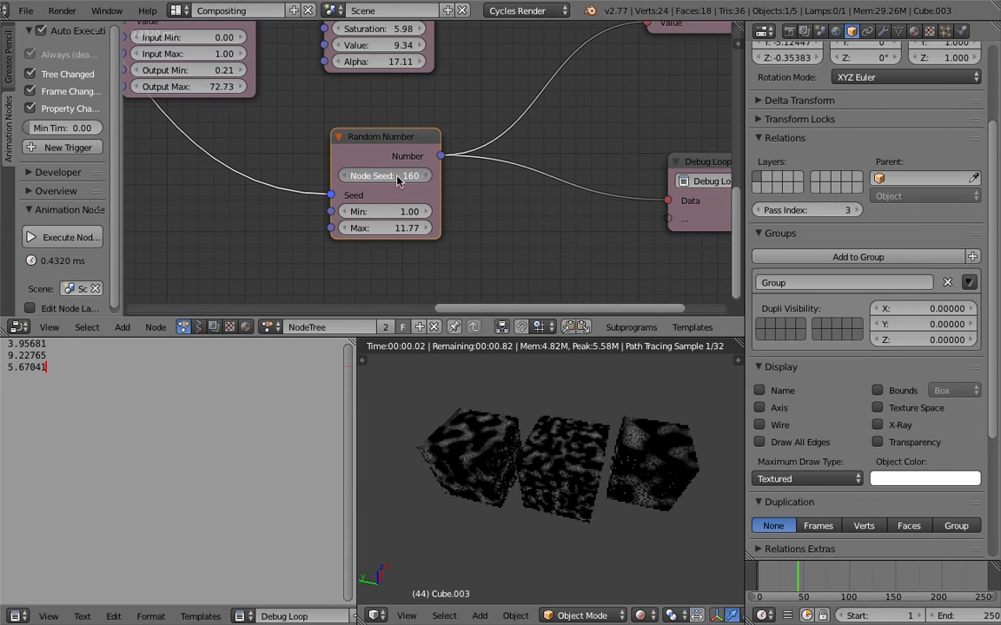
- Select the three cubes together and duplicate them twice, placing the copies beside them to make nine cubes
{"action": "right_click", "coordinate": [563, 460]}
{"action": "scroll", "coordinate": [565, 461], "scroll_direction": "down", "scroll_amount": 4}
{"action": "right_click", "coordinate": [514, 464], "text": "shift"}
{"action": "right_click", "coordinate": [621, 461], "text": "shift"}
{"action": "middle_click_drag", "start_coordinate": [623, 461], "coordinate": [614, 522]}
{"action": "key", "text": "shift+d"}
{"action": "left_click", "coordinate": [545, 480]}
{"action": "key", "text": "shift+d"}
{"action": "left_click", "coordinate": [498, 452]}
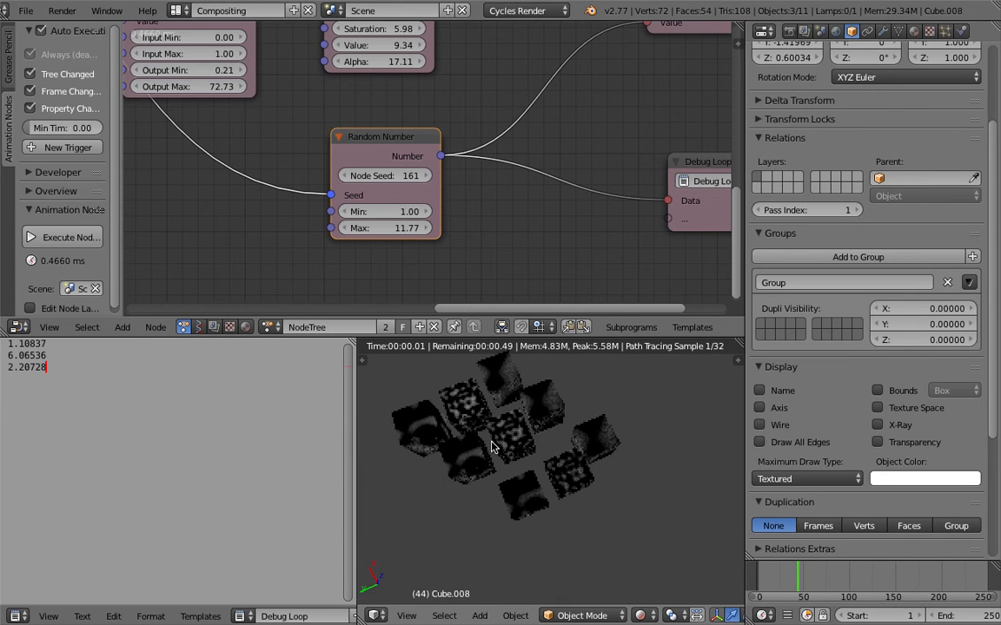
{"action": "middle_click_drag", "start_coordinate": [498, 452], "coordinate": [527, 469], "text": "shift"}
- Set the timeline to frame 75 and inspect the texture variation across the nine cubes
{"action": "mouse_move", "coordinate": [807, 575]}
{"action": "left_mouse_down"}
{"action": "mouse_move", "coordinate": [851, 577]}
{"action": "mouse_move", "coordinate": [826, 575]}
{"action": "left_mouse_up"}
{"action": "middle_click_drag", "start_coordinate": [593, 449], "coordinate": [528, 474]}
{"action": "scroll", "coordinate": [528, 479], "scroll_direction": "up", "scroll_amount": 5}
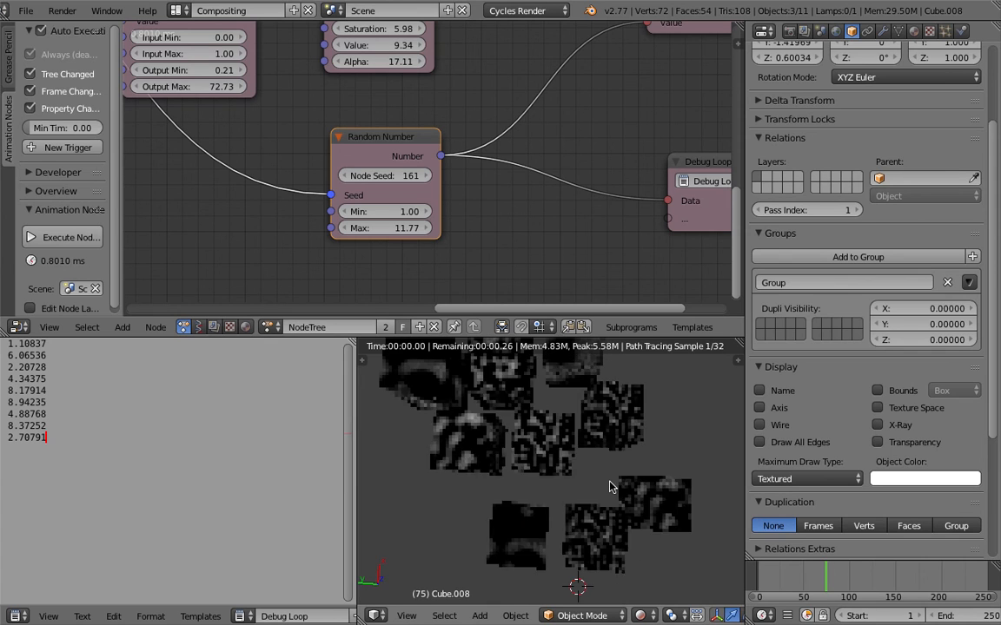
{"action": "scroll", "coordinate": [569, 456], "scroll_direction": "down", "scroll_amount": 4}
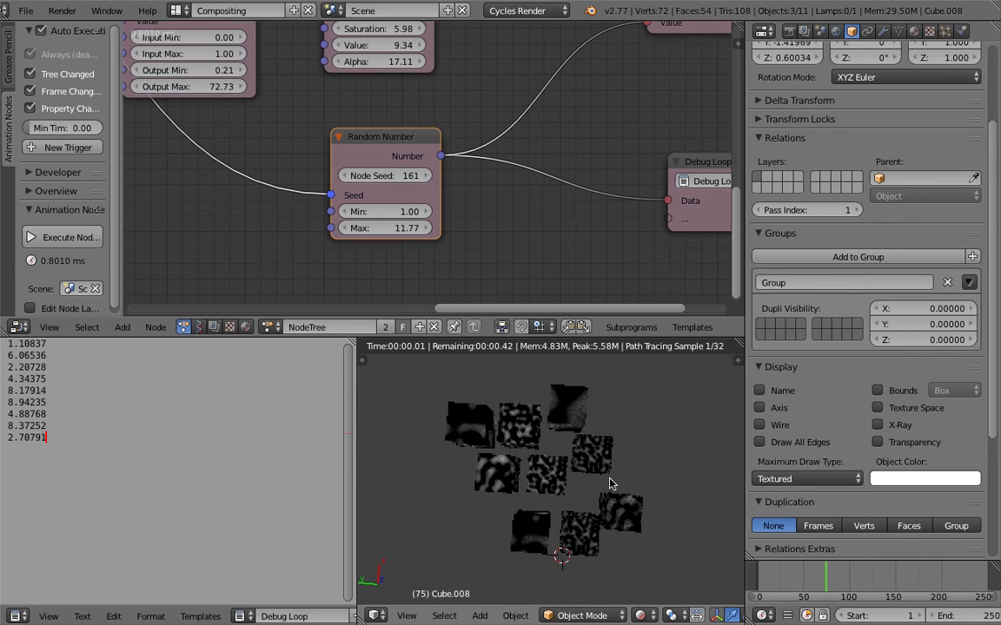
{"action": "middle_click_drag", "start_coordinate": [575, 483], "coordinate": [597, 530]}
- Switch the 3D view to Solid shading and deselect all objects
{"action": "left_click", "coordinate": [645, 616]}
{"action": "left_click", "coordinate": [646, 563]}
{"action": "mouse_move", "coordinate": [564, 485]}
{"action": "middle_mouse_down"}
{"action": "mouse_move", "coordinate": [554, 459]}
{"action": "mouse_move", "coordinate": [516, 446]}
{"action": "mouse_move", "coordinate": [531, 447]}
{"action": "mouse_move", "coordinate": [537, 465]}
{"action": "middle_mouse_up"}
{"action": "key", "text": "a"}
{"action": "key", "text": "a"}
{"action": "key", "text": "a"}
{"action": "key", "text": "ctrl+s"}
{"action": "left_click", "coordinate": [532, 447]}
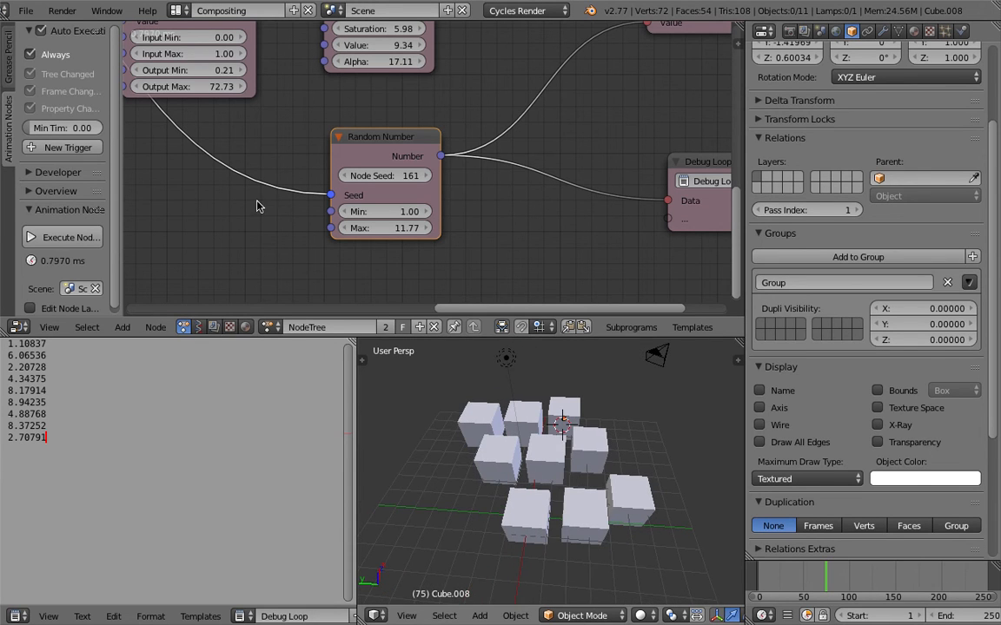
- Save the project as a new file
{"action": "left_click", "coordinate": [26, 10]}
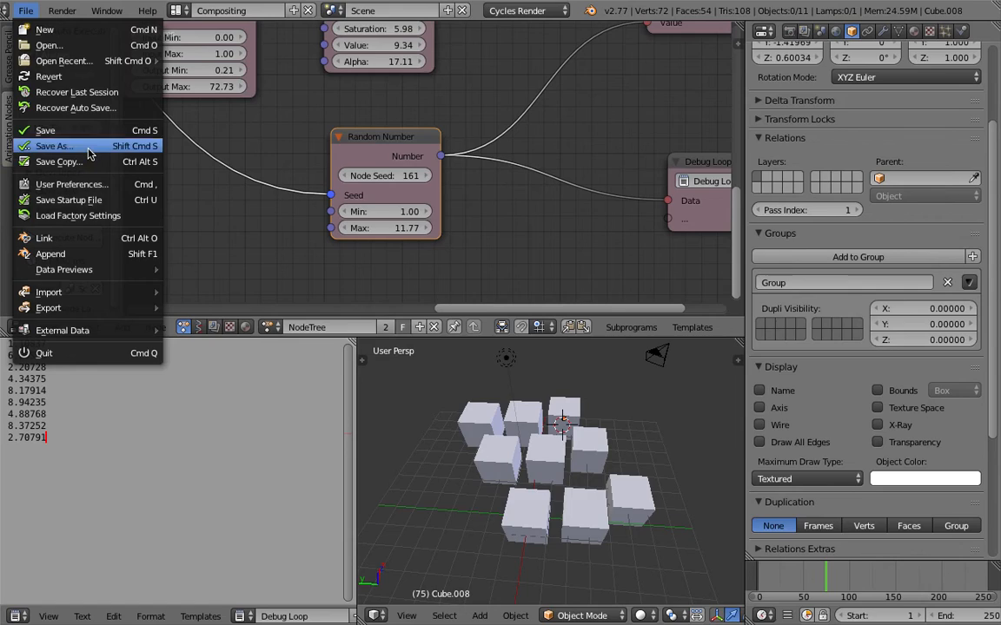
{"action": "left_click", "coordinate": [87, 147]}
{"action": "left_click", "coordinate": [799, 66]}
{"action": "left_click", "coordinate": [947, 48]}
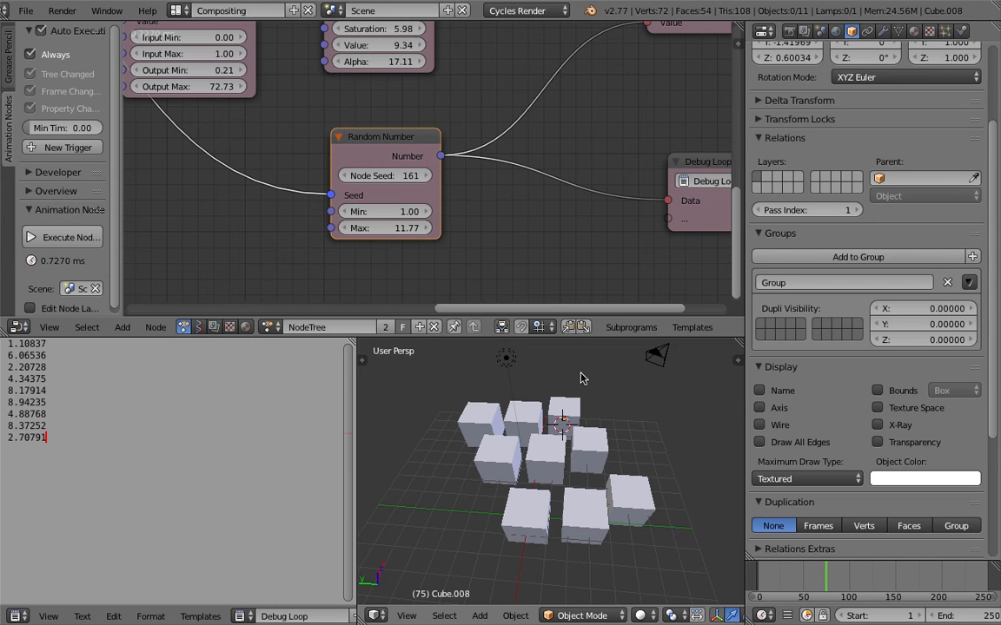
- Select eight of the nine cubes and delete them, keeping a single cube in the scene
{"action": "right_click", "coordinate": [556, 454]}
{"action": "scroll", "coordinate": [588, 476], "scroll_direction": "down", "scroll_amount": 2}
{"action": "right_click", "coordinate": [543, 503]}
{"action": "right_click", "coordinate": [574, 505]}
{"action": "right_click", "coordinate": [543, 502], "text": "shift"}
{"action": "right_click", "coordinate": [561, 466], "text": "shift"}
{"action": "right_click", "coordinate": [584, 450], "text": "shift"}
{"action": "right_click", "coordinate": [574, 421], "text": "shift"}
{"action": "right_click", "coordinate": [535, 420], "text": "shift"}
{"action": "right_click", "coordinate": [518, 448], "text": "shift"}
{"action": "right_click", "coordinate": [504, 429], "text": "shift"}
{"action": "key", "text": "Delete"}
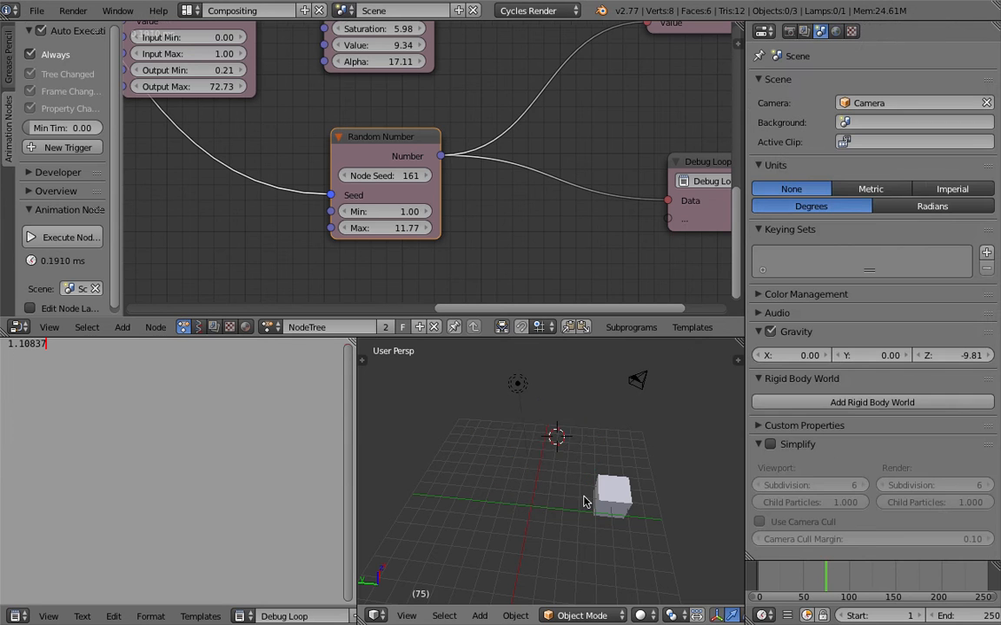
- Move the remaining cube off the side of the grid to about -16.65 in Y
{"action": "right_click", "coordinate": [613, 491]}
{"action": "scroll", "coordinate": [588, 483], "scroll_direction": "down", "scroll_amount": 2}
{"action": "left_click_drag", "start_coordinate": [560, 481], "coordinate": [695, 491]}
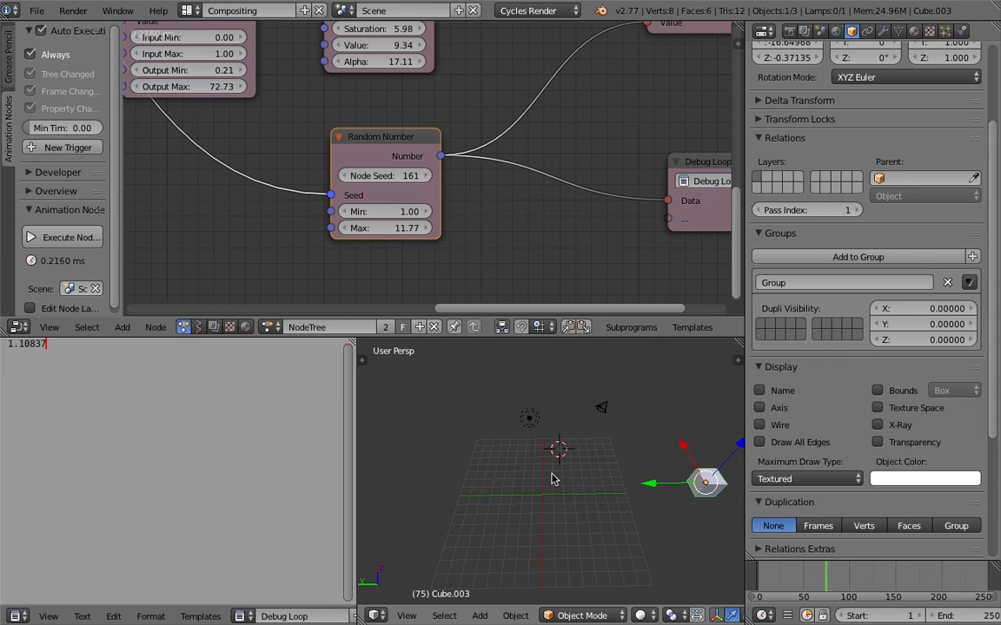
- Select the camera and the lamp together and move both to layer 2
{"action": "right_click", "coordinate": [600, 407]}
{"action": "right_click", "coordinate": [535, 419], "text": "shift"}
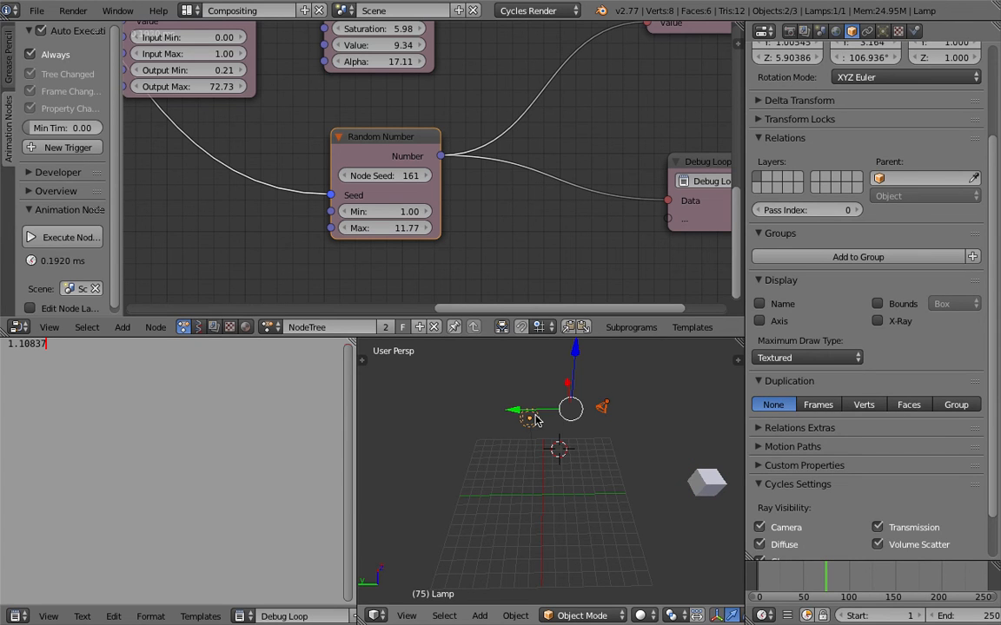
{"action": "key", "text": "m"}
{"action": "key", "text": "2"}
{"action": "middle_click_drag", "start_coordinate": [706, 496], "coordinate": [636, 468]}
- Rename the remaining cube to MasterCube
{"action": "right_click", "coordinate": [711, 509]}
{"action": "left_click", "coordinate": [917, 30]}
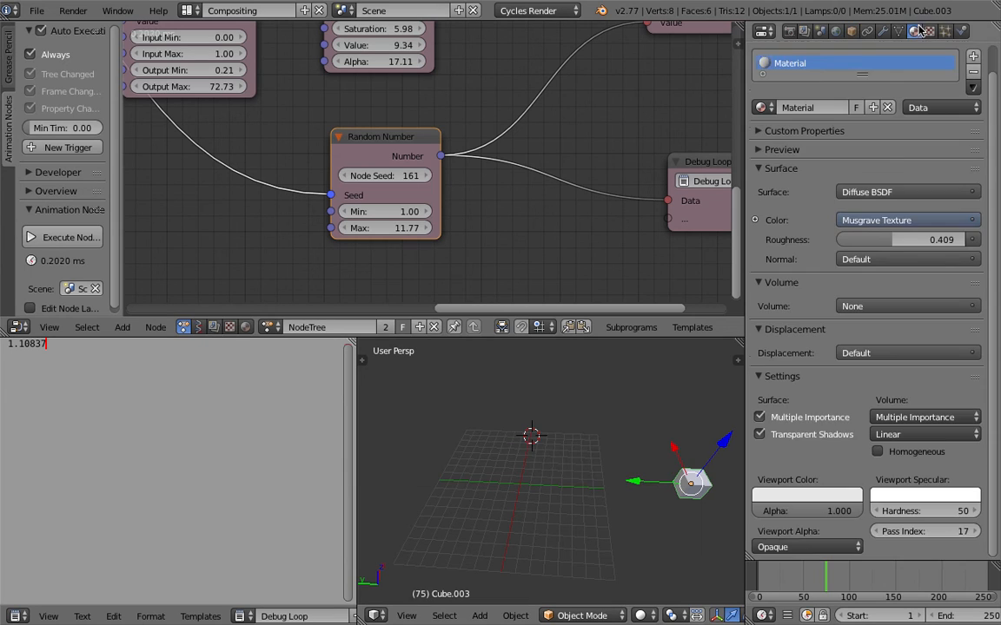
{"action": "left_click", "coordinate": [851, 31]}
{"action": "scroll", "coordinate": [832, 144], "scroll_direction": "up", "scroll_amount": 3}
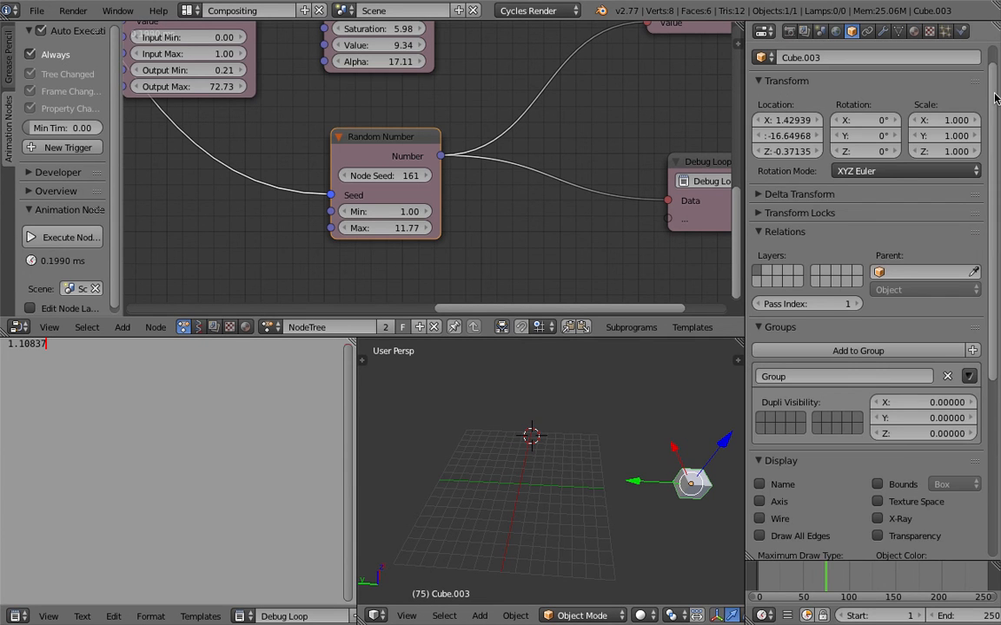
{"action": "scroll", "coordinate": [973, 96], "scroll_direction": "up", "scroll_amount": 1}
{"action": "left_click", "coordinate": [873, 82]}
{"action": "type", "text": "M"}
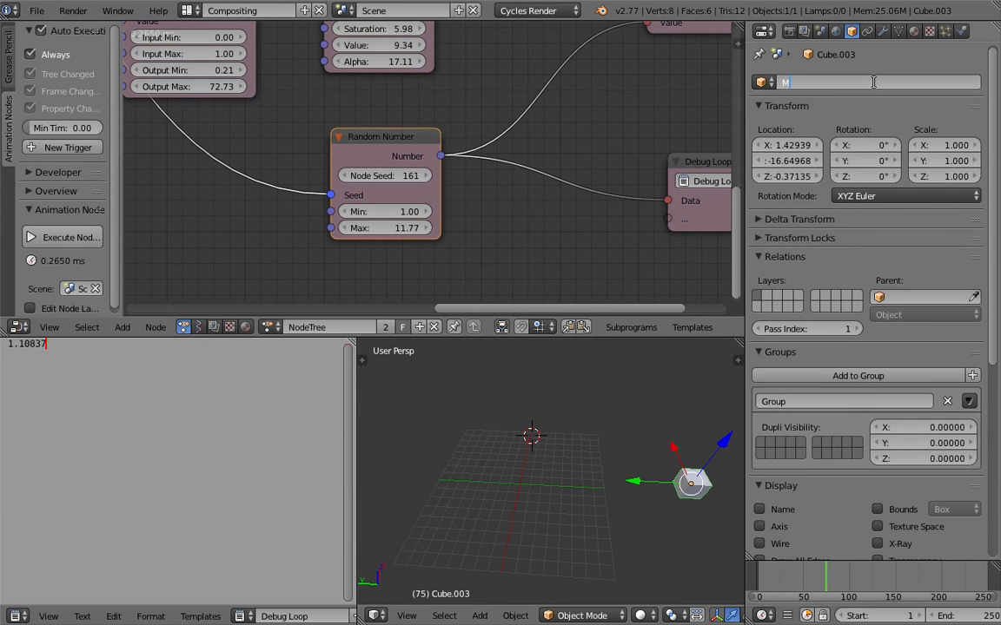
{"action": "type", "text": "asterCube"}
{"action": "key", "text": "Return"}
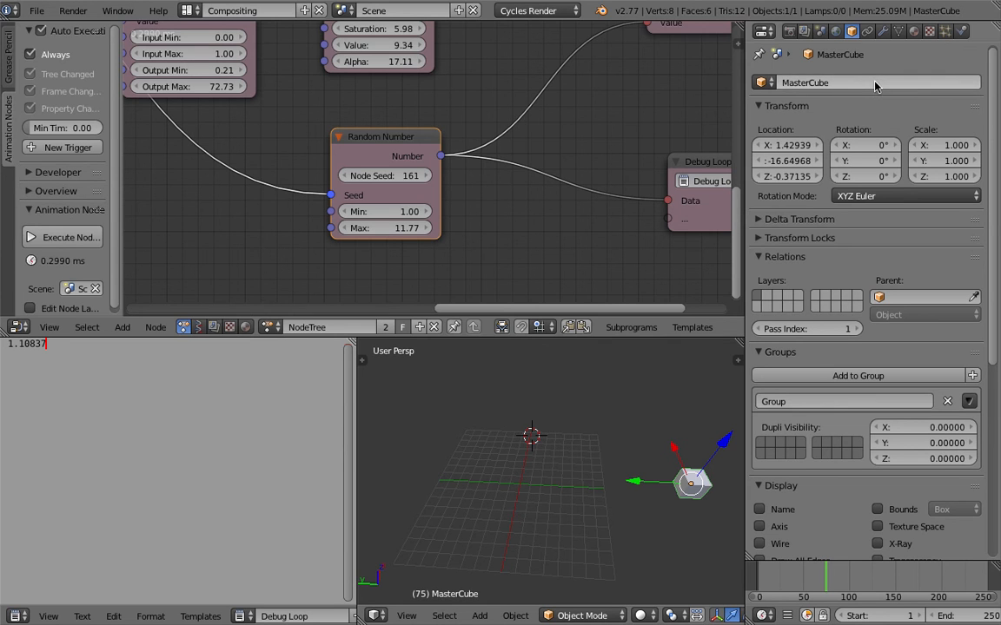
- Delete the object group node that feeds the My Loop Invoke Subprogram node's Object List
{"action": "scroll", "coordinate": [198, 241], "scroll_direction": "down", "scroll_amount": 5}
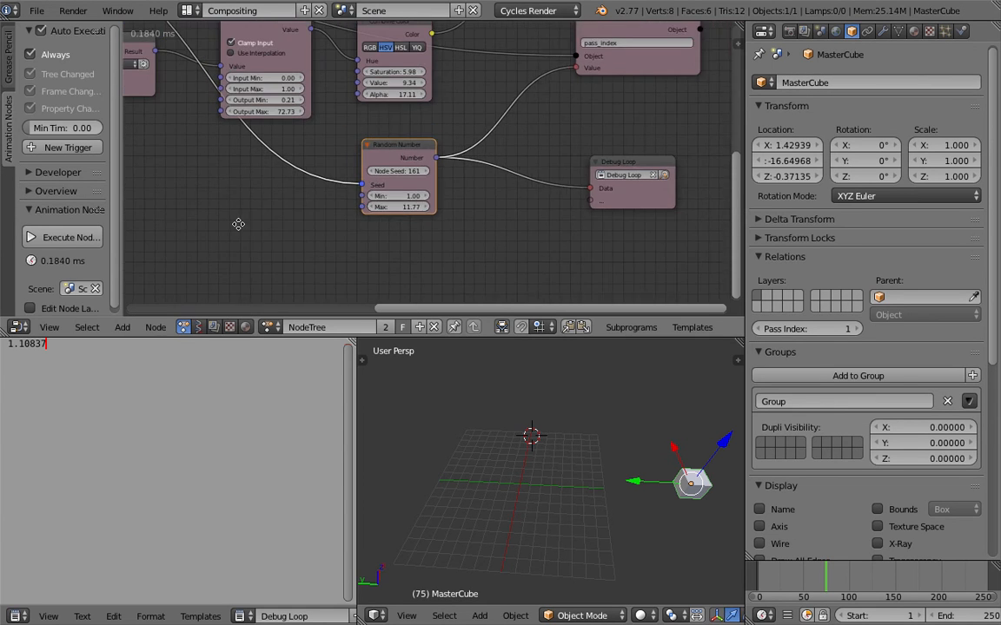
{"action": "middle_click_drag", "start_coordinate": [237, 223], "coordinate": [604, 249]}
{"action": "mouse_move", "coordinate": [375, 246]}
{"action": "middle_mouse_down"}
{"action": "mouse_move", "coordinate": [402, 326]}
{"action": "mouse_move", "coordinate": [394, 245]}
{"action": "middle_mouse_up"}
{"action": "scroll", "coordinate": [306, 200], "scroll_direction": "down", "scroll_amount": 3}
{"action": "middle_click_drag", "start_coordinate": [311, 202], "coordinate": [494, 245]}
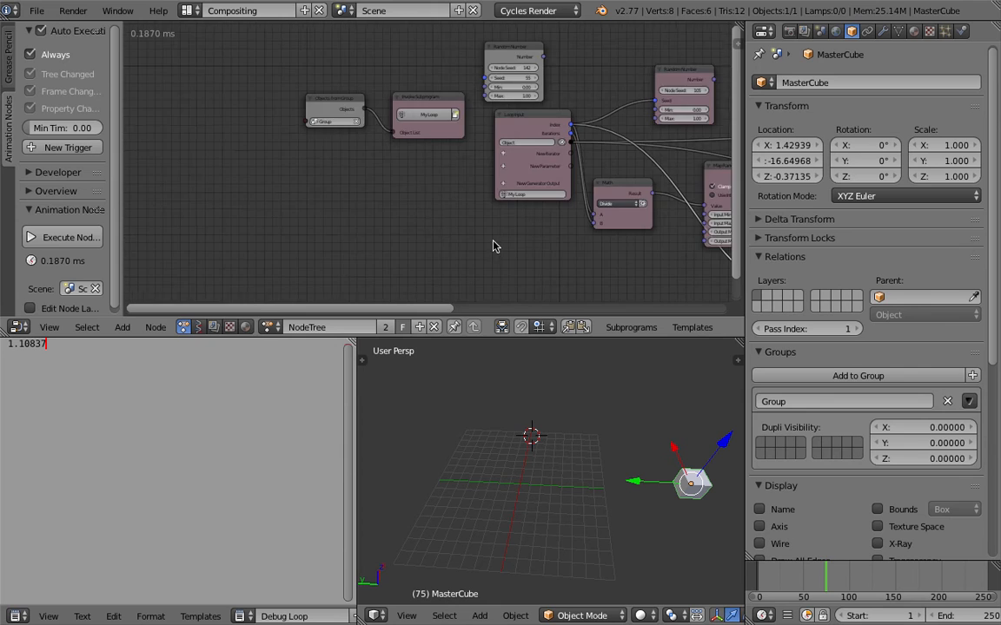
{"action": "scroll", "coordinate": [486, 240], "scroll_direction": "up", "scroll_amount": 4}
{"action": "left_click_drag", "start_coordinate": [391, 106], "coordinate": [375, 99]}
{"action": "key", "text": "x"}
{"action": "middle_click_drag", "start_coordinate": [379, 132], "coordinate": [431, 122]}
{"action": "middle_click_drag", "start_coordinate": [486, 196], "coordinate": [489, 194]}
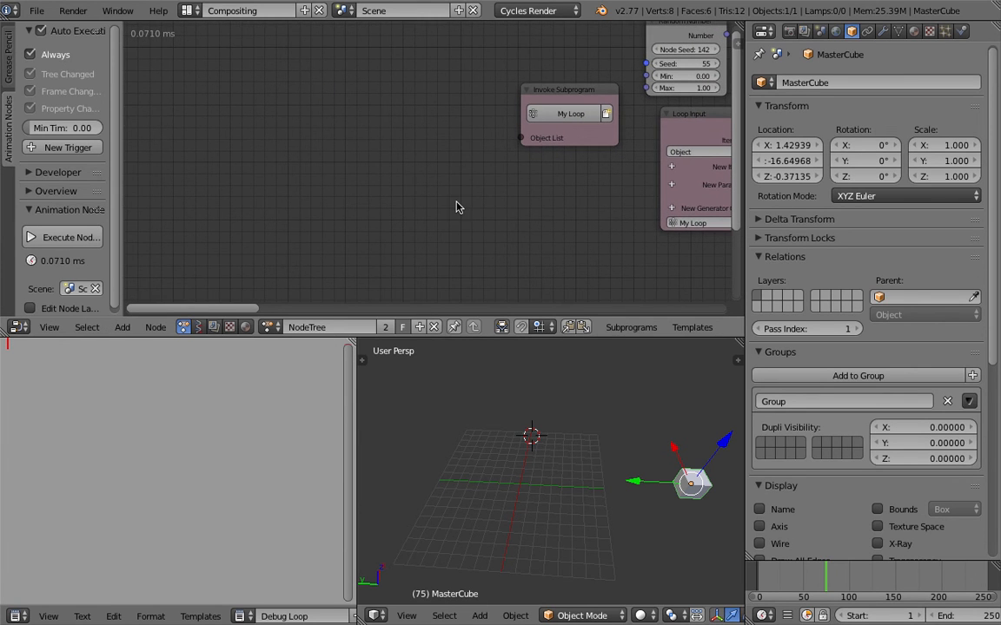
- Add an Object Instancer node in the empty area before the My Loop Invoke Subprogram node
{"action": "middle_click_drag", "start_coordinate": [390, 189], "coordinate": [398, 188]}
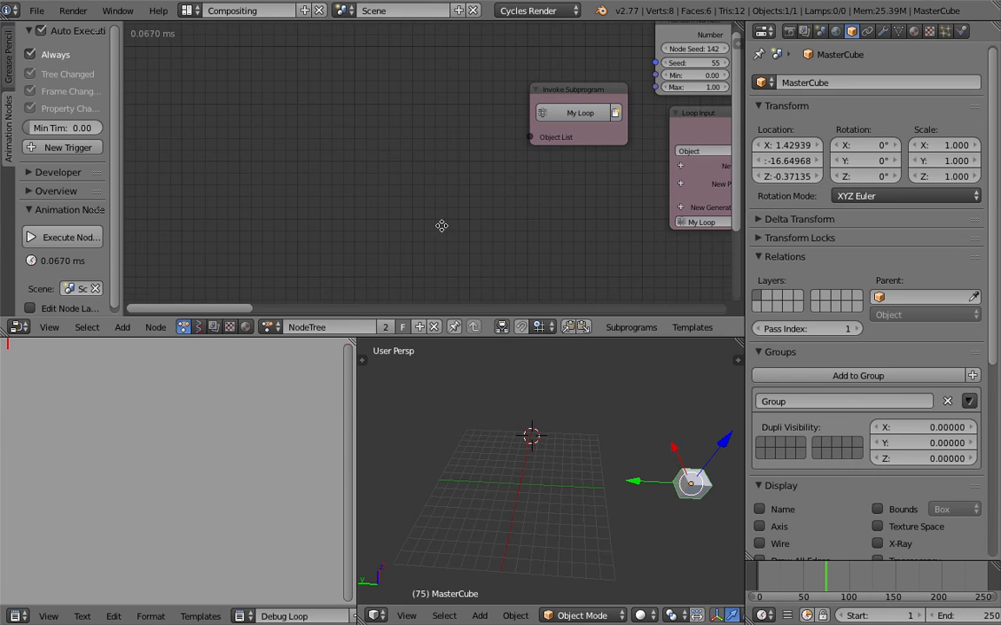
{"action": "middle_click_drag", "start_coordinate": [446, 233], "coordinate": [272, 192]}
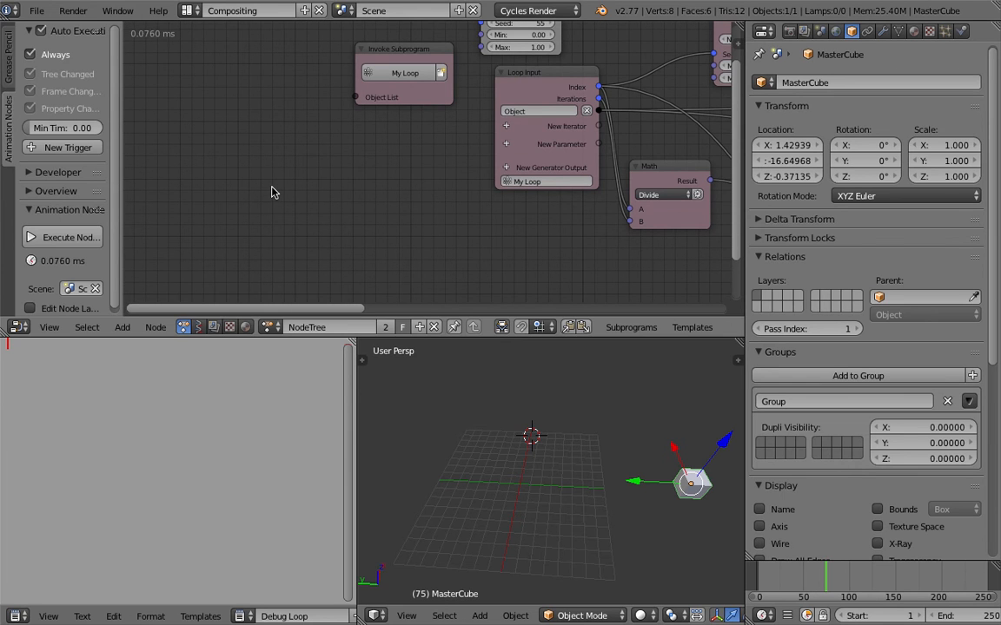
{"action": "middle_click_drag", "start_coordinate": [273, 192], "coordinate": [375, 194]}
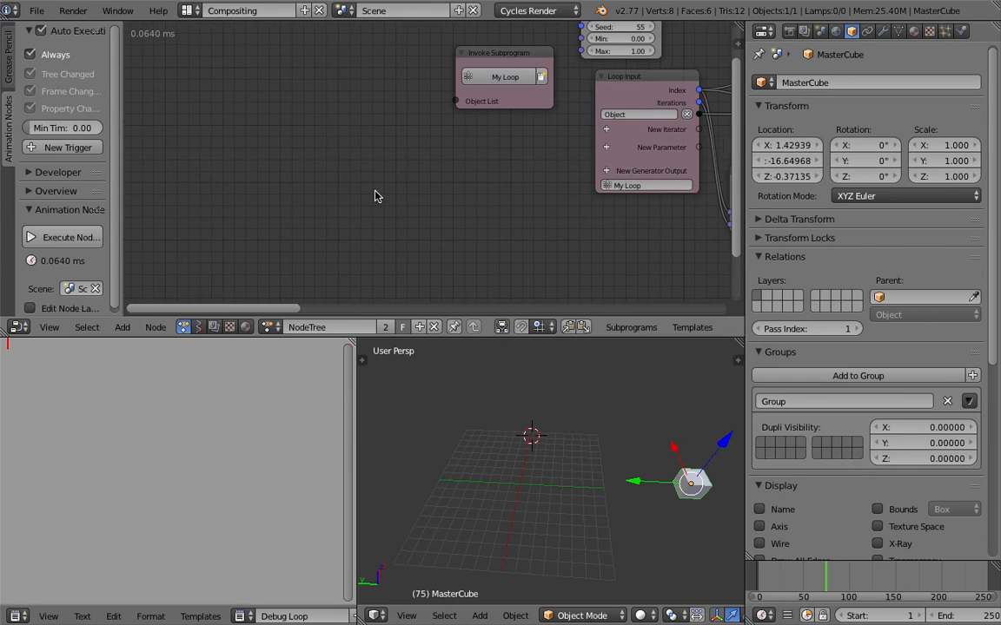
{"action": "key", "text": "shift+a"}
{"action": "left_click", "coordinate": [255, 159]}
{"action": "key", "text": "shift+a"}
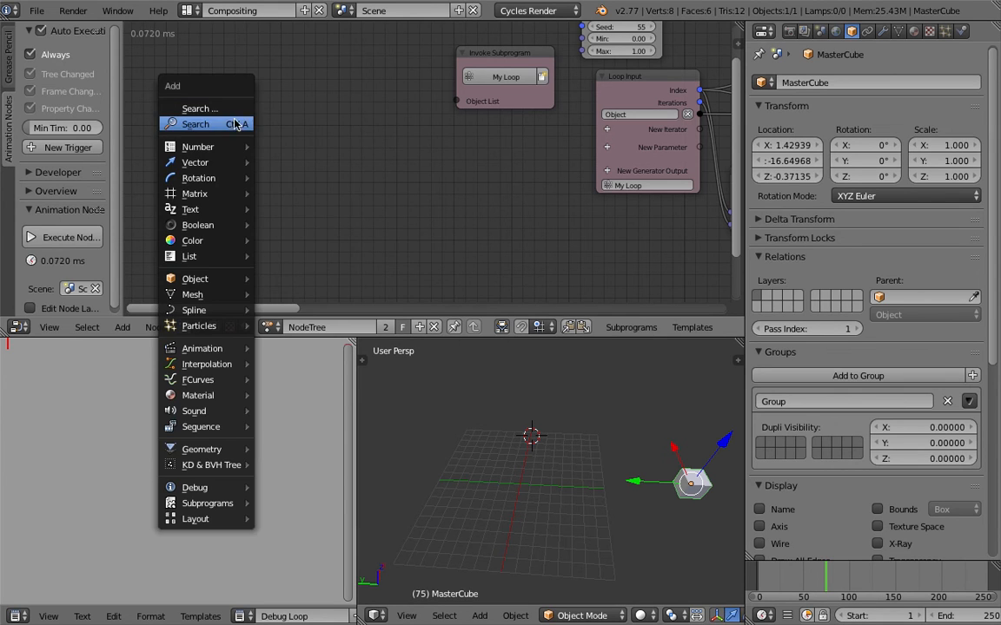
{"action": "left_click", "coordinate": [237, 123]}
{"action": "type", "text": "object in"}
{"action": "key", "text": "Return"}
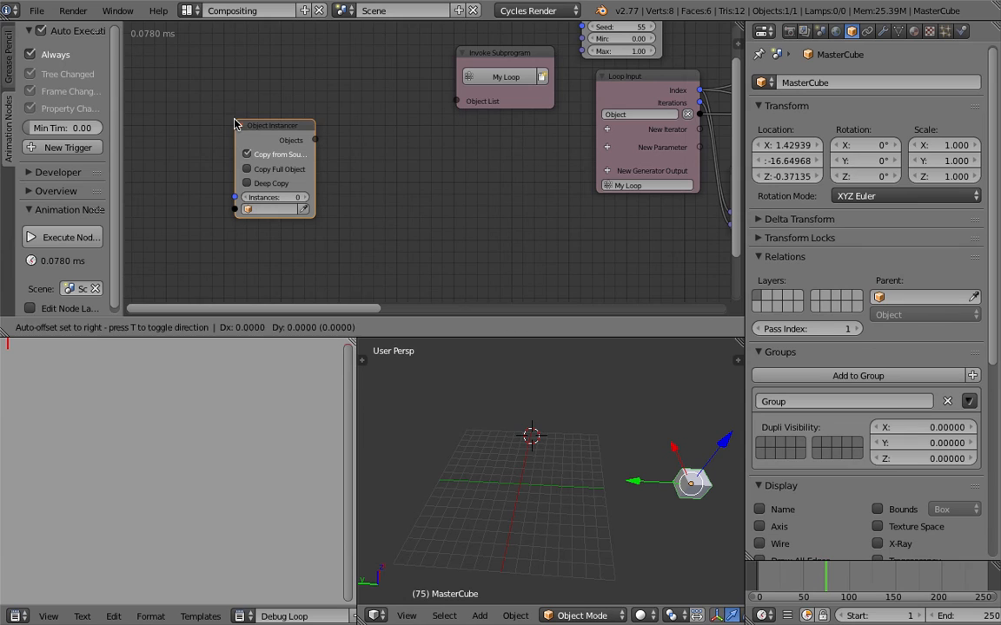
{"action": "left_click", "coordinate": [234, 123]}
- Assign MasterCube as the Object Instancer's source object and widen the node
{"action": "left_click", "coordinate": [303, 210]}
{"action": "scroll", "coordinate": [276, 177], "scroll_direction": "up", "scroll_amount": 1}
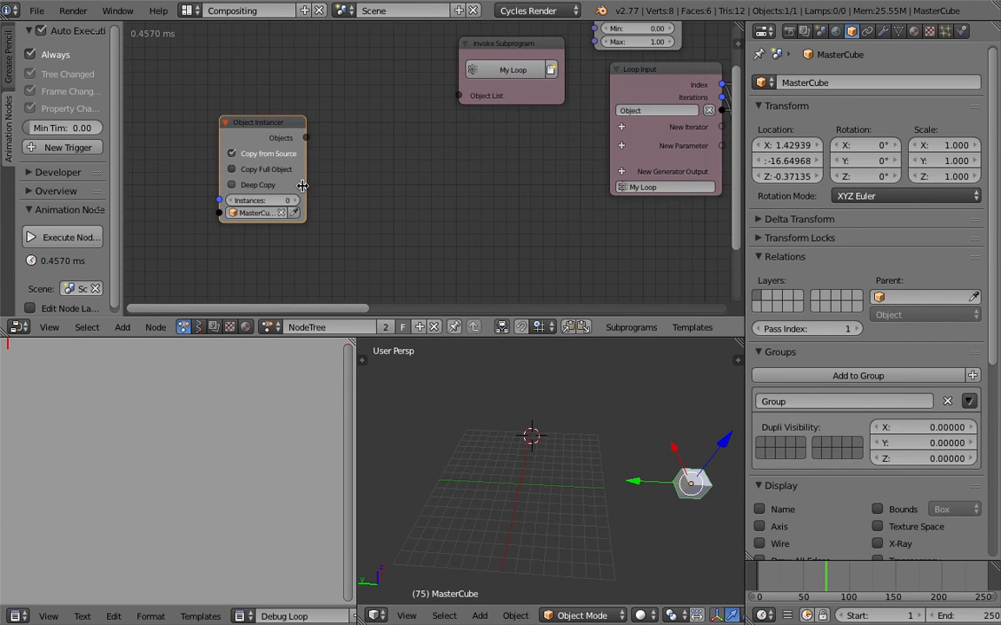
{"action": "left_click_drag", "start_coordinate": [305, 179], "coordinate": [329, 180]}
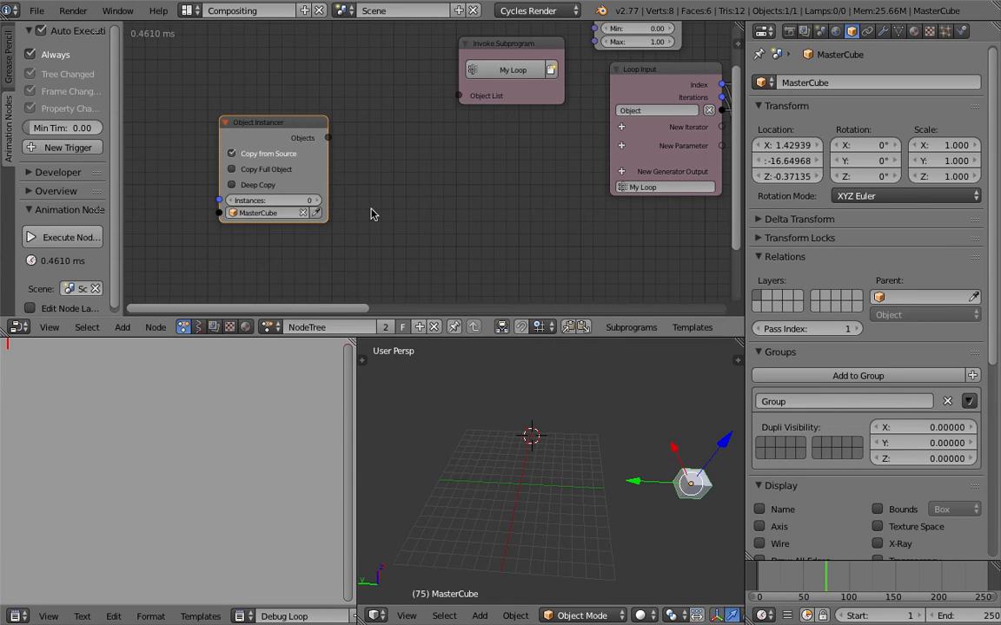
- Add a Grid Mesh node before the Object Instancer and save over the current file
{"action": "scroll", "coordinate": [367, 224], "scroll_direction": "down", "scroll_amount": 2}
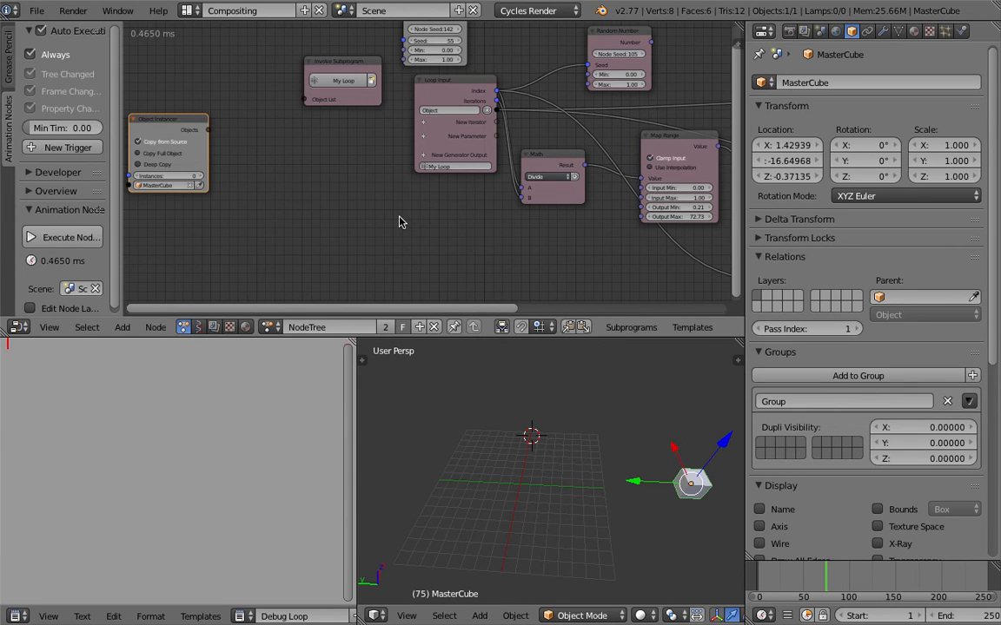
{"action": "middle_click_drag", "start_coordinate": [169, 177], "coordinate": [227, 185]}
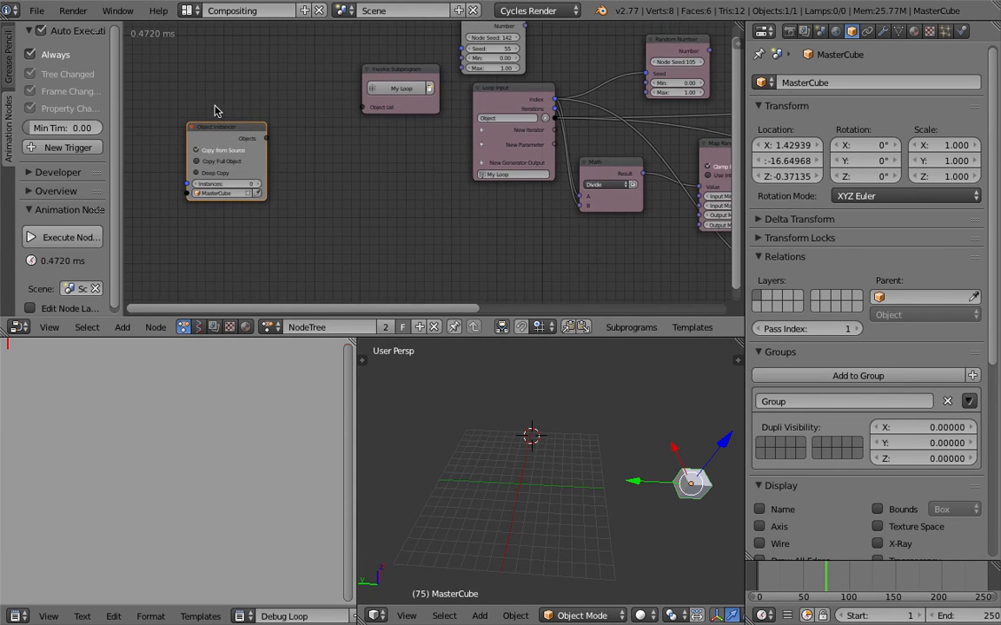
{"action": "left_click_drag", "start_coordinate": [215, 106], "coordinate": [211, 104]}
{"action": "middle_click_drag", "start_coordinate": [269, 162], "coordinate": [316, 173]}
{"action": "scroll", "coordinate": [314, 174], "scroll_direction": "up", "scroll_amount": 1}
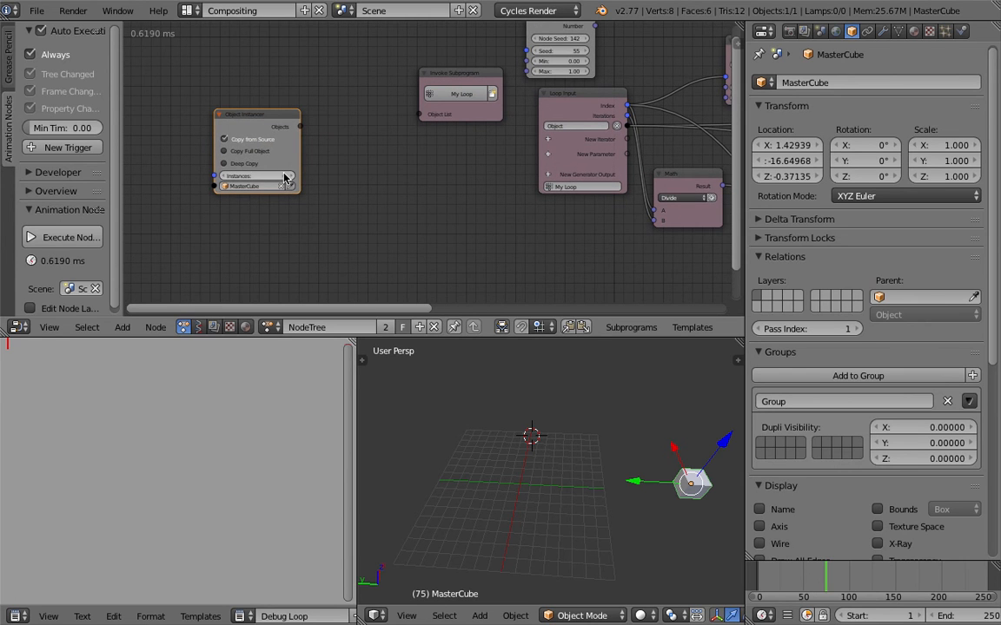
{"action": "middle_click_drag", "start_coordinate": [332, 233], "coordinate": [361, 204]}
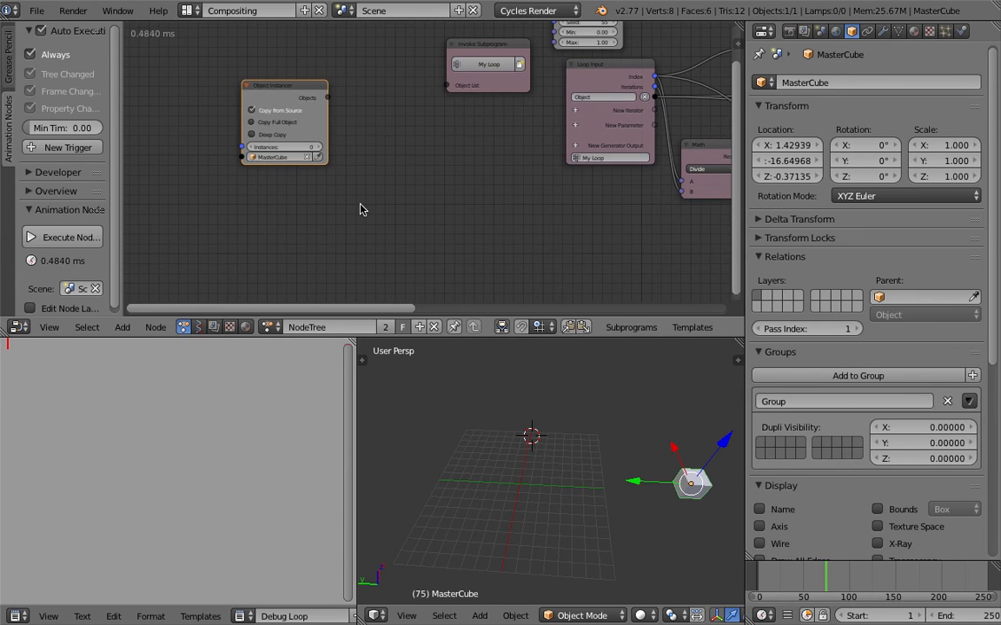
{"action": "key", "text": "shift+a"}
{"action": "left_click", "coordinate": [360, 206]}
{"action": "type", "text": "grid"}
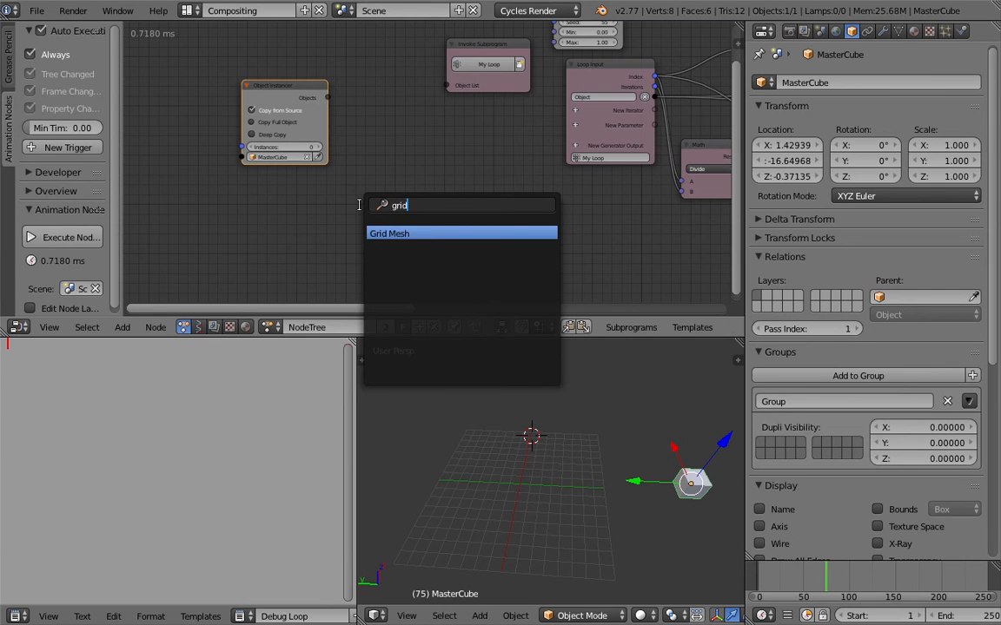
{"action": "key", "text": "Return"}
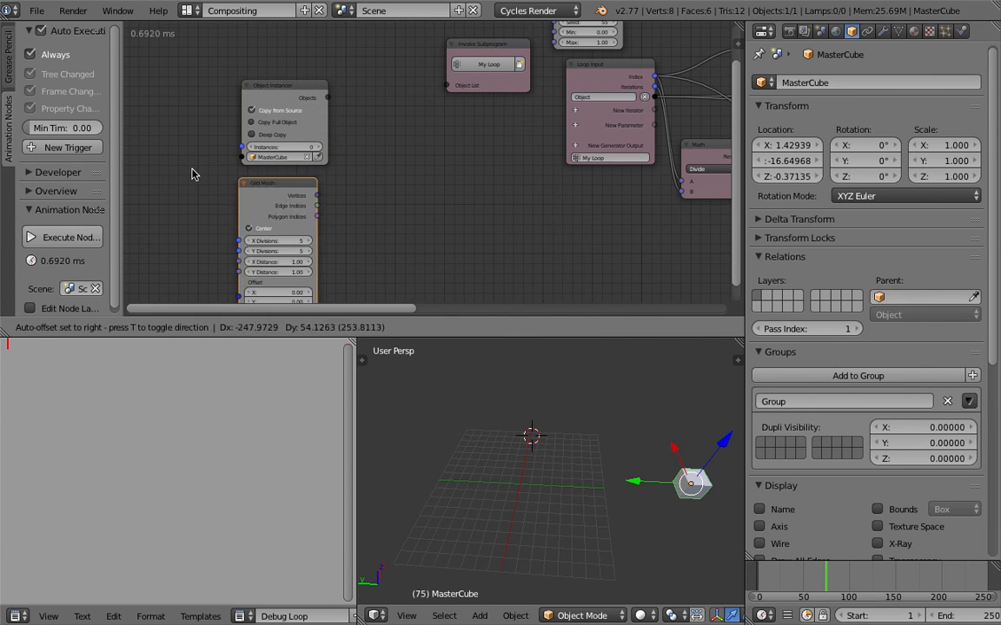
{"action": "left_click", "coordinate": [175, 150]}
{"action": "key", "text": "ctrl+s"}
{"action": "left_click", "coordinate": [189, 145]}
- Feed the Grid Mesh vertices through a Get List Length node into the Object Instancer's Instances, space the nodes out and save the file
{"action": "scroll", "coordinate": [238, 169], "scroll_direction": "up", "scroll_amount": 2}
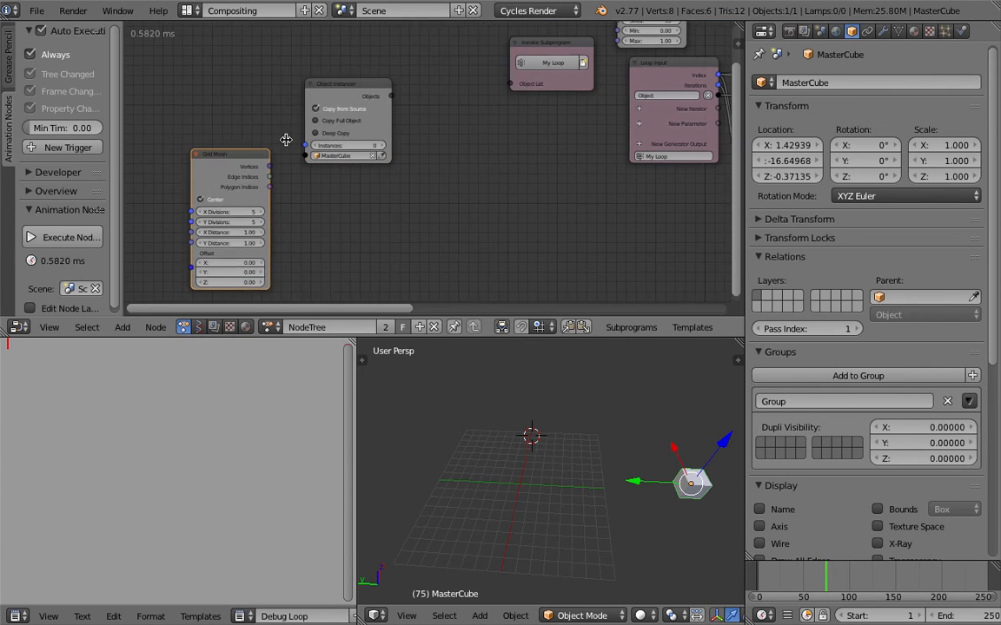
{"action": "left_click_drag", "start_coordinate": [239, 170], "coordinate": [280, 143]}
{"action": "left_click_drag", "start_coordinate": [345, 77], "coordinate": [401, 74]}
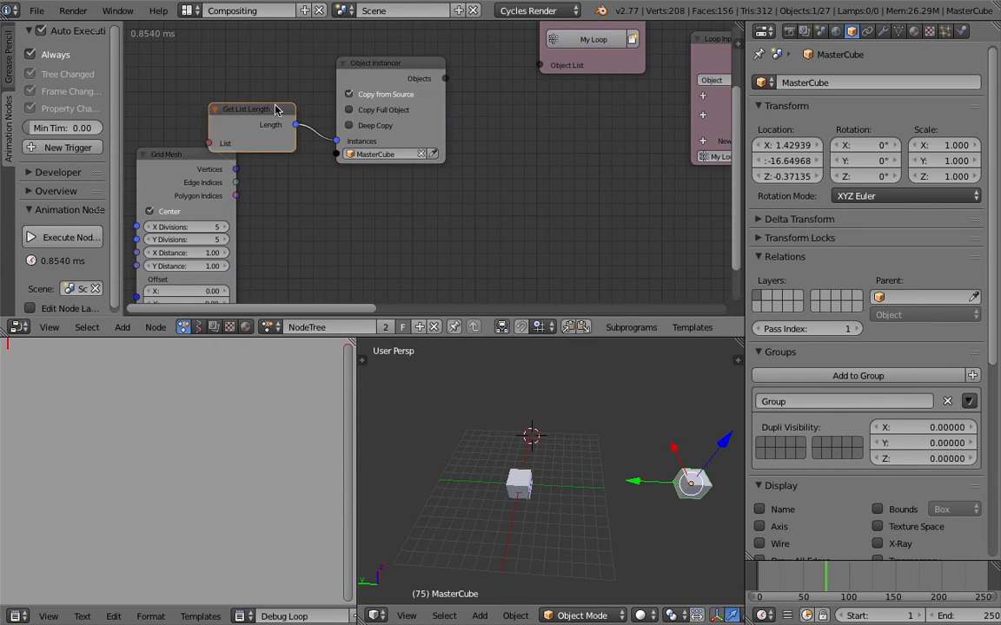
{"action": "left_click_drag", "start_coordinate": [252, 110], "coordinate": [267, 101]}
{"action": "left_click_drag", "start_coordinate": [192, 158], "coordinate": [157, 152]}
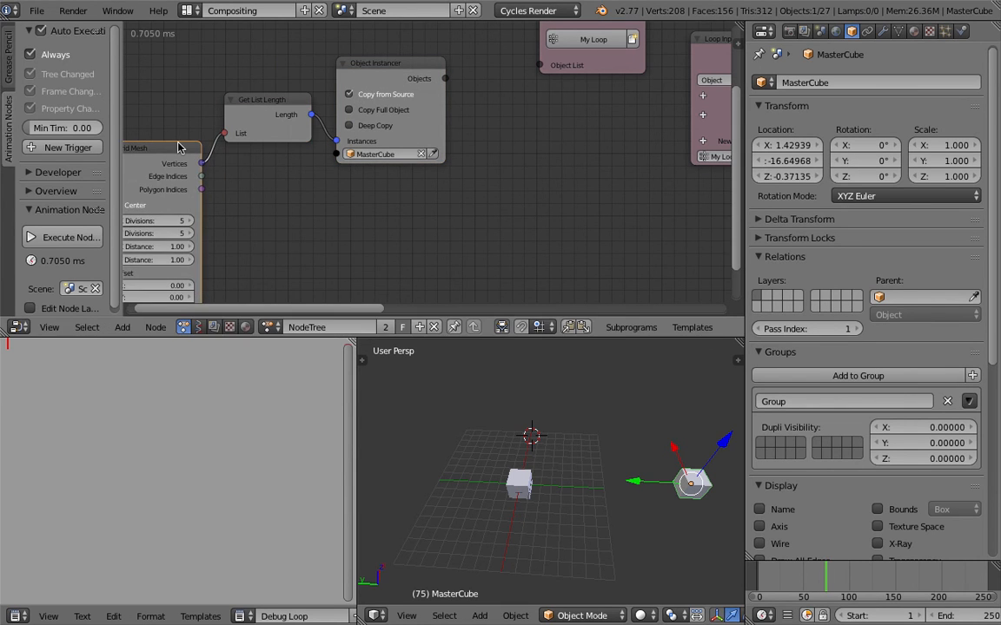
{"action": "scroll", "coordinate": [344, 161], "scroll_direction": "down", "scroll_amount": 1}
{"action": "key", "text": "ctrl+s"}
{"action": "left_click", "coordinate": [356, 170]}
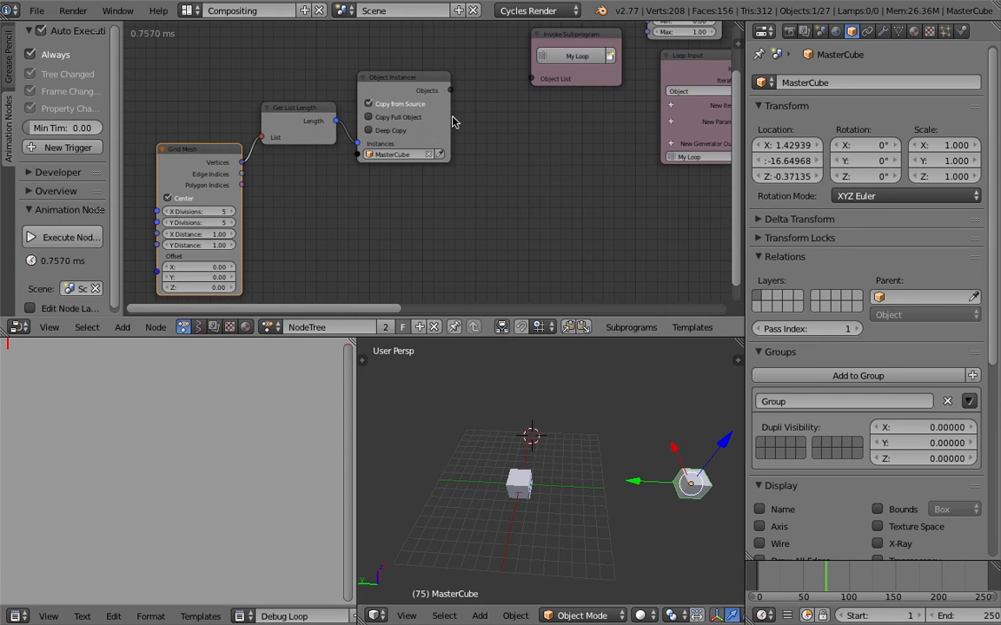
- Connect the Object Instancer's Objects to the My Loop Object List and check the values in the Debug Loop text
{"action": "left_click_drag", "start_coordinate": [456, 92], "coordinate": [531, 80]}
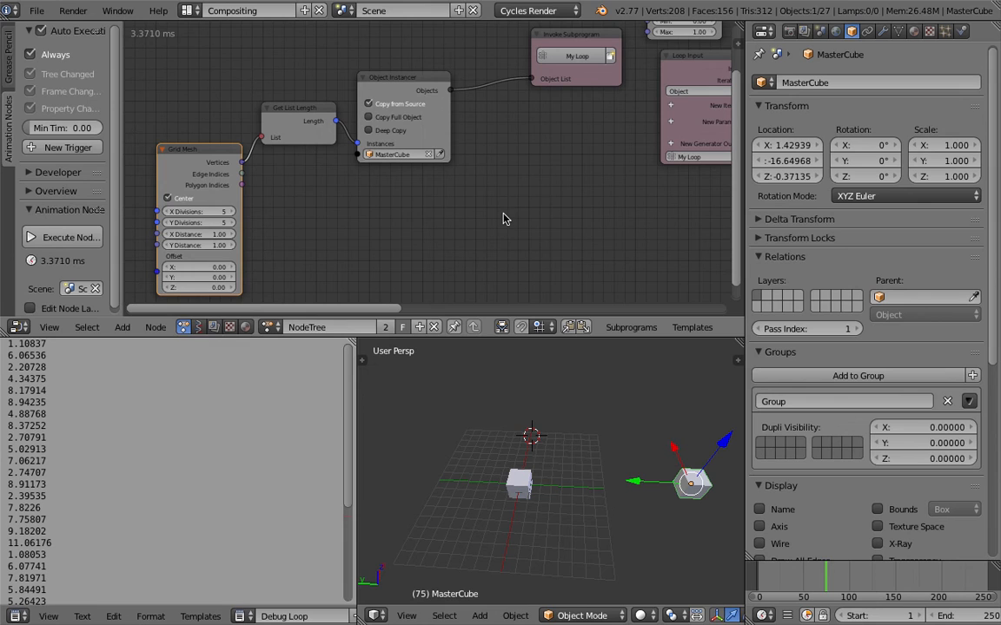
{"action": "scroll", "coordinate": [351, 266], "scroll_direction": "down", "scroll_amount": 1}
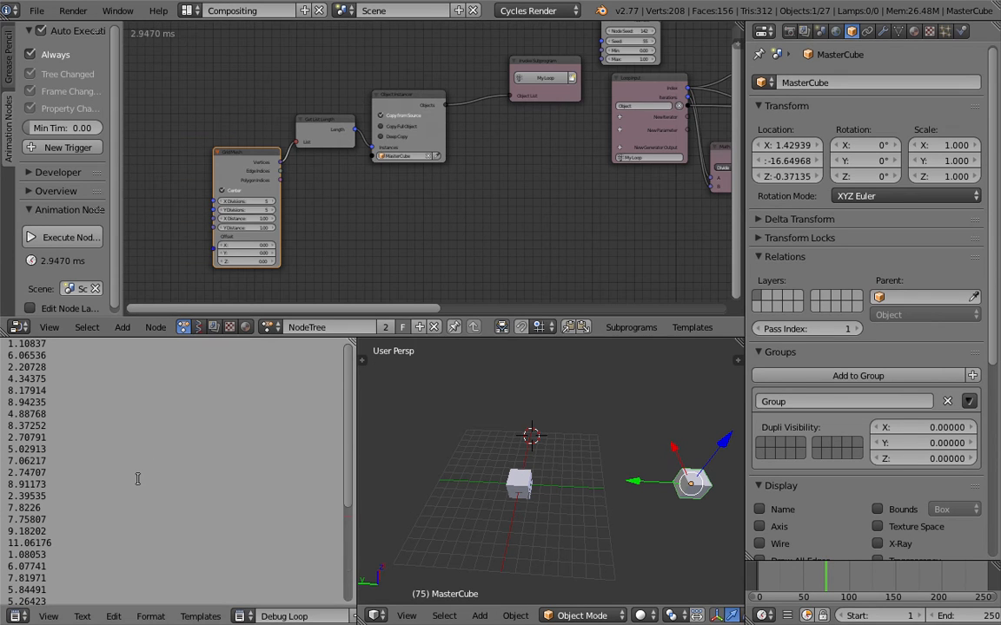
{"action": "scroll", "coordinate": [138, 479], "scroll_direction": "down", "scroll_amount": 5}
{"action": "scroll", "coordinate": [87, 433], "scroll_direction": "up", "scroll_amount": 5}
{"action": "scroll", "coordinate": [176, 390], "scroll_direction": "down", "scroll_amount": 5}
{"action": "middle_click_drag", "start_coordinate": [472, 196], "coordinate": [295, 194]}
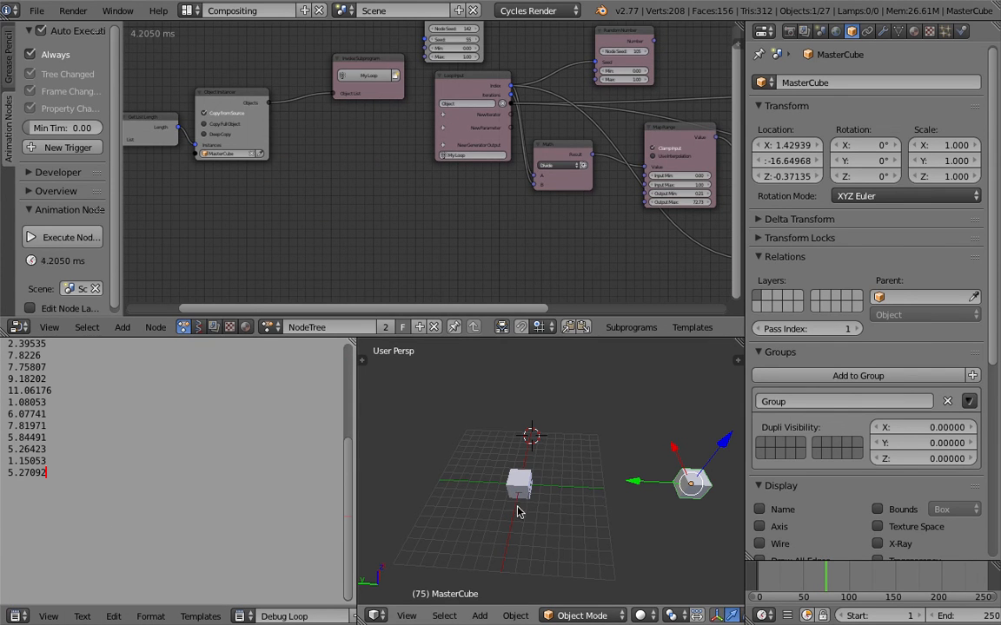
- Add a Vector List iterator to the My Loop input and connect the Grid Mesh vertices to the invoke node's Vector List
{"action": "scroll", "coordinate": [569, 228], "scroll_direction": "down", "scroll_amount": 2}
{"action": "middle_click_drag", "start_coordinate": [577, 231], "coordinate": [290, 234]}
{"action": "middle_click_drag", "start_coordinate": [548, 198], "coordinate": [557, 152]}
{"action": "middle_click_drag", "start_coordinate": [235, 158], "coordinate": [561, 209]}
{"action": "scroll", "coordinate": [533, 167], "scroll_direction": "up", "scroll_amount": 2}
{"action": "middle_click_drag", "start_coordinate": [533, 168], "coordinate": [531, 207]}
{"action": "scroll", "coordinate": [532, 204], "scroll_direction": "up", "scroll_amount": 1}
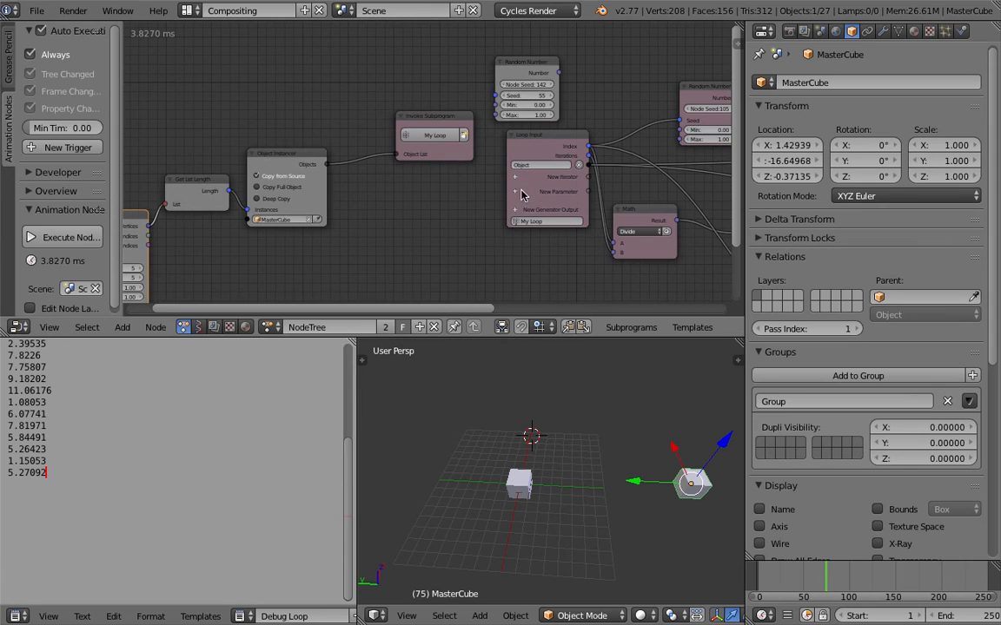
{"action": "scroll", "coordinate": [519, 186], "scroll_direction": "up", "scroll_amount": 1}
{"action": "left_click", "coordinate": [521, 178]}
{"action": "type", "text": "vec"}
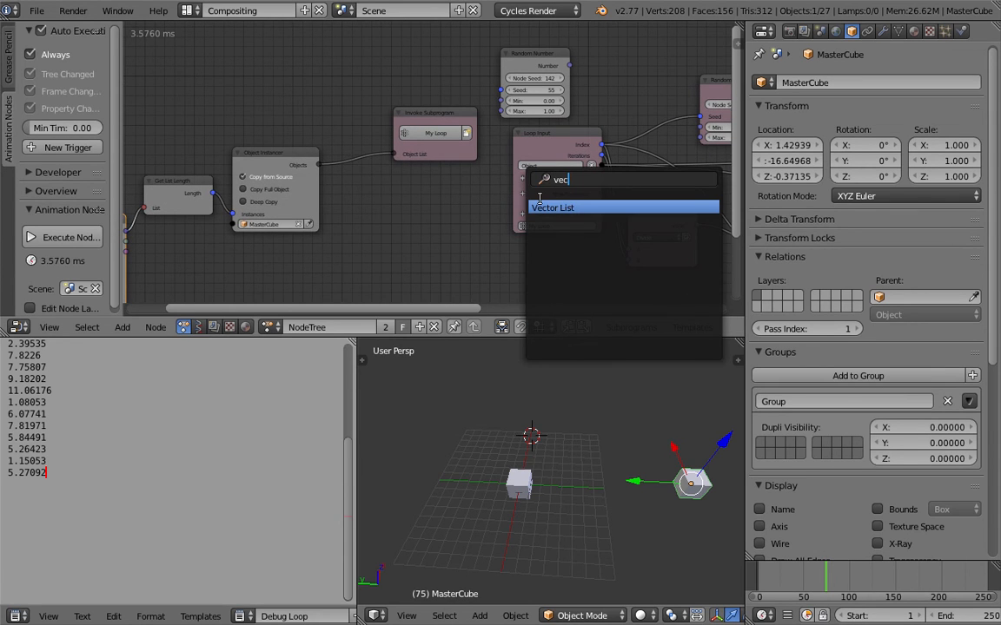
{"action": "left_click", "coordinate": [544, 210]}
{"action": "middle_click_drag", "start_coordinate": [247, 164], "coordinate": [431, 136]}
{"action": "left_click_drag", "start_coordinate": [311, 209], "coordinate": [578, 137]}
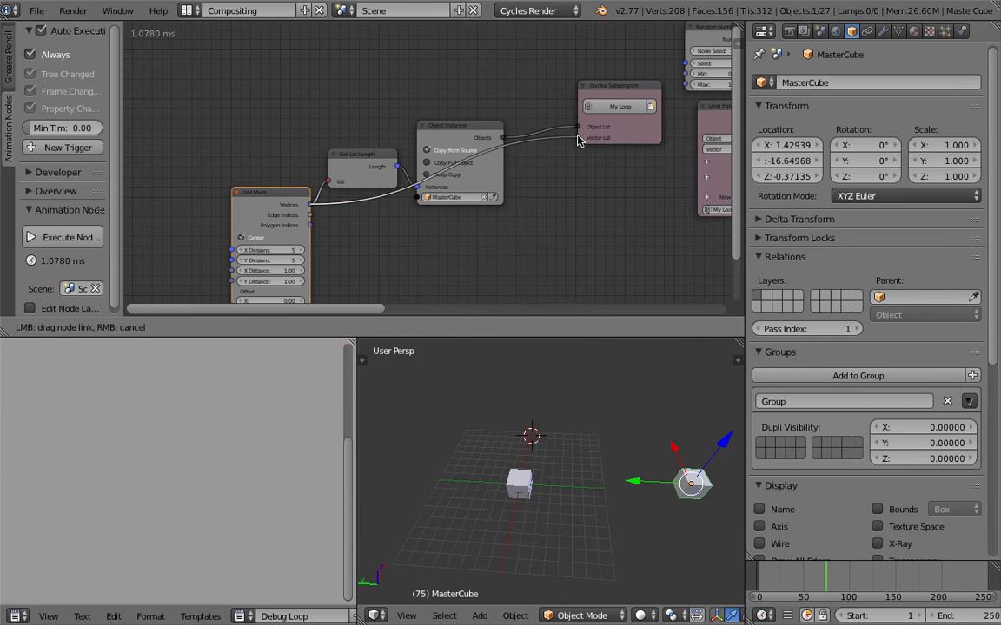
- Add an Object Transforms Output node with location enabled and feed it the object from the pass_index Object Attribute Output node
{"action": "middle_click_drag", "start_coordinate": [528, 233], "coordinate": [243, 195]}
{"action": "scroll", "coordinate": [539, 261], "scroll_direction": "down", "scroll_amount": 2}
{"action": "middle_click_drag", "start_coordinate": [573, 266], "coordinate": [155, 218]}
{"action": "key", "text": "shift+a"}
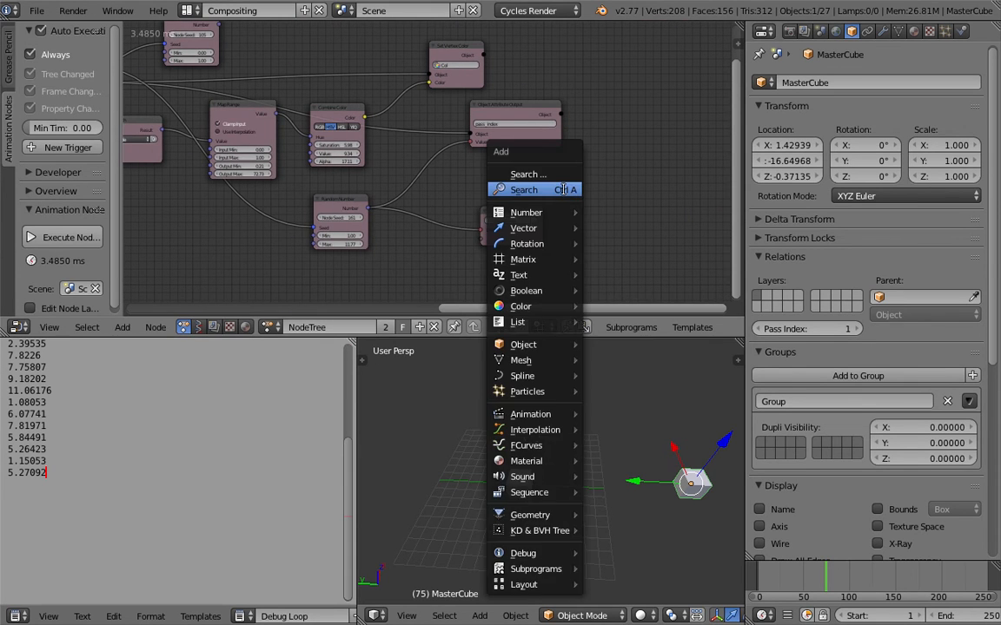
{"action": "left_click", "coordinate": [564, 189]}
{"action": "type", "text": "object tra"}
{"action": "key", "text": "Down"}
{"action": "key", "text": "Return"}
{"action": "left_click", "coordinate": [608, 148]}
{"action": "left_click_drag", "start_coordinate": [561, 114], "coordinate": [650, 176]}
{"action": "scroll", "coordinate": [597, 103], "scroll_direction": "down", "scroll_amount": 1}
{"action": "middle_click_drag", "start_coordinate": [597, 103], "coordinate": [627, 109]}
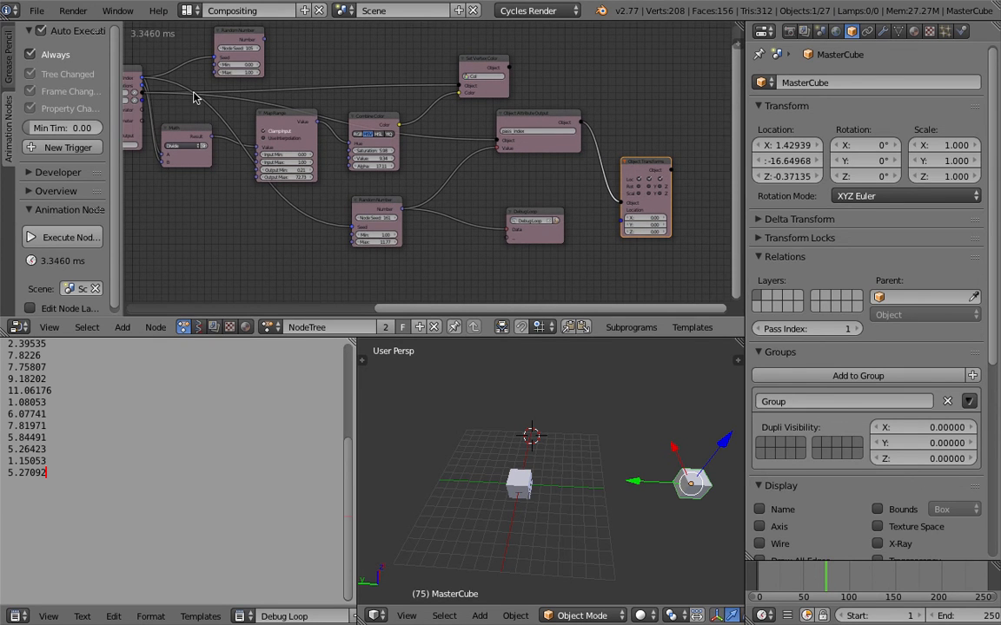
- Connect the loop's Vector to the Object Transforms Output's Location and save over AN_Cycles_Exploration_003.blend
{"action": "middle_click_drag", "start_coordinate": [148, 88], "coordinate": [179, 89]}
{"action": "scroll", "coordinate": [184, 100], "scroll_direction": "down", "scroll_amount": 1}
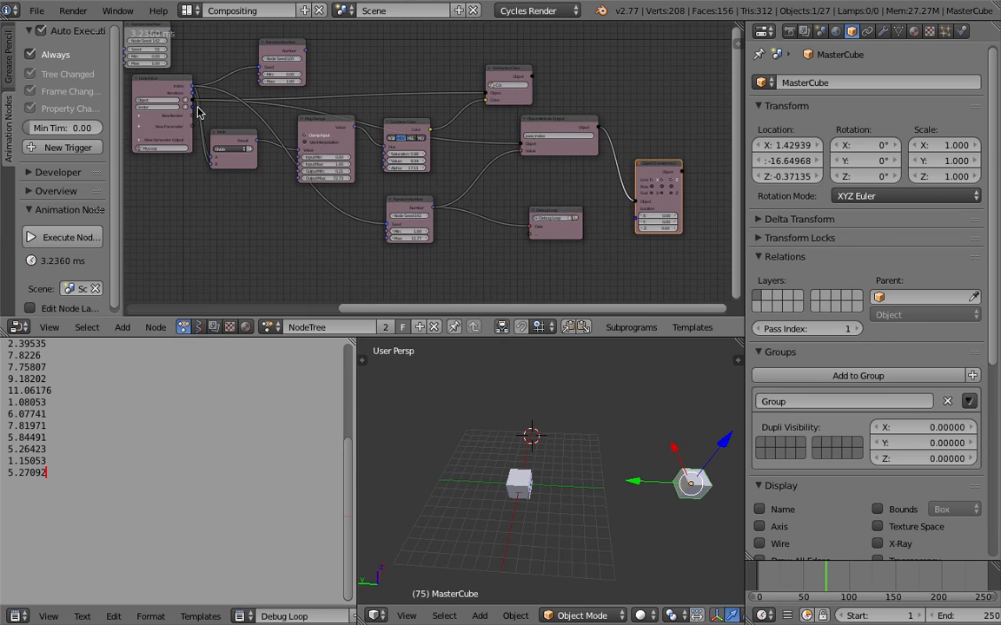
{"action": "left_click_drag", "start_coordinate": [193, 106], "coordinate": [635, 209]}
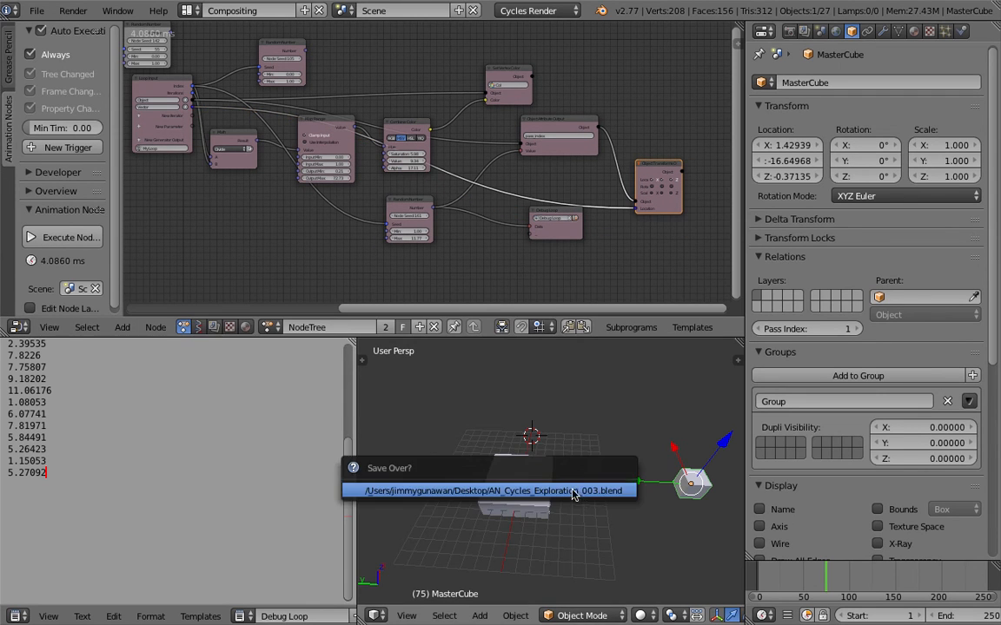
- Set both X Distance and Y Distance of the Grid Mesh node to 2.53
{"action": "scroll", "coordinate": [504, 232], "scroll_direction": "left", "scroll_amount": 10, "text": "ctrl"}
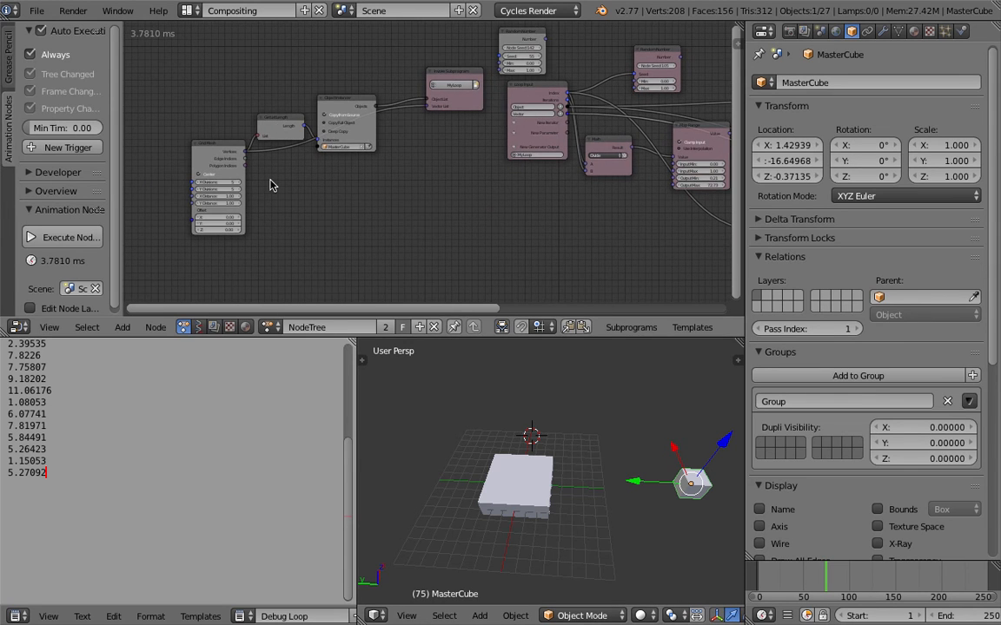
{"action": "scroll", "coordinate": [271, 185], "scroll_direction": "up", "scroll_amount": 3}
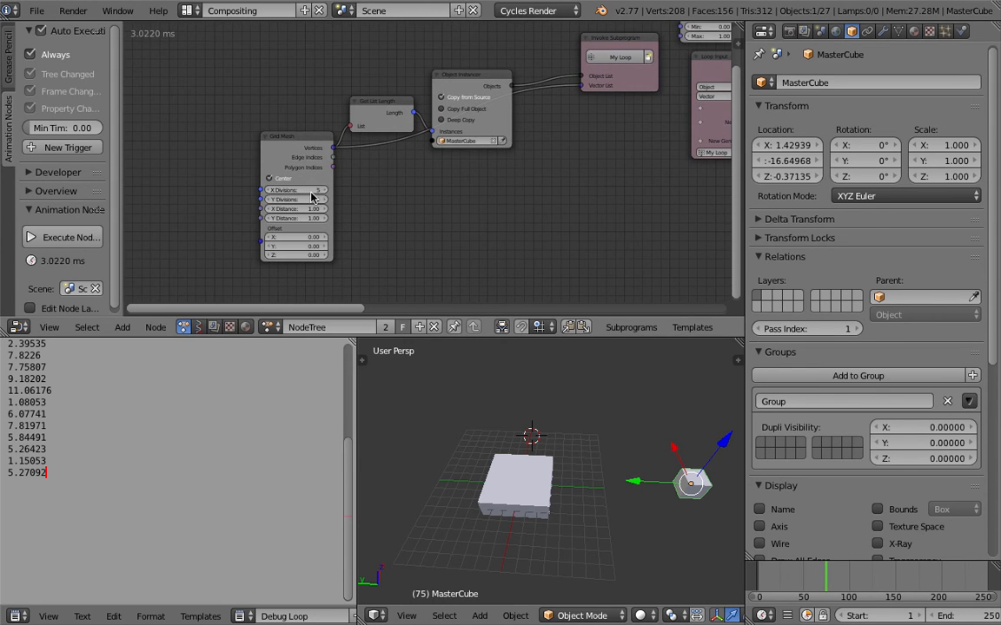
{"action": "scroll", "coordinate": [335, 196], "scroll_direction": "up", "scroll_amount": 1}
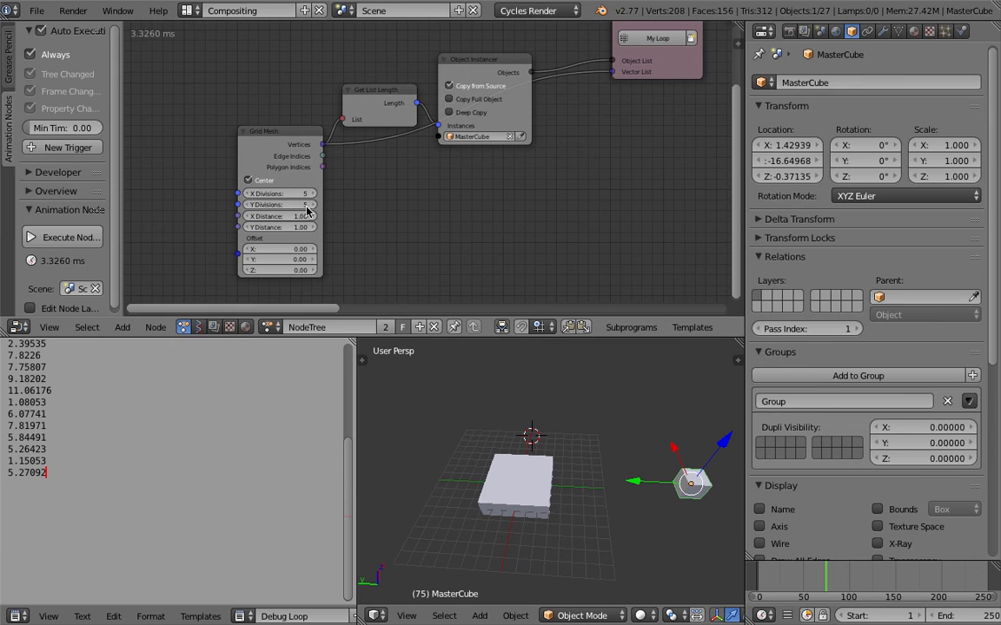
{"action": "left_click_drag", "start_coordinate": [300, 217], "coordinate": [377, 228]}
- Switch the 3D viewport to Rendered shading to preview the grid of cubes
{"action": "middle_click_drag", "start_coordinate": [588, 475], "coordinate": [578, 463]}
{"action": "left_click", "coordinate": [579, 463]}
{"action": "left_click", "coordinate": [614, 469]}
{"action": "left_click", "coordinate": [640, 615]}
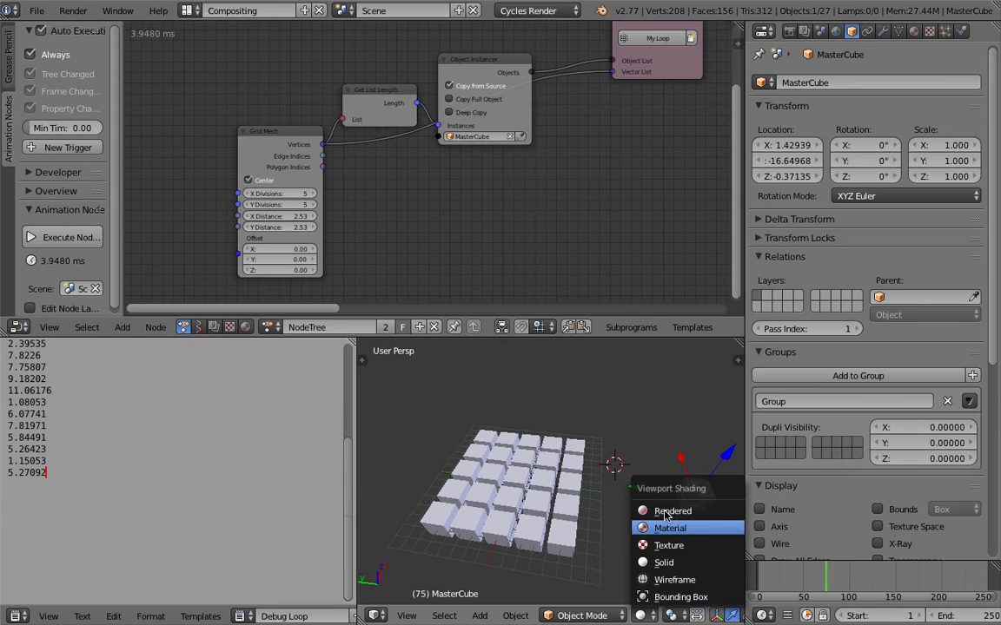
{"action": "left_click", "coordinate": [668, 512]}
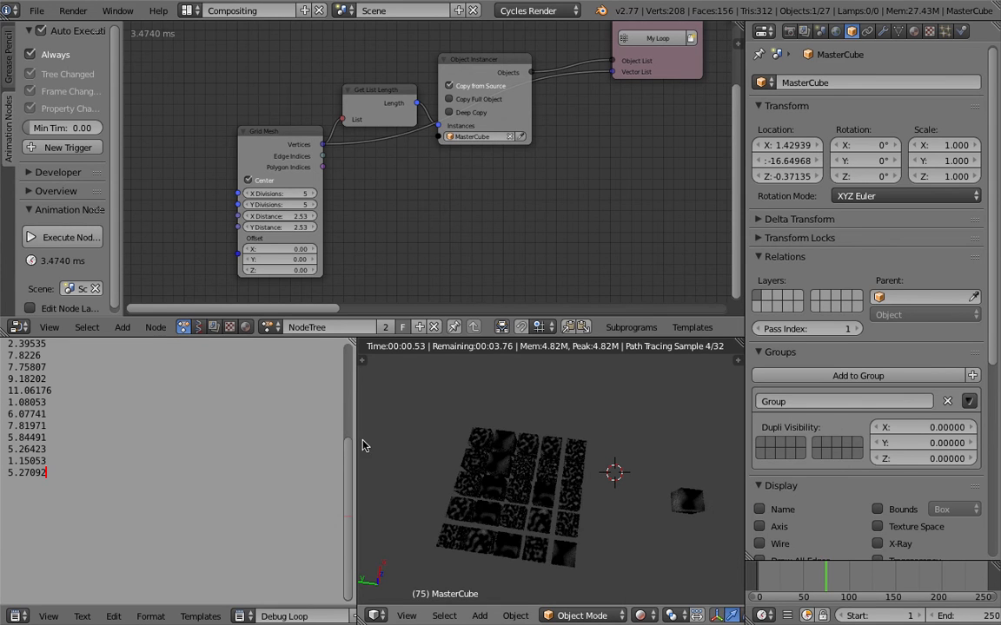
- Widen the 3D viewport and inspect the rendered cube grid from a lower angle alongside the loop nodes
{"action": "left_click_drag", "start_coordinate": [352, 425], "coordinate": [260, 425]}
{"action": "middle_click_drag", "start_coordinate": [444, 457], "coordinate": [507, 473]}
{"action": "scroll", "coordinate": [478, 492], "scroll_direction": "up", "scroll_amount": 3}
{"action": "scroll", "coordinate": [525, 473], "scroll_direction": "down", "scroll_amount": 3}
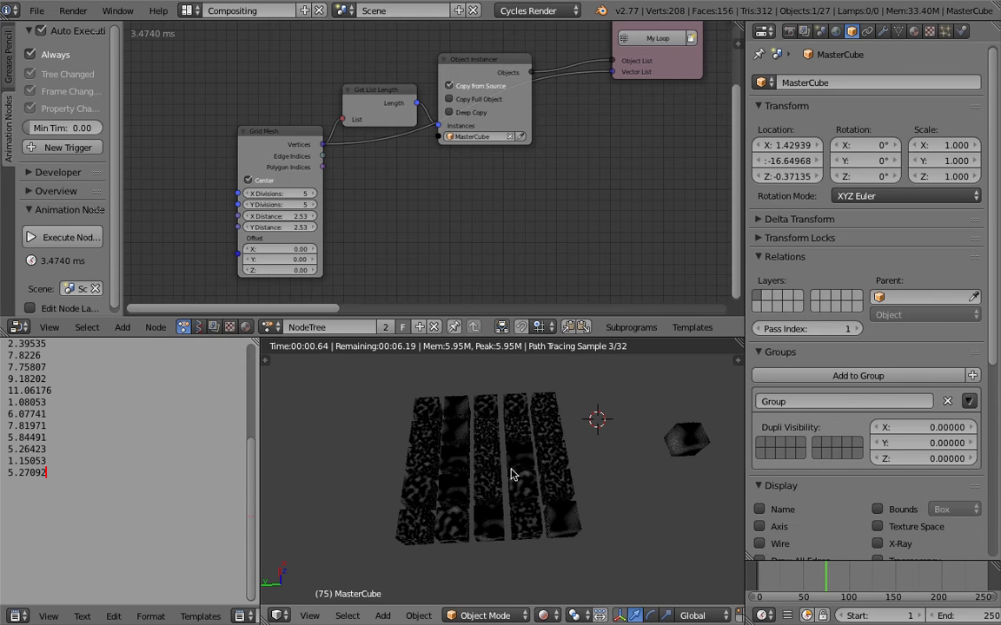
{"action": "middle_click_drag", "start_coordinate": [553, 185], "coordinate": [329, 158]}
{"action": "middle_click_drag", "start_coordinate": [499, 218], "coordinate": [303, 213]}
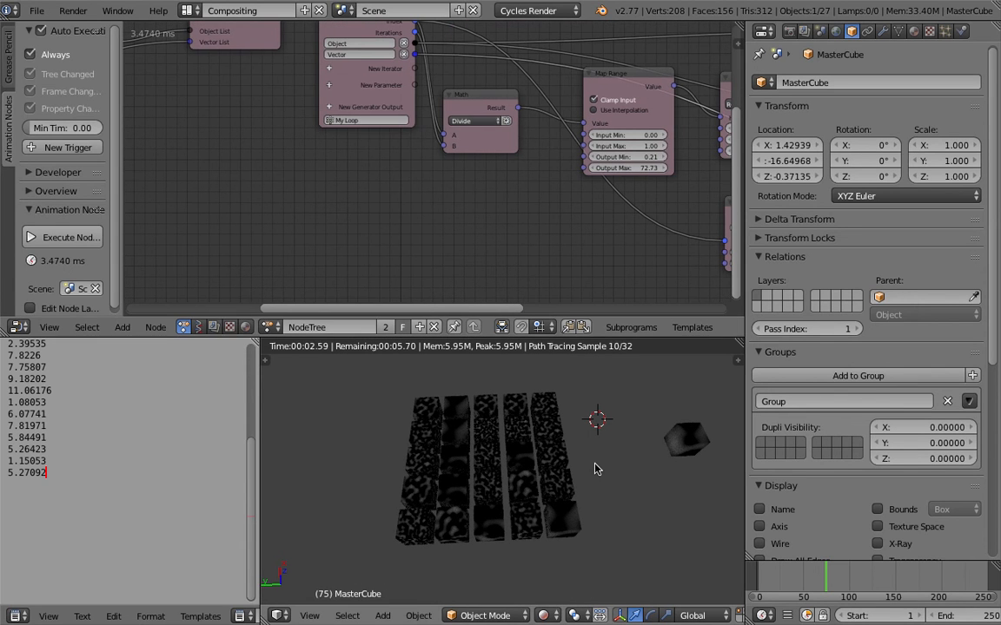
{"action": "middle_click_drag", "start_coordinate": [596, 469], "coordinate": [594, 453]}
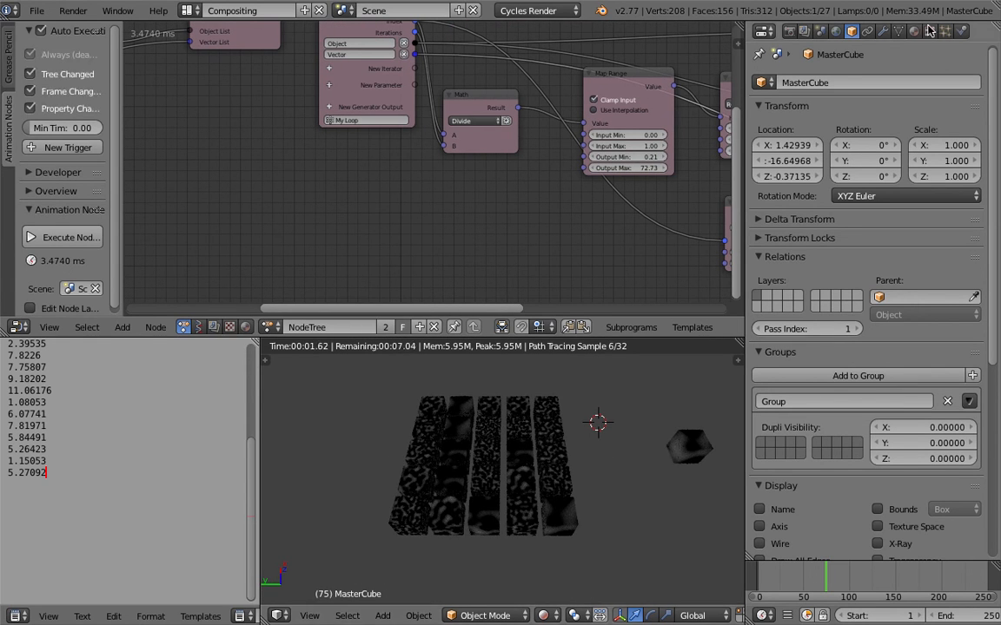
- Select one of the cube instances and change its material's Surface shader to Emission
{"action": "right_click", "coordinate": [557, 402]}
{"action": "right_click", "coordinate": [534, 436]}
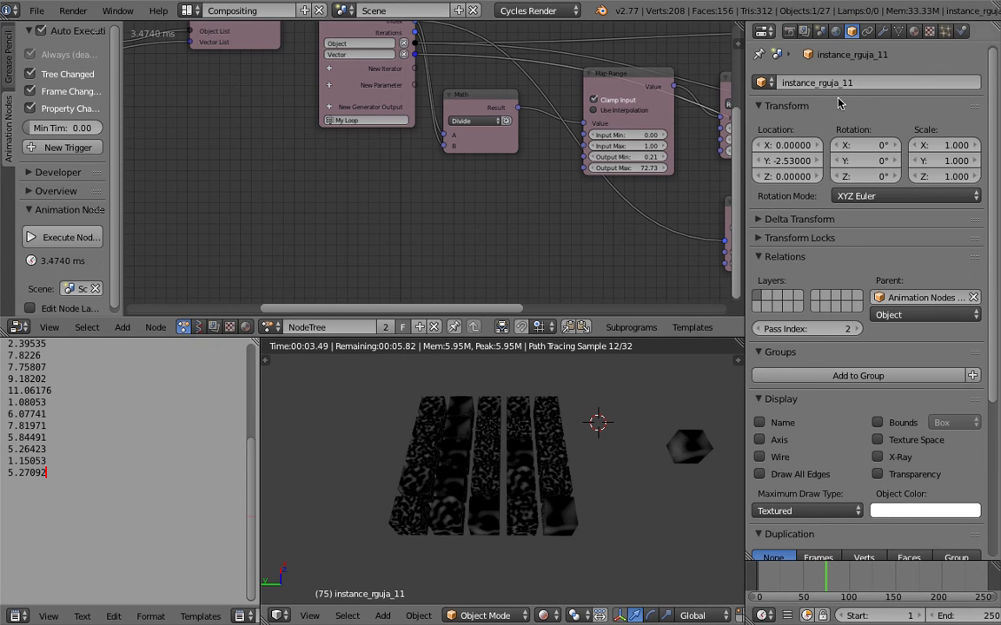
{"action": "left_click", "coordinate": [913, 31]}
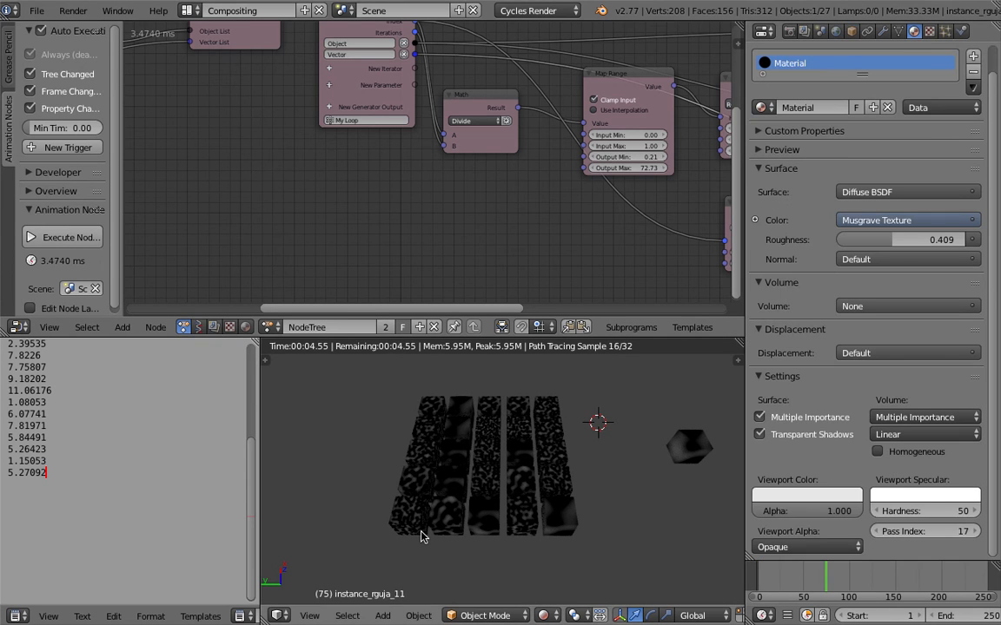
{"action": "left_click", "coordinate": [878, 192]}
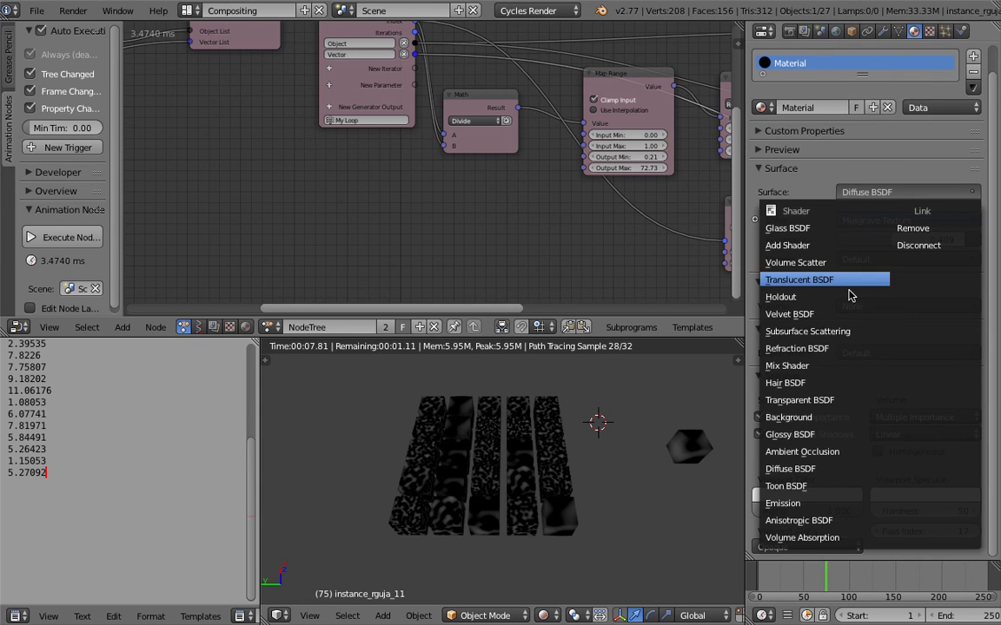
{"action": "left_click", "coordinate": [831, 503]}
- Set the 3D viewport to an orthographic top view of the grid and save the file
{"action": "middle_click_drag", "start_coordinate": [496, 489], "coordinate": [465, 543]}
{"action": "left_click", "coordinate": [309, 615]}
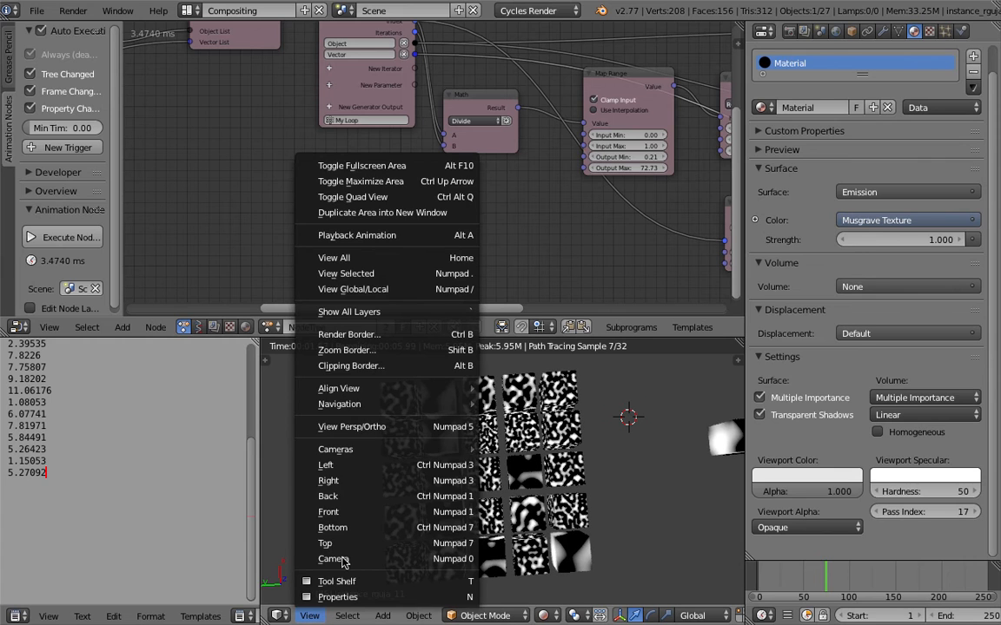
{"action": "left_click", "coordinate": [379, 543]}
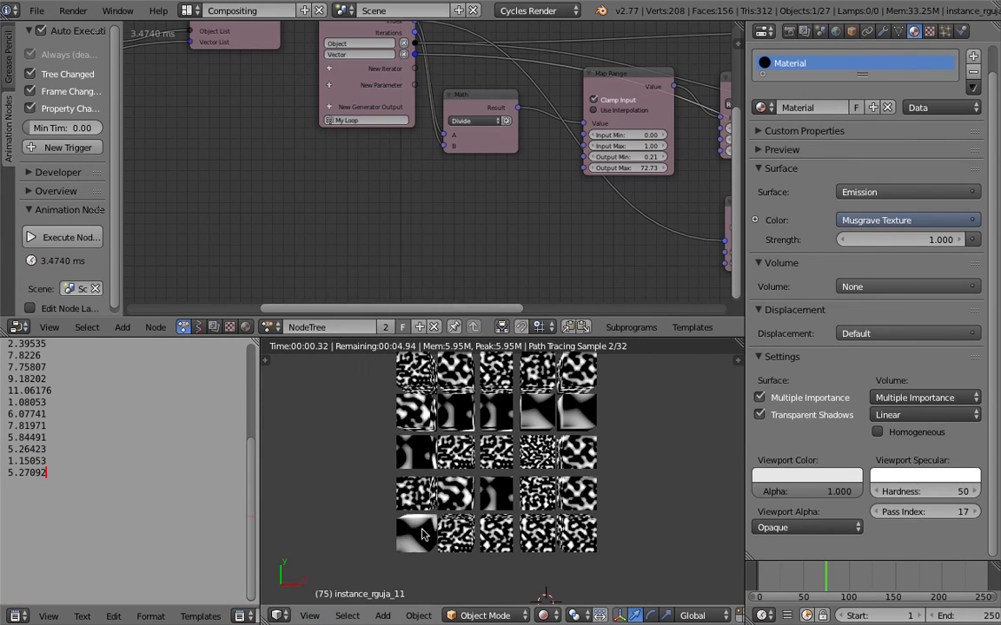
{"action": "left_click", "coordinate": [309, 616]}
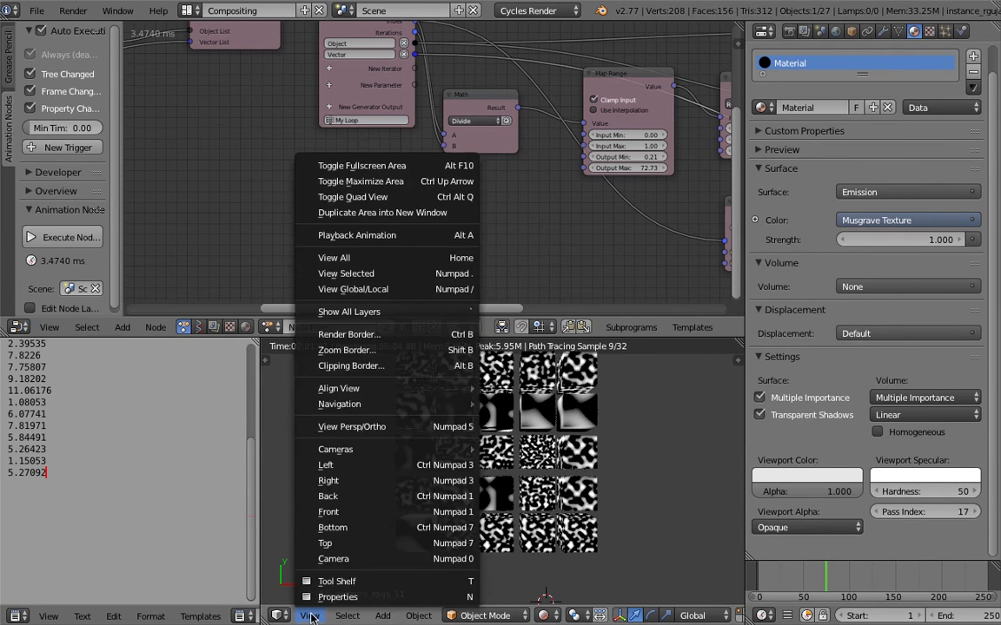
{"action": "left_click", "coordinate": [369, 426]}
{"action": "key", "text": "ctrl+s"}
{"action": "left_click", "coordinate": [614, 432]}
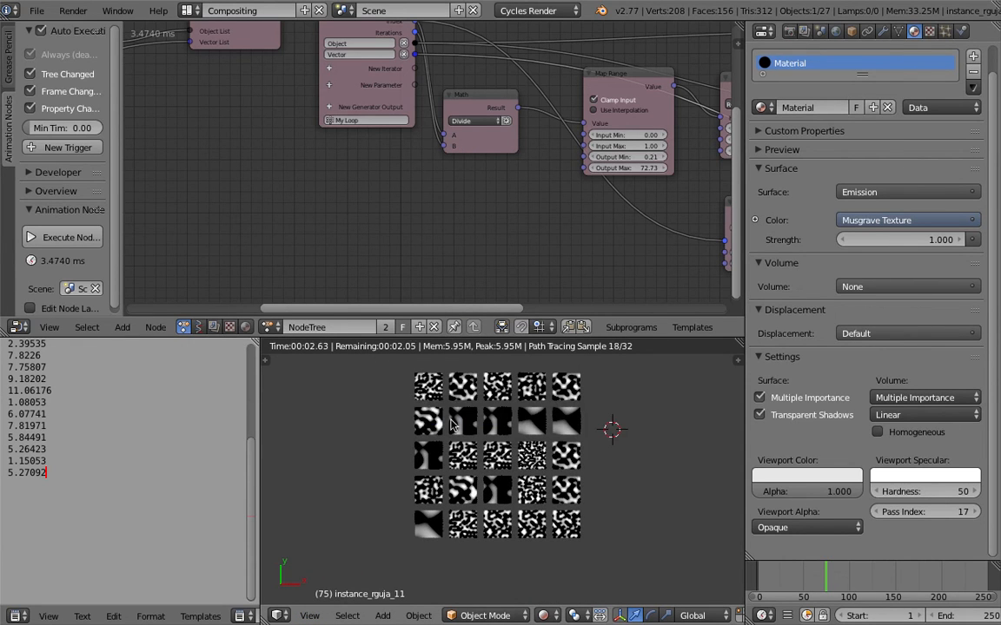
- Select a cube instance in the grid's far corner and show its material's Musgrave Texture node in the node editor
{"action": "scroll", "coordinate": [434, 460], "scroll_direction": "up", "scroll_amount": 1}
{"action": "middle_click_drag", "start_coordinate": [497, 216], "coordinate": [403, 239]}
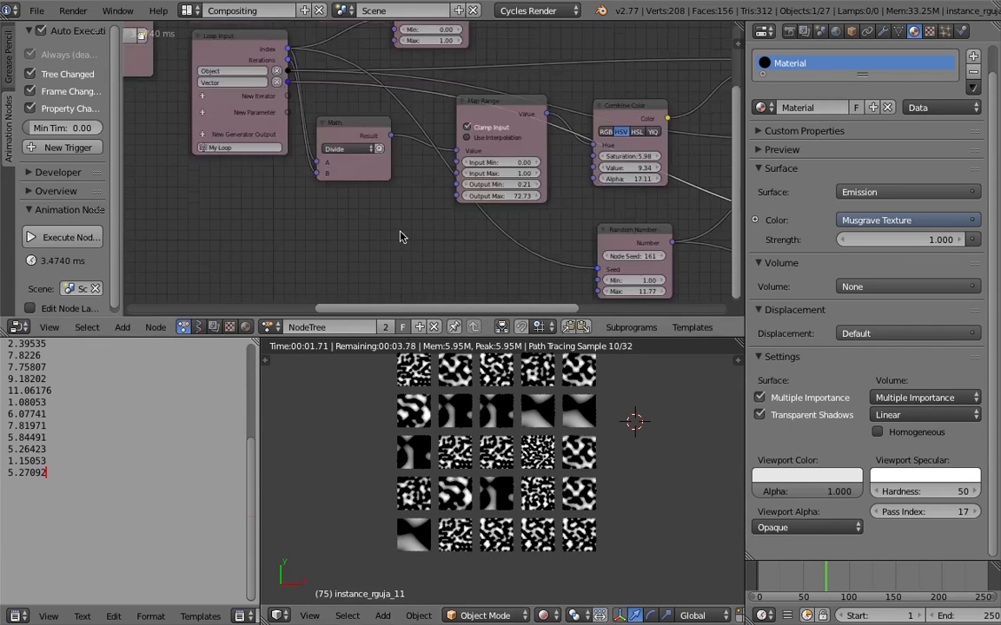
{"action": "right_click", "coordinate": [579, 375]}
{"action": "left_click", "coordinate": [246, 328]}
{"action": "scroll", "coordinate": [398, 212], "scroll_direction": "down", "scroll_amount": 3}
{"action": "middle_click_drag", "start_coordinate": [165, 33], "coordinate": [495, 264]}
{"action": "middle_click_drag", "start_coordinate": [547, 130], "coordinate": [300, 40]}
{"action": "scroll", "coordinate": [298, 41], "scroll_direction": "up", "scroll_amount": 4}
{"action": "scroll", "coordinate": [479, 138], "scroll_direction": "up", "scroll_amount": 4}
{"action": "middle_click_drag", "start_coordinate": [460, 94], "coordinate": [556, 132]}
{"action": "scroll", "coordinate": [556, 135], "scroll_direction": "up", "scroll_amount": 3}
- Set the Musgrave Texture's Offset to 21.3 and move the current frame to 82
{"action": "mouse_move", "coordinate": [427, 253]}
{"action": "left_mouse_down"}
{"action": "mouse_move", "coordinate": [473, 253]}
{"action": "mouse_move", "coordinate": [434, 252]}
{"action": "left_mouse_up"}
{"action": "left_click_drag", "start_coordinate": [820, 585], "coordinate": [781, 578]}
{"action": "mouse_move", "coordinate": [456, 264]}
{"action": "left_mouse_down"}
{"action": "mouse_move", "coordinate": [486, 258]}
{"action": "mouse_move", "coordinate": [469, 253]}
{"action": "left_mouse_up"}
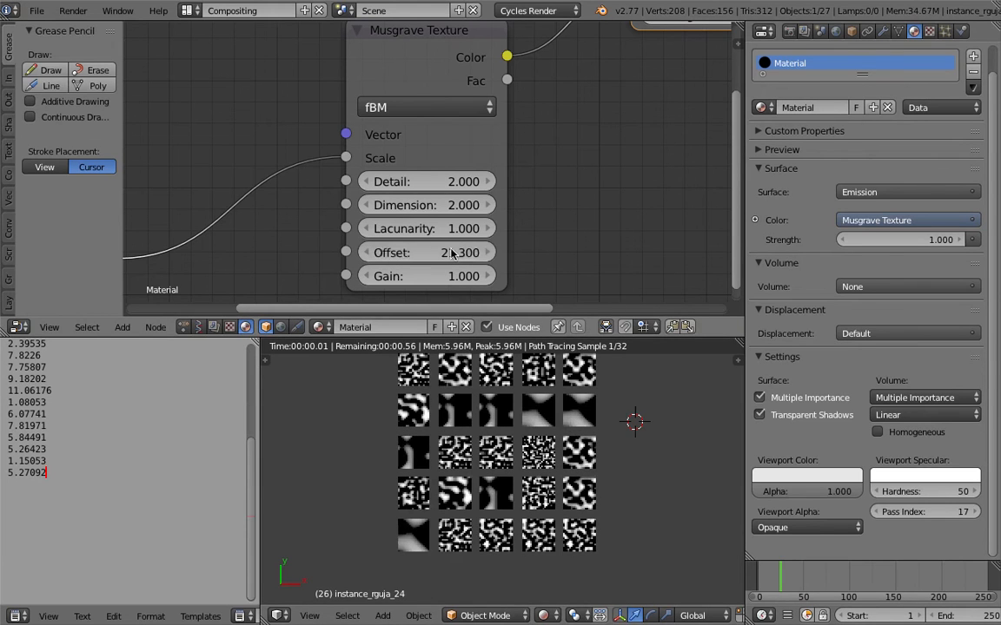
{"action": "left_click_drag", "start_coordinate": [801, 574], "coordinate": [832, 577]}
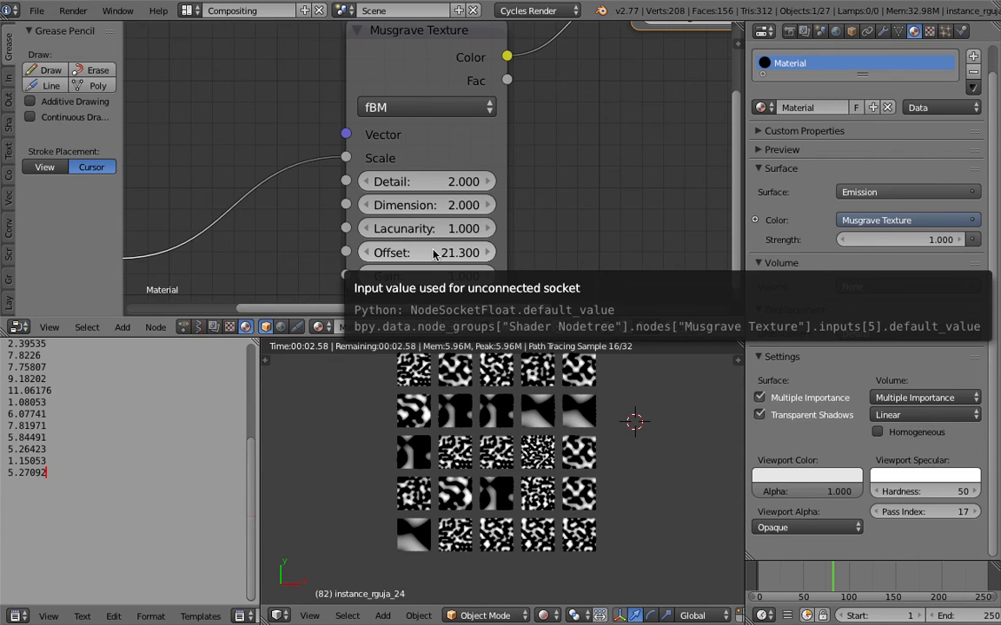
- Check the Musgrave Texture's type options, keep fBM, and save the file
{"action": "scroll", "coordinate": [434, 253], "scroll_direction": "down", "scroll_amount": 1}
{"action": "middle_click_drag", "start_coordinate": [477, 215], "coordinate": [538, 190]}
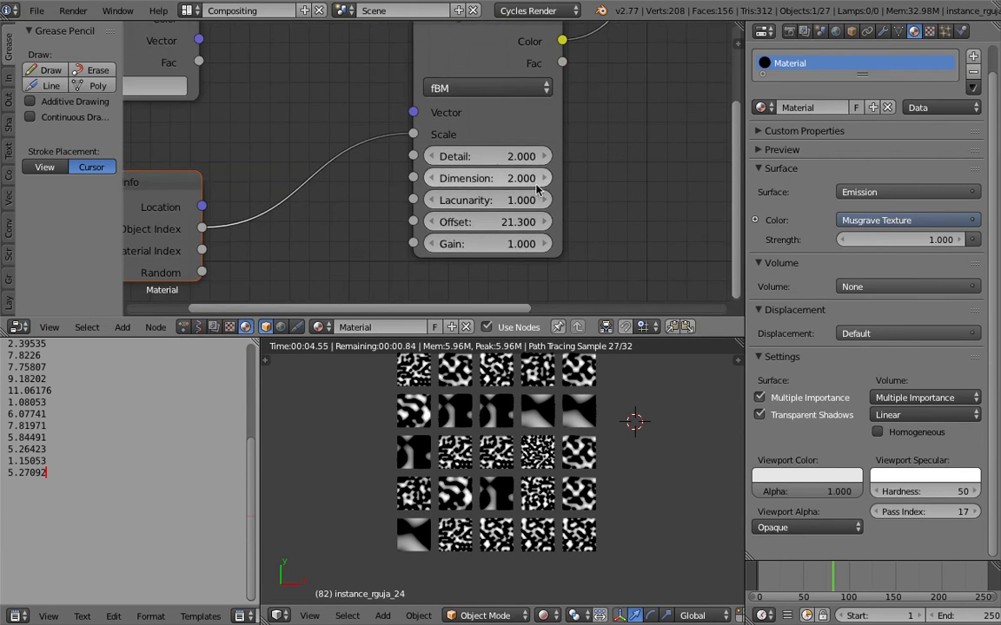
{"action": "scroll", "coordinate": [455, 111], "scroll_direction": "down", "scroll_amount": 2}
{"action": "middle_click_drag", "start_coordinate": [326, 68], "coordinate": [342, 83]}
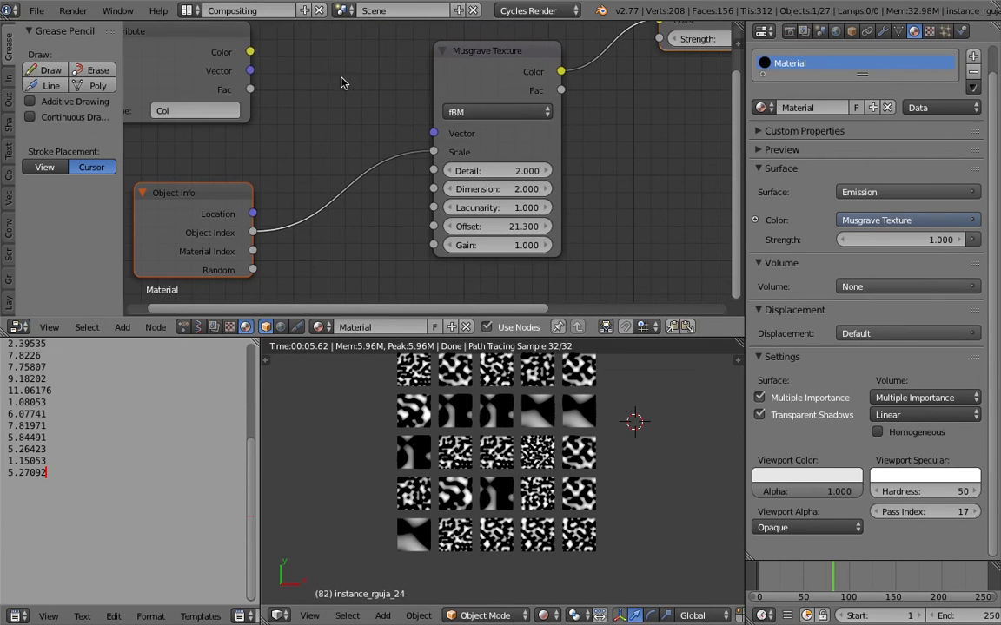
{"action": "left_click", "coordinate": [459, 111]}
{"action": "scroll", "coordinate": [553, 199], "scroll_direction": "down", "scroll_amount": 2}
{"action": "middle_click_drag", "start_coordinate": [424, 159], "coordinate": [462, 159]}
{"action": "key", "text": "ctrl+s"}
{"action": "left_click", "coordinate": [462, 159]}
- Try feeding the Musgrave Texture's Vector input from the Col Attribute node, first with its Vector output, then with Fac
{"action": "middle_click_drag", "start_coordinate": [402, 119], "coordinate": [469, 137]}
{"action": "left_click_drag", "start_coordinate": [352, 84], "coordinate": [284, 58]}
{"action": "middle_click_drag", "start_coordinate": [346, 78], "coordinate": [384, 79]}
{"action": "middle_click_drag", "start_coordinate": [438, 129], "coordinate": [369, 120]}
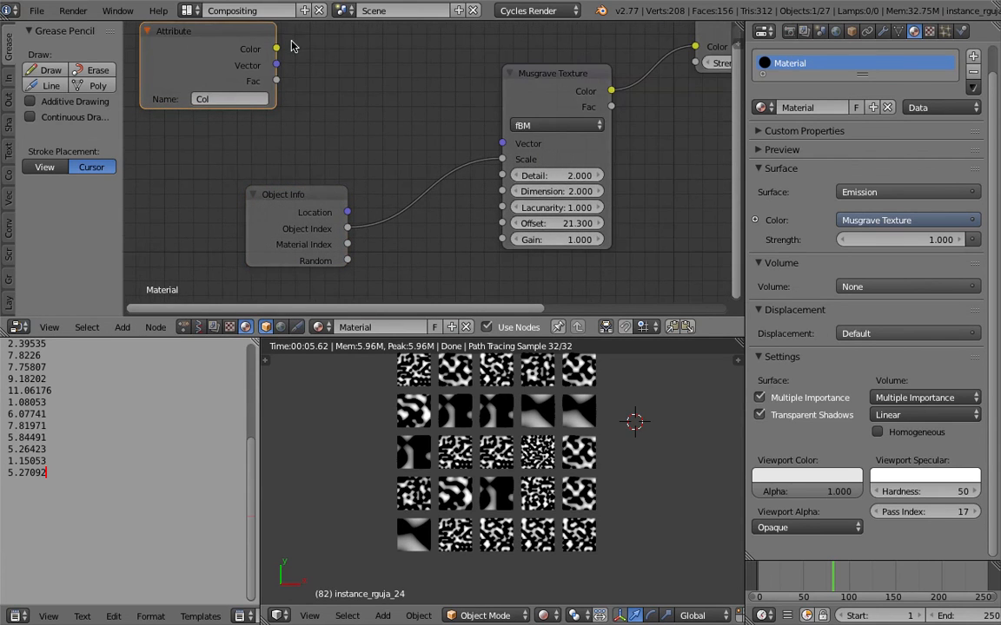
{"action": "middle_click_drag", "start_coordinate": [266, 40], "coordinate": [284, 69]}
{"action": "left_click_drag", "start_coordinate": [296, 99], "coordinate": [521, 177]}
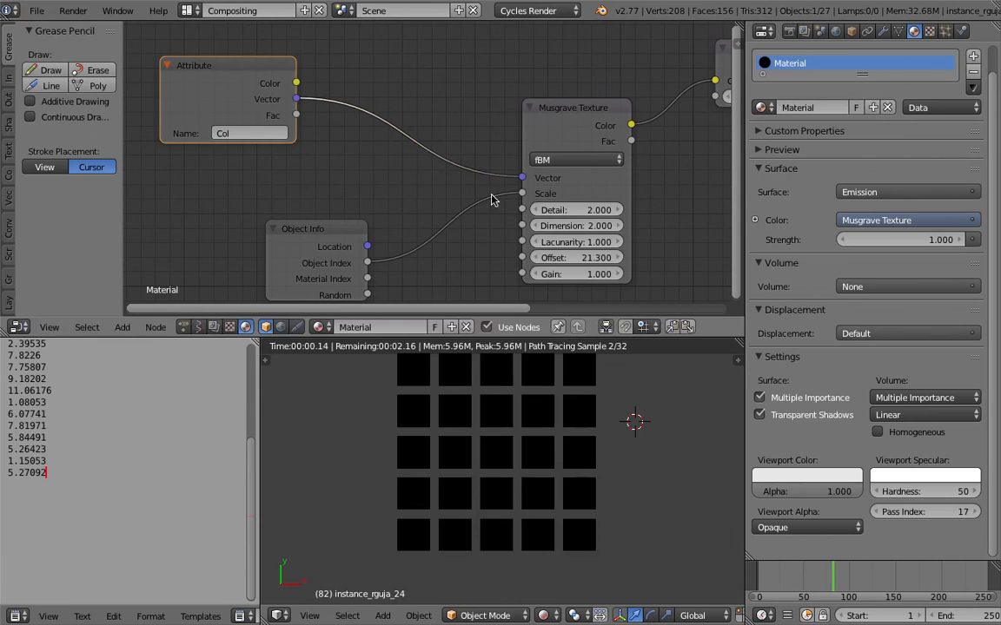
{"action": "left_click_drag", "start_coordinate": [297, 114], "coordinate": [522, 179]}
{"action": "mouse_move", "coordinate": [297, 83]}
{"action": "left_mouse_down"}
{"action": "mouse_move", "coordinate": [468, 163]}
{"action": "mouse_move", "coordinate": [296, 101]}
{"action": "left_mouse_up"}
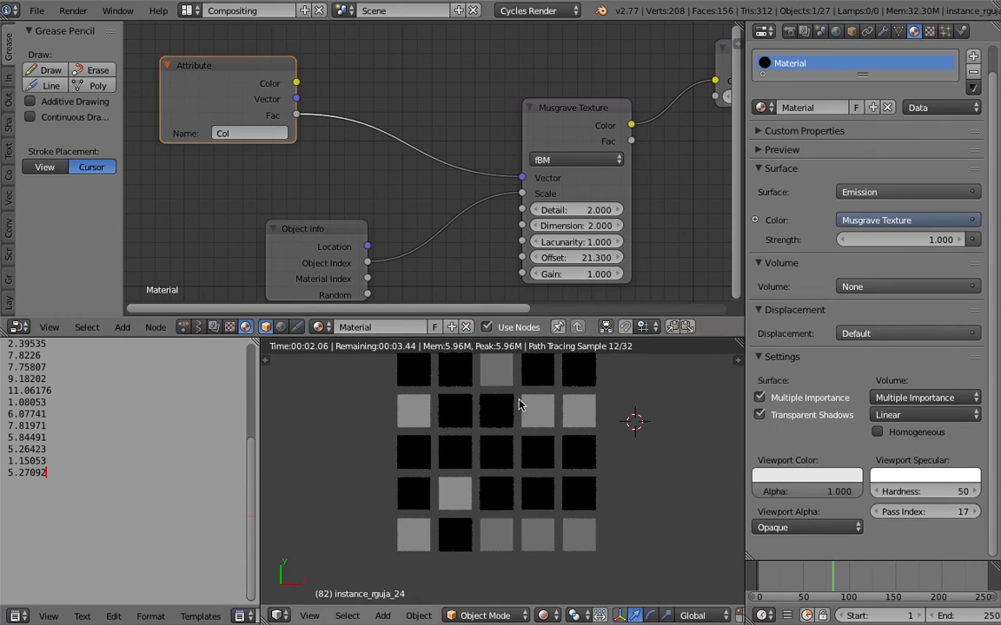
- Return the node editor to the Animation Nodes tree and set the Grid Mesh node's X Divisions to 10
{"action": "scroll", "coordinate": [511, 428], "scroll_direction": "down", "scroll_amount": 1}
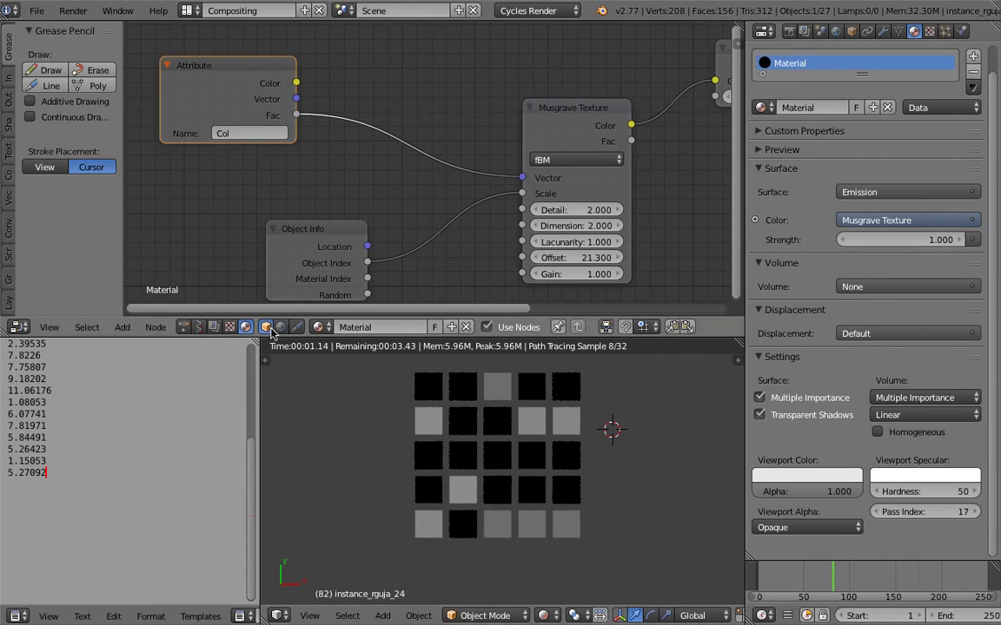
{"action": "left_click", "coordinate": [184, 328]}
{"action": "middle_click_drag", "start_coordinate": [260, 277], "coordinate": [380, 201]}
{"action": "middle_click_drag", "start_coordinate": [198, 211], "coordinate": [353, 84]}
{"action": "scroll", "coordinate": [353, 84], "scroll_direction": "up", "scroll_amount": 5}
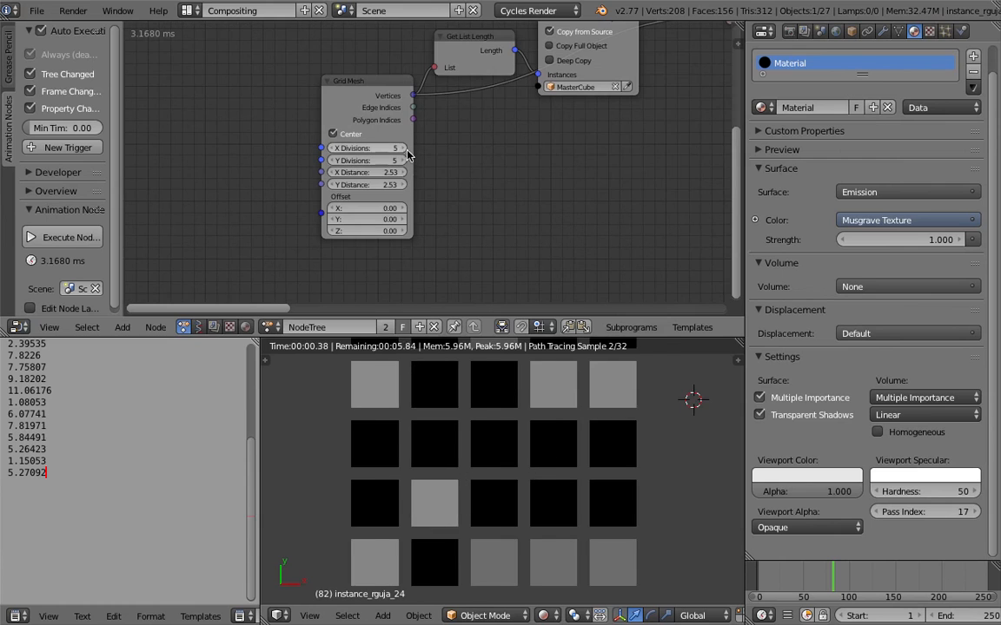
{"action": "left_click", "coordinate": [405, 149]}
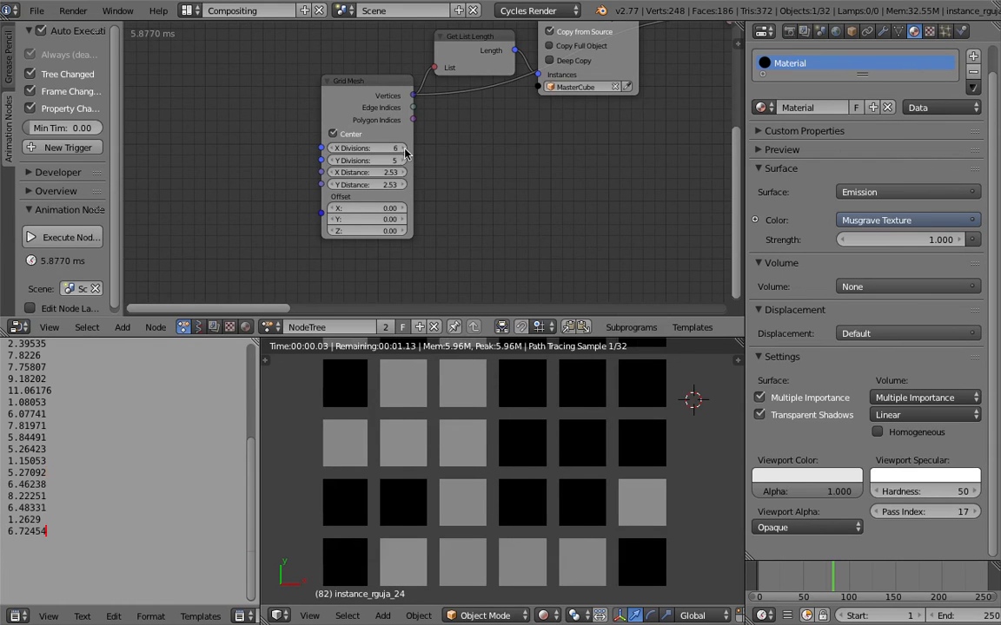
{"action": "left_click", "coordinate": [404, 149]}
{"action": "left_click", "coordinate": [405, 148]}
{"action": "left_click", "coordinate": [404, 149]}
{"action": "left_click", "coordinate": [404, 149]}
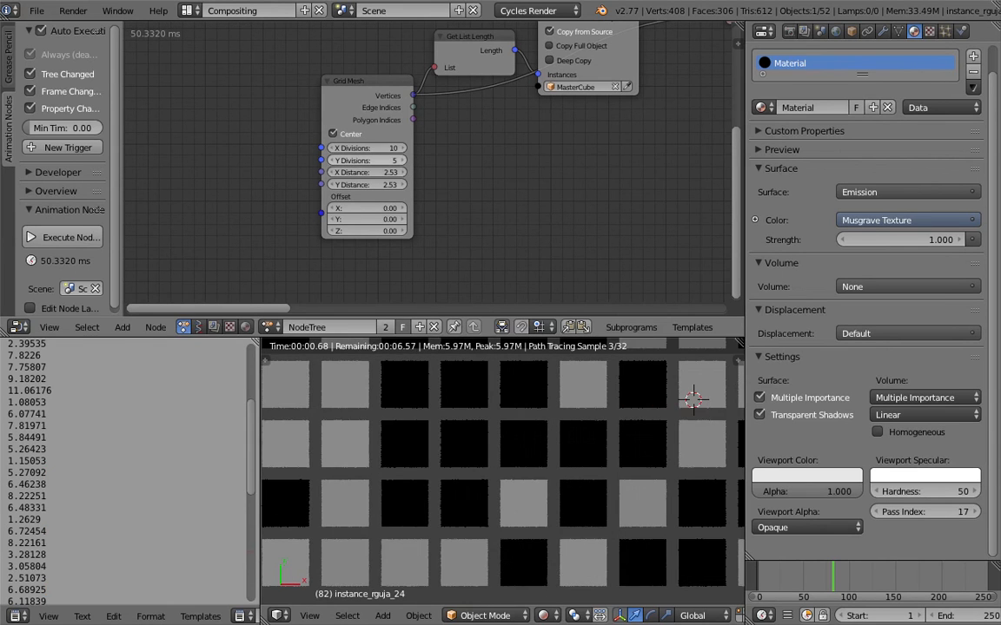
- Set the Grid Mesh node's Y Divisions to 8 and fit the enlarged grid in the 3D viewport
{"action": "left_click", "coordinate": [404, 161]}
{"action": "left_click", "coordinate": [404, 160]}
{"action": "left_click", "coordinate": [404, 161]}
{"action": "scroll", "coordinate": [495, 434], "scroll_direction": "down", "scroll_amount": 7}
{"action": "scroll", "coordinate": [508, 447], "scroll_direction": "up", "scroll_amount": 2}
{"action": "left_click", "coordinate": [638, 432]}
- Set the Output Max of the loop's Map Range node to 72.58
{"action": "middle_click_drag", "start_coordinate": [570, 198], "coordinate": [188, 205]}
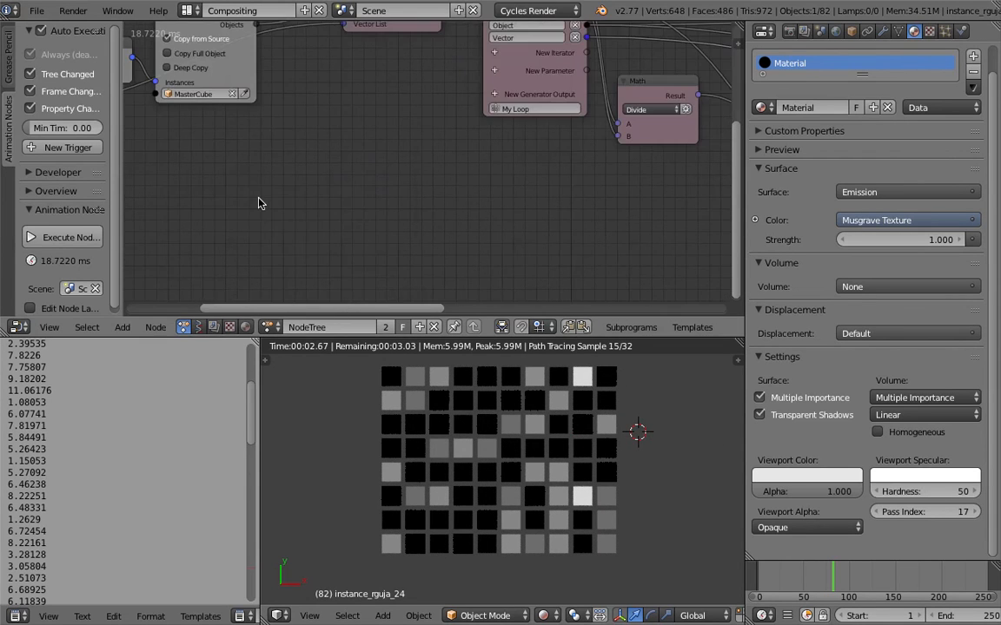
{"action": "scroll", "coordinate": [258, 203], "scroll_direction": "down", "scroll_amount": 3}
{"action": "scroll", "coordinate": [402, 171], "scroll_direction": "up", "scroll_amount": 4}
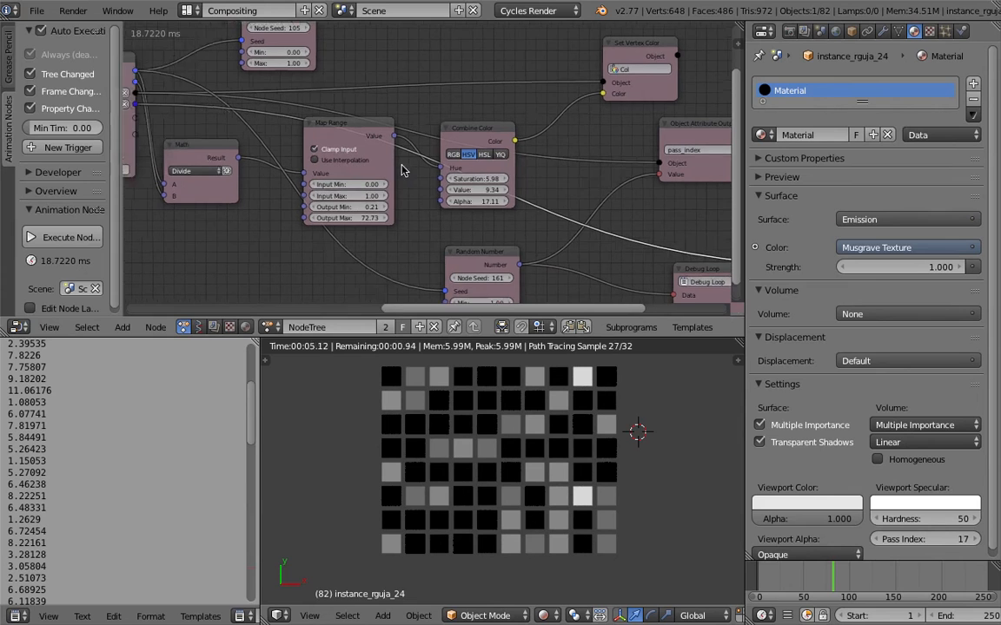
{"action": "middle_click_drag", "start_coordinate": [401, 170], "coordinate": [454, 168]}
{"action": "scroll", "coordinate": [410, 207], "scroll_direction": "up", "scroll_amount": 1}
{"action": "left_click_drag", "start_coordinate": [408, 219], "coordinate": [405, 219]}
{"action": "middle_click_drag", "start_coordinate": [324, 204], "coordinate": [314, 240]}
{"action": "middle_click_drag", "start_coordinate": [451, 122], "coordinate": [460, 174]}
{"action": "left_click_drag", "start_coordinate": [343, 104], "coordinate": [355, 103]}
- Set the Random Number node's Node Seed to 214 and save the file
{"action": "scroll", "coordinate": [393, 126], "scroll_direction": "down", "scroll_amount": 2}
{"action": "middle_click_drag", "start_coordinate": [527, 301], "coordinate": [397, 171]}
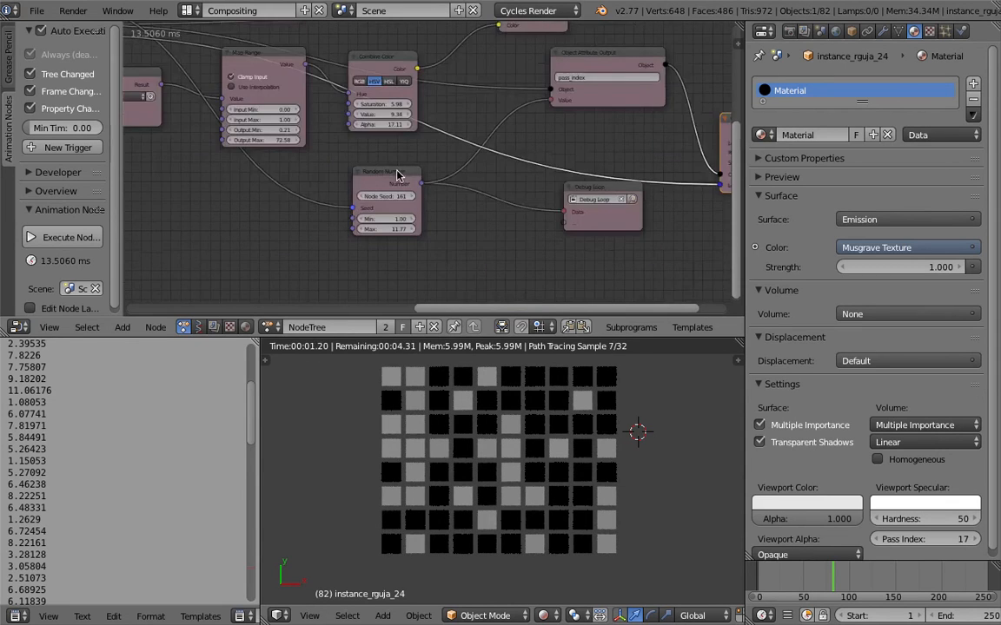
{"action": "scroll", "coordinate": [397, 174], "scroll_direction": "up", "scroll_amount": 1}
{"action": "left_click_drag", "start_coordinate": [380, 202], "coordinate": [426, 201]}
{"action": "key", "text": "ctrl+s"}
{"action": "left_click", "coordinate": [522, 223]}
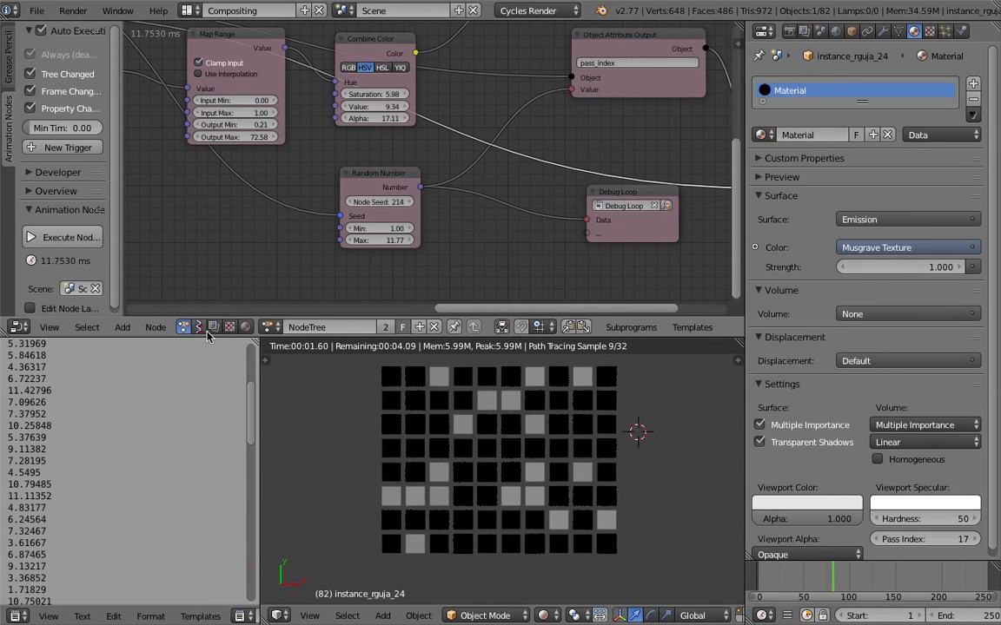
- Show the cube material's shader nodes, with the Attribute, Object Info and Musgrave Texture nodes in view
{"action": "left_click", "coordinate": [245, 327]}
{"action": "scroll", "coordinate": [285, 207], "scroll_direction": "down", "scroll_amount": 5}
{"action": "middle_click_drag", "start_coordinate": [285, 209], "coordinate": [417, 231]}
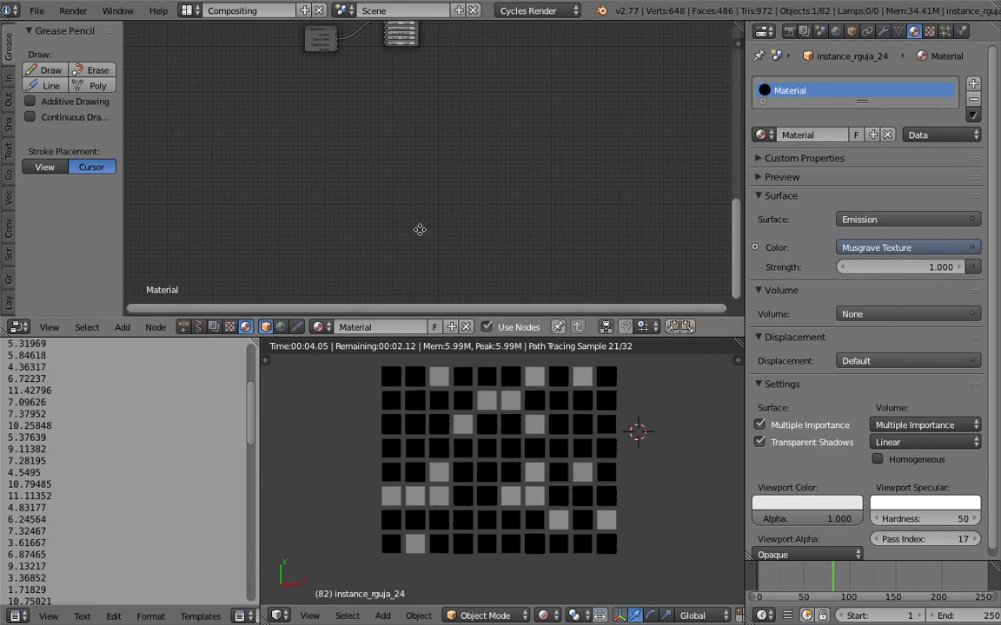
{"action": "scroll", "coordinate": [375, 227], "scroll_direction": "down", "scroll_amount": 3}
{"action": "middle_click_drag", "start_coordinate": [353, 150], "coordinate": [359, 176]}
{"action": "scroll", "coordinate": [359, 175], "scroll_direction": "up", "scroll_amount": 5}
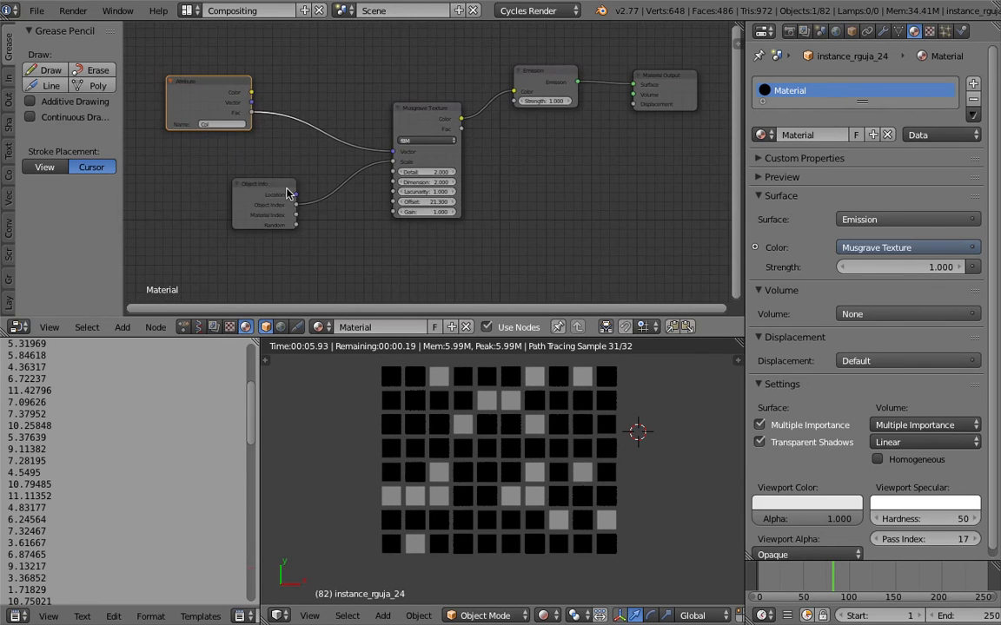
{"action": "middle_click_drag", "start_coordinate": [249, 149], "coordinate": [258, 201]}
{"action": "scroll", "coordinate": [258, 197], "scroll_direction": "up", "scroll_amount": 1}
{"action": "left_click_drag", "start_coordinate": [200, 136], "coordinate": [280, 149]}
{"action": "middle_click_drag", "start_coordinate": [292, 153], "coordinate": [267, 124]}
{"action": "scroll", "coordinate": [267, 124], "scroll_direction": "up", "scroll_amount": 4}
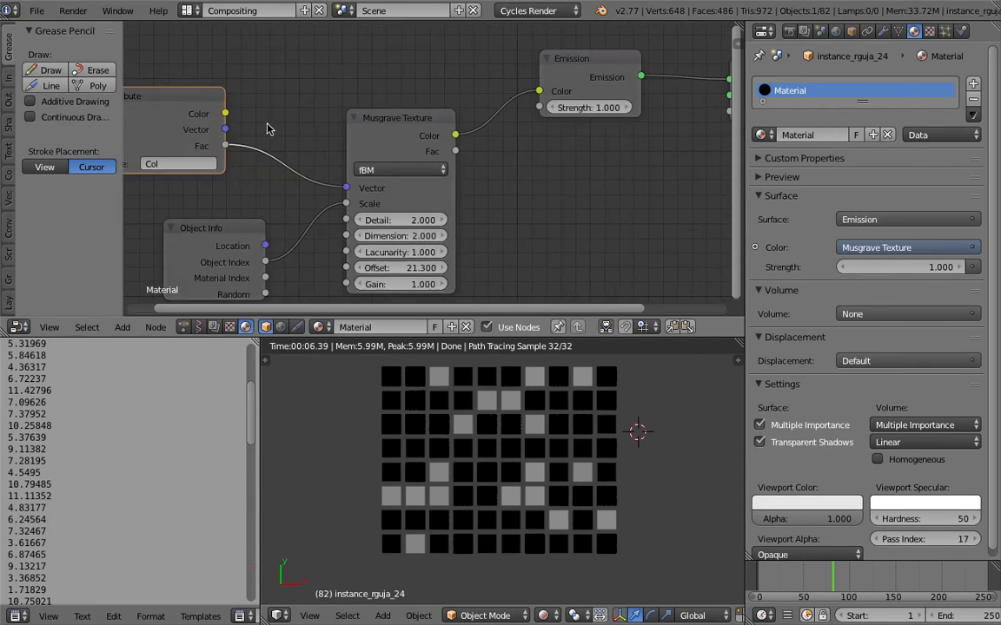
- Cut the link from the Attribute node's Fac to the Musgrave Texture's Vector input and save the file
{"action": "right_click_drag", "start_coordinate": [292, 198], "coordinate": [304, 148], "text": "ctrl"}
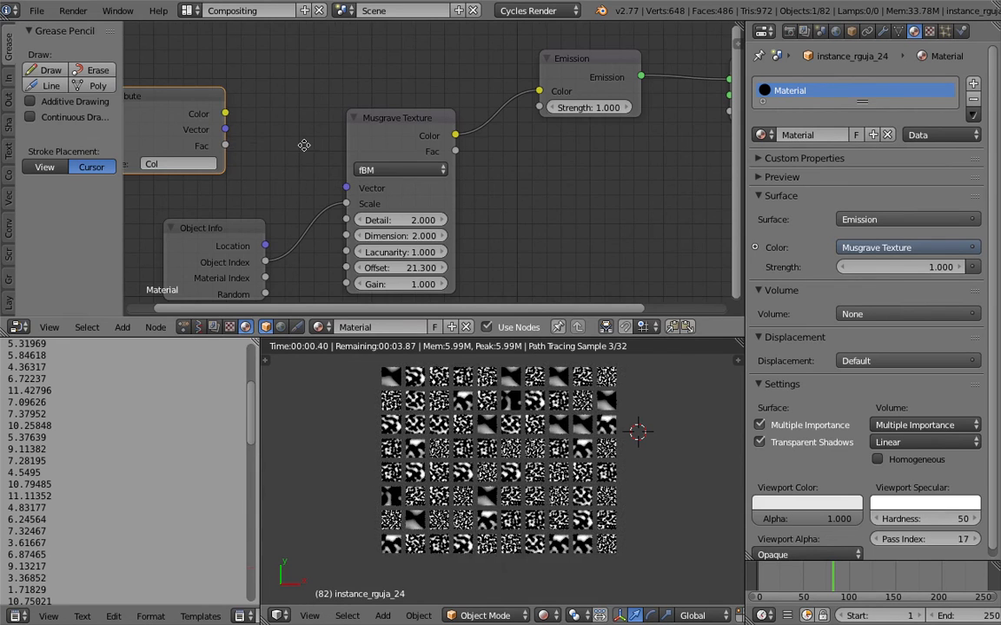
{"action": "middle_click_drag", "start_coordinate": [304, 147], "coordinate": [341, 134]}
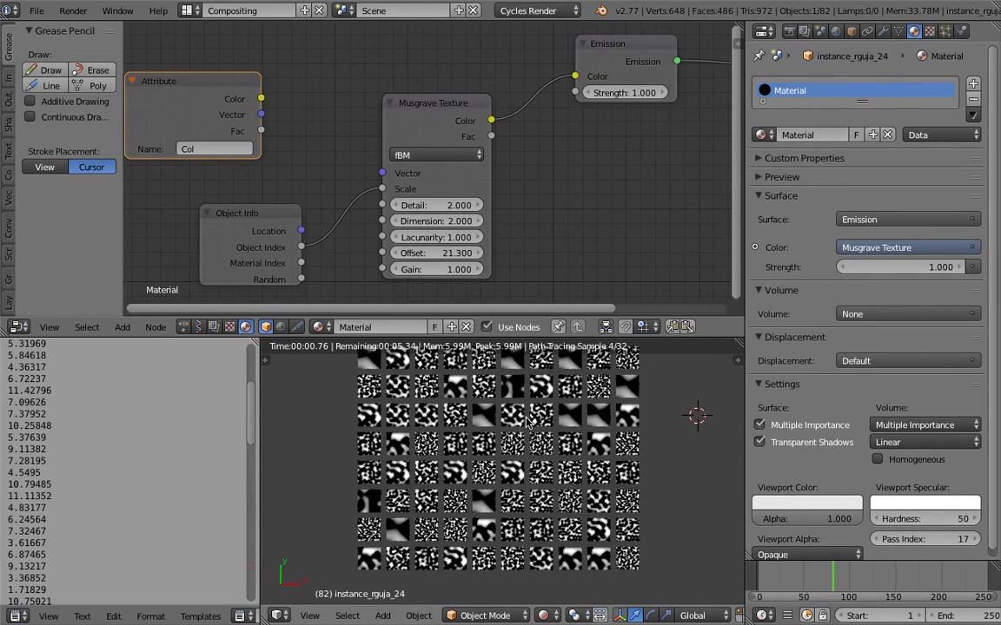
{"action": "scroll", "coordinate": [521, 429], "scroll_direction": "up", "scroll_amount": 4}
{"action": "scroll", "coordinate": [509, 433], "scroll_direction": "down", "scroll_amount": 3}
{"action": "key", "text": "ctrl+s"}
{"action": "left_click", "coordinate": [509, 433]}
- Set the Musgrave Texture's Offset to 0.1
{"action": "left_click_drag", "start_coordinate": [473, 254], "coordinate": [360, 254]}
{"action": "left_click", "coordinate": [453, 254]}
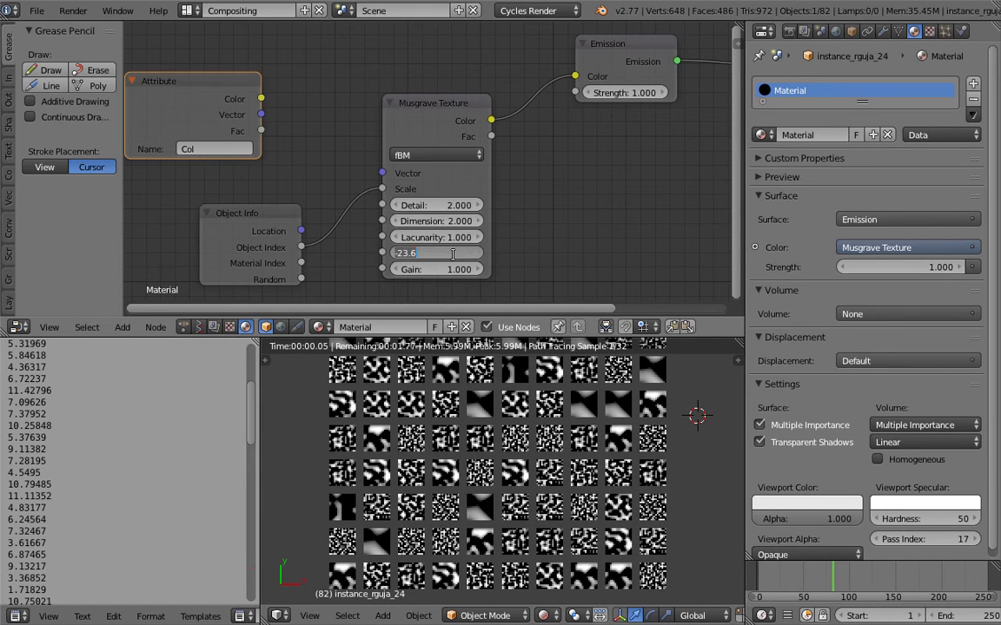
{"action": "type", "text": ".1"}
{"action": "key", "text": "Return"}
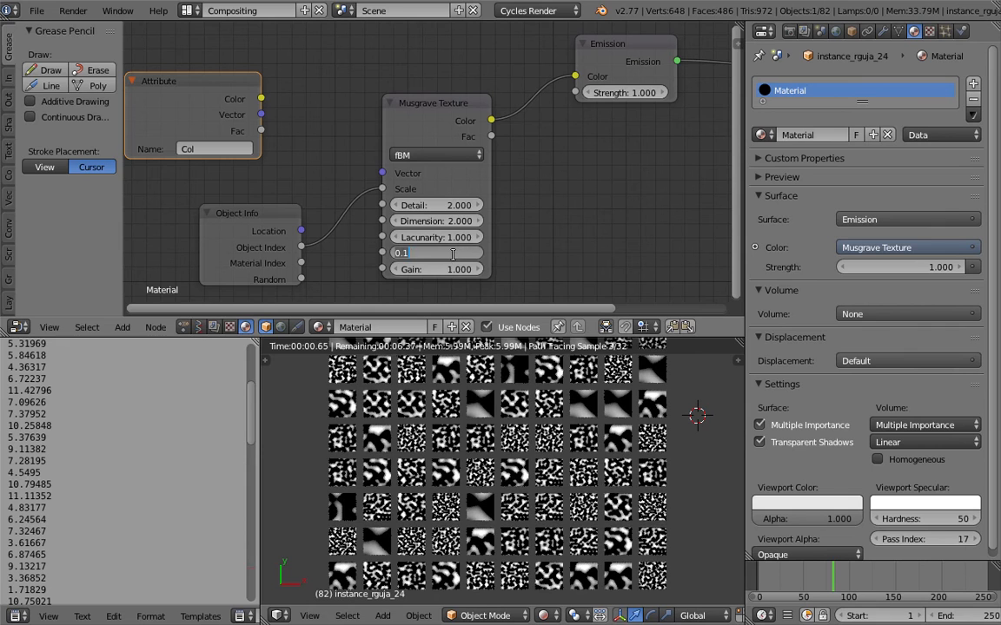
{"action": "left_click", "coordinate": [485, 224]}
- Try a higher Gain on the Musgrave Texture and set it back to 1
{"action": "left_click_drag", "start_coordinate": [449, 270], "coordinate": [469, 270]}
{"action": "left_click", "coordinate": [469, 269]}
{"action": "type", "text": "5.9"}
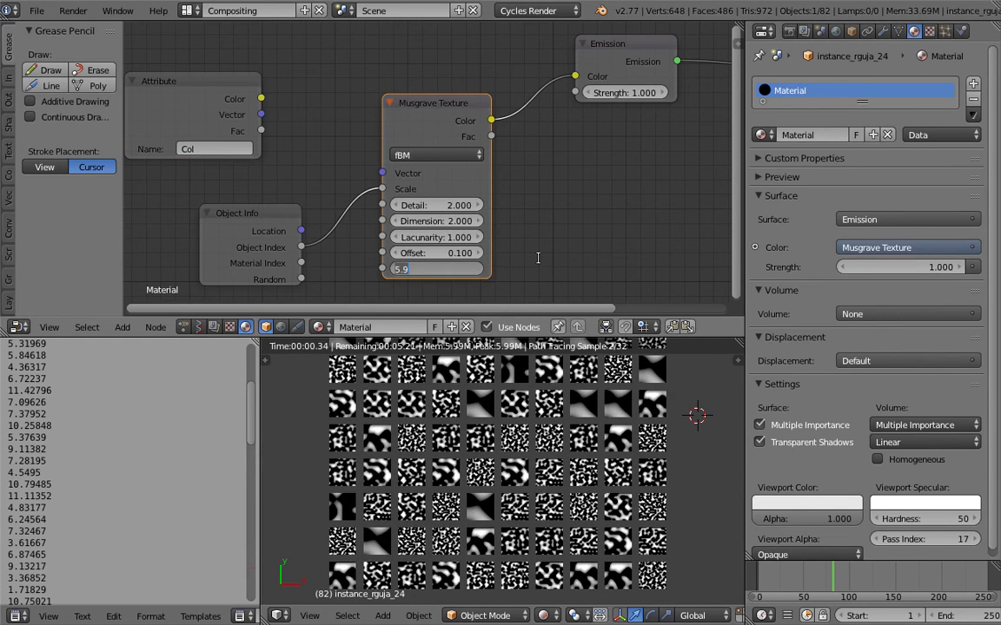
{"action": "type", "text": "1"}
{"action": "key", "text": "Return"}
{"action": "left_click_drag", "start_coordinate": [455, 270], "coordinate": [440, 269]}
{"action": "left_click", "coordinate": [455, 269]}
{"action": "type", "text": "1"}
{"action": "key", "text": "Return"}
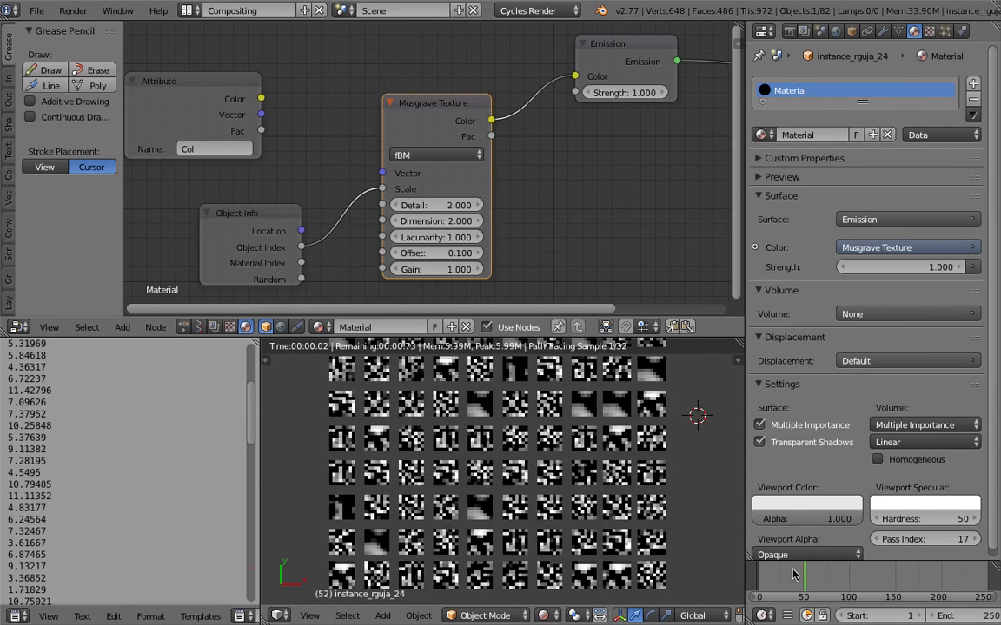
{"action": "scroll", "coordinate": [541, 409], "scroll_direction": "down", "scroll_amount": 1}
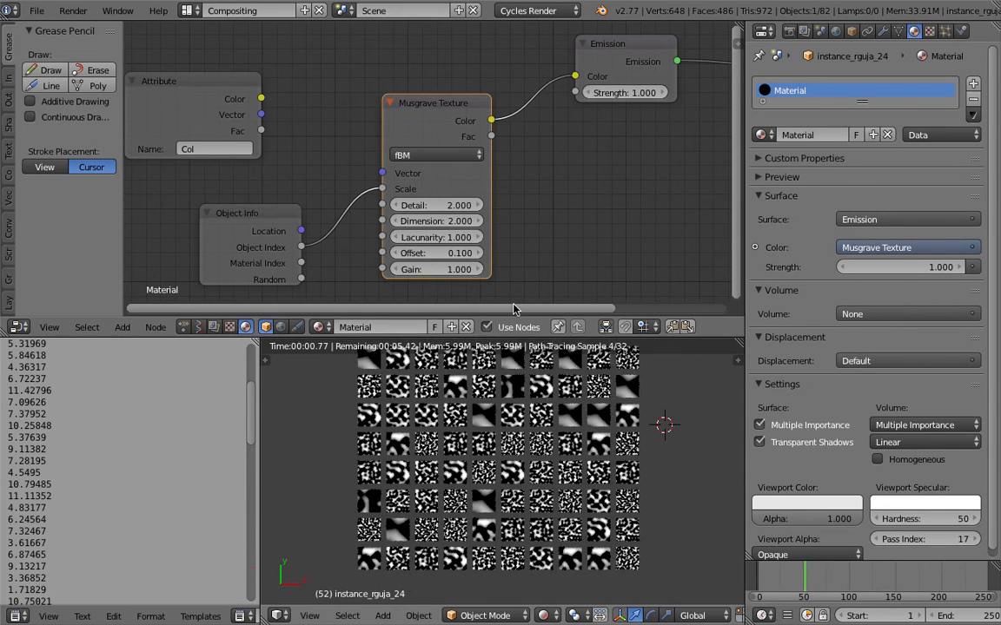
- Set the Musgrave Texture's Offset to 2.3 and Detail to 4.3, with the timeline at frame 77
{"action": "left_click_drag", "start_coordinate": [462, 251], "coordinate": [480, 270]}
{"action": "left_click", "coordinate": [857, 582]}
{"action": "left_click", "coordinate": [828, 577]}
{"action": "left_click_drag", "start_coordinate": [455, 206], "coordinate": [556, 212]}
{"action": "middle_click_drag", "start_coordinate": [555, 207], "coordinate": [585, 199]}
{"action": "left_click_drag", "start_coordinate": [493, 212], "coordinate": [512, 211]}
{"action": "key", "text": "ctrl+z"}
- Add a Noise Texture node, feeding Object Info's Object Index into its Scale and its Color into the Emission node's Color
{"action": "middle_click_drag", "start_coordinate": [601, 206], "coordinate": [597, 180]}
{"action": "key", "text": "shift+a"}
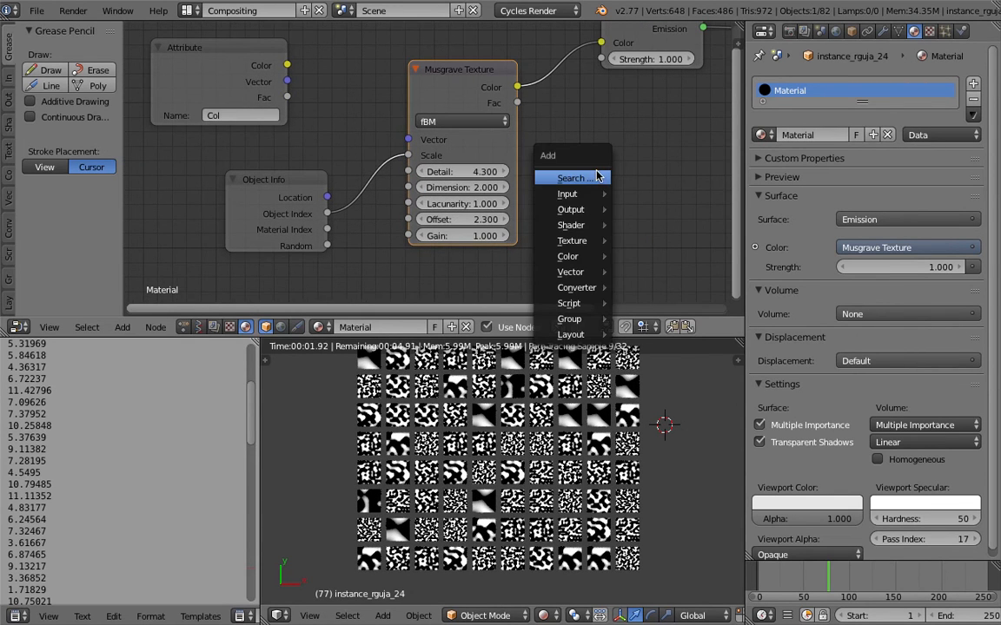
{"action": "left_click", "coordinate": [596, 177]}
{"action": "type", "text": "noise"}
{"action": "key", "text": "Return"}
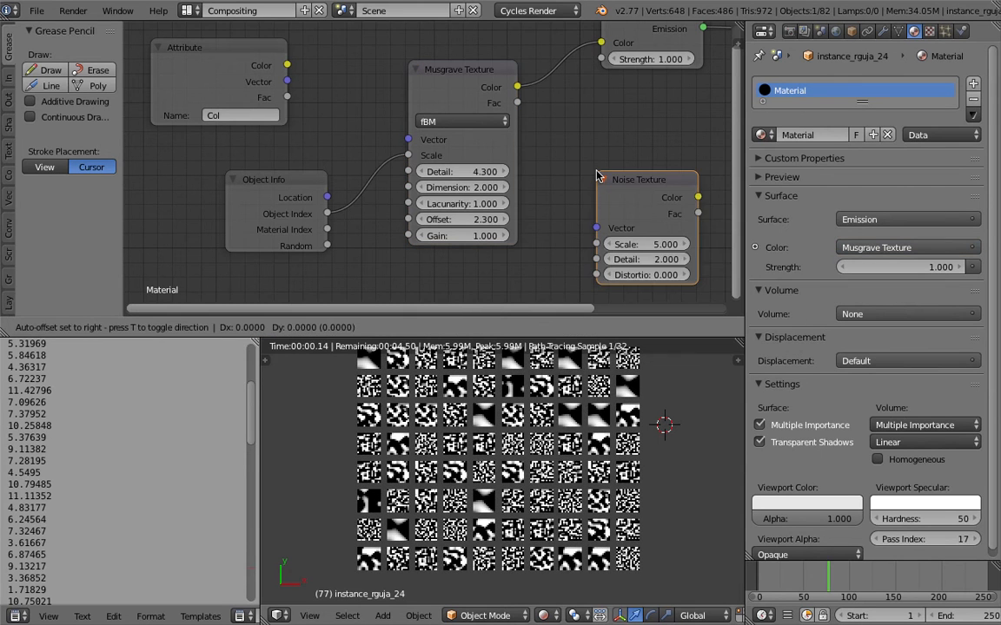
{"action": "left_click", "coordinate": [562, 154]}
{"action": "scroll", "coordinate": [560, 154], "scroll_direction": "down", "scroll_amount": 1, "text": "ctrl"}
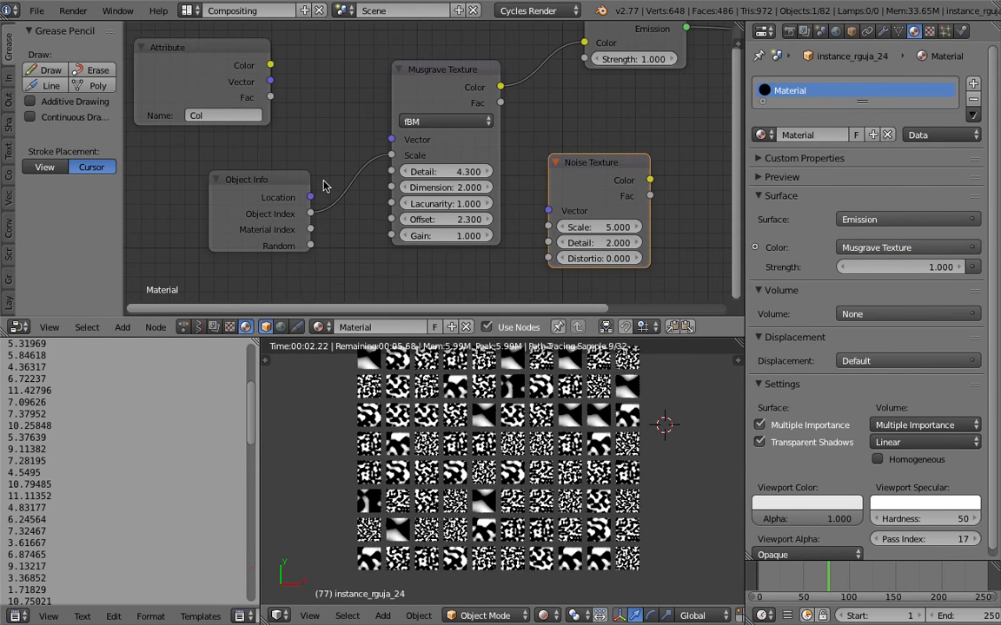
{"action": "left_click_drag", "start_coordinate": [294, 193], "coordinate": [548, 227]}
{"action": "left_click_drag", "start_coordinate": [650, 180], "coordinate": [584, 43]}
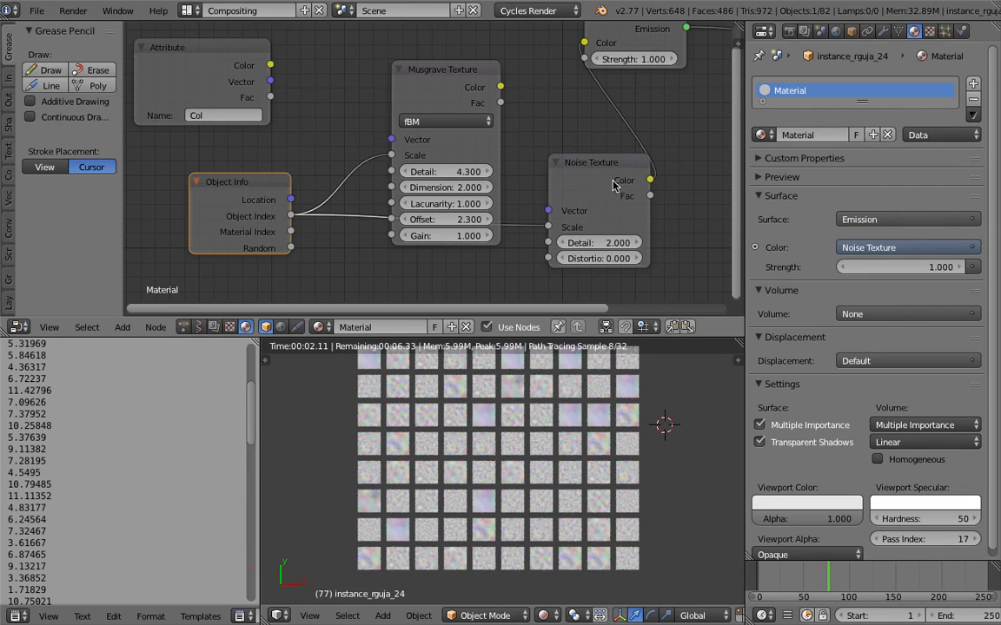
- Set the Noise Texture's Detail to 0.4 and Distortion to 6.1
{"action": "left_click_drag", "start_coordinate": [599, 242], "coordinate": [749, 261]}
{"action": "scroll", "coordinate": [590, 406], "scroll_direction": "up", "scroll_amount": 2}
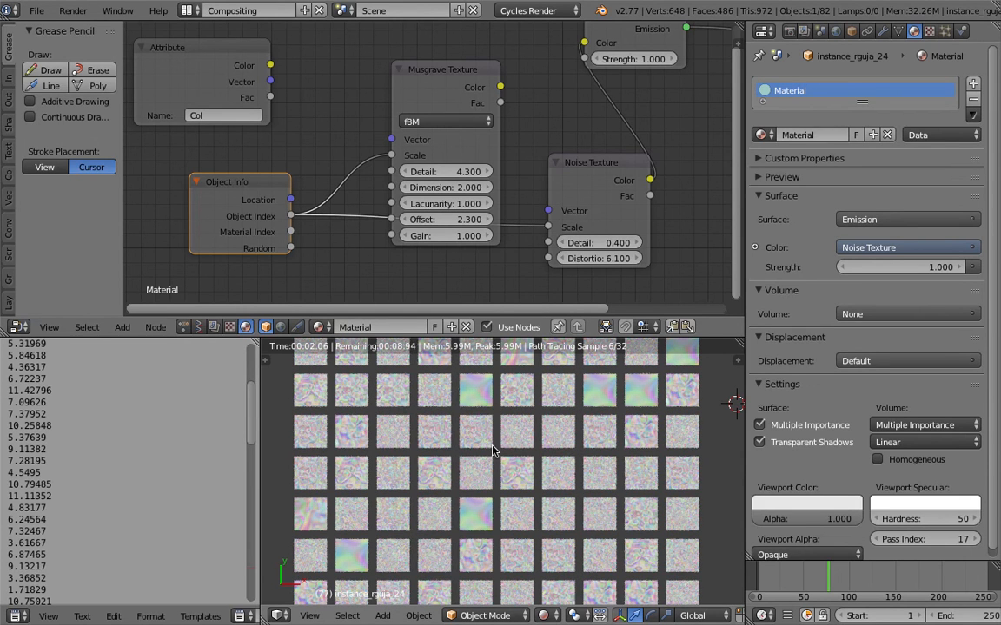
{"action": "scroll", "coordinate": [488, 404], "scroll_direction": "down", "scroll_amount": 2}
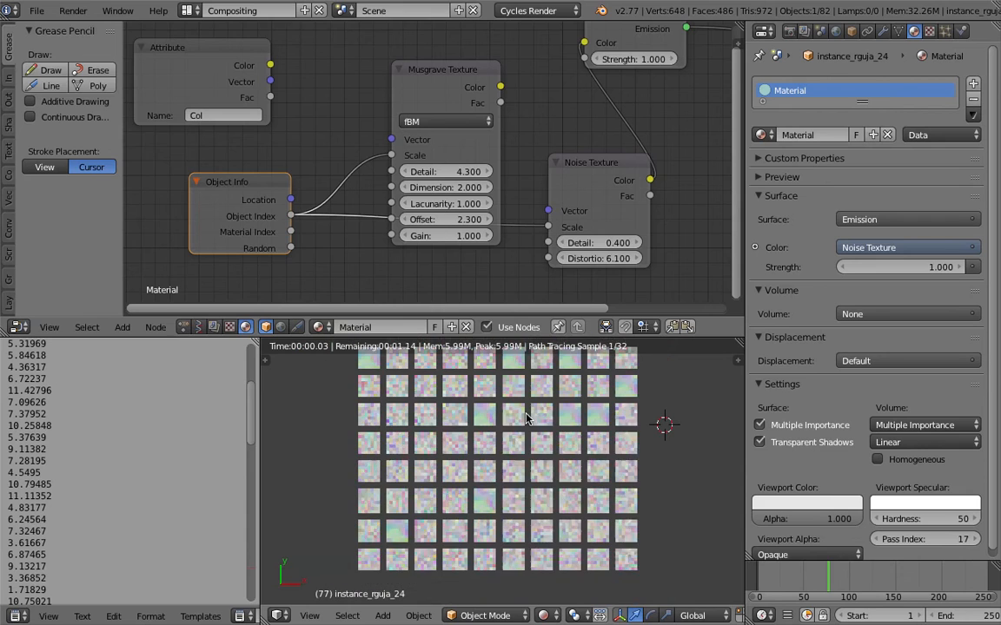
- Move the Attribute node aside and link Object Info's Location to the Noise Texture's Vector
{"action": "middle_click_drag", "start_coordinate": [475, 156], "coordinate": [409, 195]}
{"action": "left_click_drag", "start_coordinate": [515, 200], "coordinate": [527, 175]}
{"action": "scroll", "coordinate": [469, 156], "scroll_direction": "down", "scroll_amount": 2}
{"action": "middle_click_drag", "start_coordinate": [242, 100], "coordinate": [322, 106]}
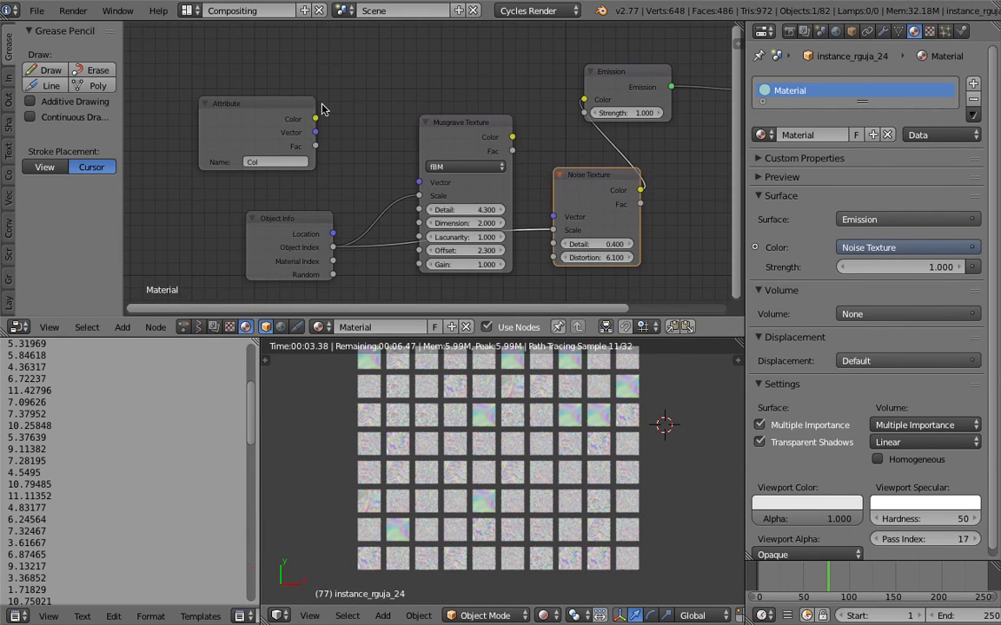
{"action": "left_click_drag", "start_coordinate": [301, 101], "coordinate": [243, 99]}
{"action": "middle_click_drag", "start_coordinate": [333, 173], "coordinate": [314, 157]}
{"action": "left_click_drag", "start_coordinate": [320, 213], "coordinate": [536, 199]}
{"action": "scroll", "coordinate": [477, 437], "scroll_direction": "up", "scroll_amount": 2}
{"action": "middle_click_drag", "start_coordinate": [518, 467], "coordinate": [516, 485], "text": "shift"}
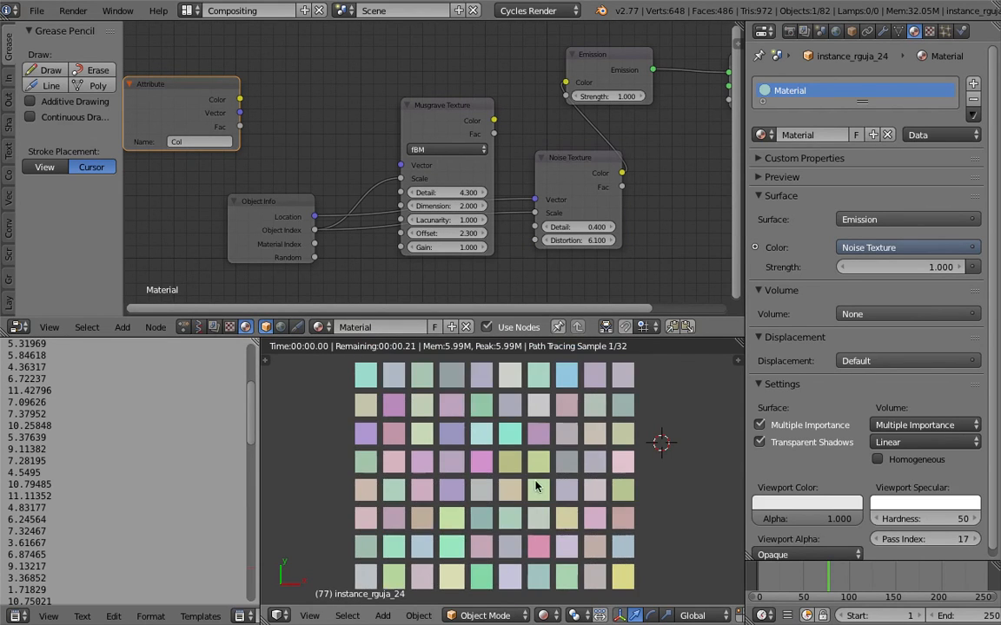
- Set the Noise Texture's Detail to 1.9 and Distortion to 2.6, and save the file
{"action": "left_click_drag", "start_coordinate": [574, 228], "coordinate": [557, 241]}
{"action": "key", "text": "ctrl+s"}
{"action": "left_click", "coordinate": [598, 469]}
- Move the Noise Texture node clear and link the Musgrave Texture's Color and Fac to the Emission node's Color and Strength
{"action": "left_click_drag", "start_coordinate": [569, 157], "coordinate": [525, 134]}
{"action": "scroll", "coordinate": [298, 264], "scroll_direction": "up", "scroll_amount": 2}
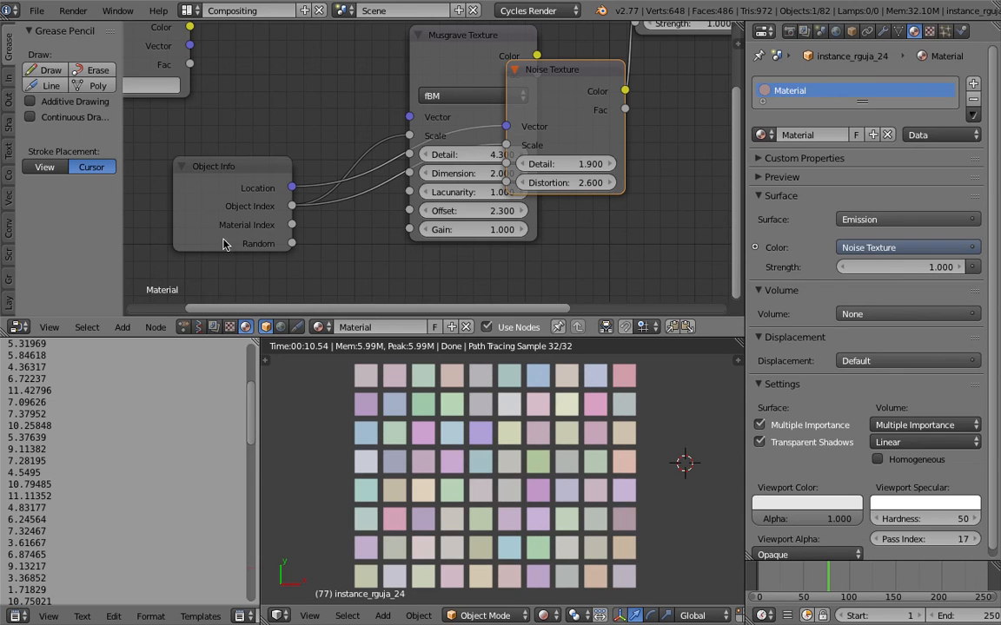
{"action": "left_click_drag", "start_coordinate": [552, 71], "coordinate": [624, 145]}
{"action": "middle_click_drag", "start_coordinate": [581, 97], "coordinate": [552, 158]}
{"action": "scroll", "coordinate": [517, 118], "scroll_direction": "down", "scroll_amount": 1}
{"action": "left_click_drag", "start_coordinate": [500, 117], "coordinate": [590, 69]}
{"action": "middle_click_drag", "start_coordinate": [529, 125], "coordinate": [508, 139]}
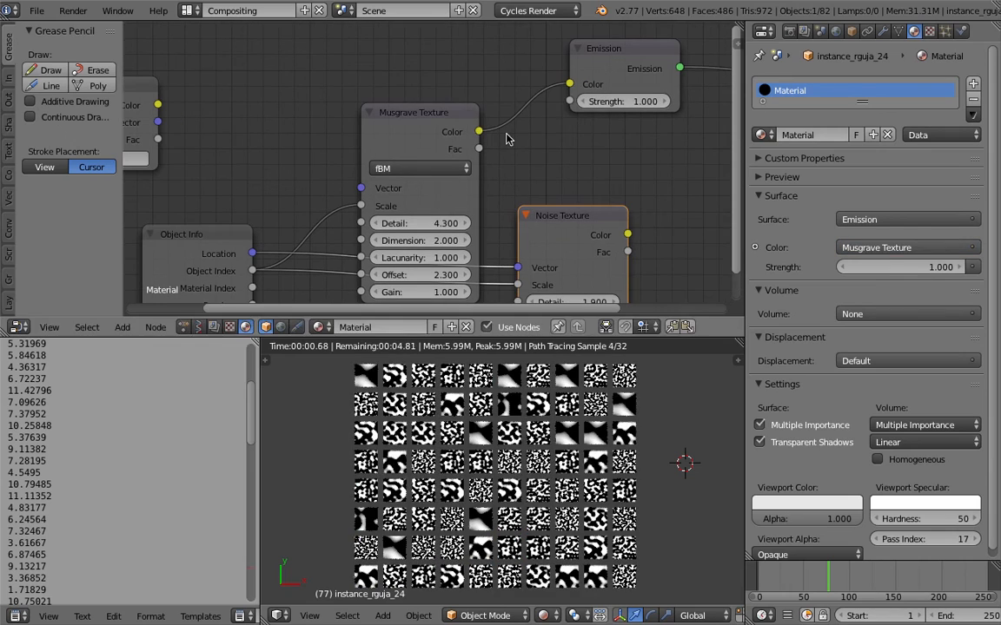
{"action": "left_click_drag", "start_coordinate": [478, 148], "coordinate": [569, 101]}
{"action": "scroll", "coordinate": [571, 401], "scroll_direction": "up", "scroll_amount": 2}
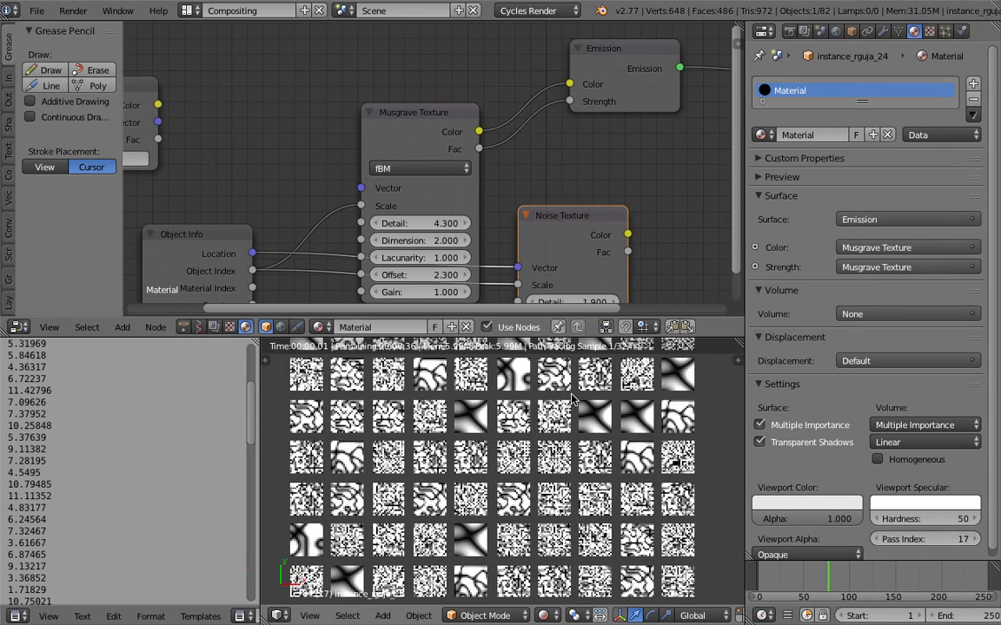
{"action": "scroll", "coordinate": [572, 401], "scroll_direction": "up", "scroll_amount": 2}
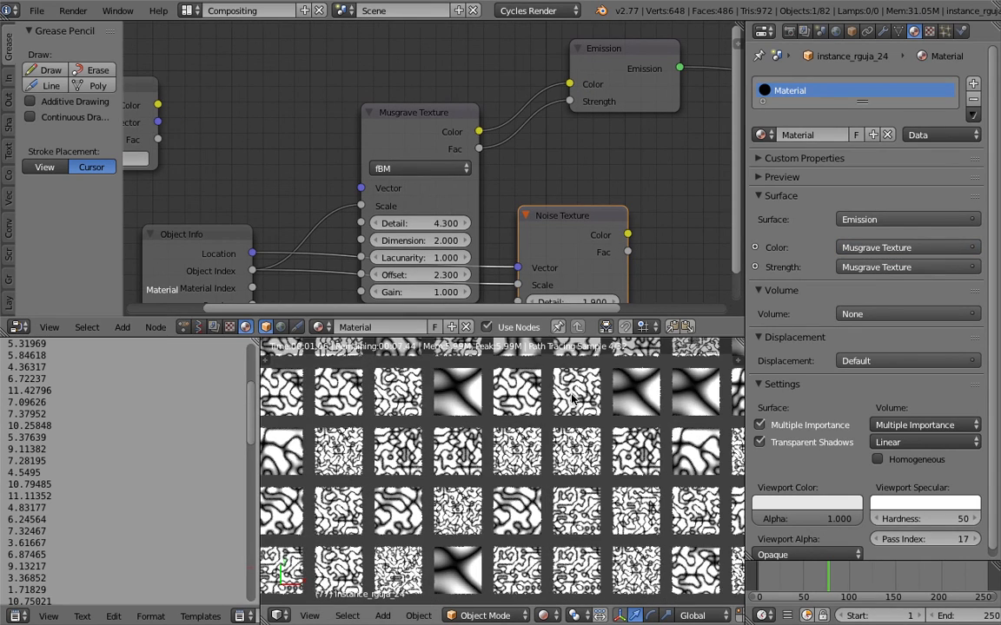
{"action": "middle_click_drag", "start_coordinate": [492, 155], "coordinate": [499, 124]}
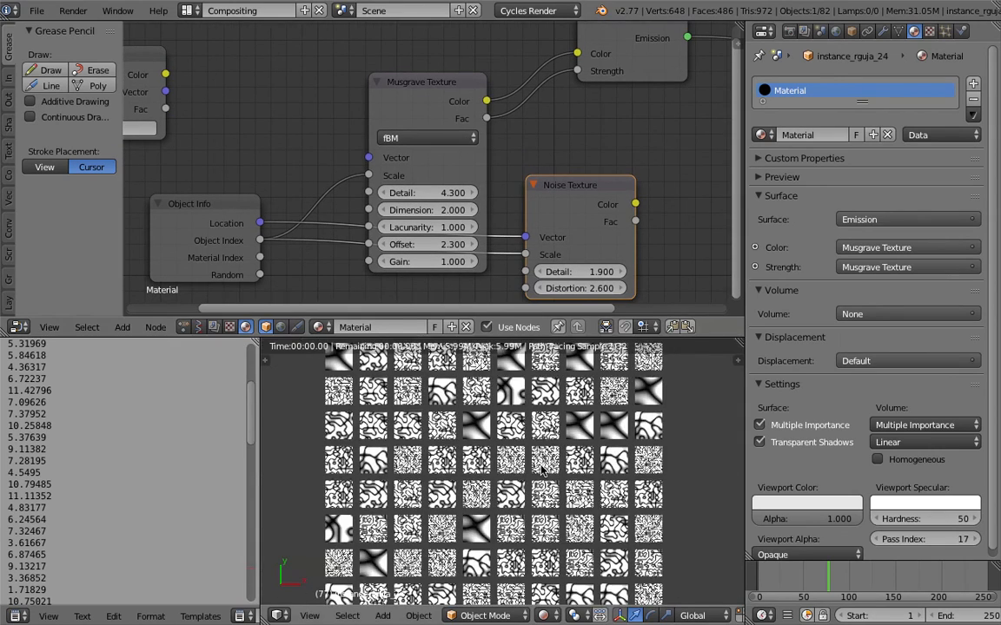
{"action": "left_click_drag", "start_coordinate": [446, 92], "coordinate": [415, 77]}
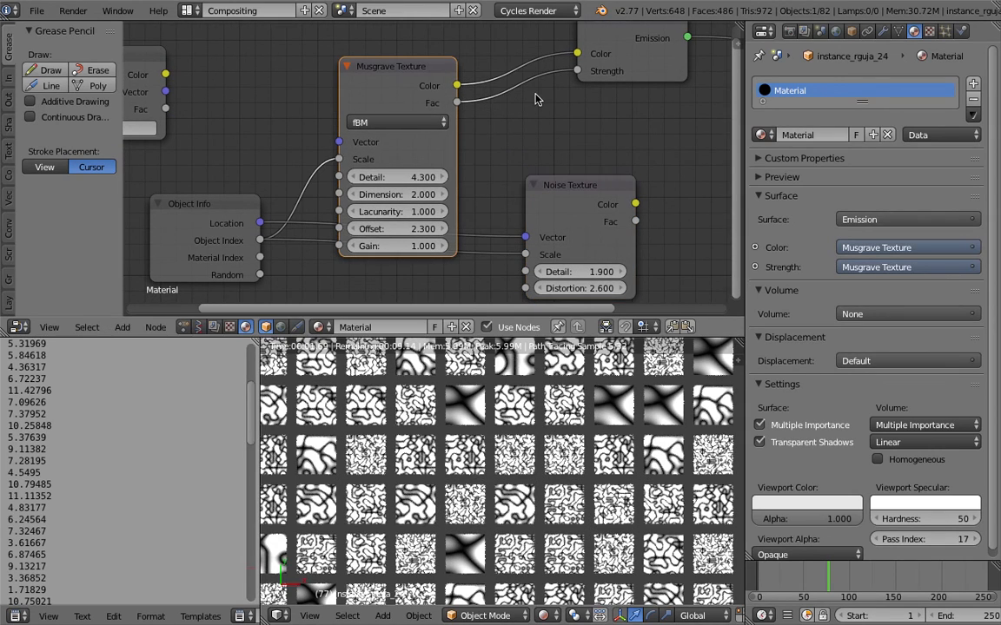
- Set the Musgrave Texture's Detail to 3.6, Lacunarity to 1.4, Offset to 5.5 and Gain to 1.7, and save the file
{"action": "left_click_drag", "start_coordinate": [425, 179], "coordinate": [424, 215]}
{"action": "left_click", "coordinate": [412, 195]}
{"action": "left_click", "coordinate": [473, 182]}
{"action": "mouse_move", "coordinate": [397, 212]}
{"action": "left_mouse_down"}
{"action": "mouse_move", "coordinate": [695, 212]}
{"action": "mouse_move", "coordinate": [461, 212]}
{"action": "mouse_move", "coordinate": [407, 228]}
{"action": "mouse_move", "coordinate": [434, 246]}
{"action": "left_mouse_up"}
{"action": "key", "text": "ctrl+s"}
{"action": "left_click", "coordinate": [436, 230]}
{"action": "middle_click_drag", "start_coordinate": [402, 201], "coordinate": [474, 178]}
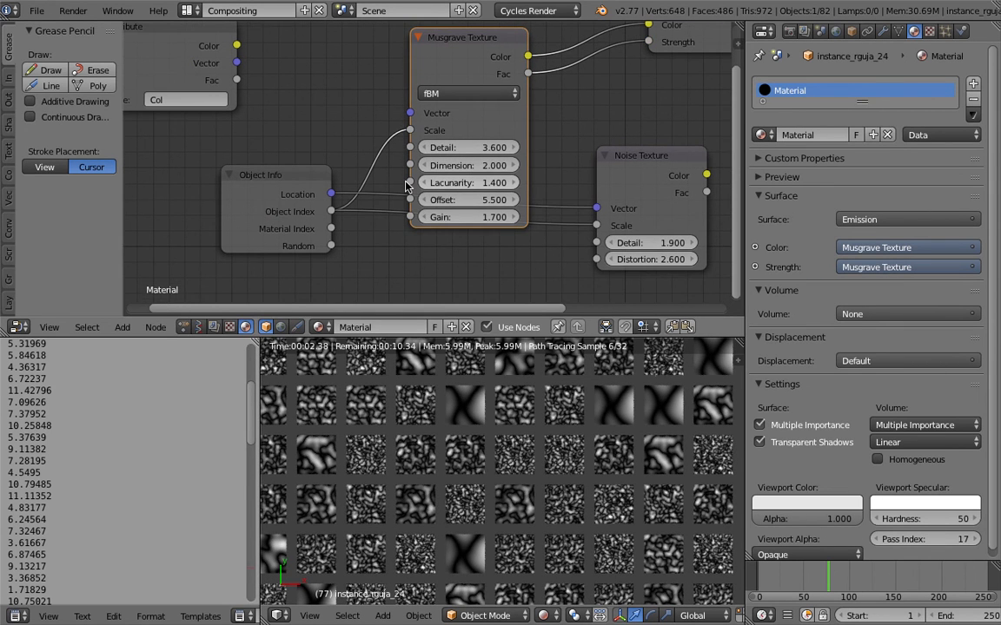
- Link Object Info's Object Index to the Musgrave Texture's Lacunarity
{"action": "left_click_drag", "start_coordinate": [261, 175], "coordinate": [217, 230]}
{"action": "middle_click_drag", "start_coordinate": [308, 174], "coordinate": [346, 137]}
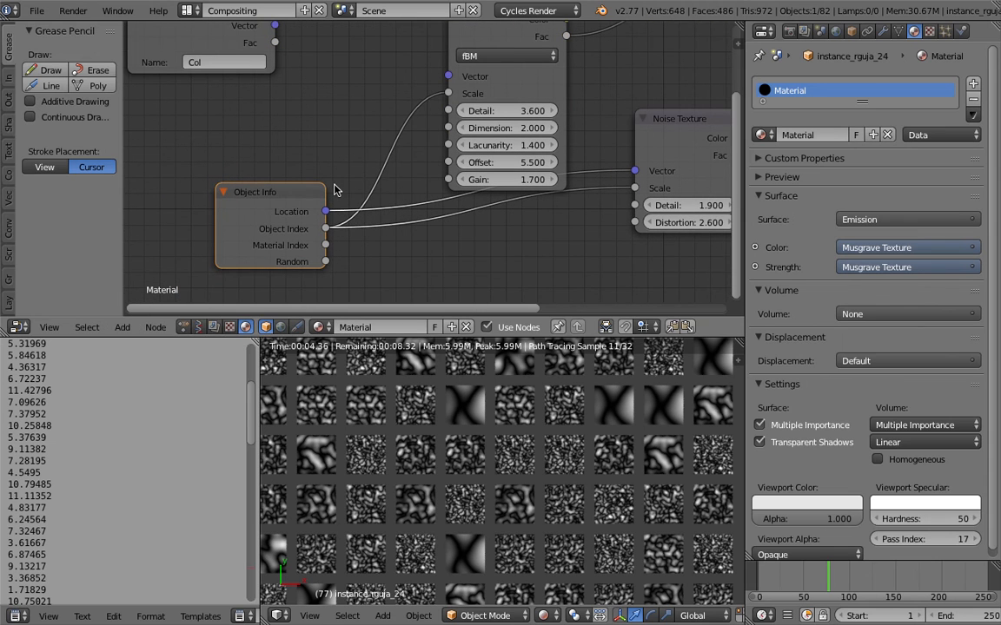
{"action": "left_click_drag", "start_coordinate": [242, 189], "coordinate": [202, 189]}
{"action": "left_click_drag", "start_coordinate": [287, 228], "coordinate": [448, 145]}
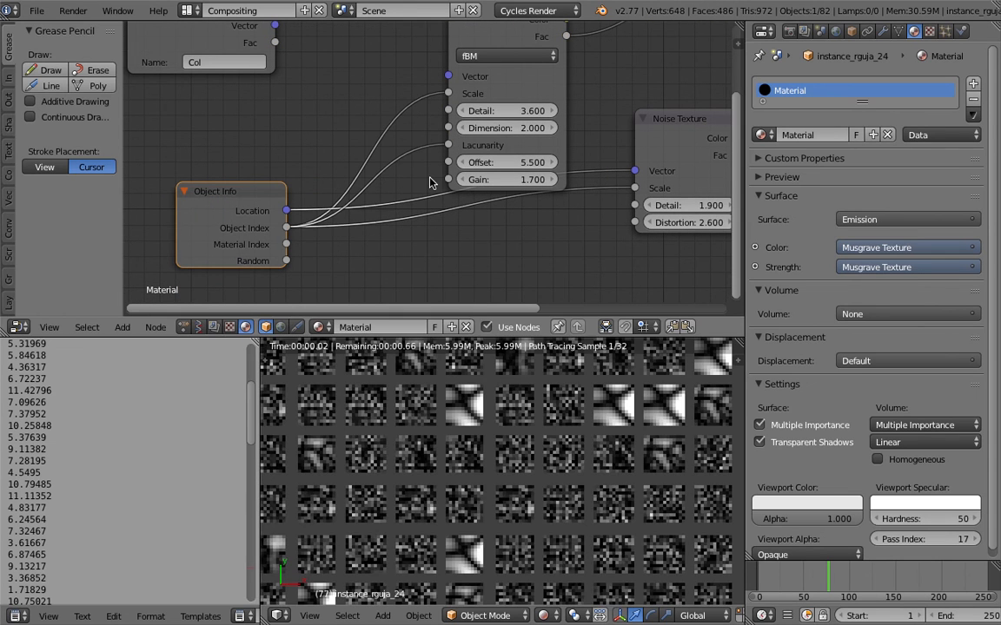
- Move the Object Info node aside and add a Math node between it and the Noise Texture
{"action": "left_click_drag", "start_coordinate": [266, 191], "coordinate": [214, 212]}
{"action": "middle_click_drag", "start_coordinate": [342, 262], "coordinate": [342, 215]}
{"action": "key", "text": "shift+a"}
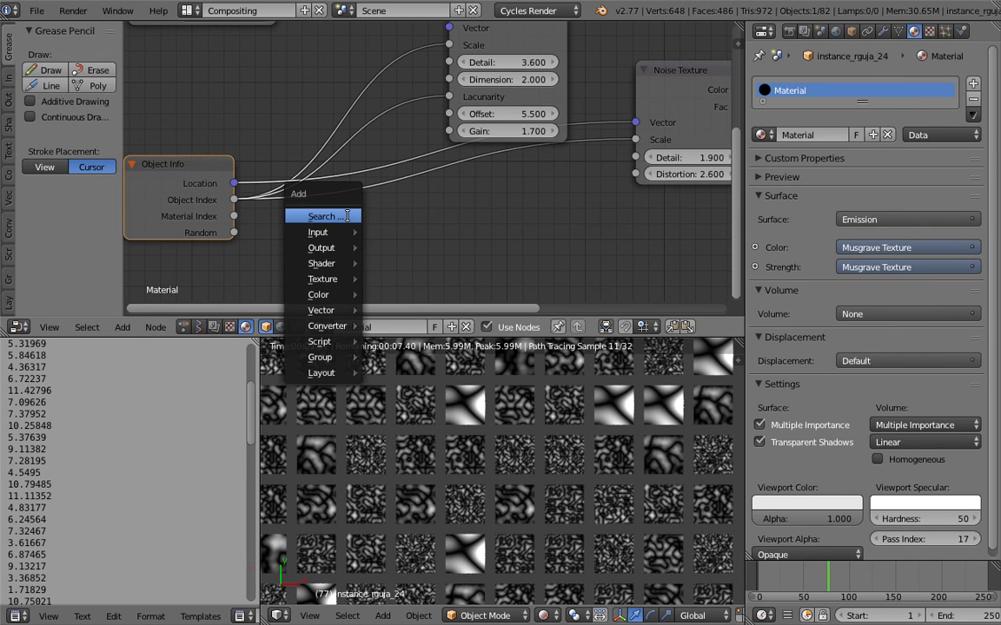
{"action": "left_click", "coordinate": [347, 215]}
{"action": "type", "text": "math"}
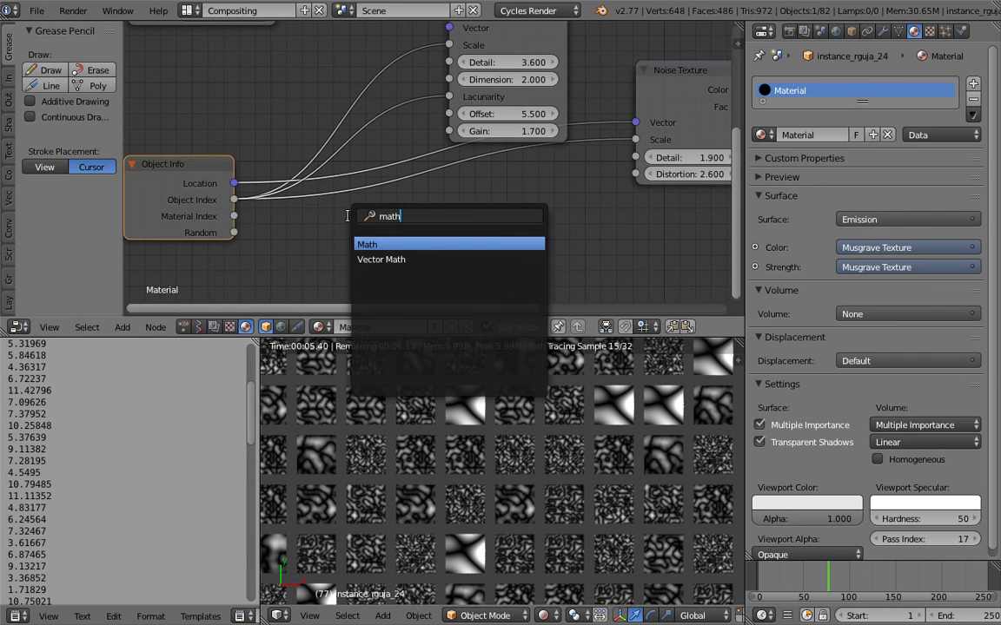
{"action": "key", "text": "Return"}
{"action": "left_click", "coordinate": [347, 216]}
{"action": "middle_click_drag", "start_coordinate": [354, 160], "coordinate": [358, 130]}
- Feed Object Index and Random through the Math node into the Musgrave Texture's Lacunarity, with the operation set to Multiply
{"action": "left_click_drag", "start_coordinate": [236, 169], "coordinate": [351, 272]}
{"action": "left_click_drag", "start_coordinate": [236, 202], "coordinate": [348, 286]}
{"action": "left_click_drag", "start_coordinate": [460, 213], "coordinate": [447, 69]}
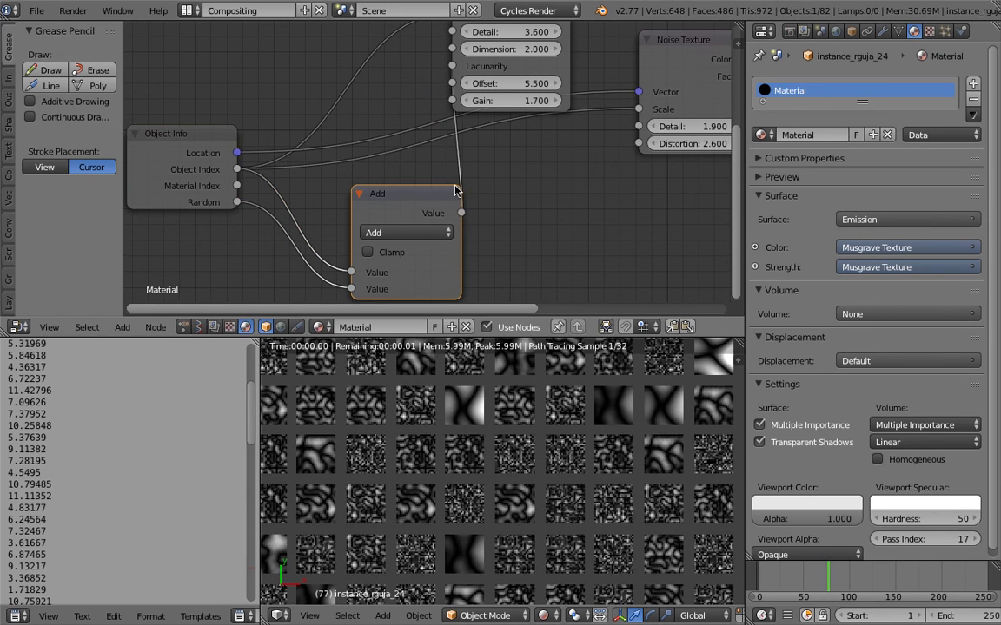
{"action": "scroll", "coordinate": [548, 422], "scroll_direction": "down", "scroll_amount": 2}
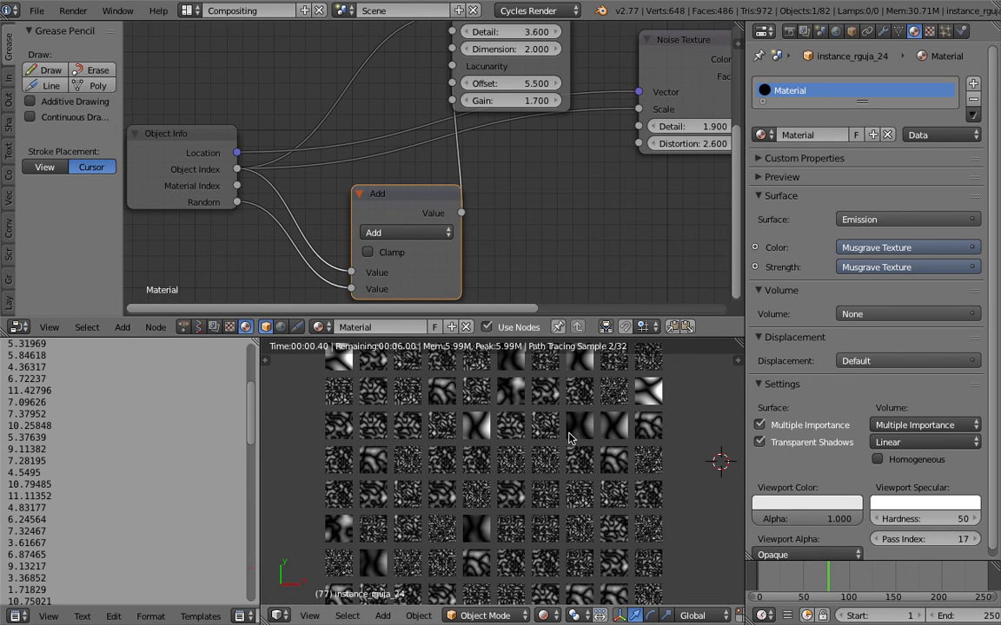
{"action": "left_click", "coordinate": [411, 233]}
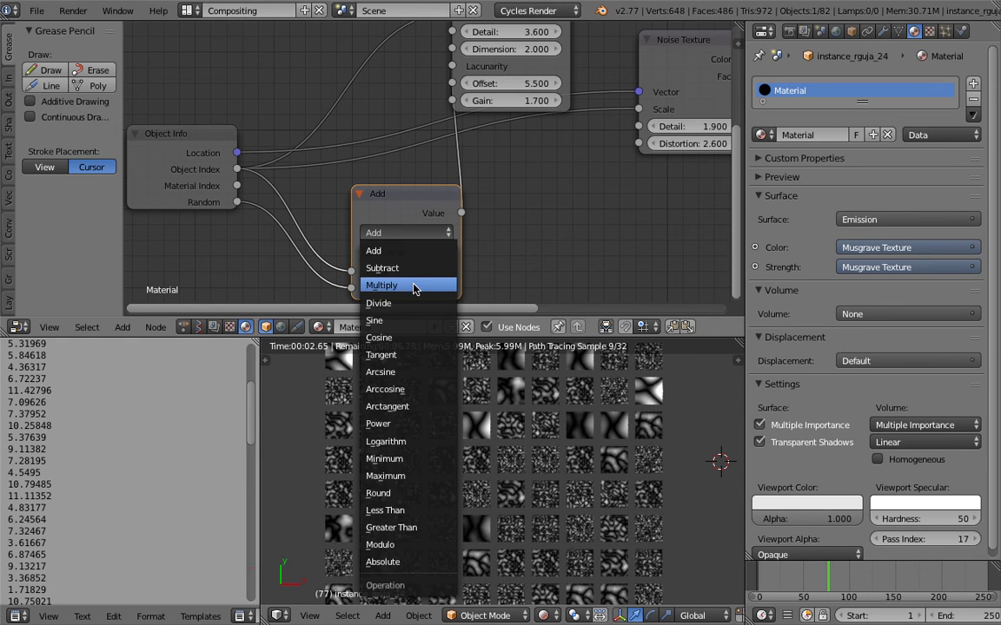
{"action": "left_click", "coordinate": [424, 286]}
- Add a Mapping node beside the Multiply node
{"action": "middle_click_drag", "start_coordinate": [374, 210], "coordinate": [383, 203]}
{"action": "key", "text": "shift+a"}
{"action": "left_click", "coordinate": [554, 220]}
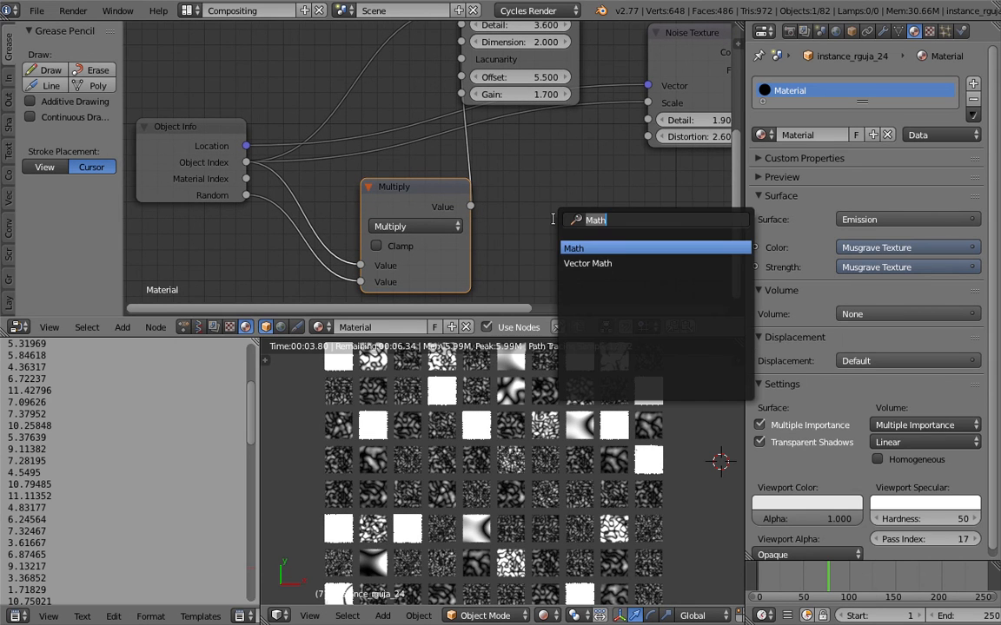
{"action": "type", "text": "map"}
{"action": "key", "text": "Down"}
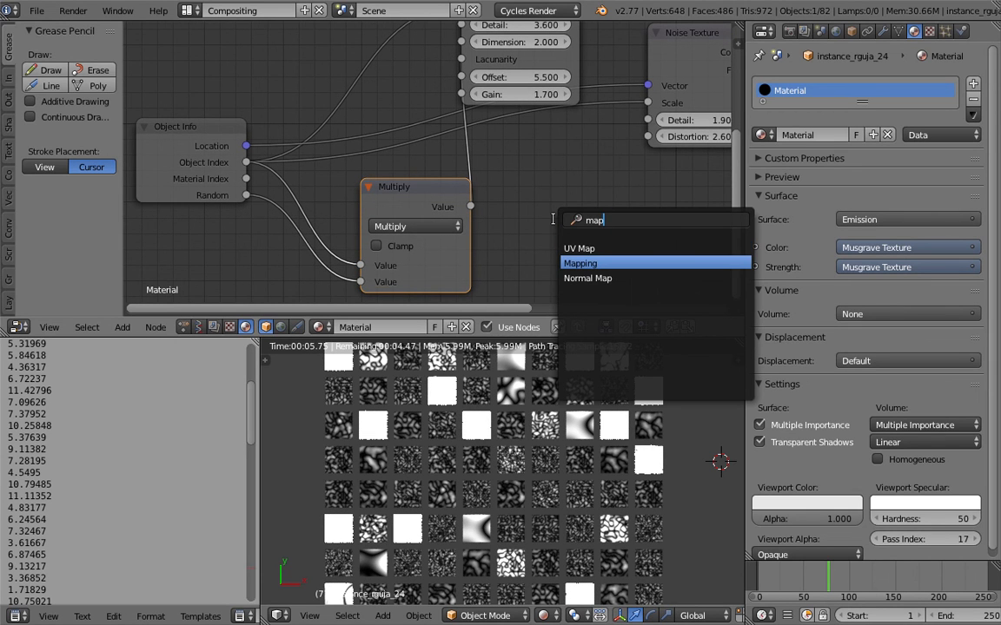
{"action": "key", "text": "Return"}
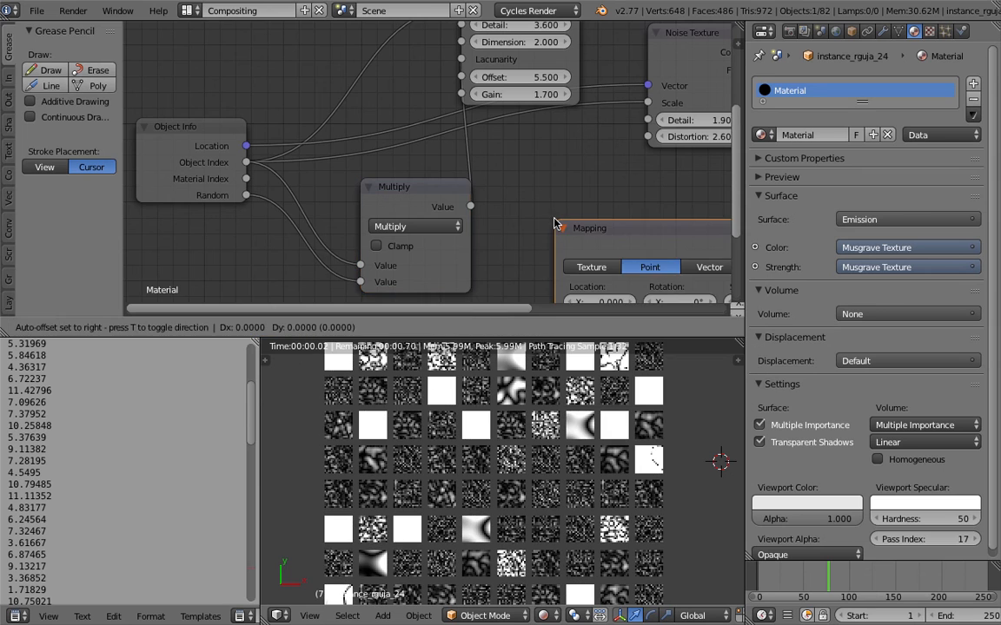
{"action": "left_click", "coordinate": [559, 118]}
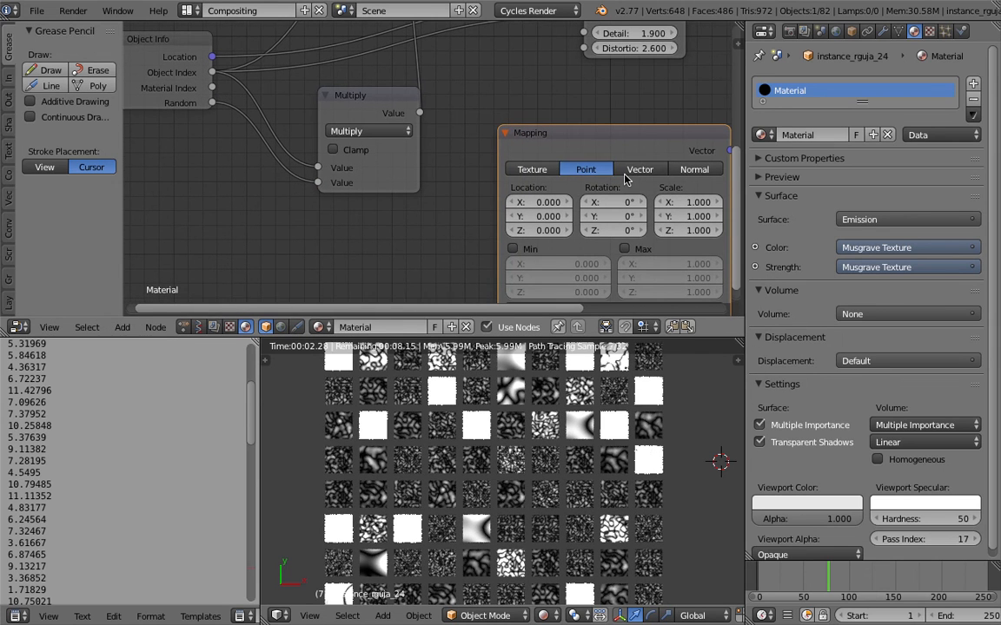
- Try the Mapping node's Vector, Normal and Texture types and delete the node
{"action": "left_click", "coordinate": [639, 169]}
{"action": "left_click", "coordinate": [695, 169]}
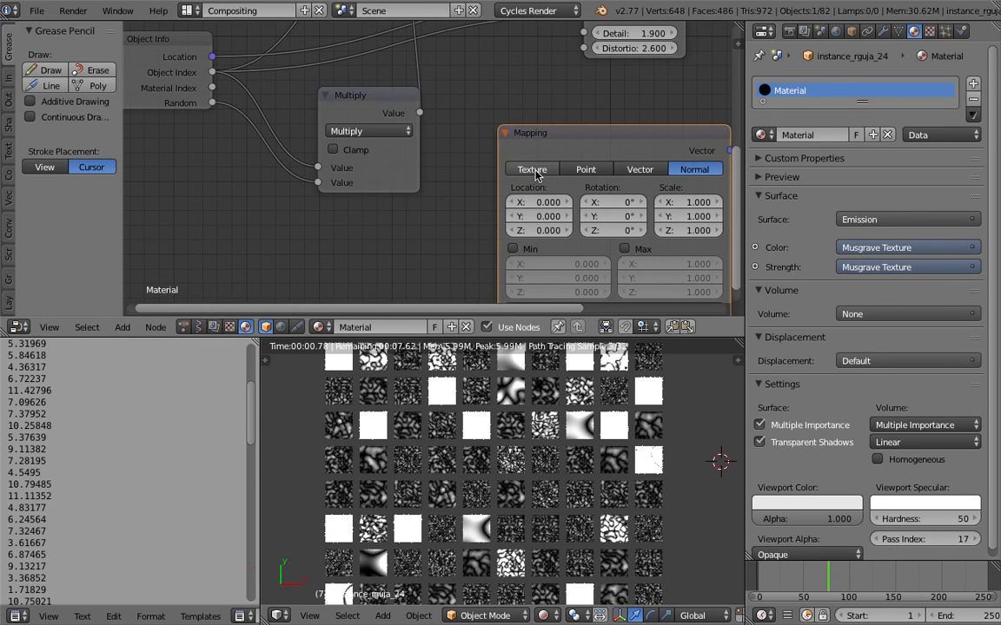
{"action": "left_click", "coordinate": [535, 172]}
{"action": "middle_click_drag", "start_coordinate": [527, 209], "coordinate": [505, 162]}
{"action": "scroll", "coordinate": [505, 163], "scroll_direction": "down", "scroll_amount": 3}
{"action": "scroll", "coordinate": [512, 176], "scroll_direction": "up", "scroll_amount": 1}
{"action": "left_click", "coordinate": [521, 247]}
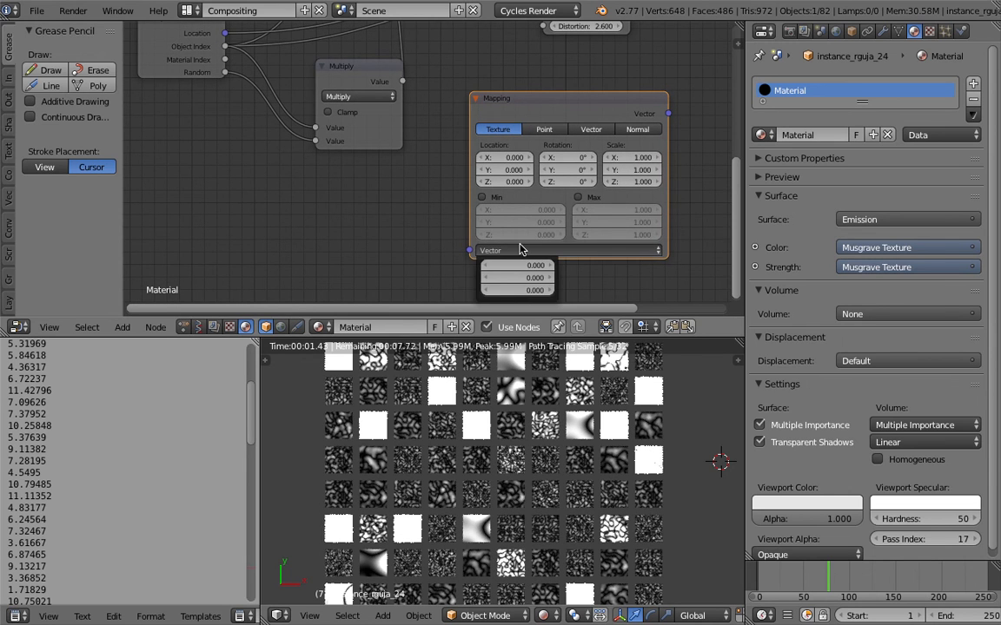
{"action": "key", "text": "x"}
{"action": "middle_click_drag", "start_coordinate": [482, 80], "coordinate": [512, 180]}
{"action": "scroll", "coordinate": [512, 180], "scroll_direction": "up", "scroll_amount": 1}
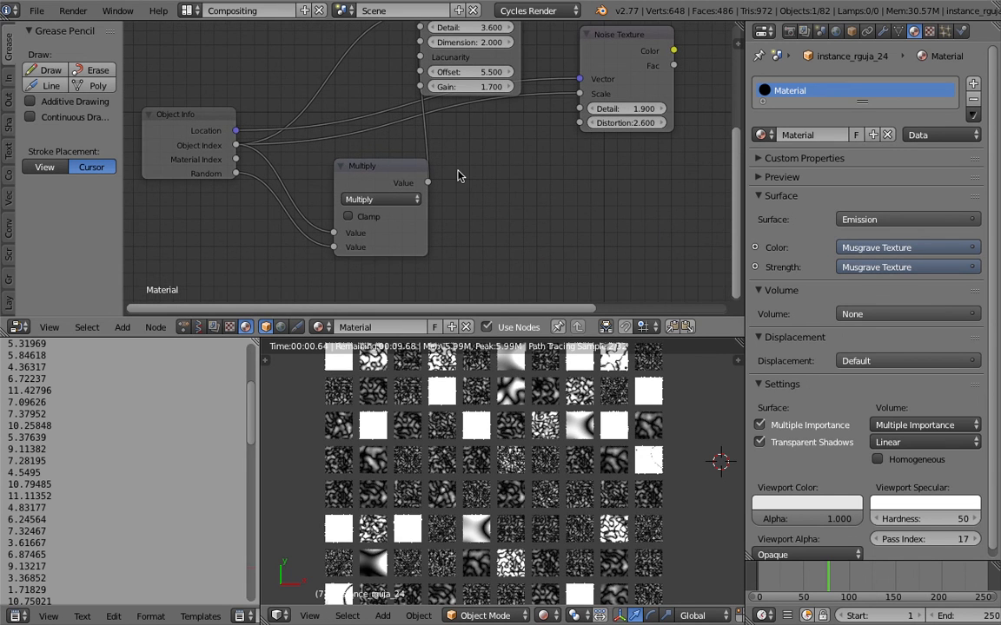
- Try Object Info's Random directly as the Musgrave Texture's Lacunarity, and reconnect the Multiply node's output there
{"action": "left_click", "coordinate": [397, 200]}
{"action": "left_click", "coordinate": [397, 200]}
{"action": "scroll", "coordinate": [395, 199], "scroll_direction": "up", "scroll_amount": 1}
{"action": "middle_click_drag", "start_coordinate": [248, 169], "coordinate": [269, 208]}
{"action": "left_click_drag", "start_coordinate": [246, 201], "coordinate": [462, 67]}
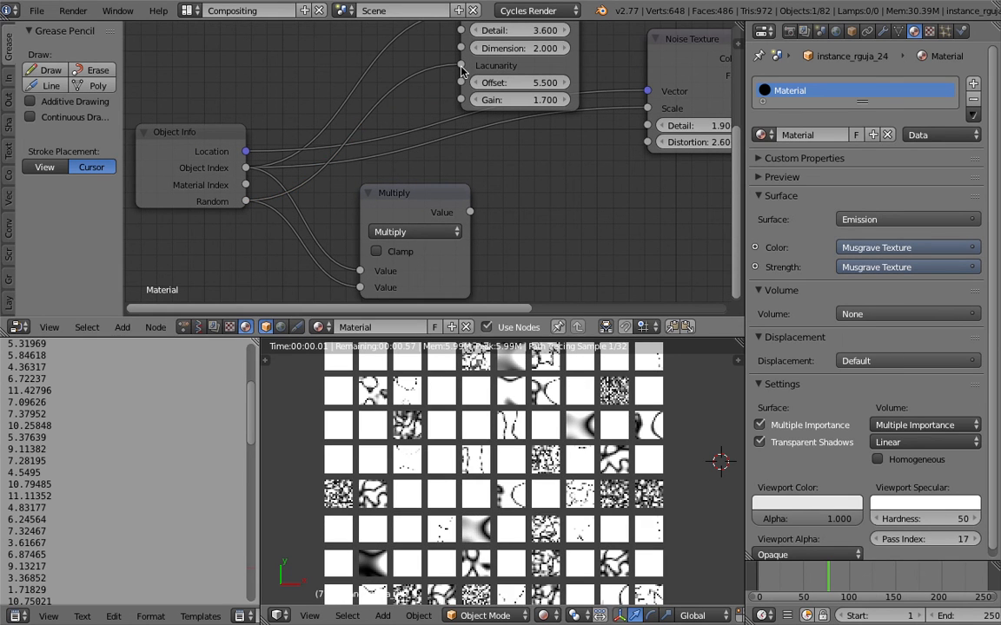
{"action": "scroll", "coordinate": [469, 426], "scroll_direction": "down", "scroll_amount": 2}
{"action": "scroll", "coordinate": [469, 426], "scroll_direction": "up", "scroll_amount": 1}
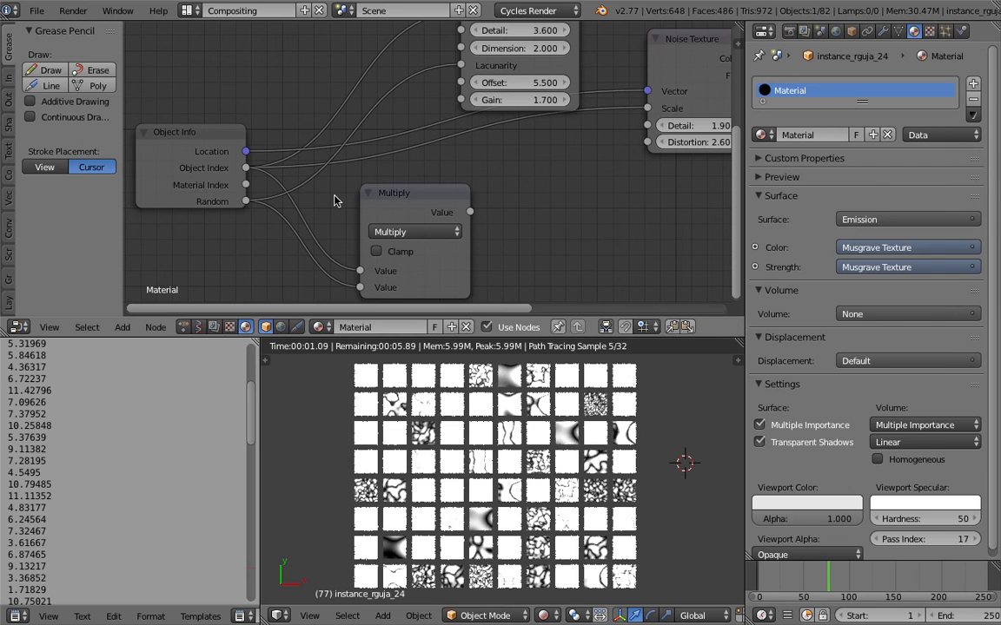
{"action": "left_click_drag", "start_coordinate": [468, 213], "coordinate": [461, 65]}
- Duplicate the Multiply node, insert the copy before the Musgrave Texture's Lacunarity and set its second value to 1.5
{"action": "left_click_drag", "start_coordinate": [422, 201], "coordinate": [337, 211]}
{"action": "key", "text": "shift+d"}
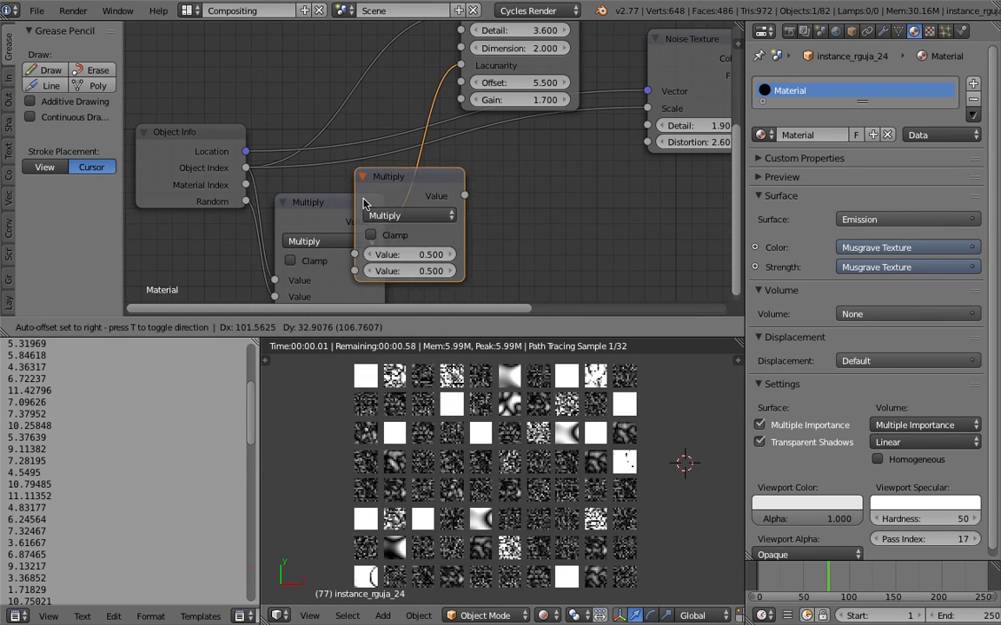
{"action": "left_click", "coordinate": [466, 244]}
{"action": "mouse_move", "coordinate": [504, 267]}
{"action": "left_mouse_down"}
{"action": "mouse_move", "coordinate": [469, 267]}
{"action": "mouse_move", "coordinate": [589, 267]}
{"action": "mouse_move", "coordinate": [516, 266]}
{"action": "left_mouse_up"}
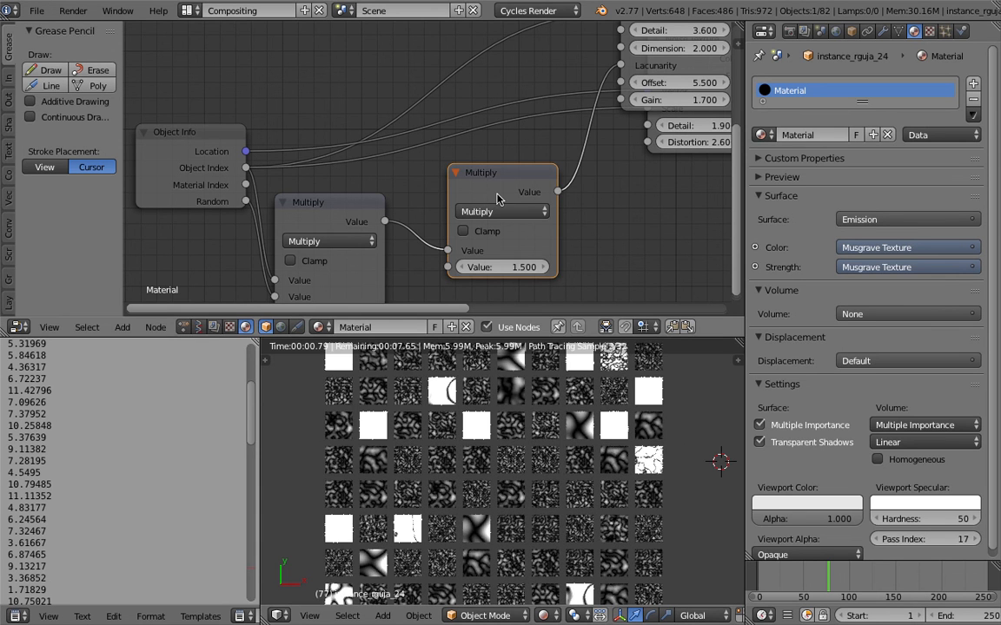
- Delete the extra Multiply node and reconnect the first one's output to the Musgrave Texture's Lacunarity
{"action": "key", "text": "x"}
{"action": "left_click_drag", "start_coordinate": [386, 223], "coordinate": [621, 66]}
{"action": "left_click_drag", "start_coordinate": [346, 206], "coordinate": [431, 194]}
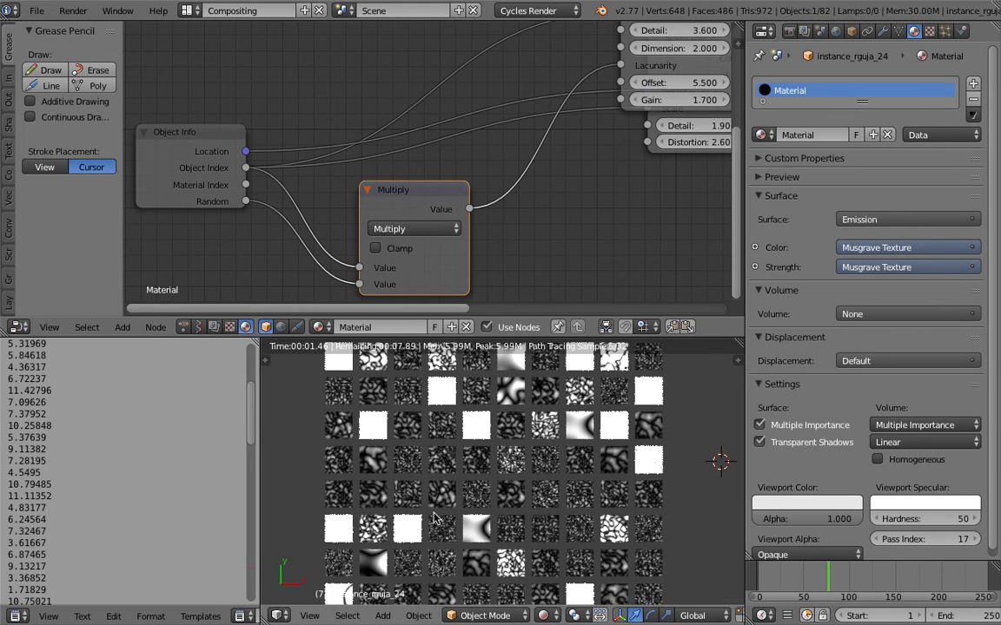
- Set the Musgrave Texture's Detail to 1.7, Dimension to 0.5, Offset to 3.9 and Gain to 1.0
{"action": "mouse_move", "coordinate": [420, 402]}
{"action": "middle_mouse_down"}
{"action": "mouse_move", "coordinate": [427, 361]}
{"action": "mouse_move", "coordinate": [423, 386]}
{"action": "middle_mouse_up"}
{"action": "scroll", "coordinate": [423, 386], "scroll_direction": "up", "scroll_amount": 3}
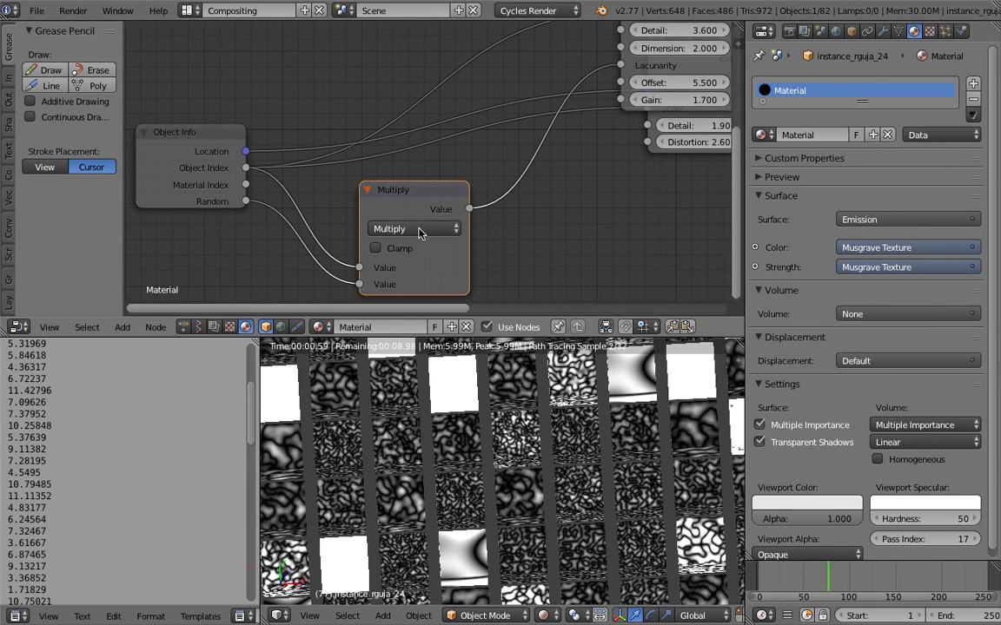
{"action": "middle_click_drag", "start_coordinate": [643, 142], "coordinate": [508, 217]}
{"action": "left_click_drag", "start_coordinate": [554, 159], "coordinate": [537, 175]}
{"action": "left_click_drag", "start_coordinate": [557, 125], "coordinate": [525, 109]}
{"action": "middle_click_drag", "start_coordinate": [569, 407], "coordinate": [632, 408]}
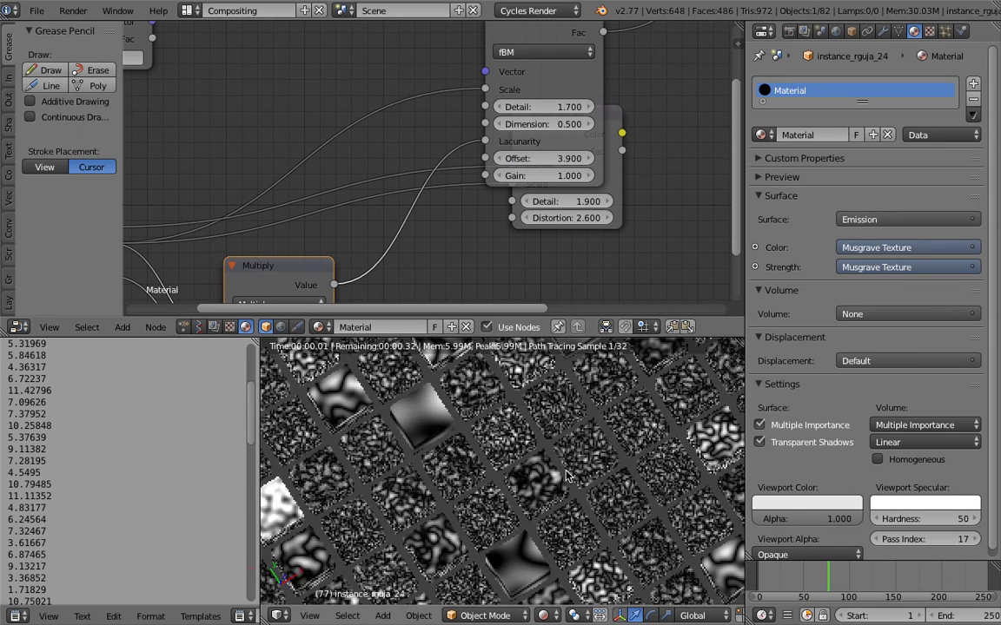
- Examine the rendered texture patterns on the grid of cubes from several angles and in an enlarged viewport
{"action": "scroll", "coordinate": [608, 415], "scroll_direction": "down", "scroll_amount": 4}
{"action": "middle_click_drag", "start_coordinate": [513, 425], "coordinate": [585, 468]}
{"action": "left_click", "coordinate": [584, 467]}
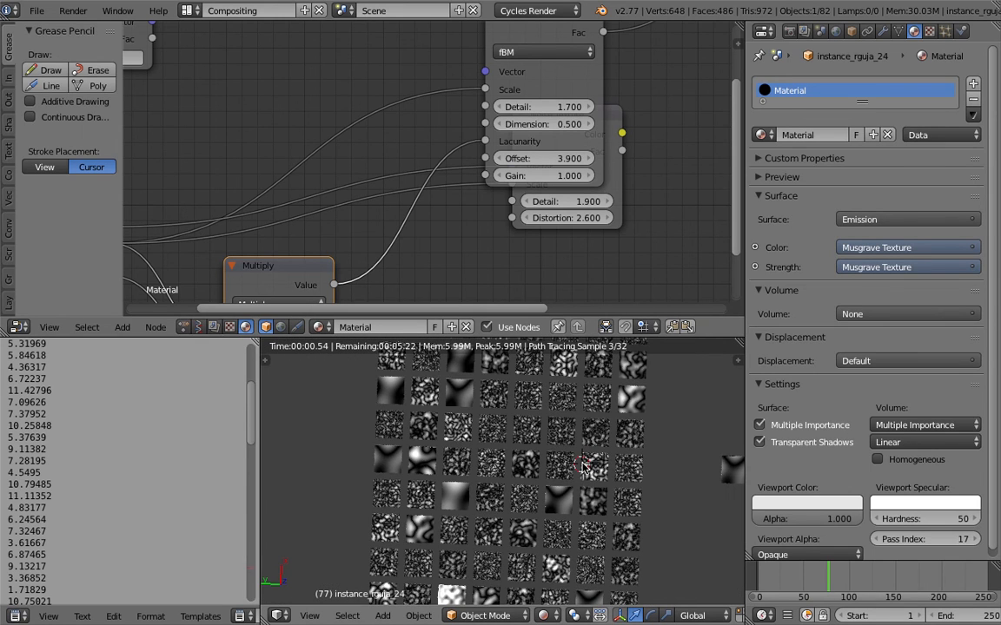
{"action": "left_click_drag", "start_coordinate": [533, 318], "coordinate": [604, 164]}
{"action": "scroll", "coordinate": [556, 330], "scroll_direction": "up", "scroll_amount": 1}
{"action": "middle_click_drag", "start_coordinate": [439, 358], "coordinate": [517, 360]}
{"action": "scroll", "coordinate": [518, 361], "scroll_direction": "up", "scroll_amount": 6}
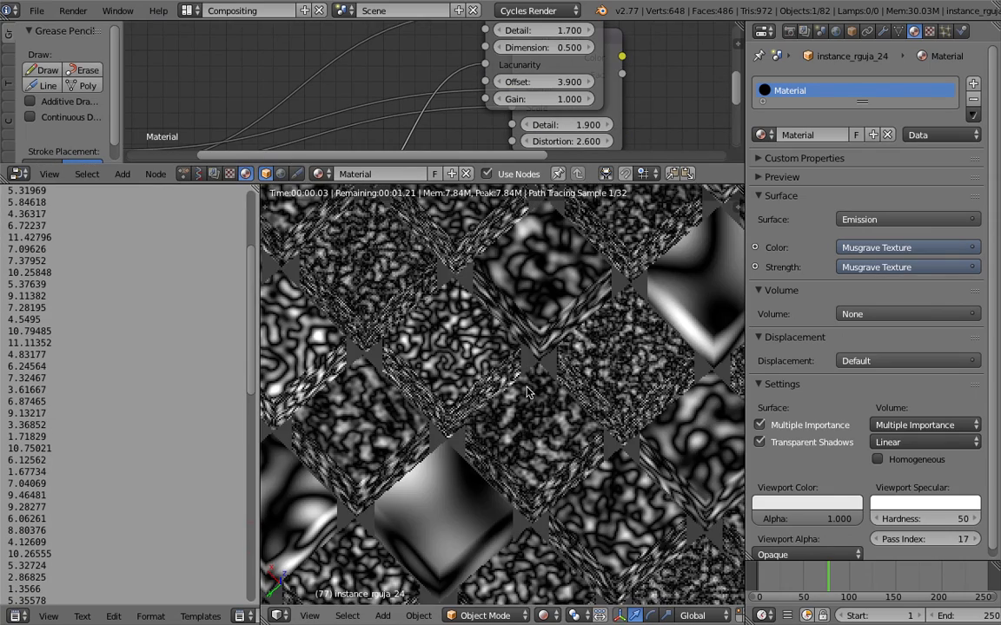
{"action": "middle_click_drag", "start_coordinate": [539, 405], "coordinate": [426, 402]}
{"action": "scroll", "coordinate": [526, 403], "scroll_direction": "down", "scroll_amount": 5}
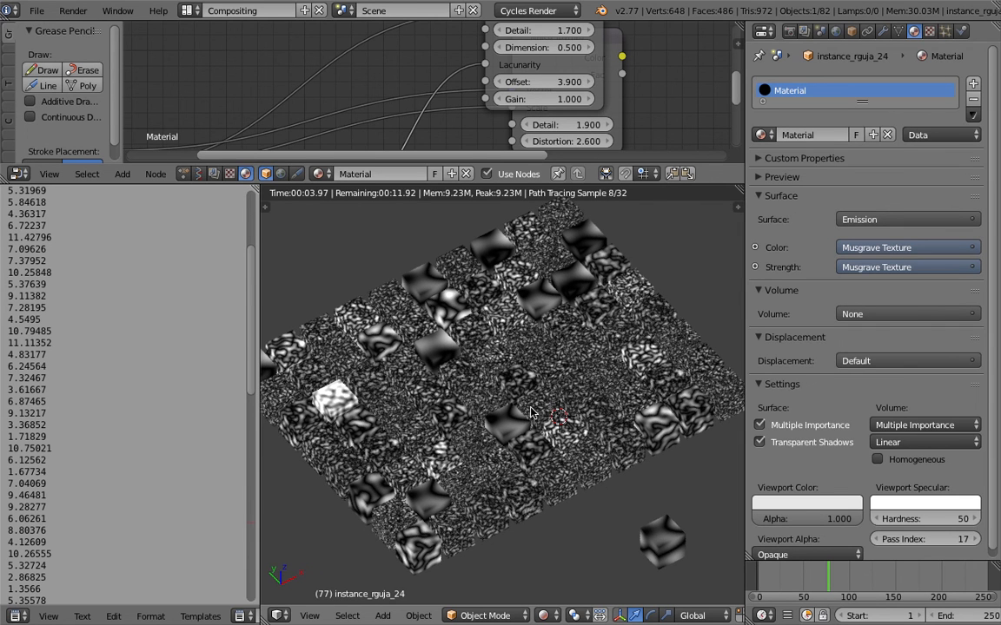
{"action": "left_click_drag", "start_coordinate": [397, 164], "coordinate": [443, 287]}
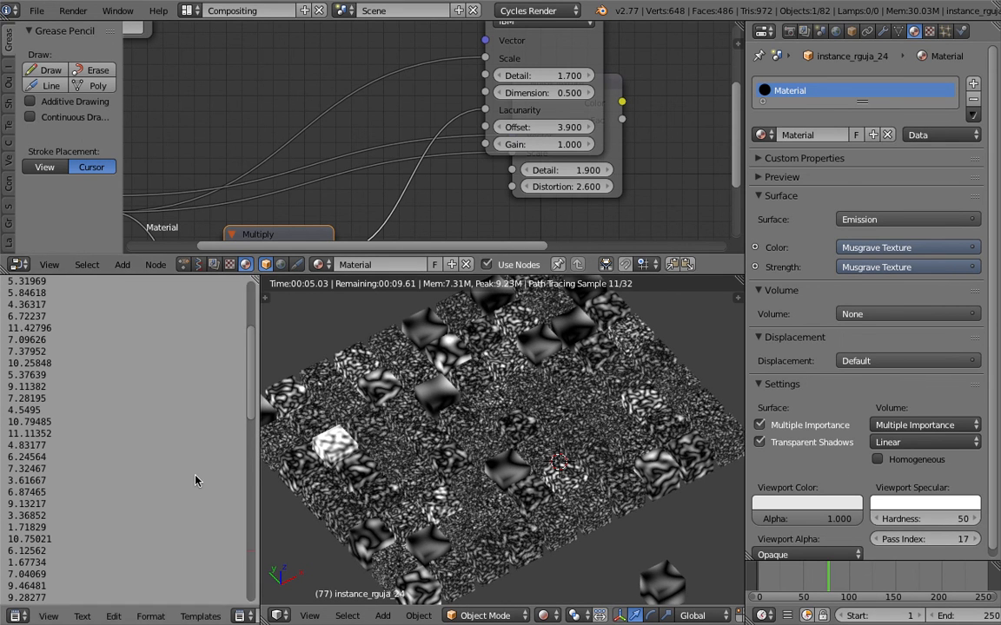
{"action": "middle_click_drag", "start_coordinate": [520, 467], "coordinate": [452, 375]}
- In the Animation Nodes tree, set the loop's Random Number node to a Min of 7.84 and a Max of 8.44
{"action": "left_click", "coordinate": [183, 264]}
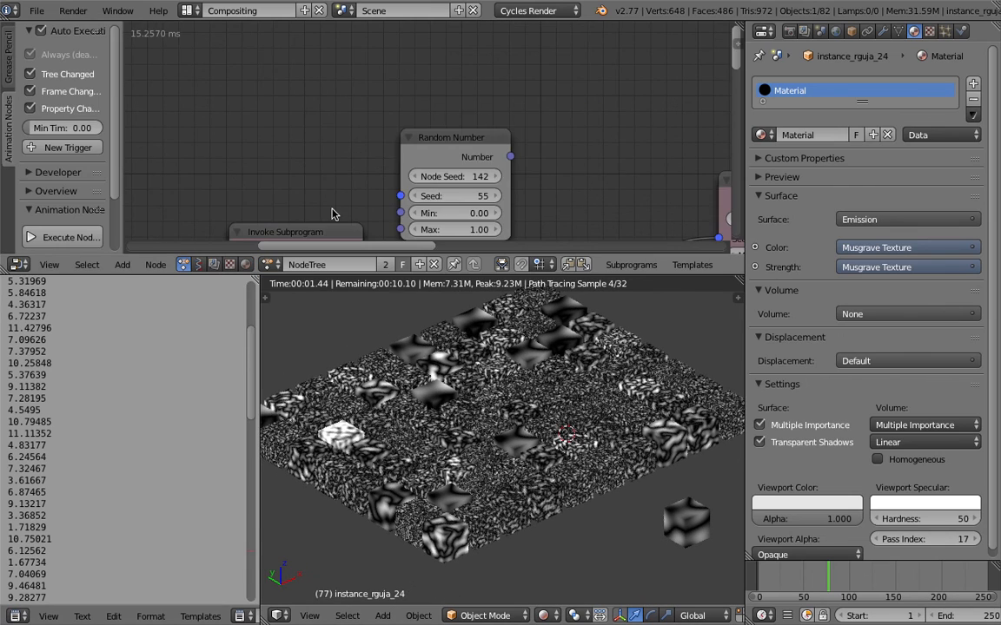
{"action": "middle_click_drag", "start_coordinate": [454, 72], "coordinate": [314, 30]}
{"action": "scroll", "coordinate": [402, 74], "scroll_direction": "up", "scroll_amount": 2}
{"action": "left_click_drag", "start_coordinate": [455, 169], "coordinate": [526, 169]}
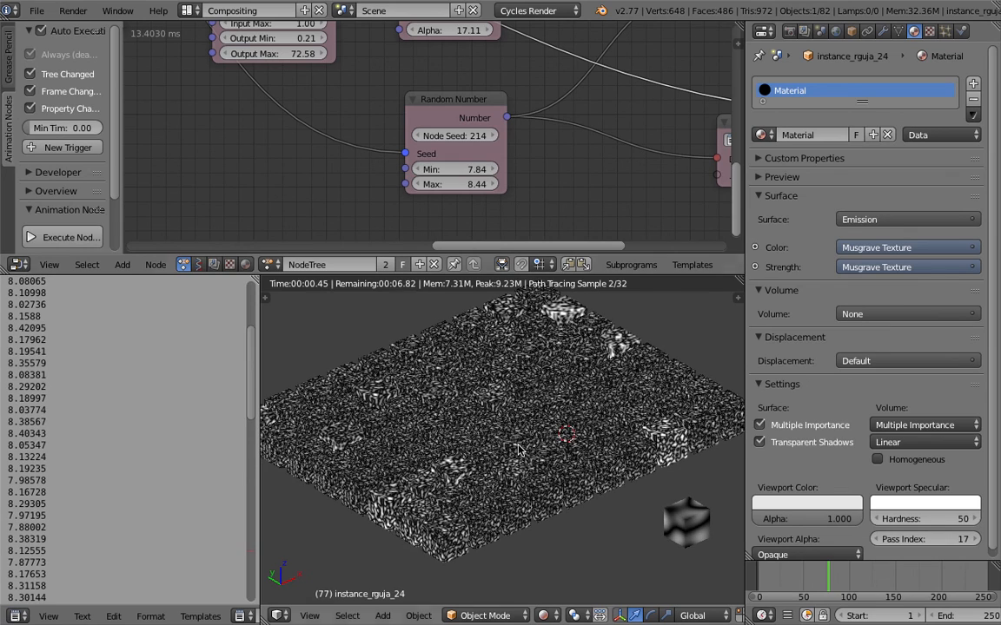
- Set the Grid Mesh node's X Distance and Y Distance to 1
{"action": "middle_click_drag", "start_coordinate": [569, 430], "coordinate": [639, 513]}
{"action": "scroll", "coordinate": [565, 491], "scroll_direction": "up", "scroll_amount": 4}
{"action": "middle_click_drag", "start_coordinate": [523, 480], "coordinate": [555, 487]}
{"action": "scroll", "coordinate": [554, 487], "scroll_direction": "down", "scroll_amount": 6}
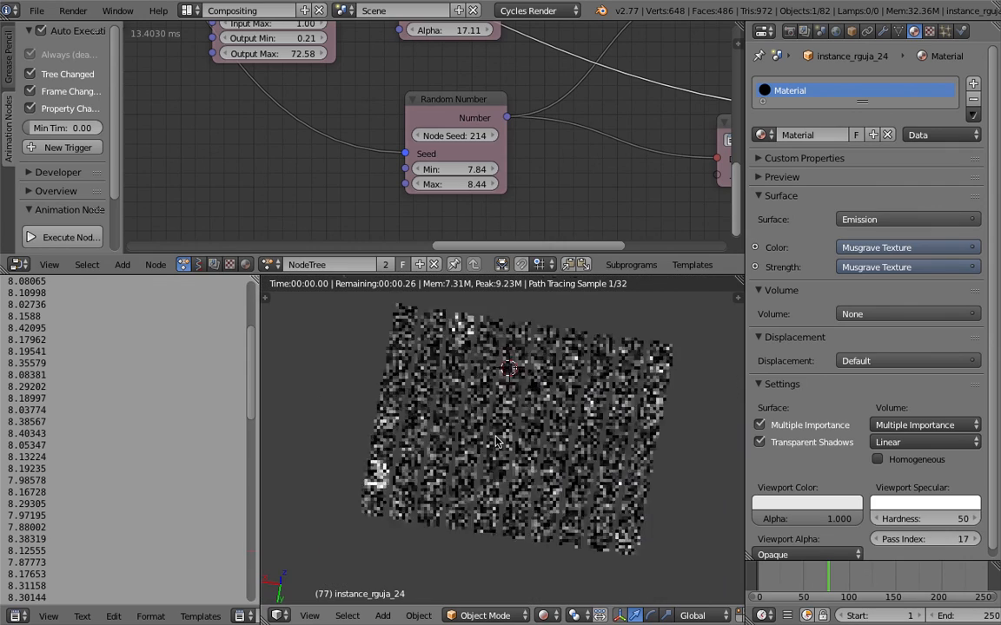
{"action": "middle_click_drag", "start_coordinate": [494, 461], "coordinate": [501, 463]}
{"action": "middle_click_drag", "start_coordinate": [447, 121], "coordinate": [561, 176]}
{"action": "middle_click_drag", "start_coordinate": [266, 143], "coordinate": [542, 239]}
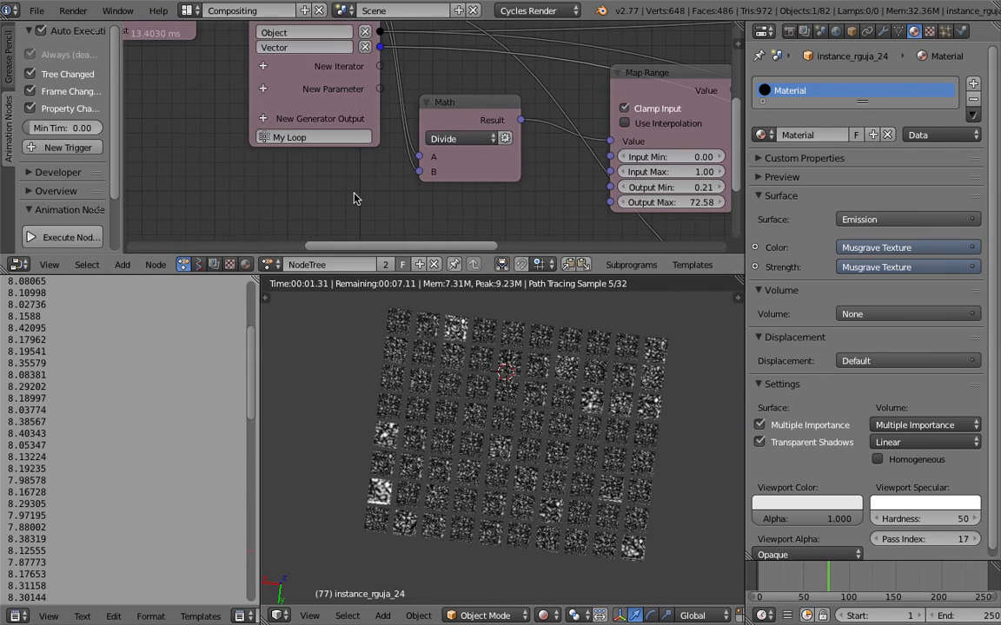
{"action": "middle_click_drag", "start_coordinate": [354, 198], "coordinate": [483, 81]}
{"action": "mouse_move", "coordinate": [407, 185]}
{"action": "left_mouse_down"}
{"action": "mouse_move", "coordinate": [449, 183]}
{"action": "mouse_move", "coordinate": [407, 184]}
{"action": "mouse_move", "coordinate": [407, 199]}
{"action": "left_mouse_up"}
{"action": "type", "text": "1"}
{"action": "key", "text": "Return"}
- Set the Grid Mesh node's X Distance and Y Distance to 1.99
{"action": "scroll", "coordinate": [573, 455], "scroll_direction": "up", "scroll_amount": 4}
{"action": "scroll", "coordinate": [572, 455], "scroll_direction": "up", "scroll_amount": 4}
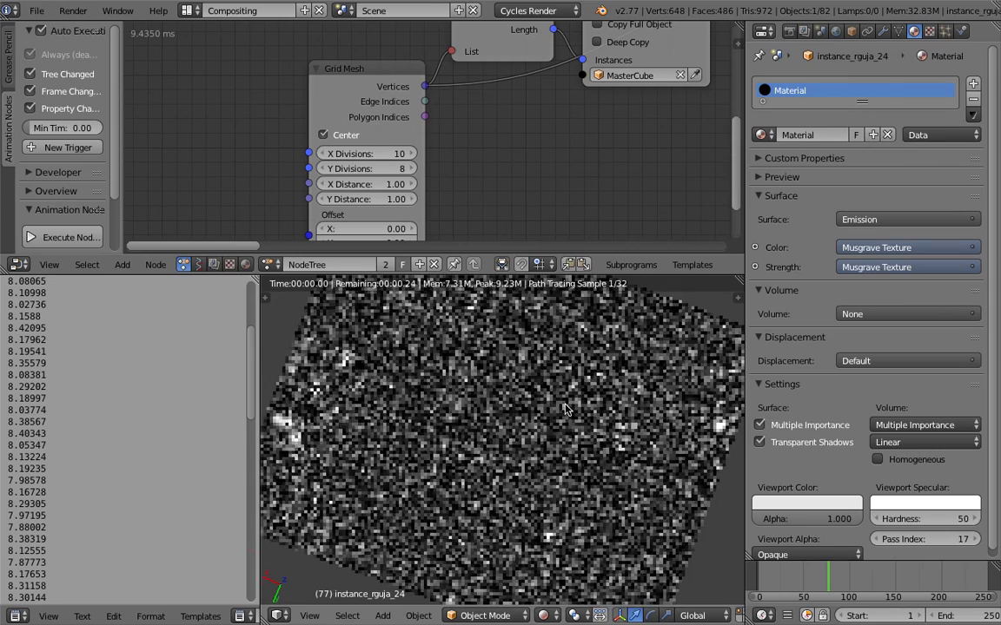
{"action": "scroll", "coordinate": [565, 407], "scroll_direction": "up", "scroll_amount": 4}
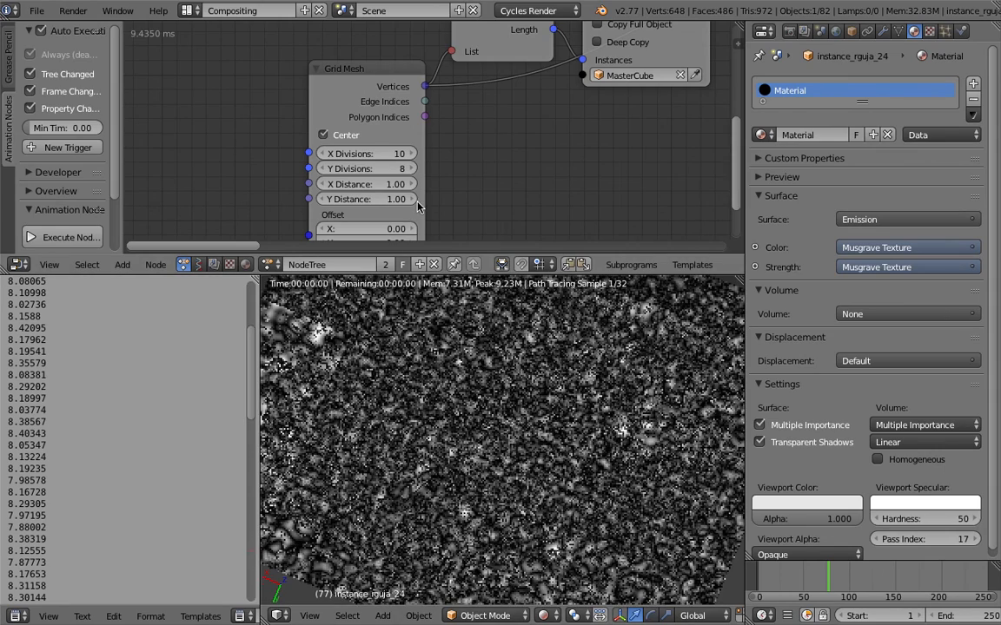
{"action": "left_click_drag", "start_coordinate": [358, 184], "coordinate": [390, 185]}
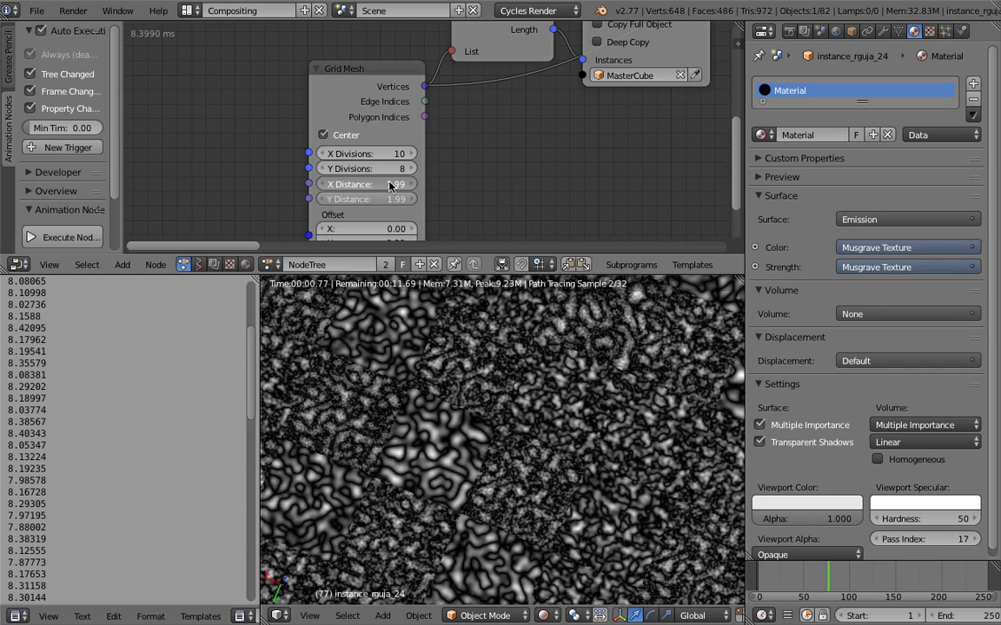
{"action": "middle_click_drag", "start_coordinate": [480, 467], "coordinate": [573, 413]}
{"action": "scroll", "coordinate": [541, 422], "scroll_direction": "down", "scroll_amount": 5}
{"action": "left_click", "coordinate": [36, 10]}
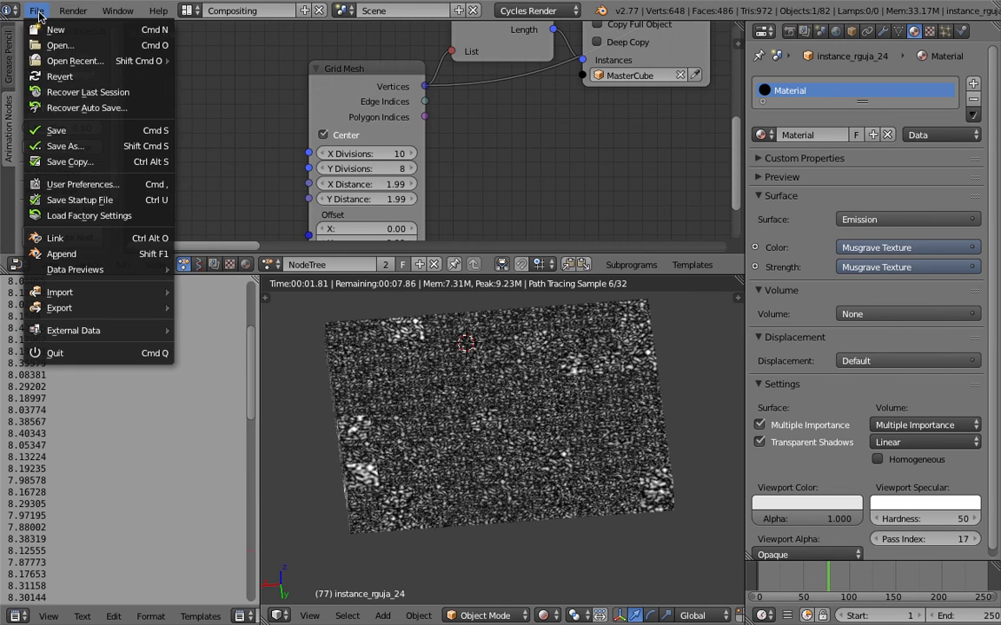
{"action": "middle_click_drag", "start_coordinate": [590, 404], "coordinate": [600, 337]}
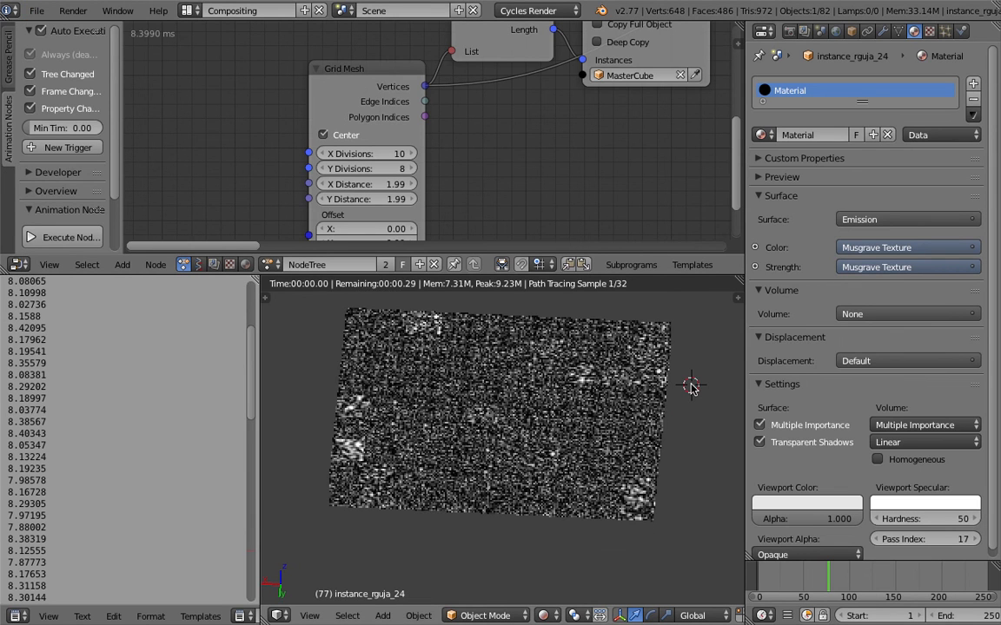
- Return to the material's shader nodes and move the Musgrave Texture node clear of the Noise Texture node
{"action": "left_click", "coordinate": [245, 264]}
{"action": "middle_click_drag", "start_coordinate": [535, 134], "coordinate": [300, 223]}
{"action": "middle_click_drag", "start_coordinate": [441, 168], "coordinate": [438, 203]}
{"action": "scroll", "coordinate": [474, 108], "scroll_direction": "up", "scroll_amount": 3}
{"action": "left_click_drag", "start_coordinate": [489, 59], "coordinate": [543, 140]}
{"action": "left_click_drag", "start_coordinate": [446, 45], "coordinate": [462, 38]}
{"action": "middle_click_drag", "start_coordinate": [548, 436], "coordinate": [507, 432]}
{"action": "scroll", "coordinate": [554, 443], "scroll_direction": "up", "scroll_amount": 4}
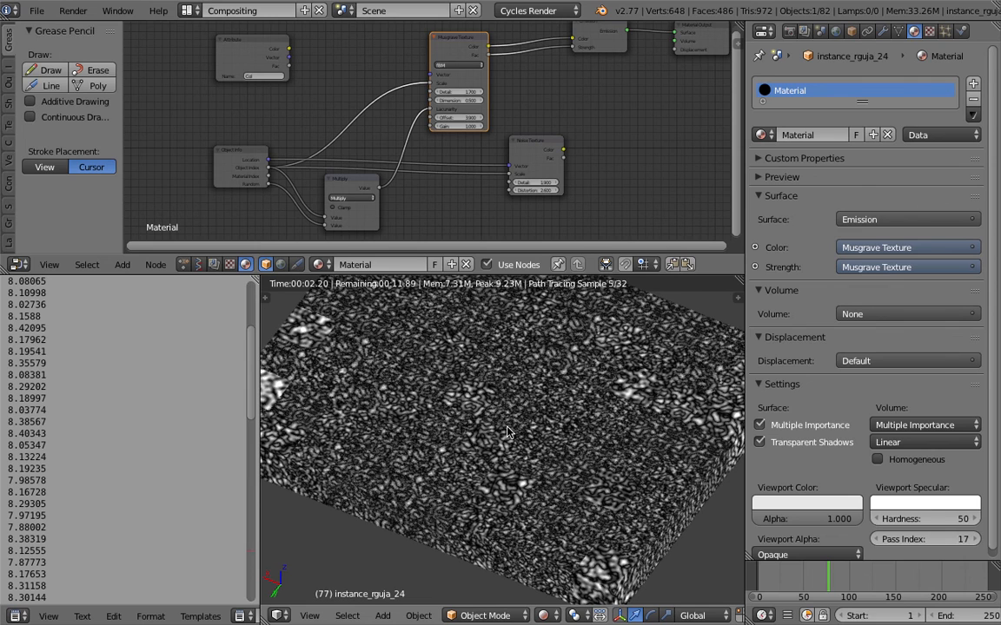
{"action": "middle_click_drag", "start_coordinate": [507, 430], "coordinate": [514, 400]}
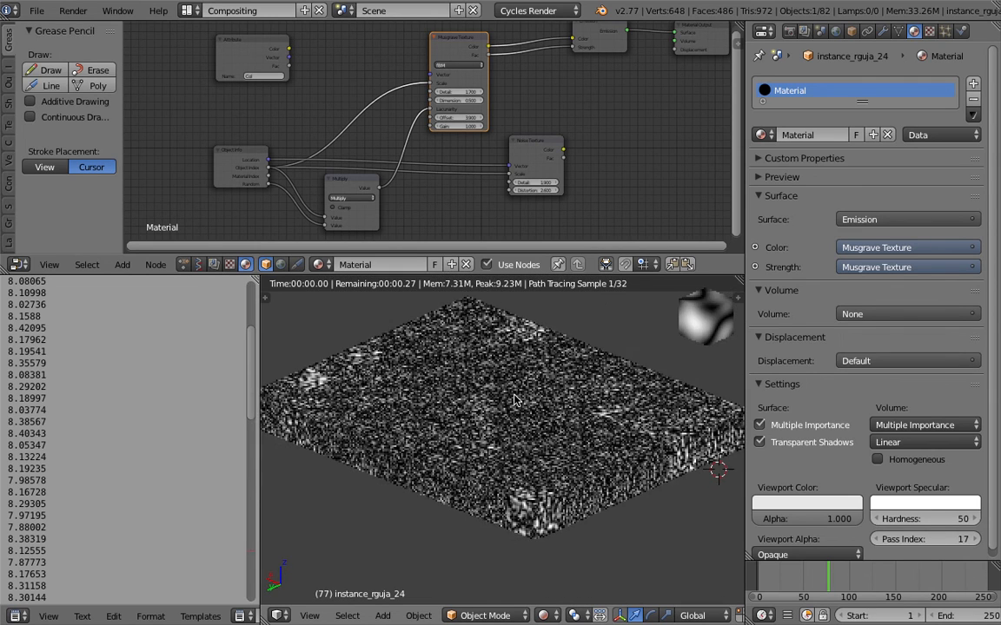